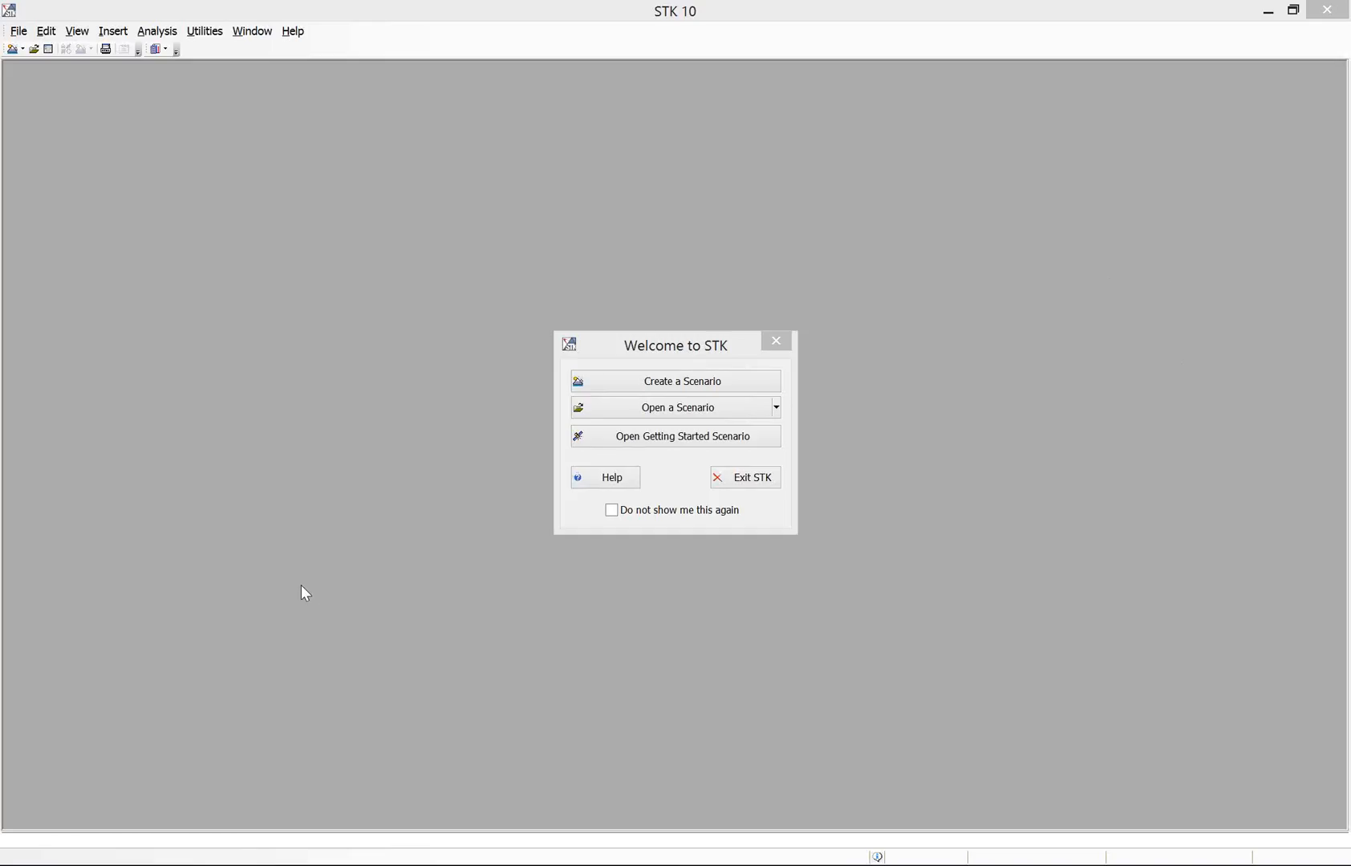
Start a new scenario and name it SpySat.
click(681, 387)
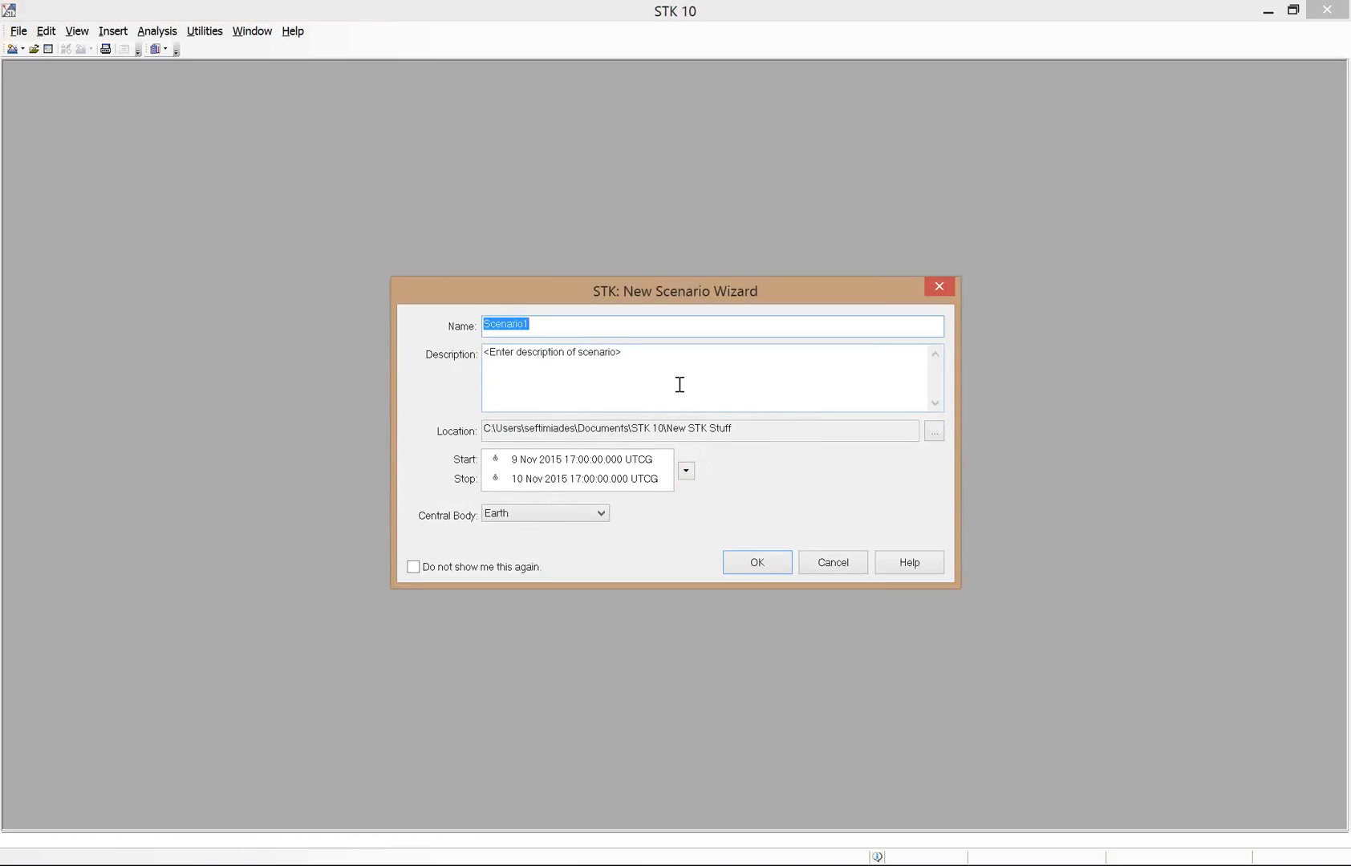
text(SpyASa)
key(BackSpace)
key(BackSpace)
key(BackSpace)
text(Sat)
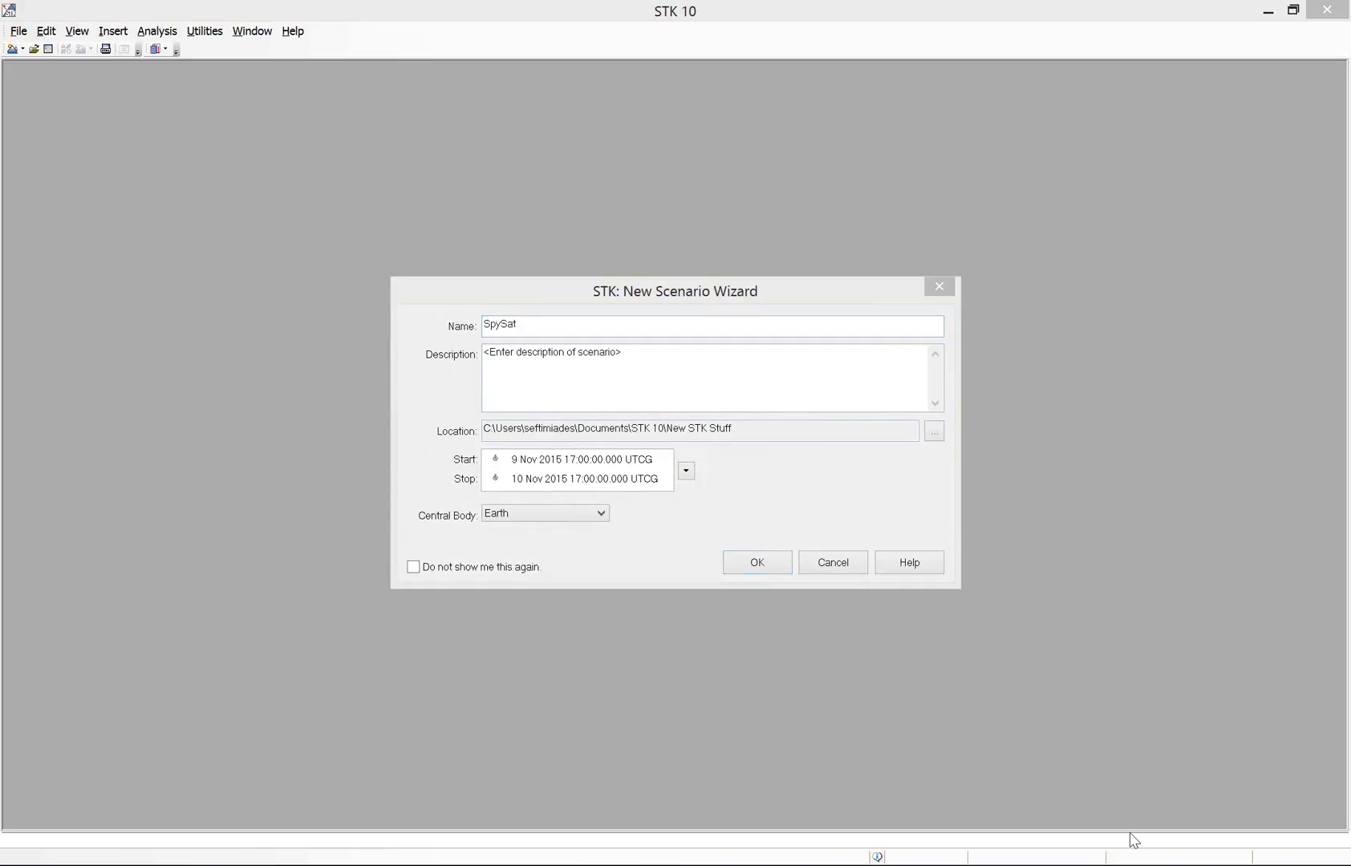
Replace the scenario's placeholder description with "When can a Russian spy satellite see the White House?".
click(584, 433)
click(573, 403)
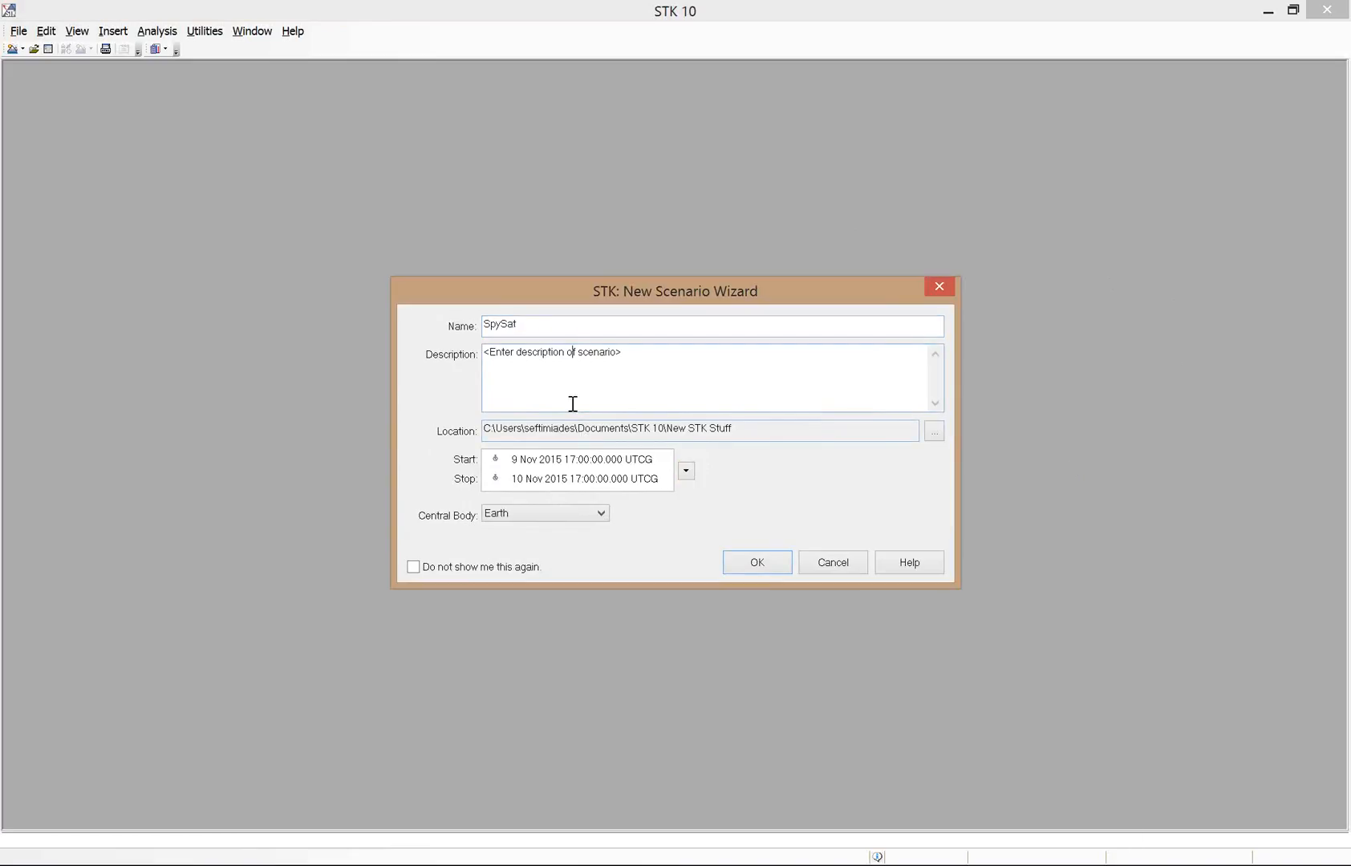
drag(634, 354, 440, 355)
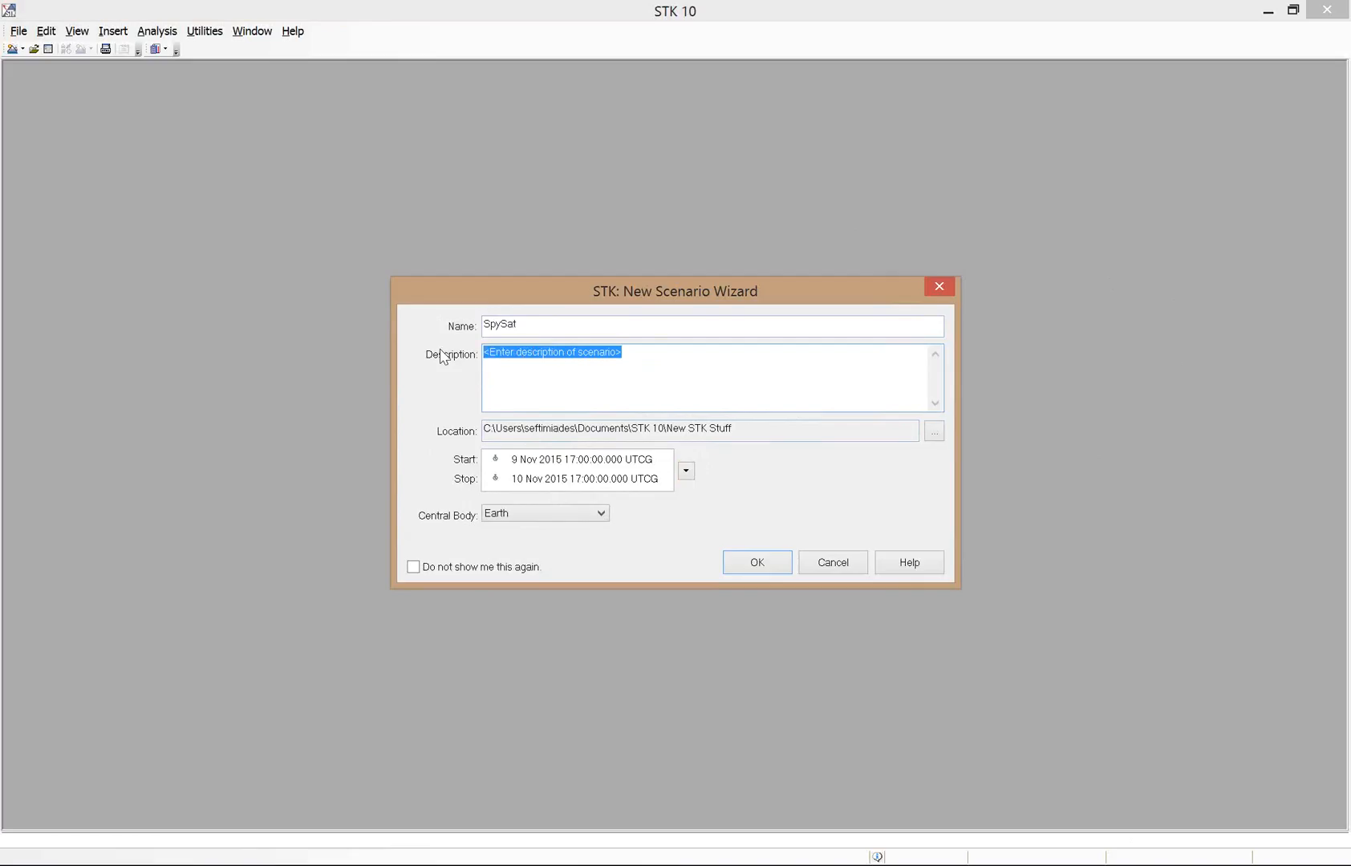
text(Wbe)
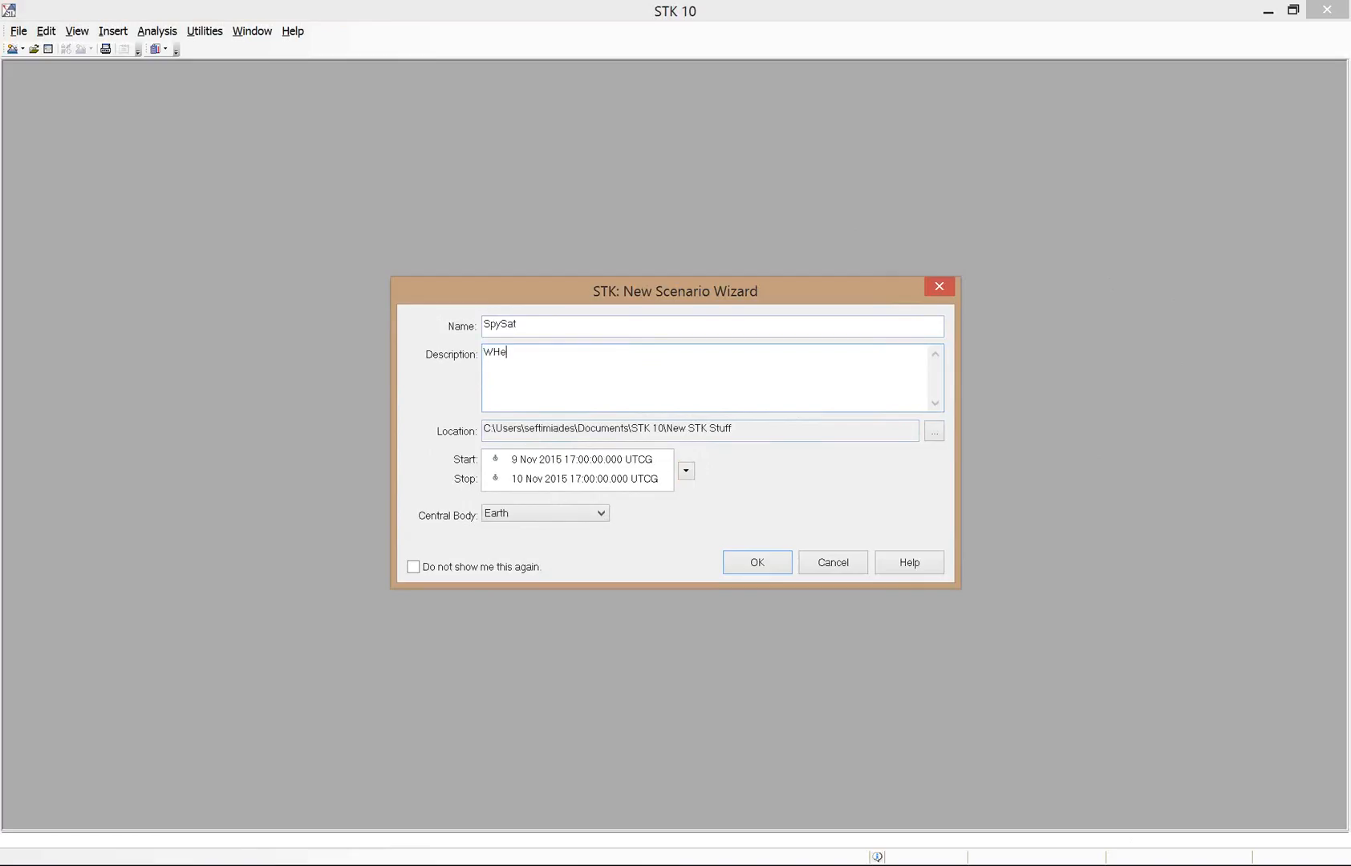
text(n a)
key(BackSpace)
key(BackSpace)
key(BackSpace)
key(BackSpace)
key(BackSpace)
text(hen can a Russian spy satellite see the )
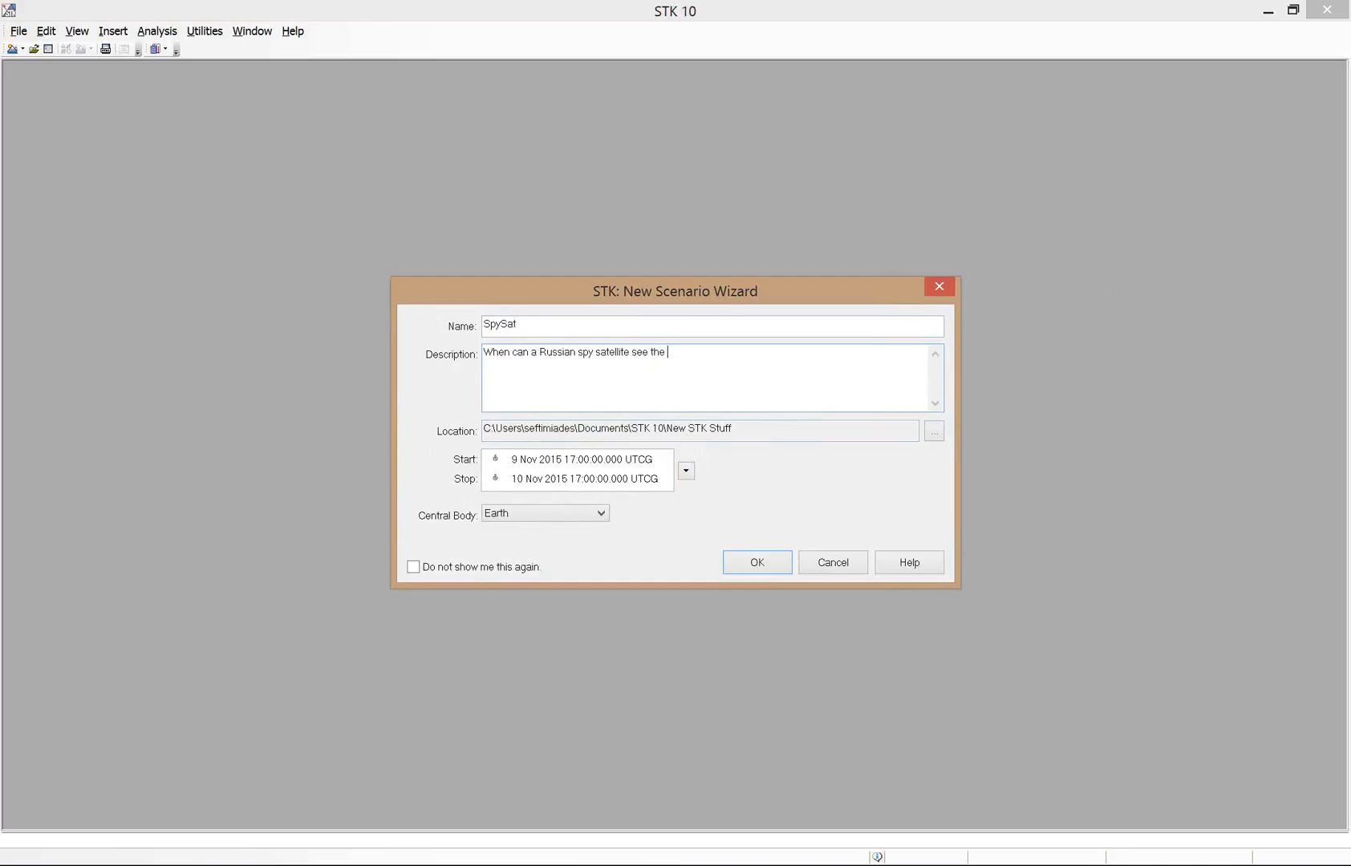
text(White House?)
click(686, 474)
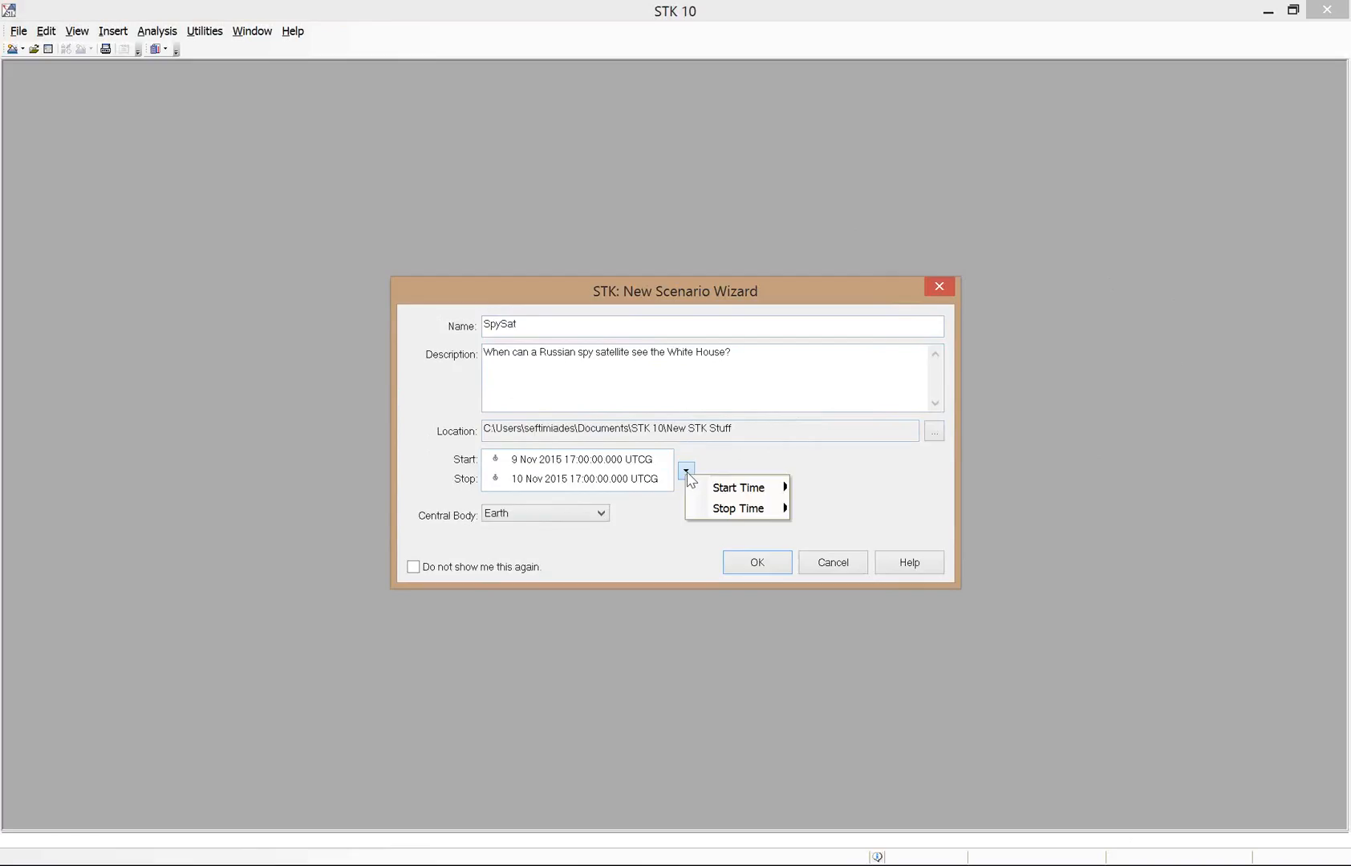
mouse_move(721, 488)
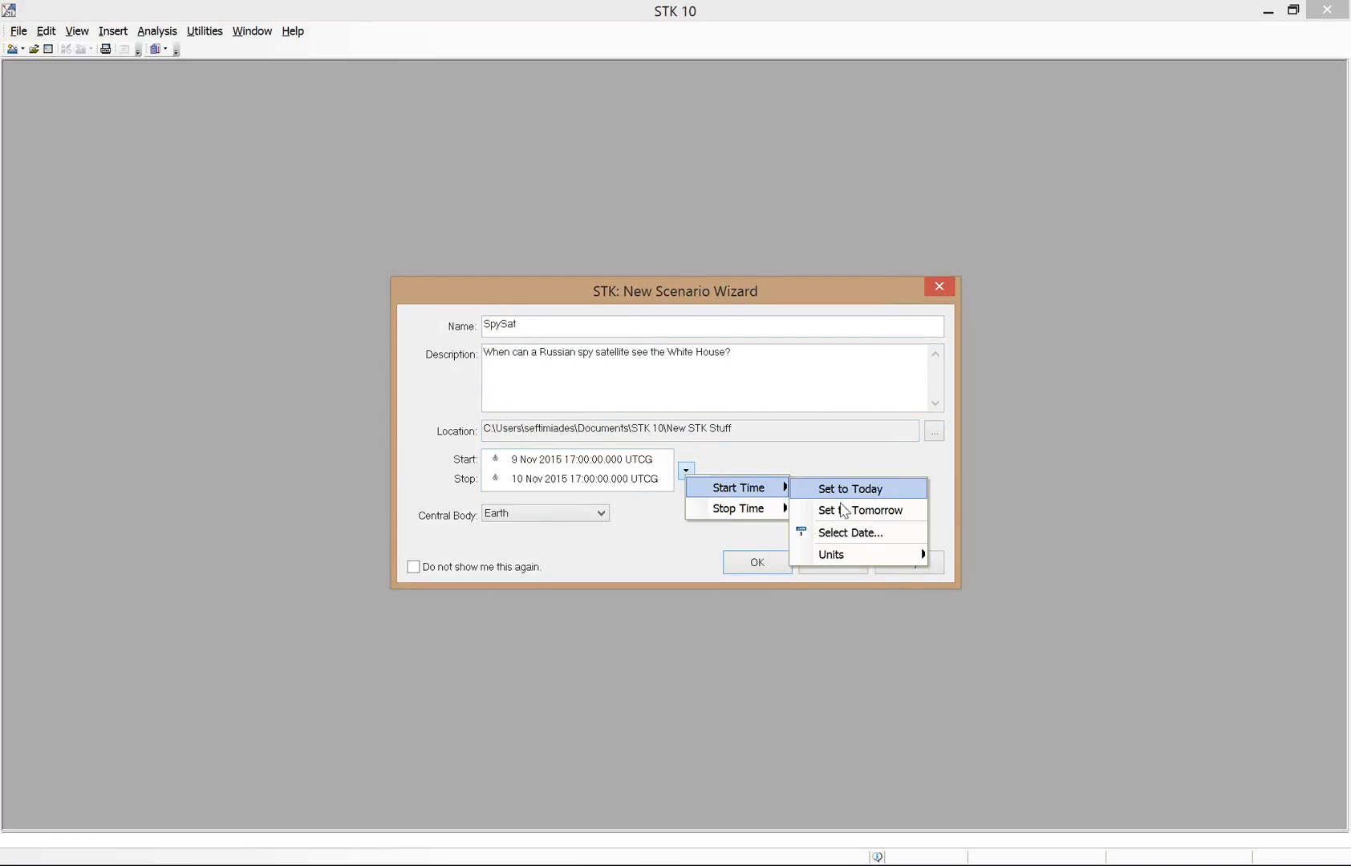
mouse_move(854, 553)
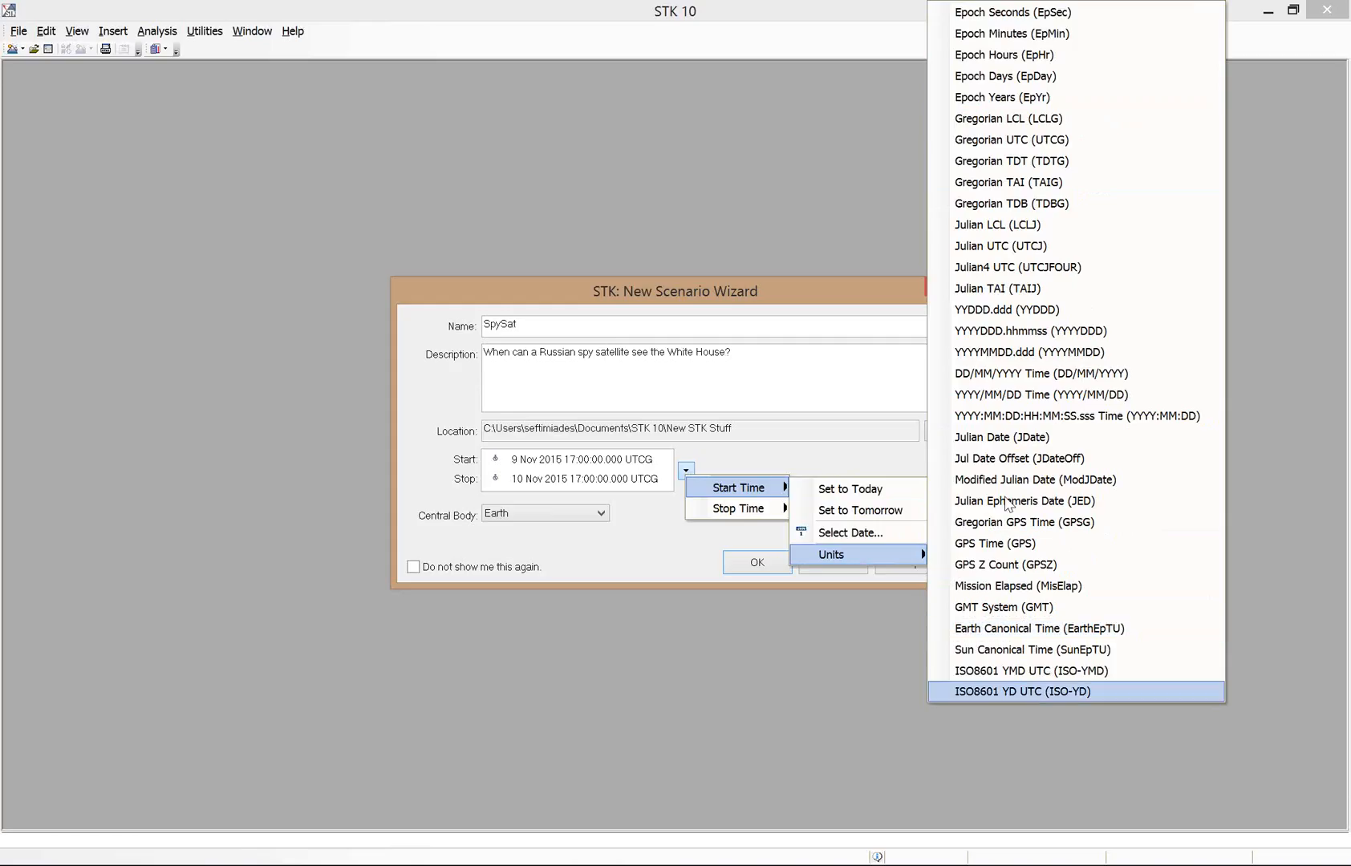
click(794, 458)
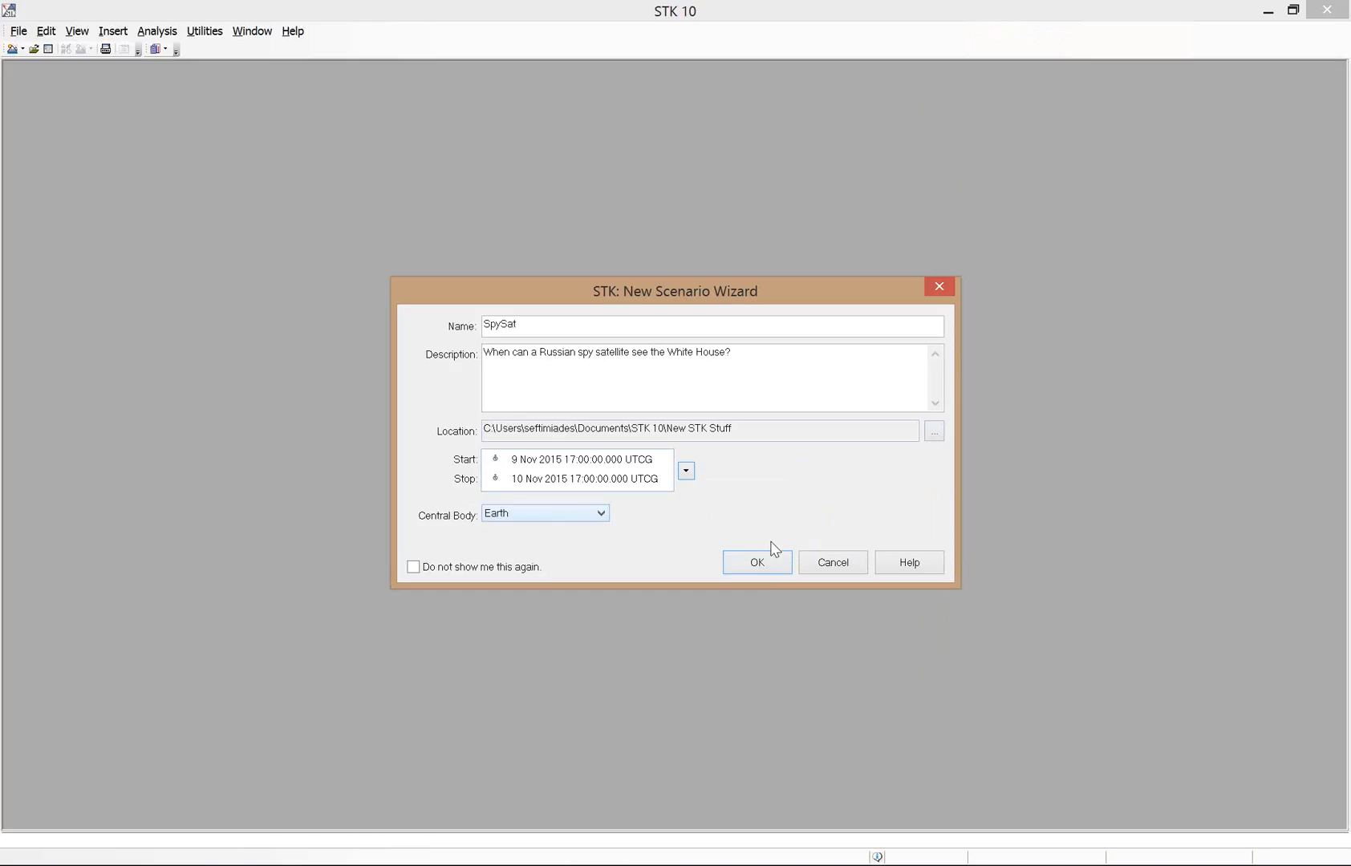
Create the SpySat scenario and maximize its window, dismissing the Insert STK Objects dialog.
click(757, 562)
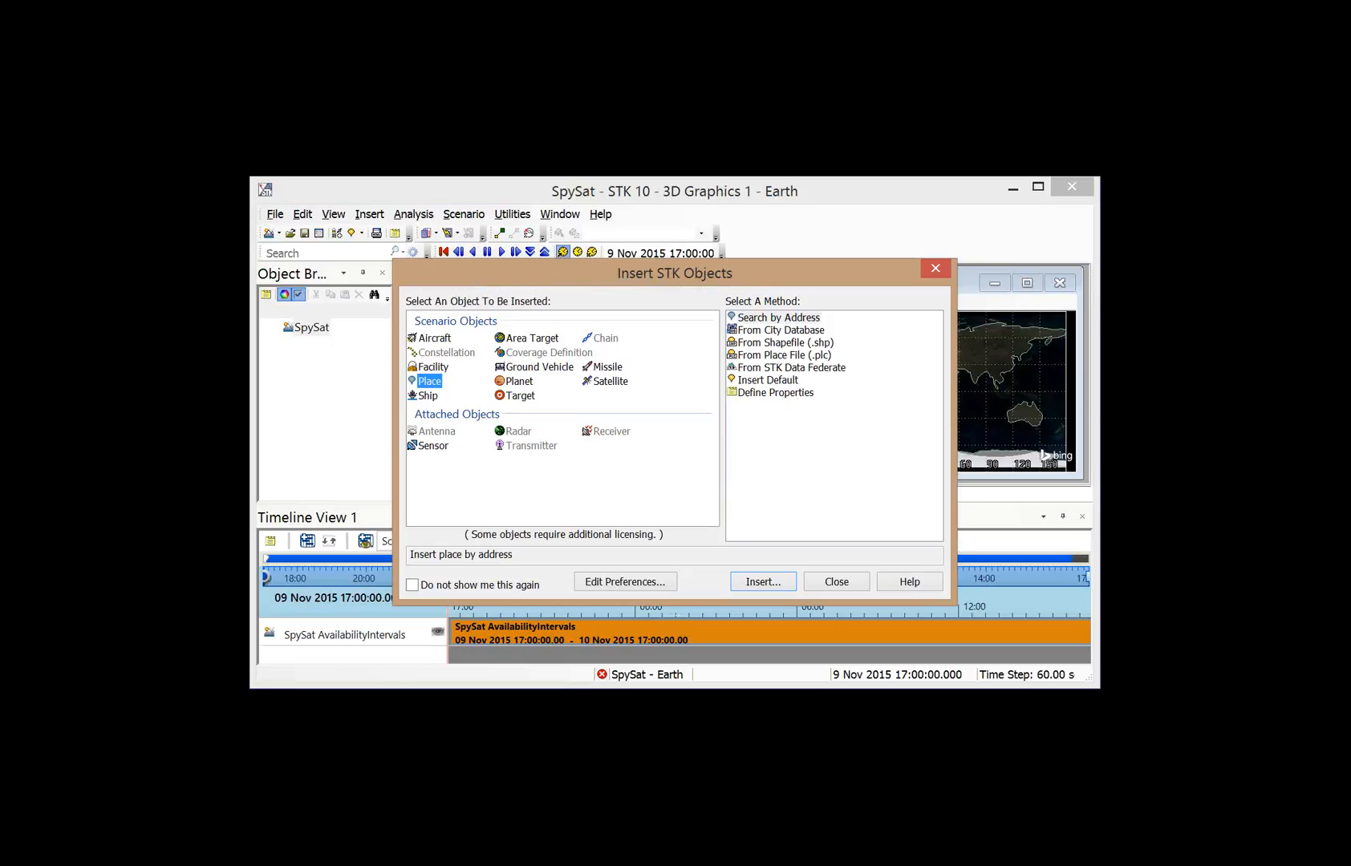
click(365, 518)
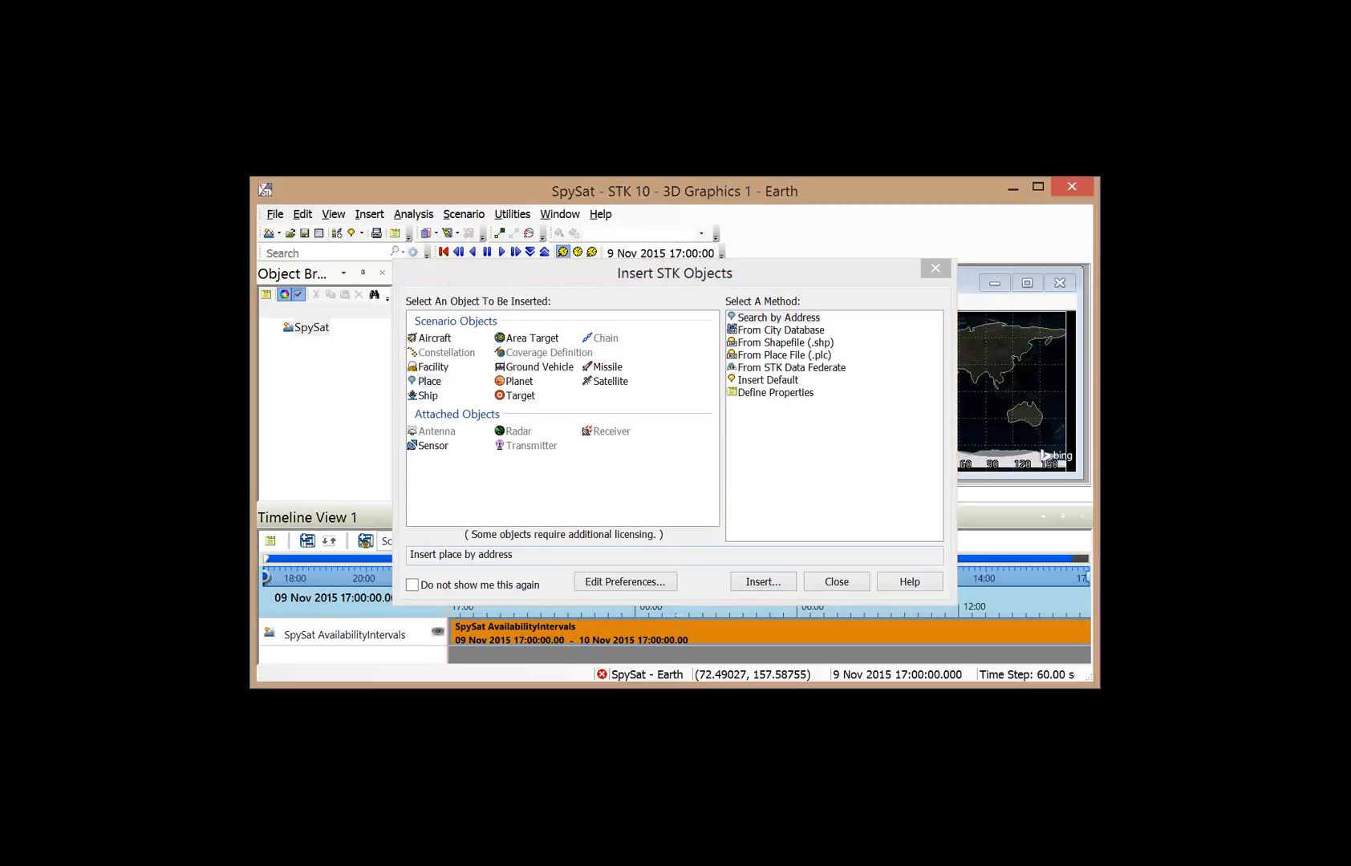
click(1036, 187)
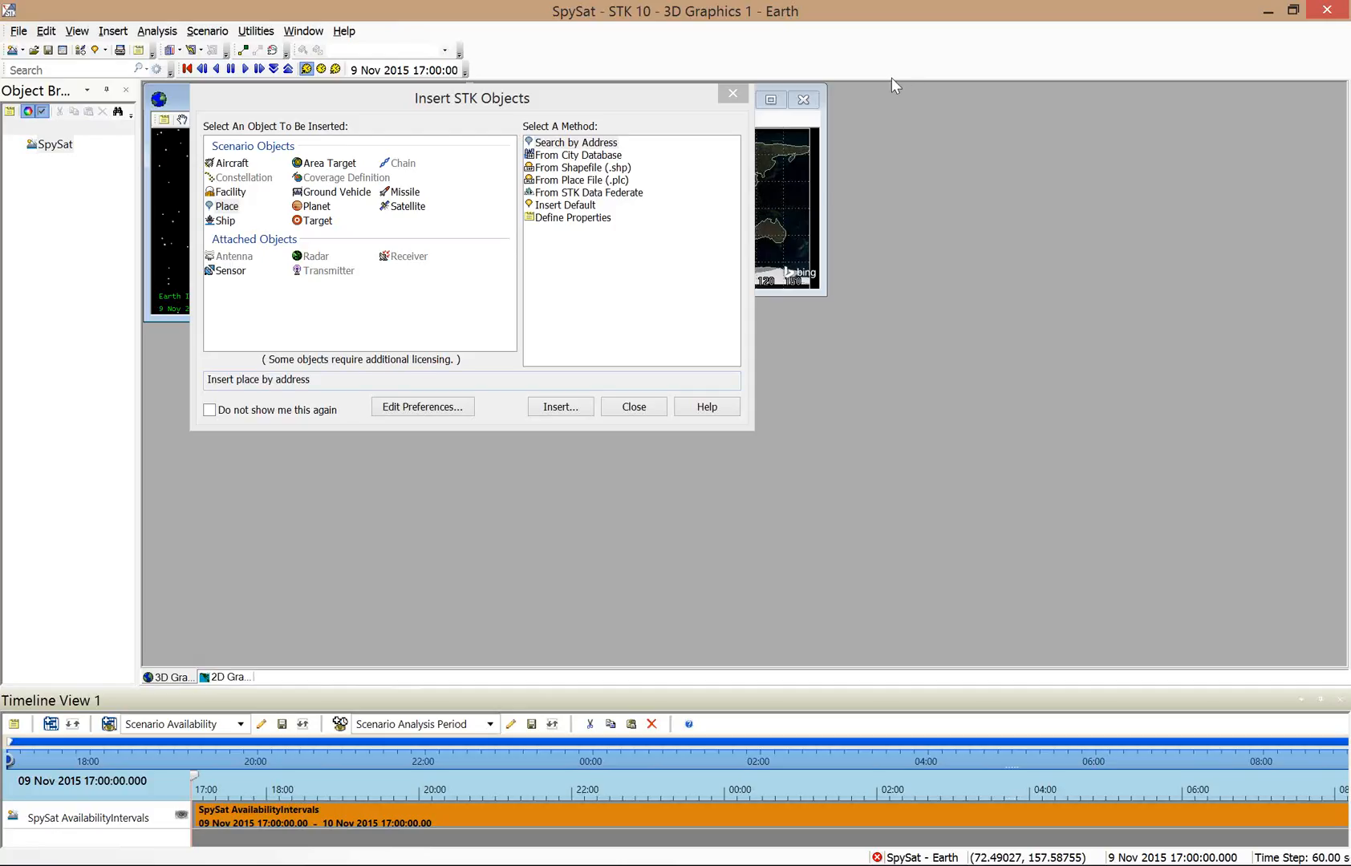
click(623, 409)
click(620, 406)
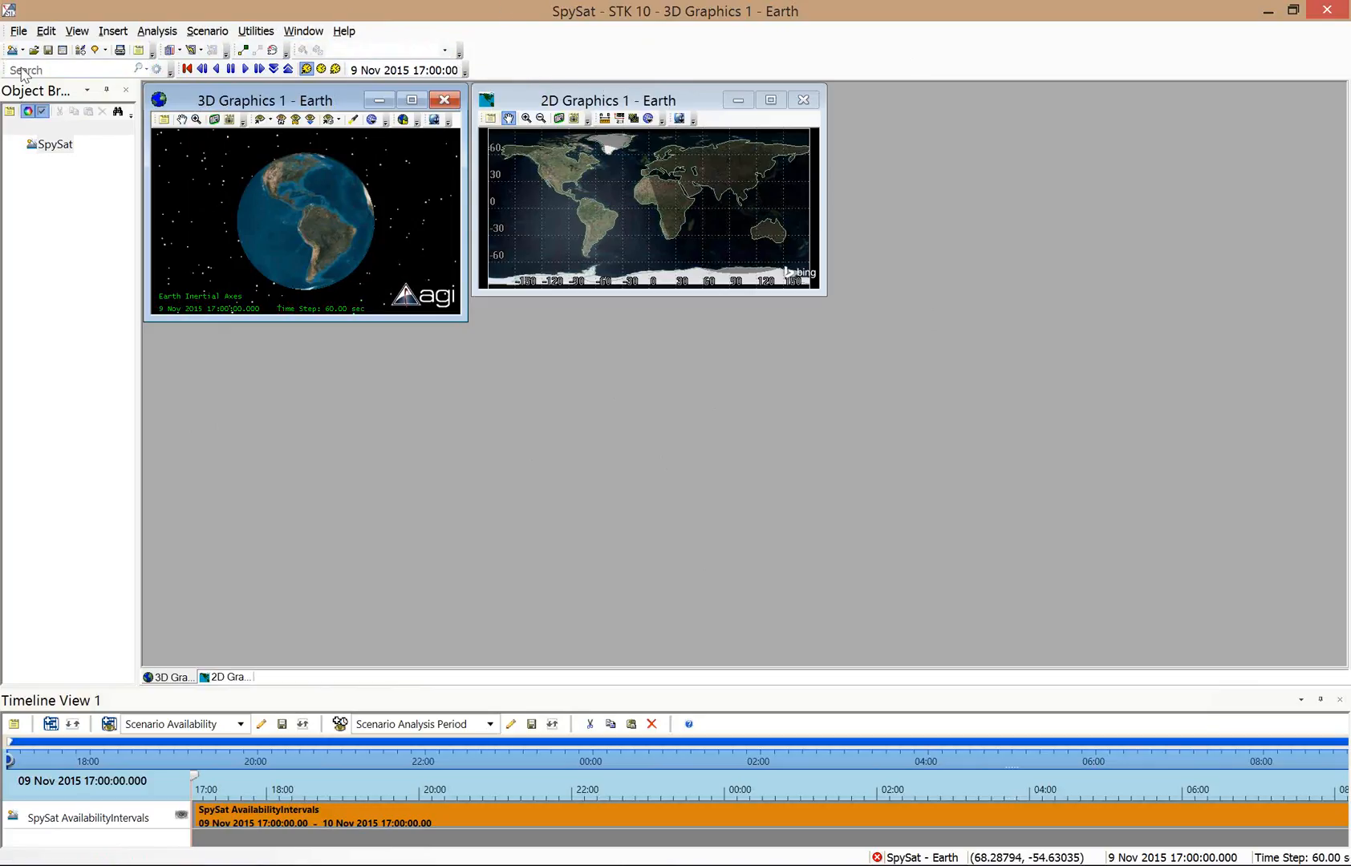
Rearrange the Search and animation toolbars so they share a single row with the main toolbar.
drag(6, 70, 301, 53)
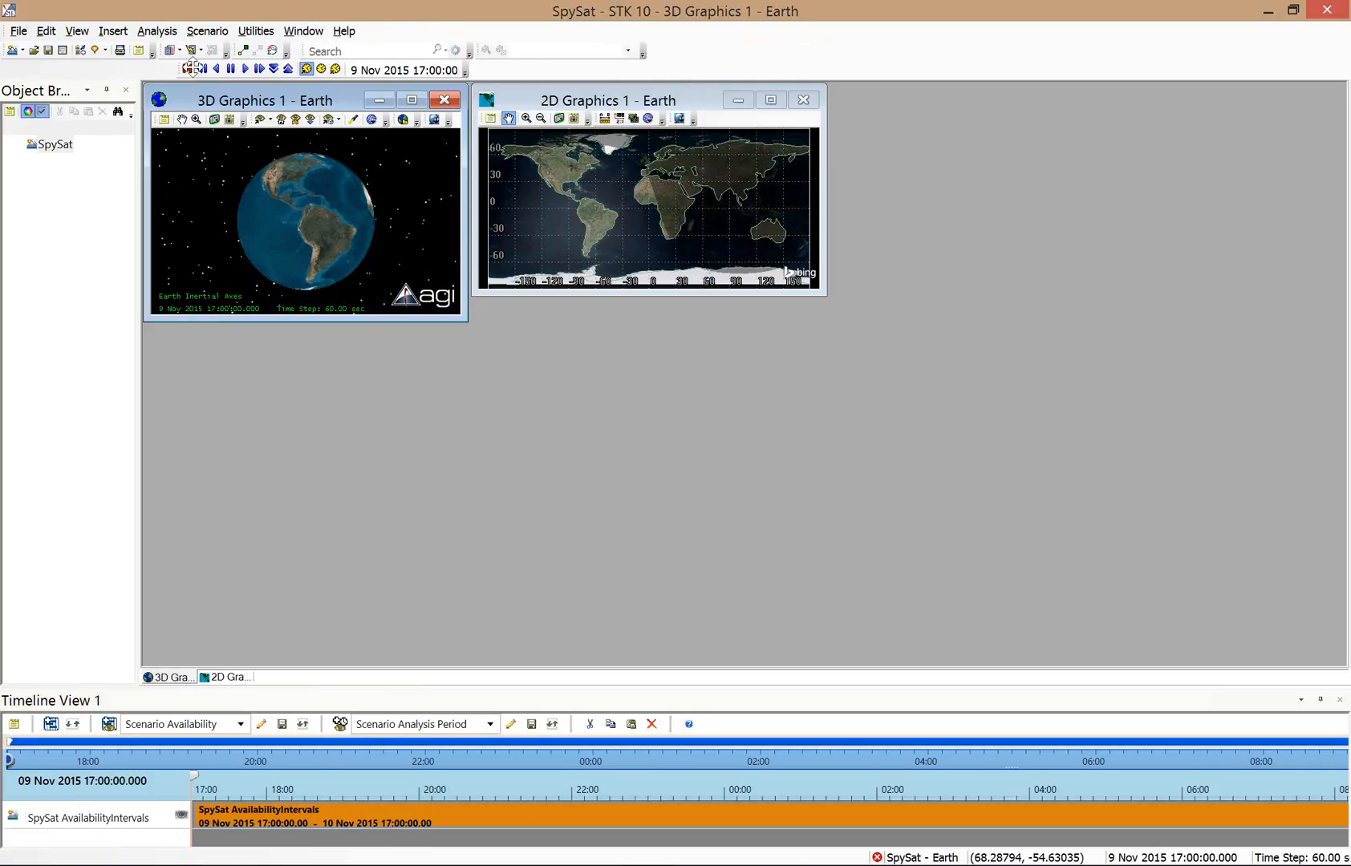
drag(193, 66, 471, 53)
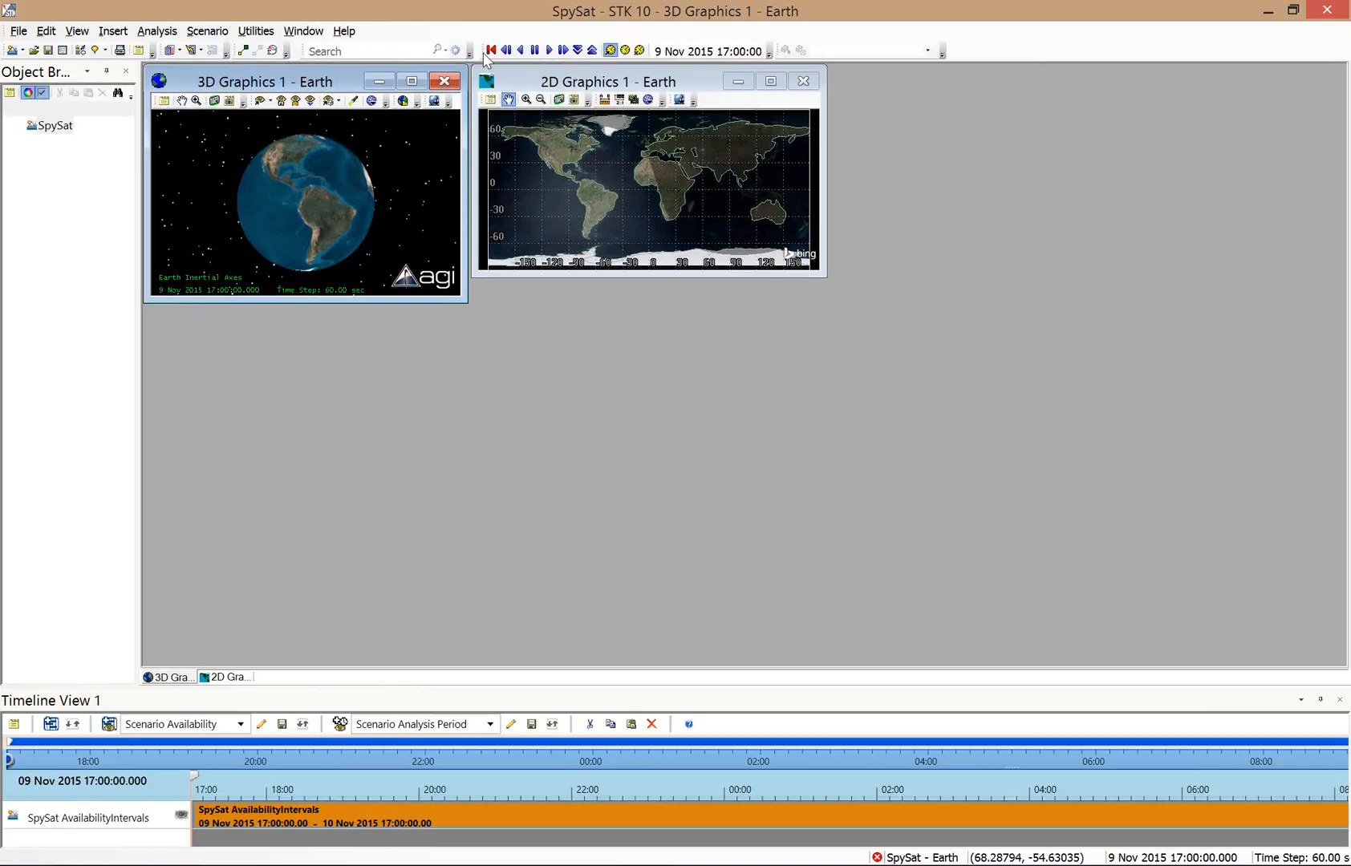
click(134, 165)
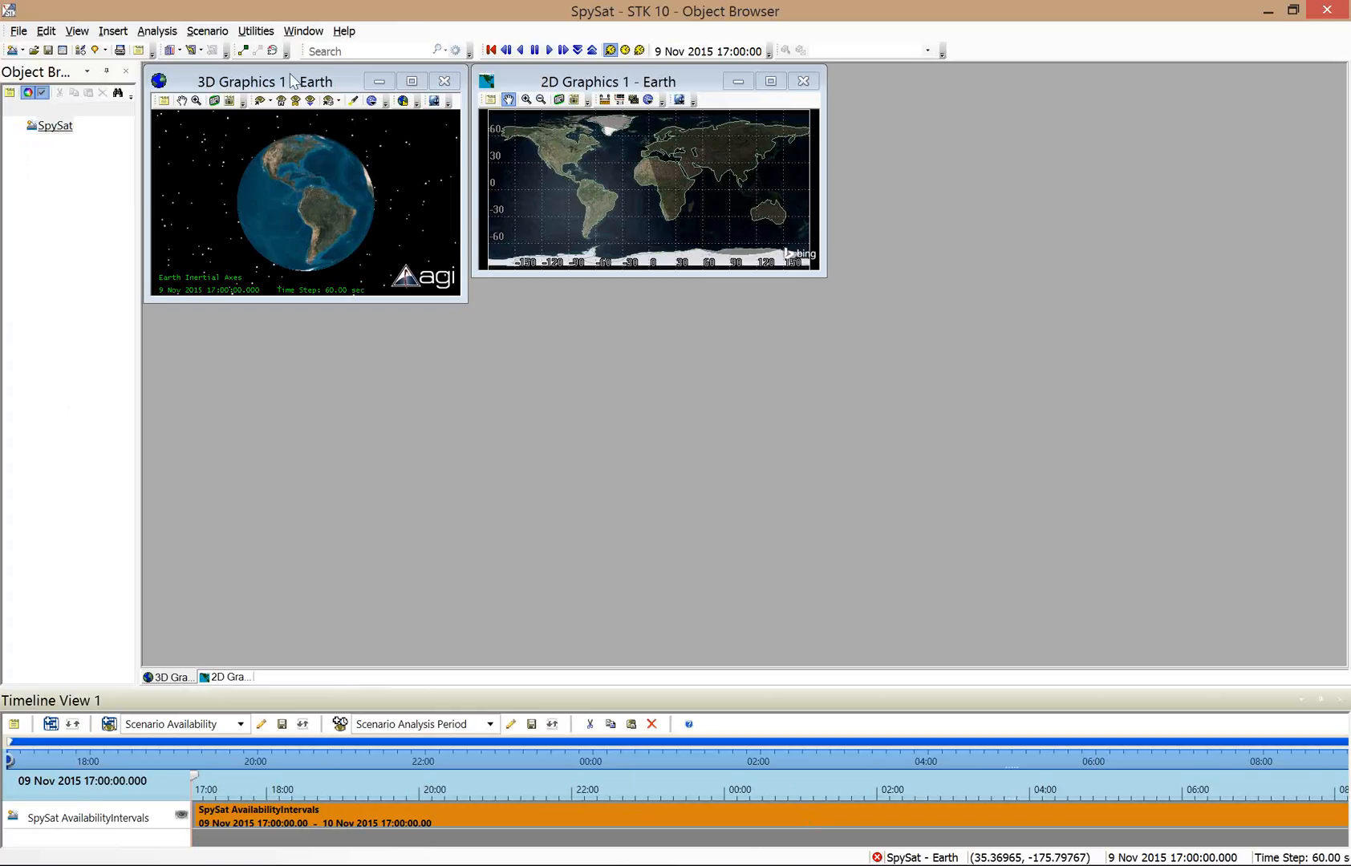
Open Insert STK Objects and examine the insertion methods for planet, target, coverage definition, satellite, missile, aircraft and area target objects.
click(80, 50)
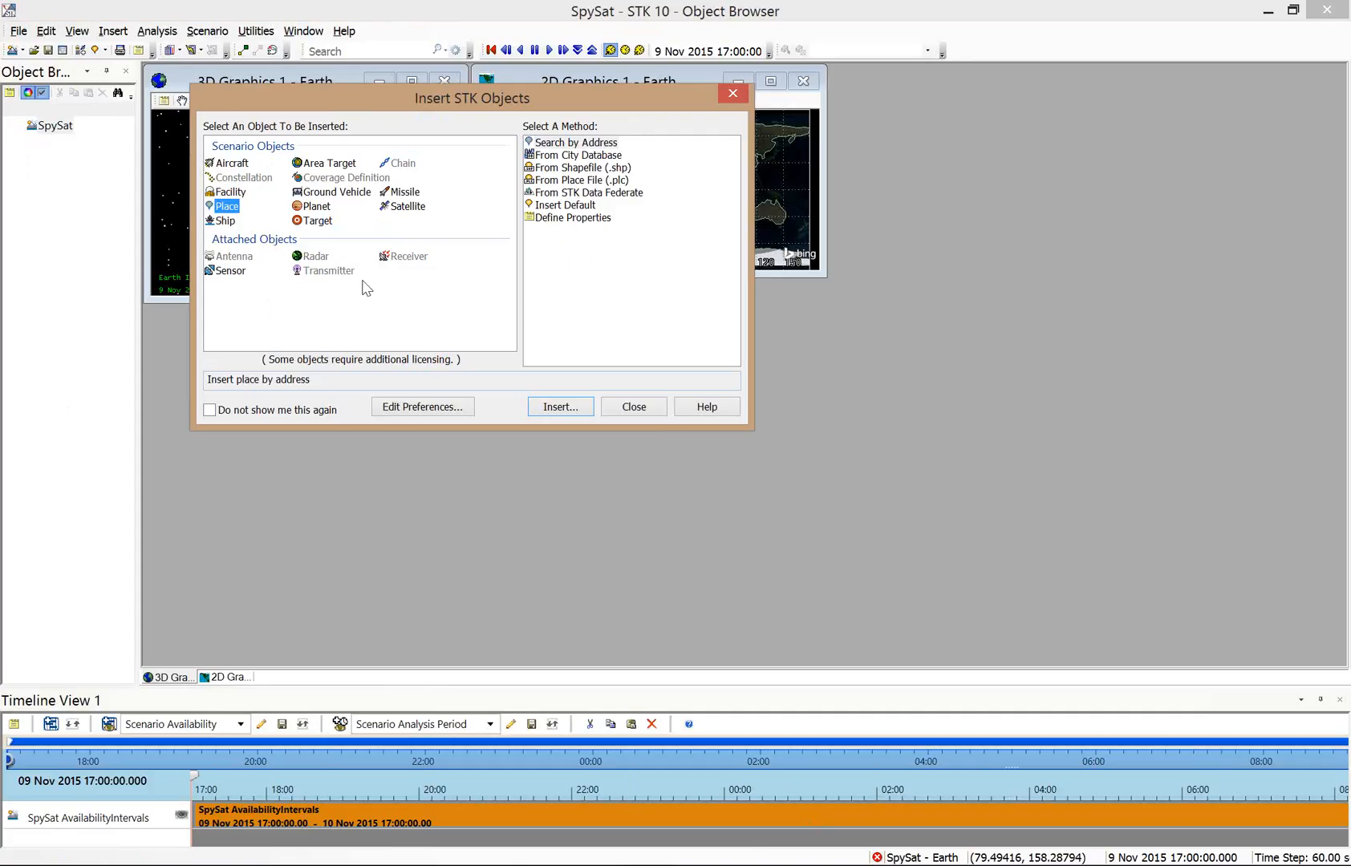
click(314, 207)
click(315, 221)
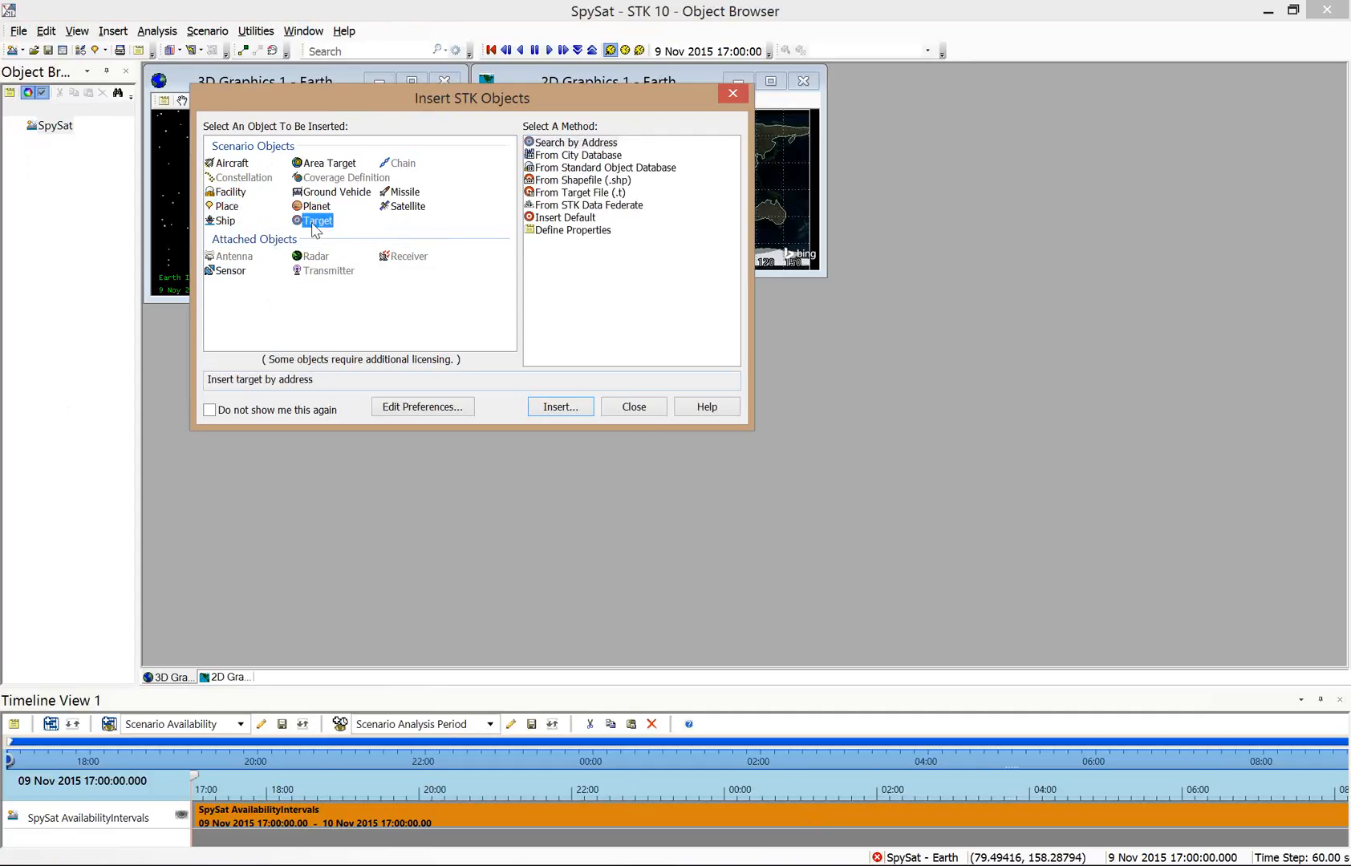
click(345, 178)
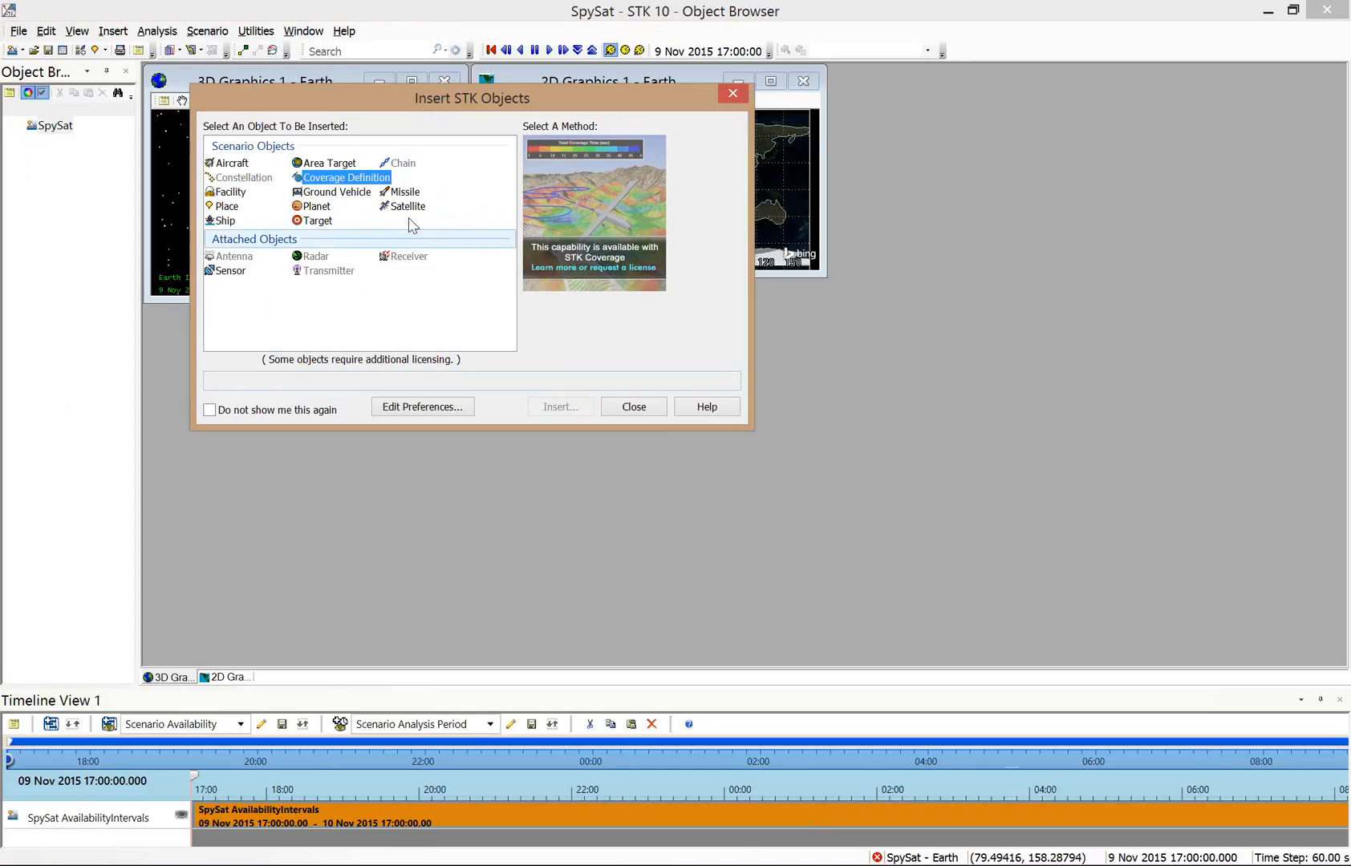
click(406, 206)
click(405, 193)
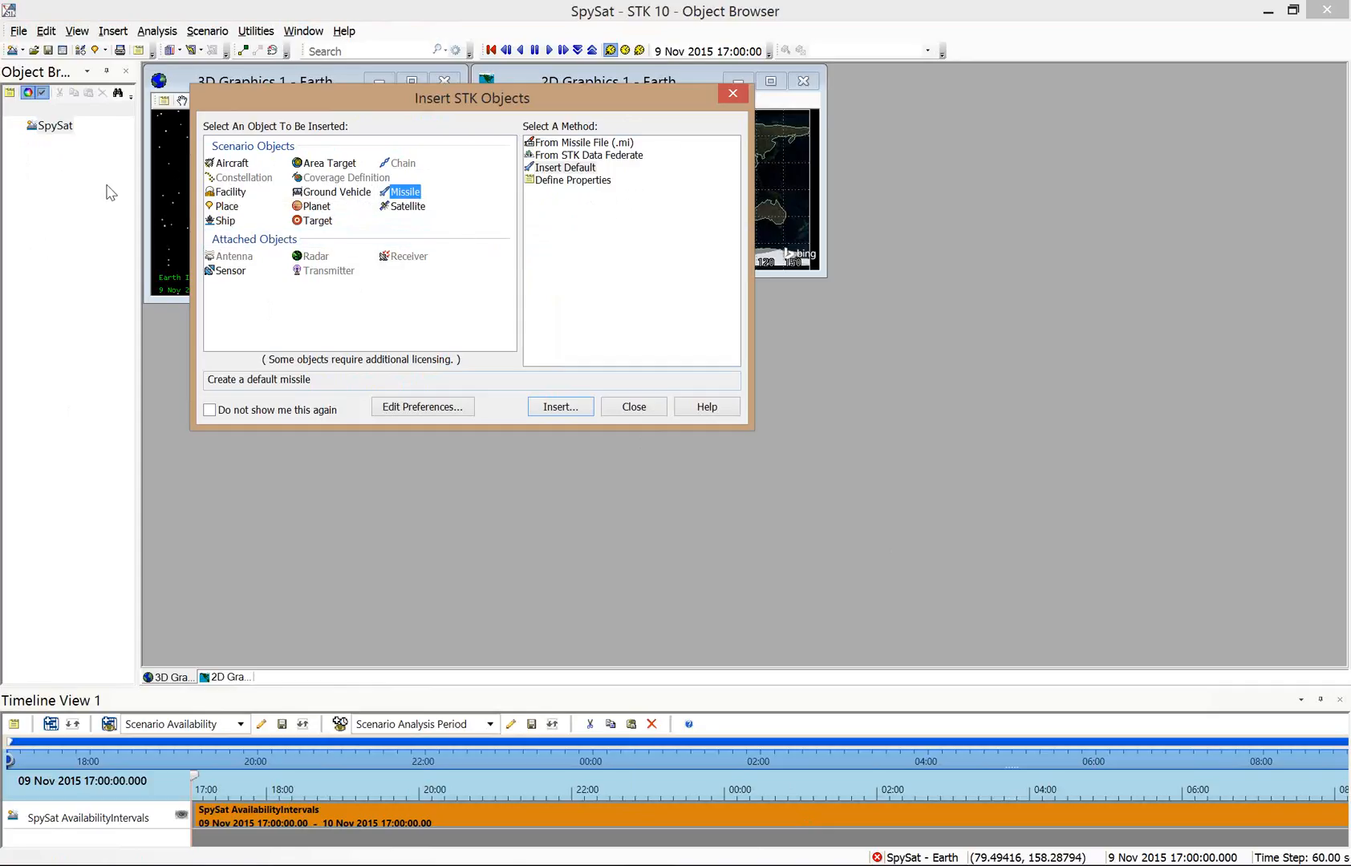
click(229, 163)
click(327, 163)
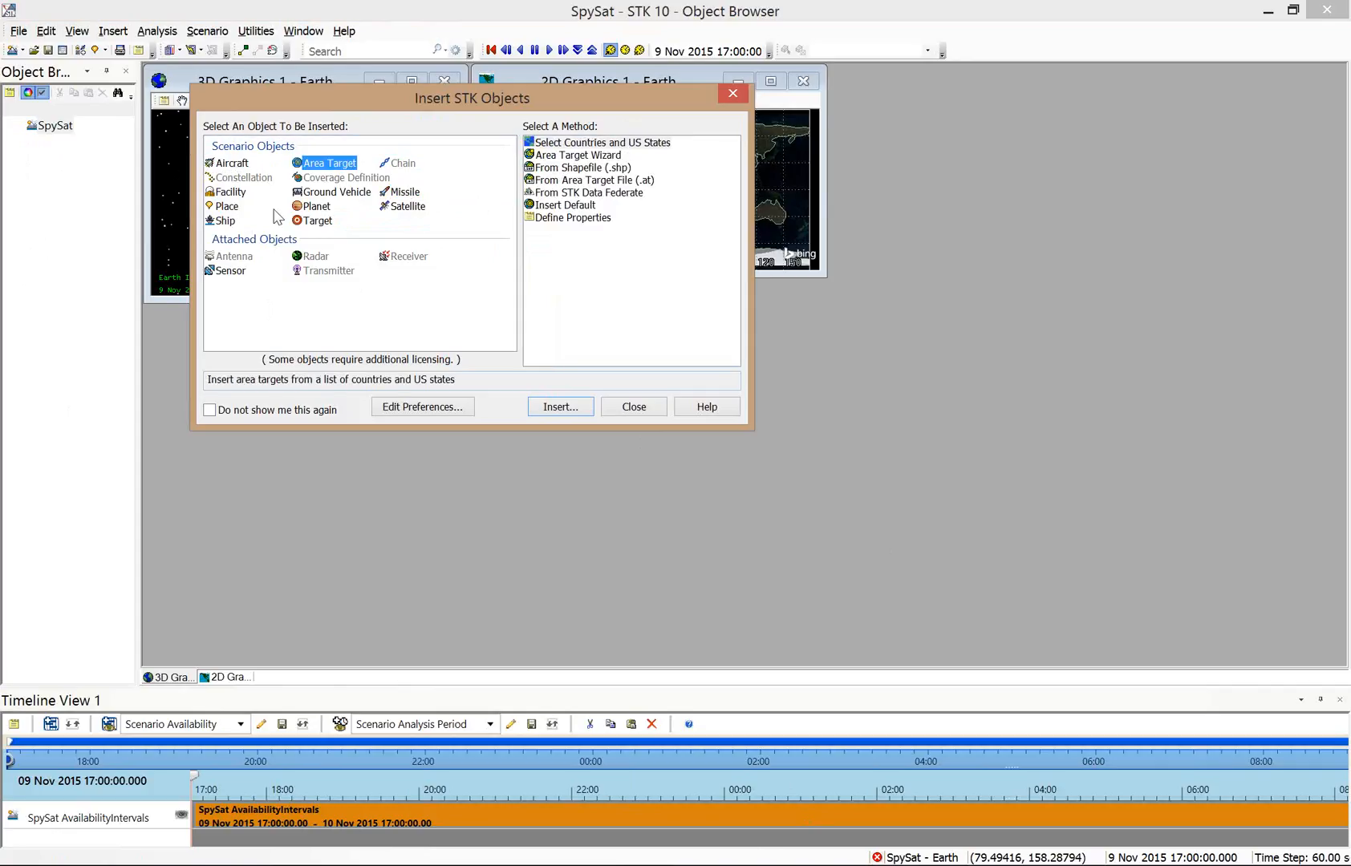
Insert a Place object into the scenario using the Define Properties method.
click(219, 208)
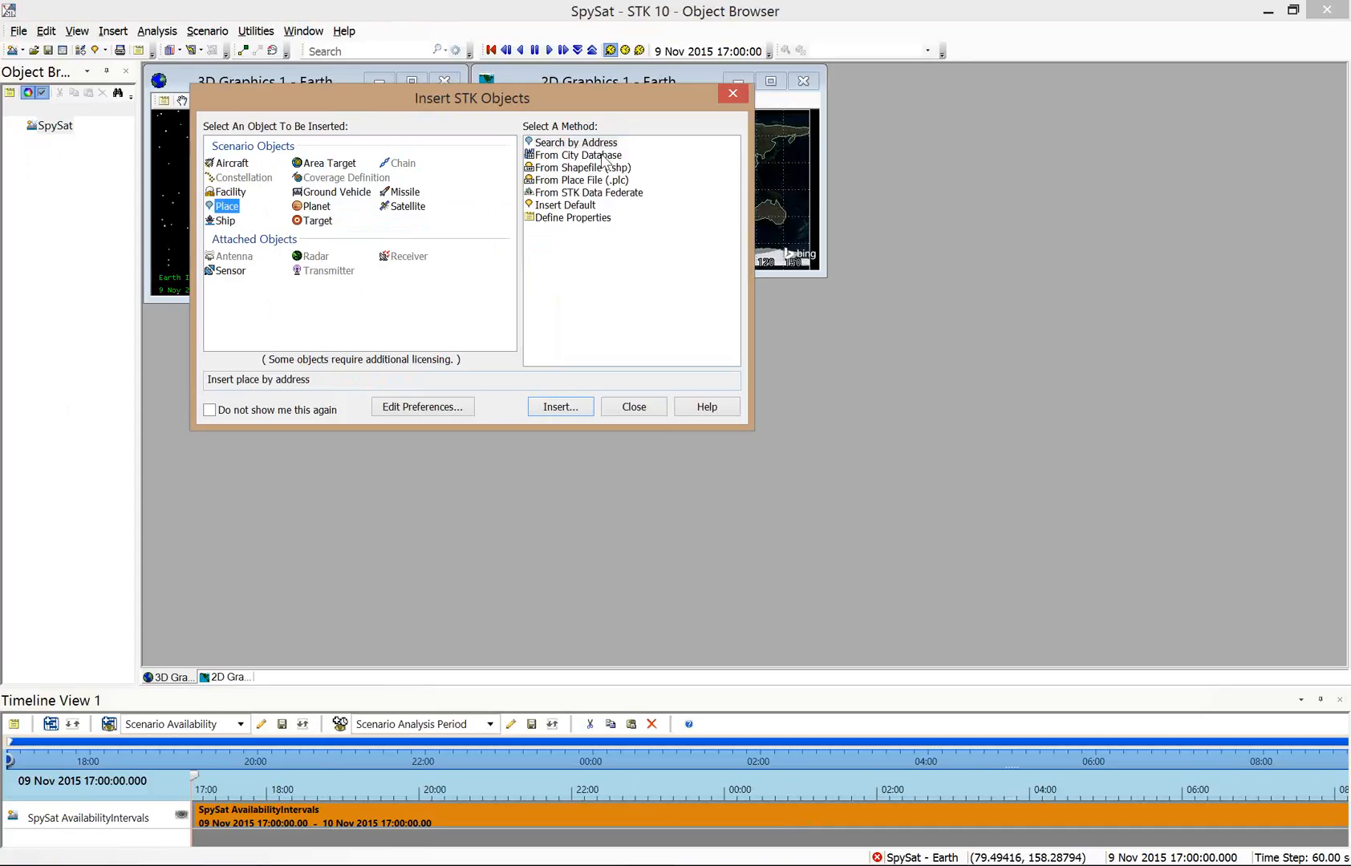
click(579, 220)
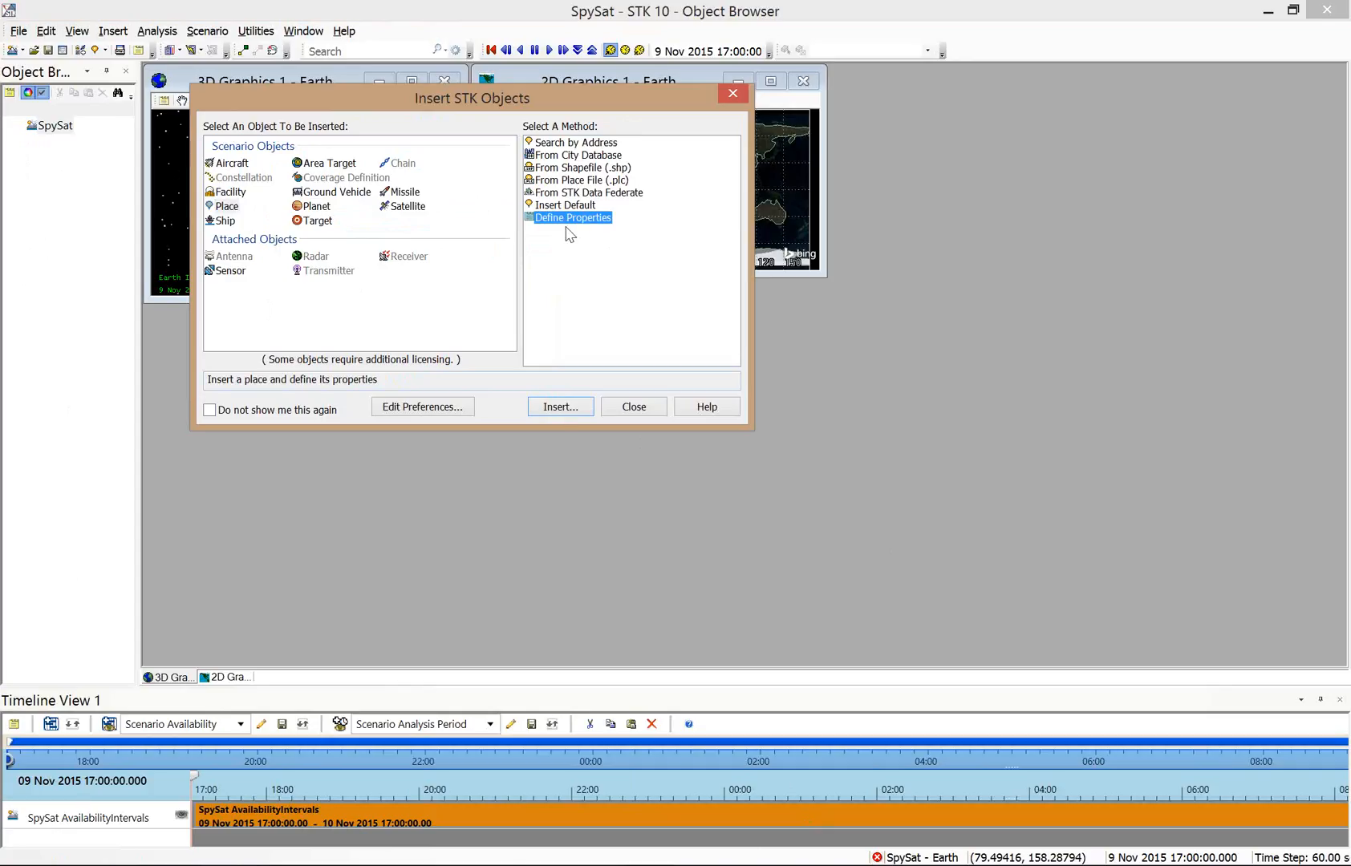
click(571, 406)
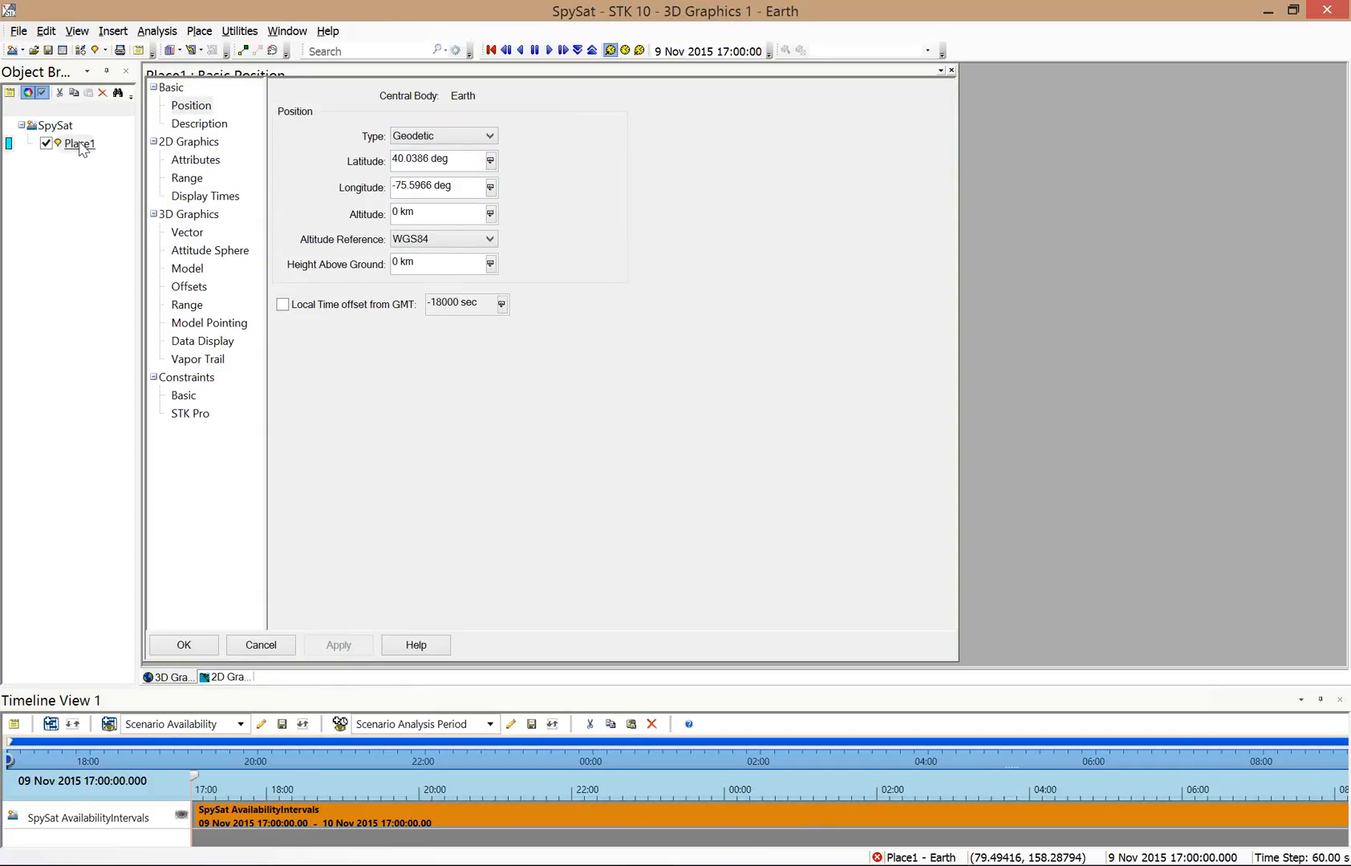
Set the place's latitude to 38.8977 deg and longitude to -77.0366 deg, and accept the position properties.
double_click(413, 164)
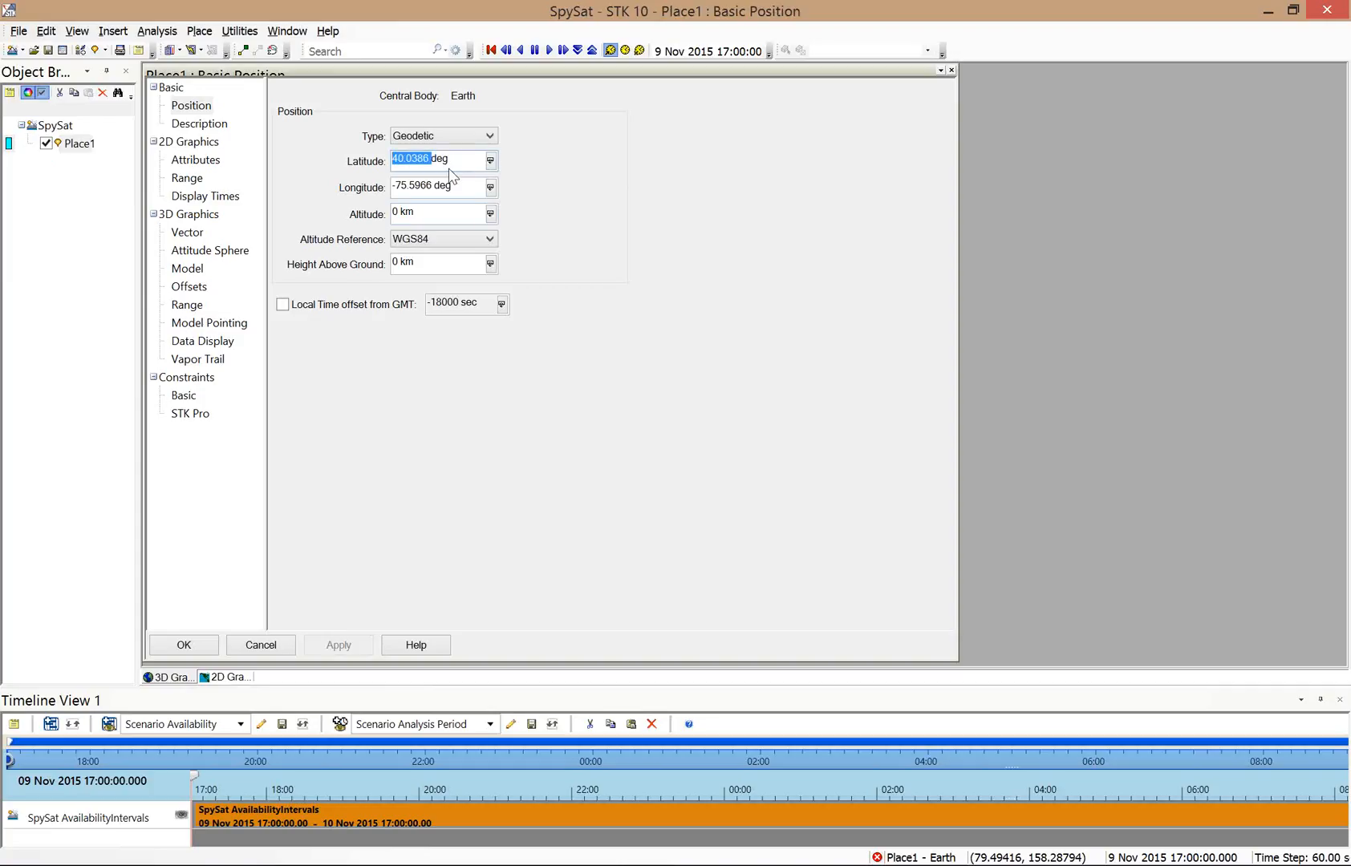
text(38)
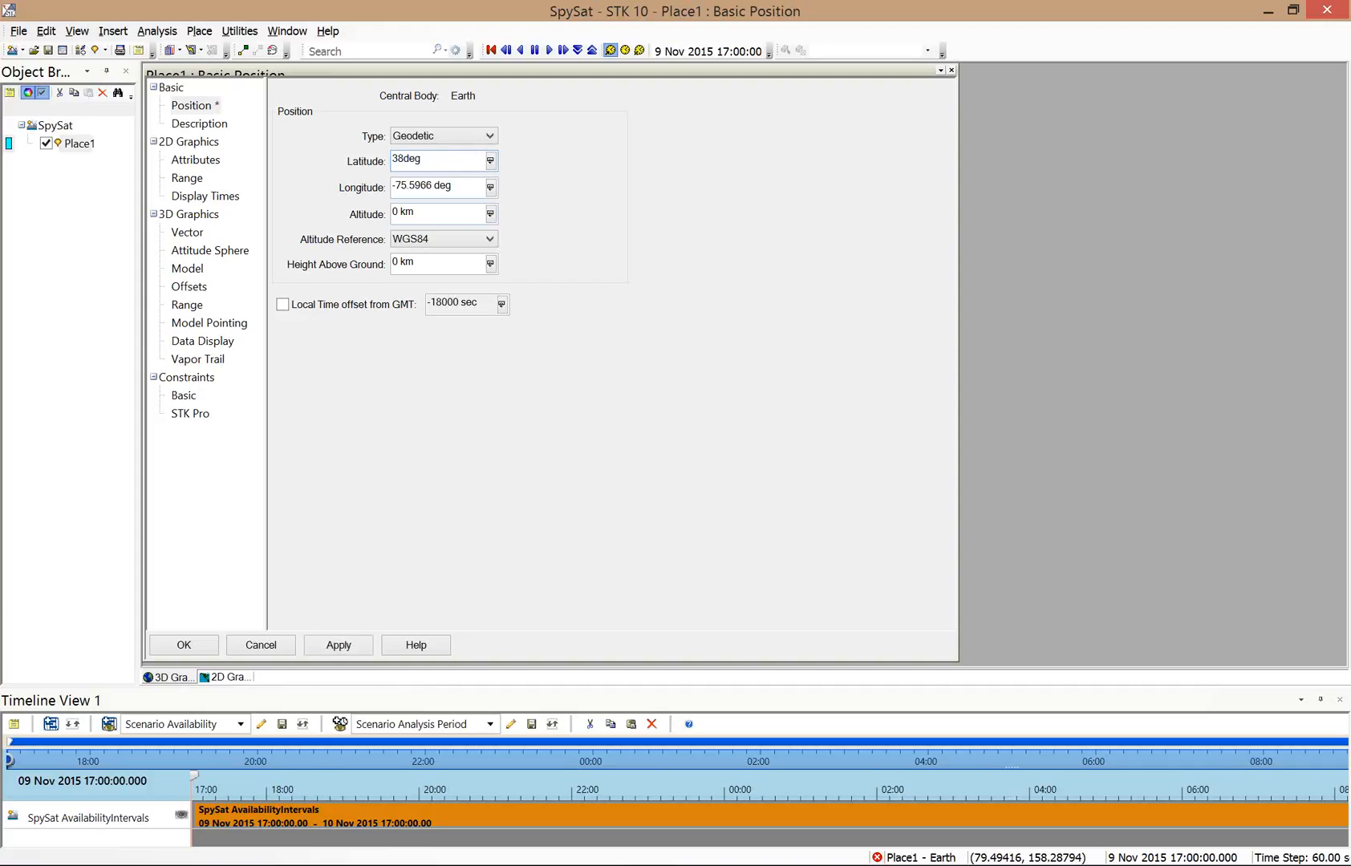
text(.8977)
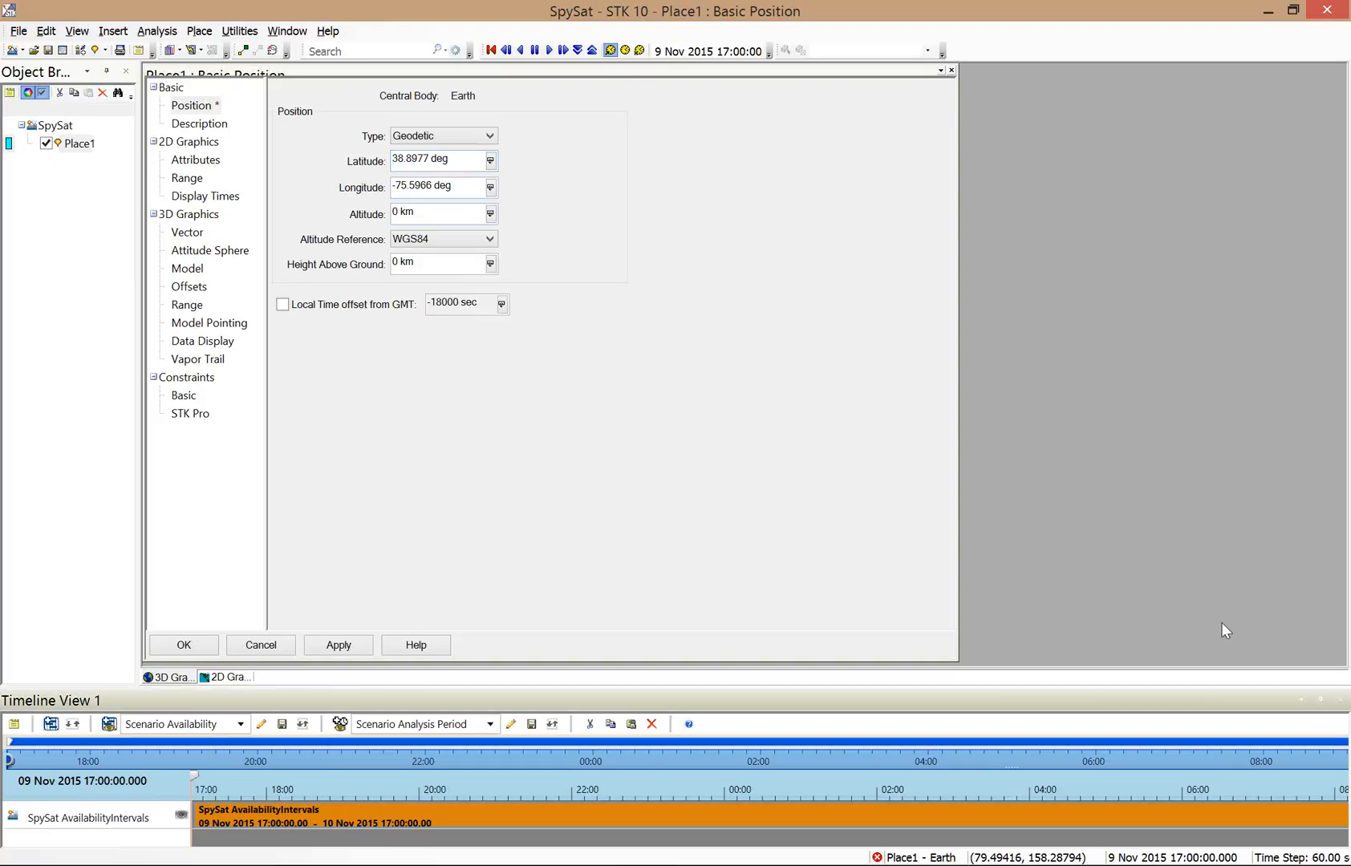
click(405, 185)
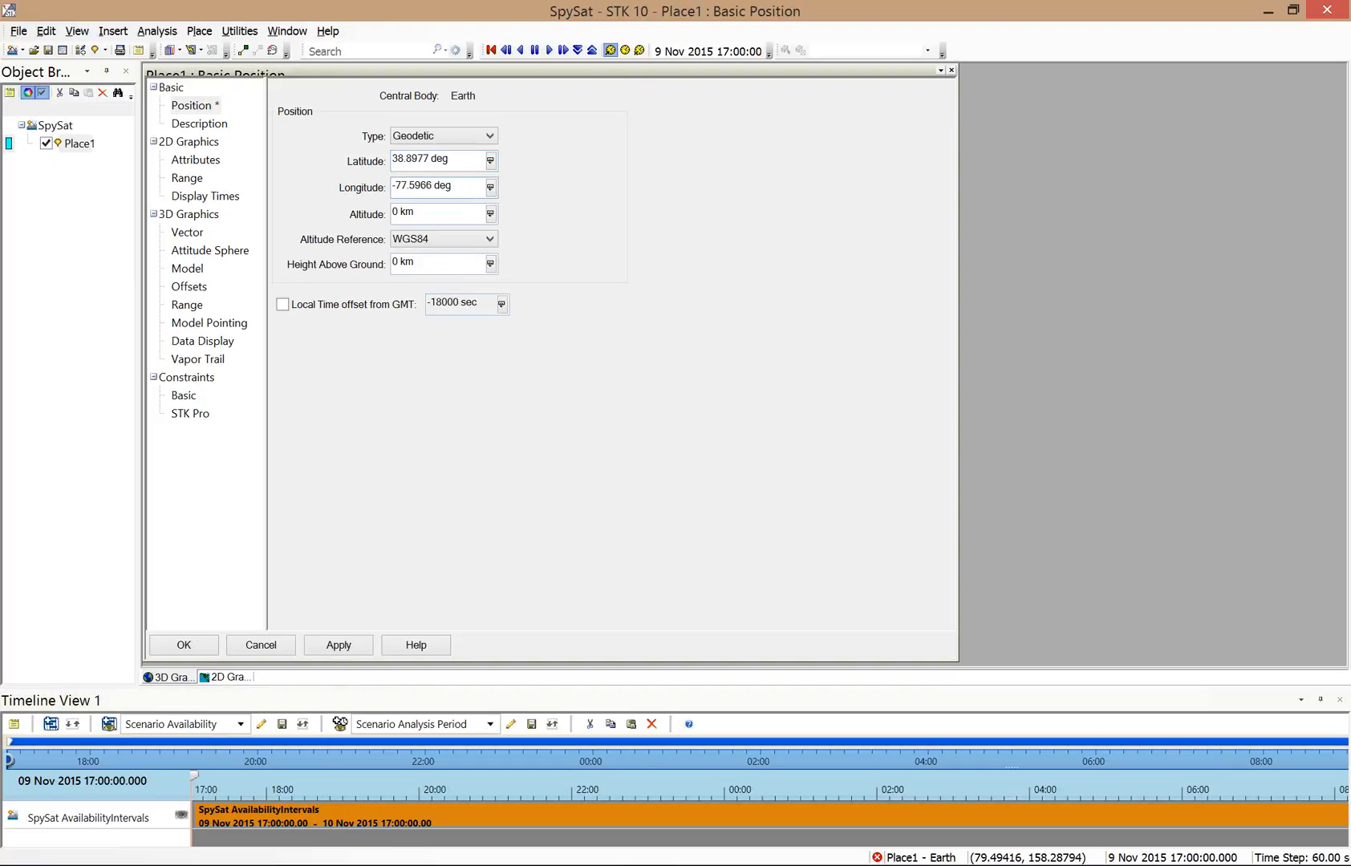
drag(409, 186, 431, 185)
text(00)
key(BackSpace)
text(366)
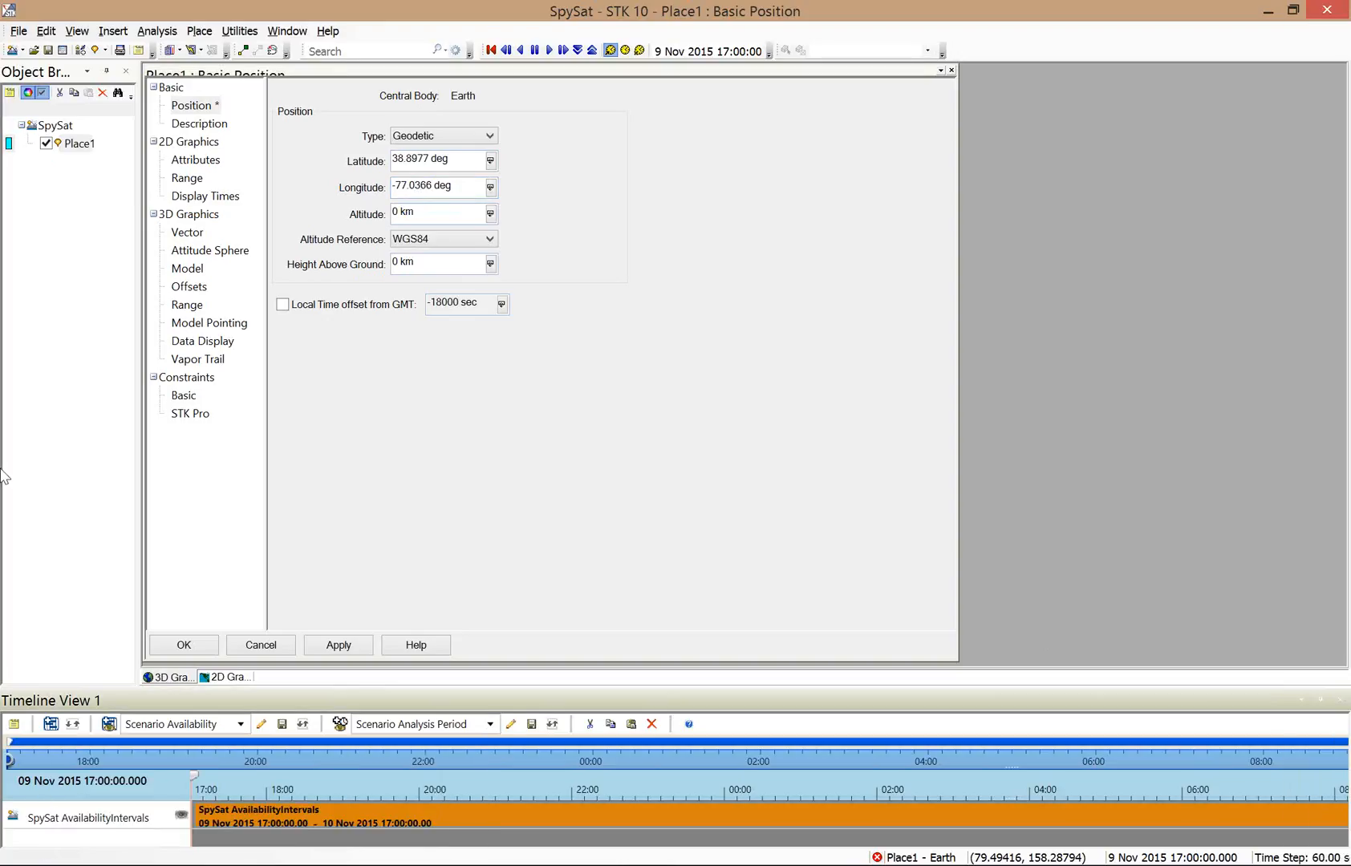
click(1233, 513)
click(321, 646)
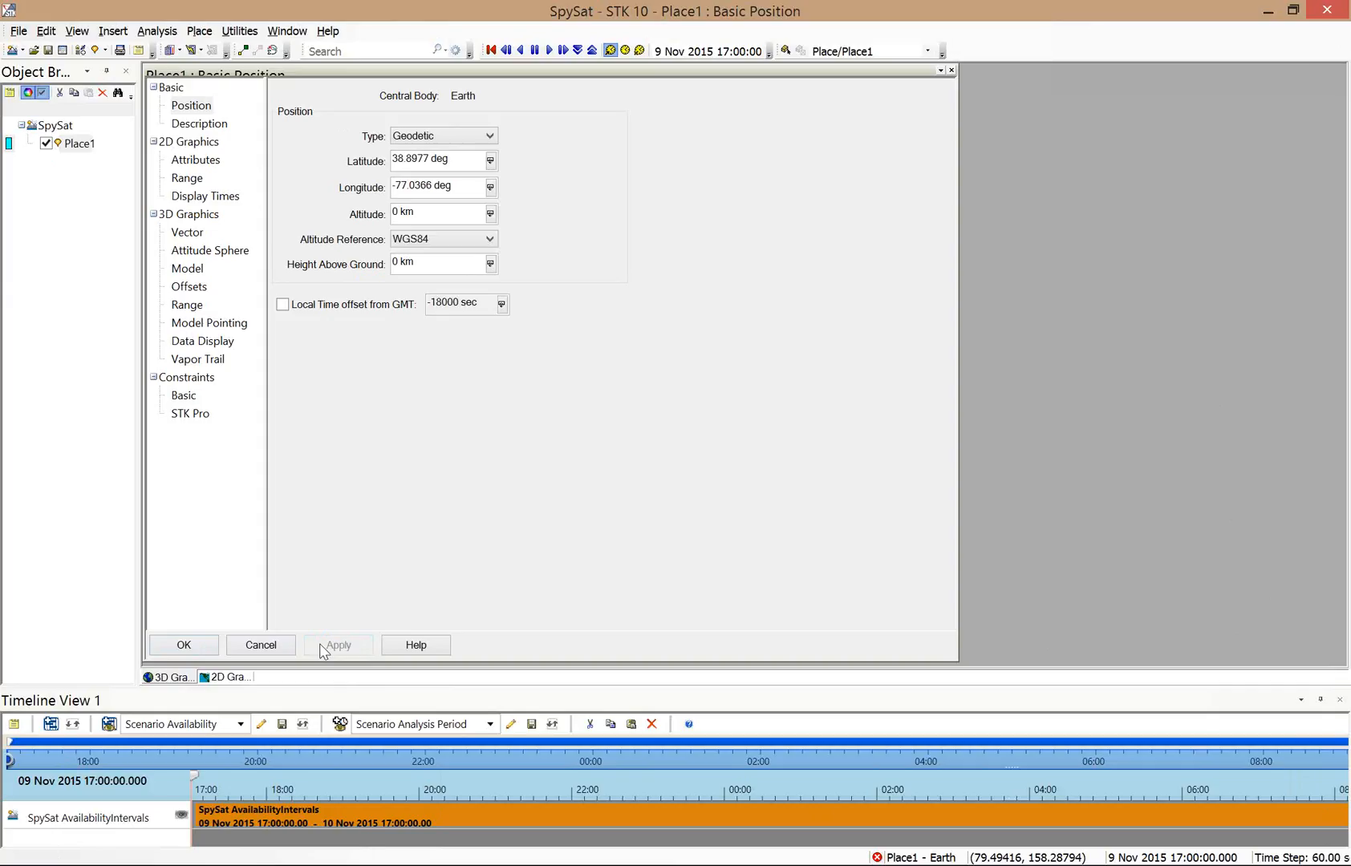
click(182, 646)
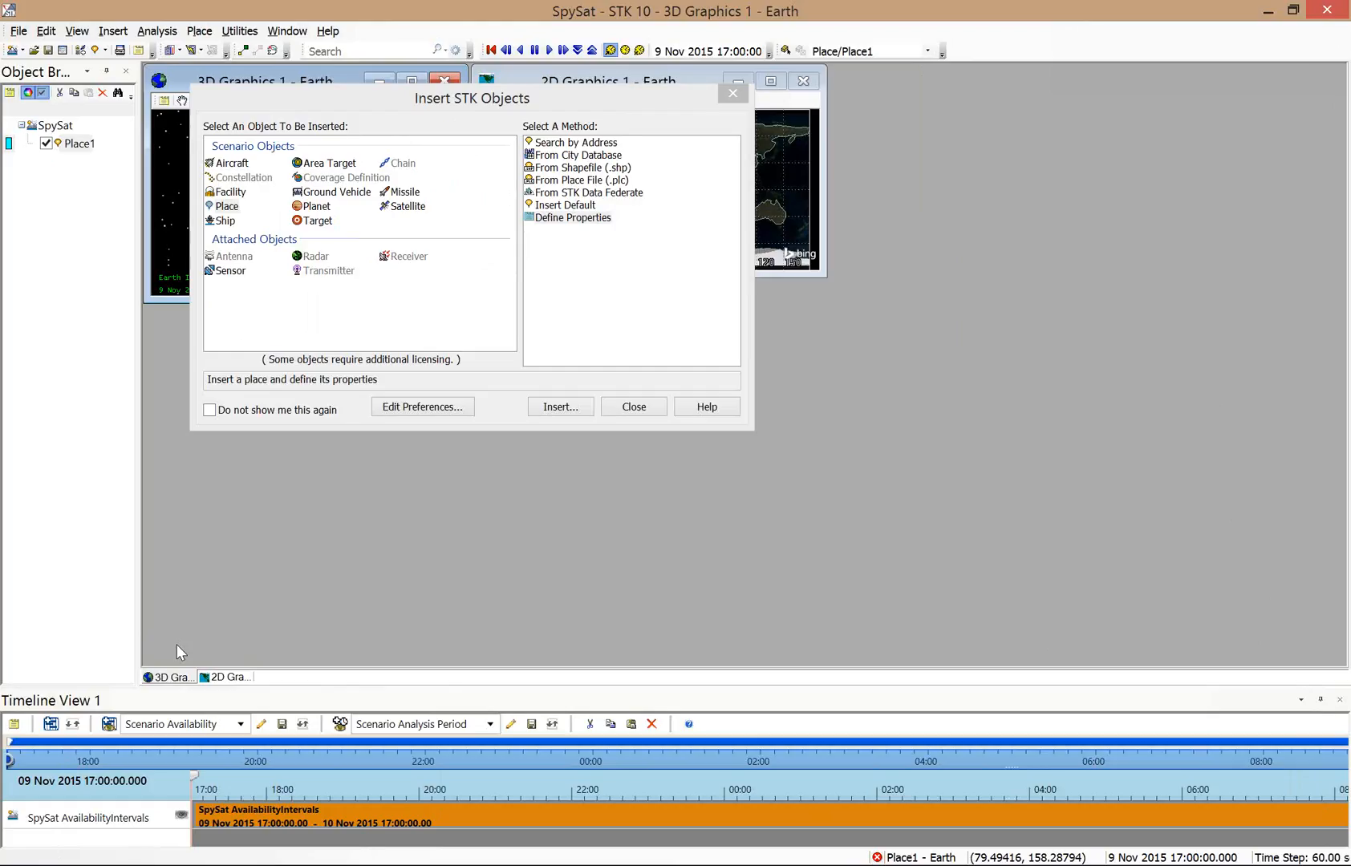
Rename the inserted place as WhiteHouse in the scenario's object list.
right_click(80, 145)
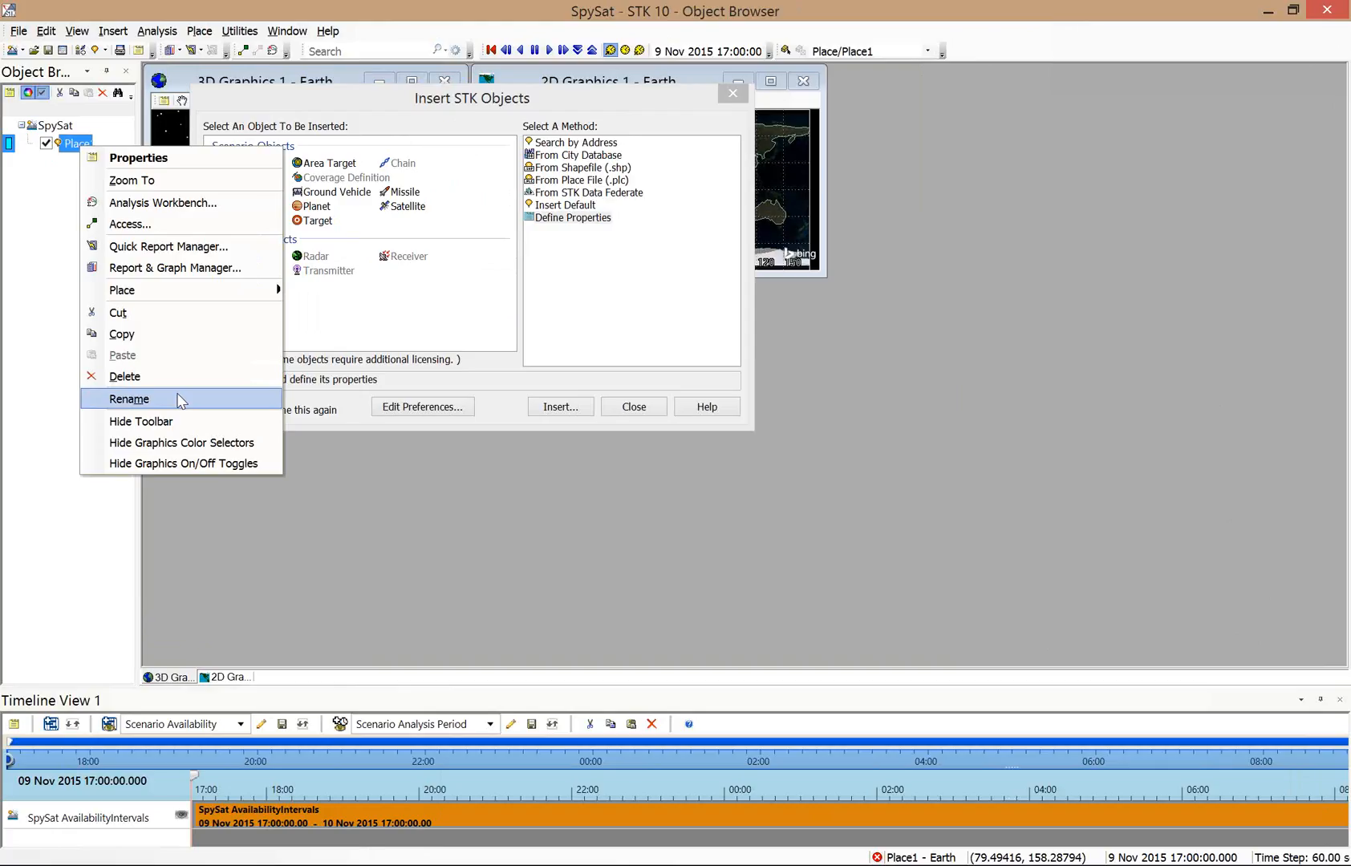
click(130, 398)
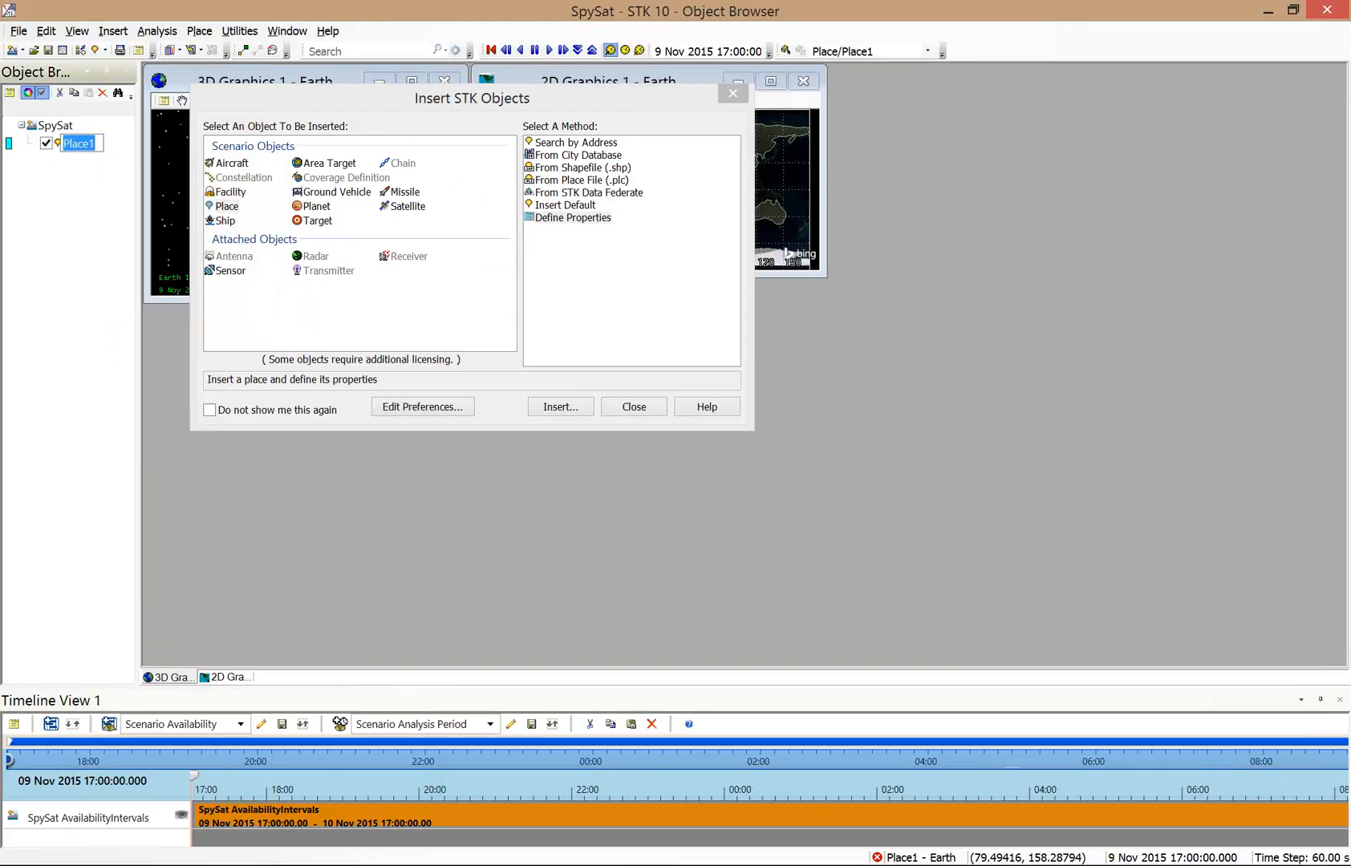
text(WW)
key(BackSpace)
text(hiteHouse)
key(Return)
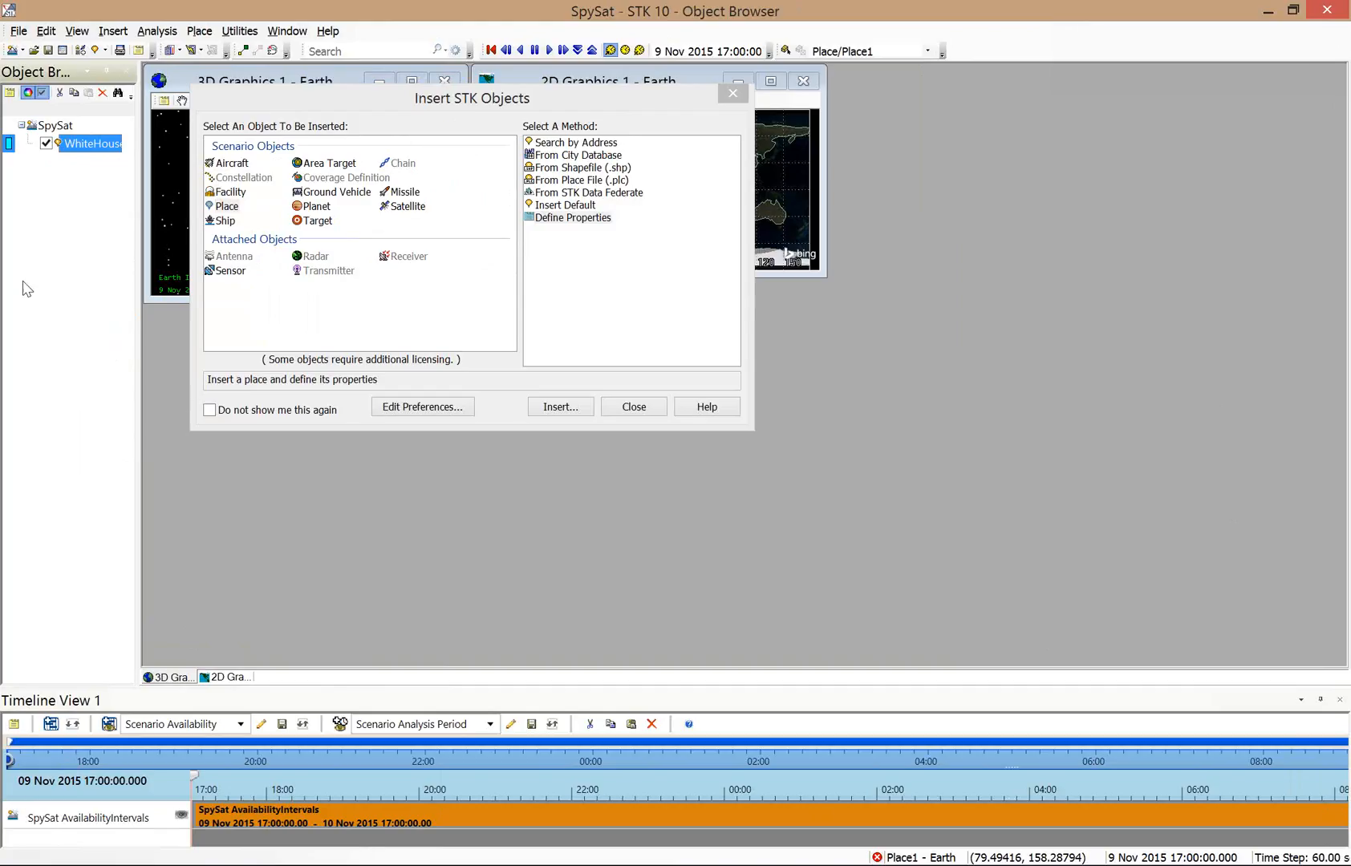
Open the WhiteHouse place's properties and review its Basic Position settings and available property pages.
right_click(72, 149)
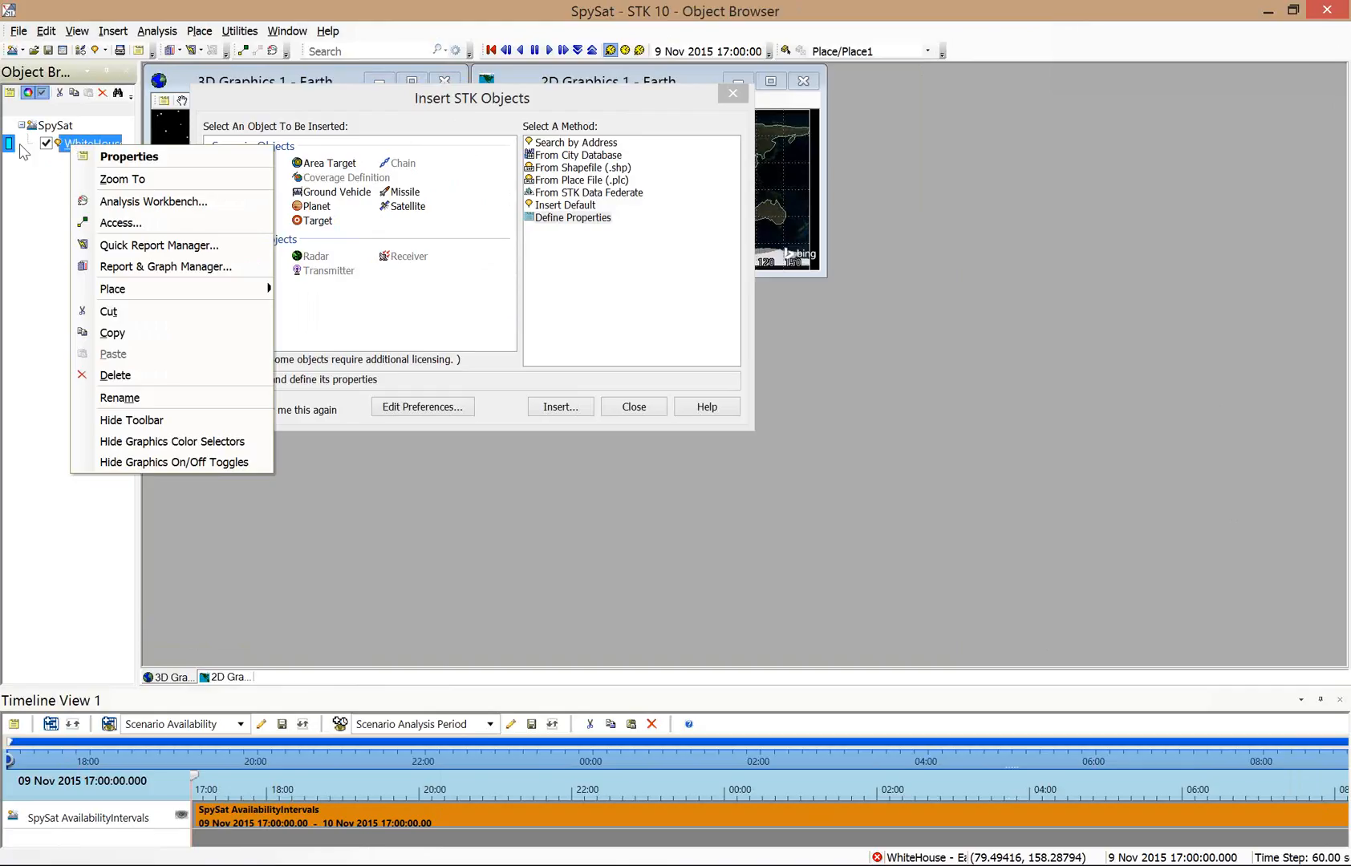
click(103, 158)
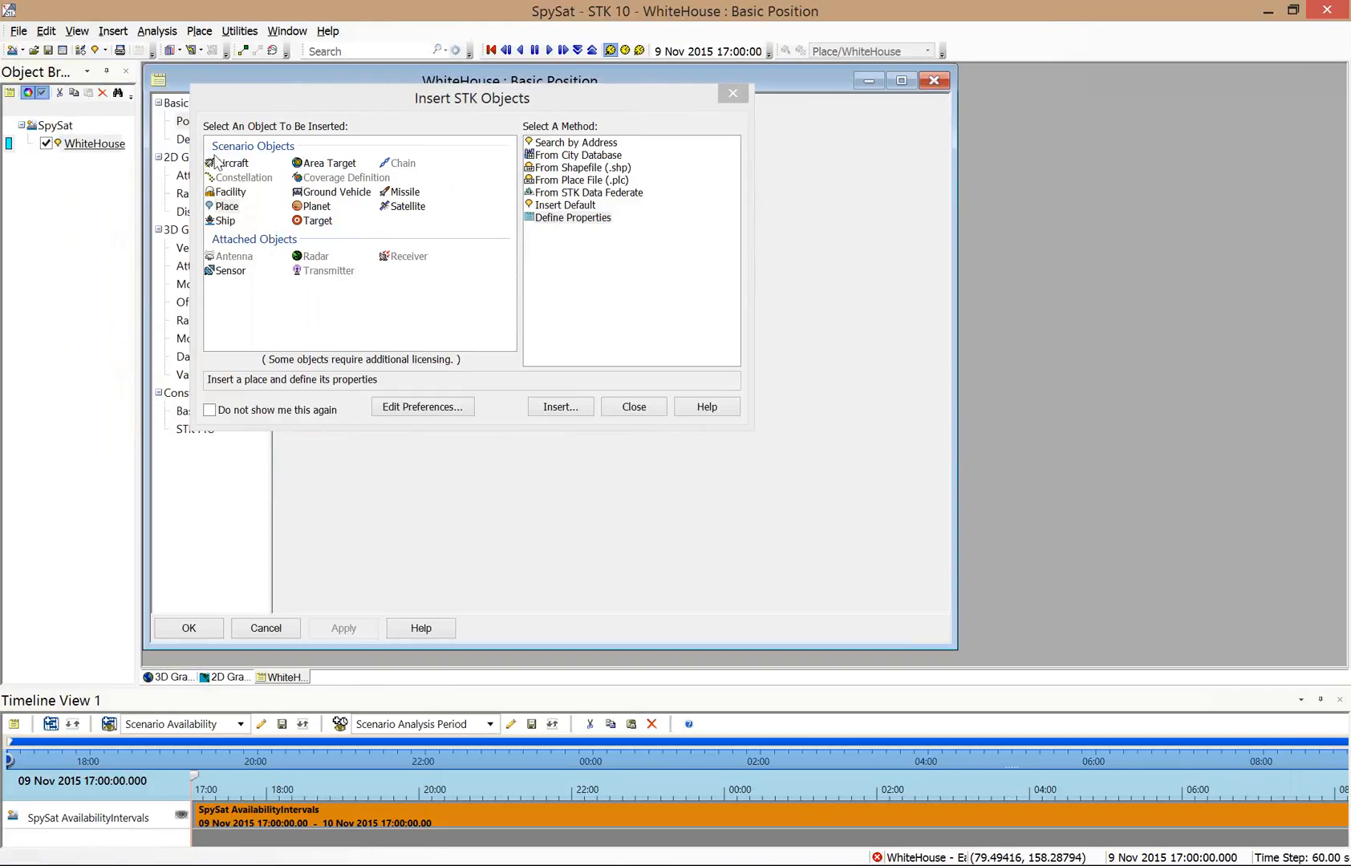
drag(233, 96, 1029, 246)
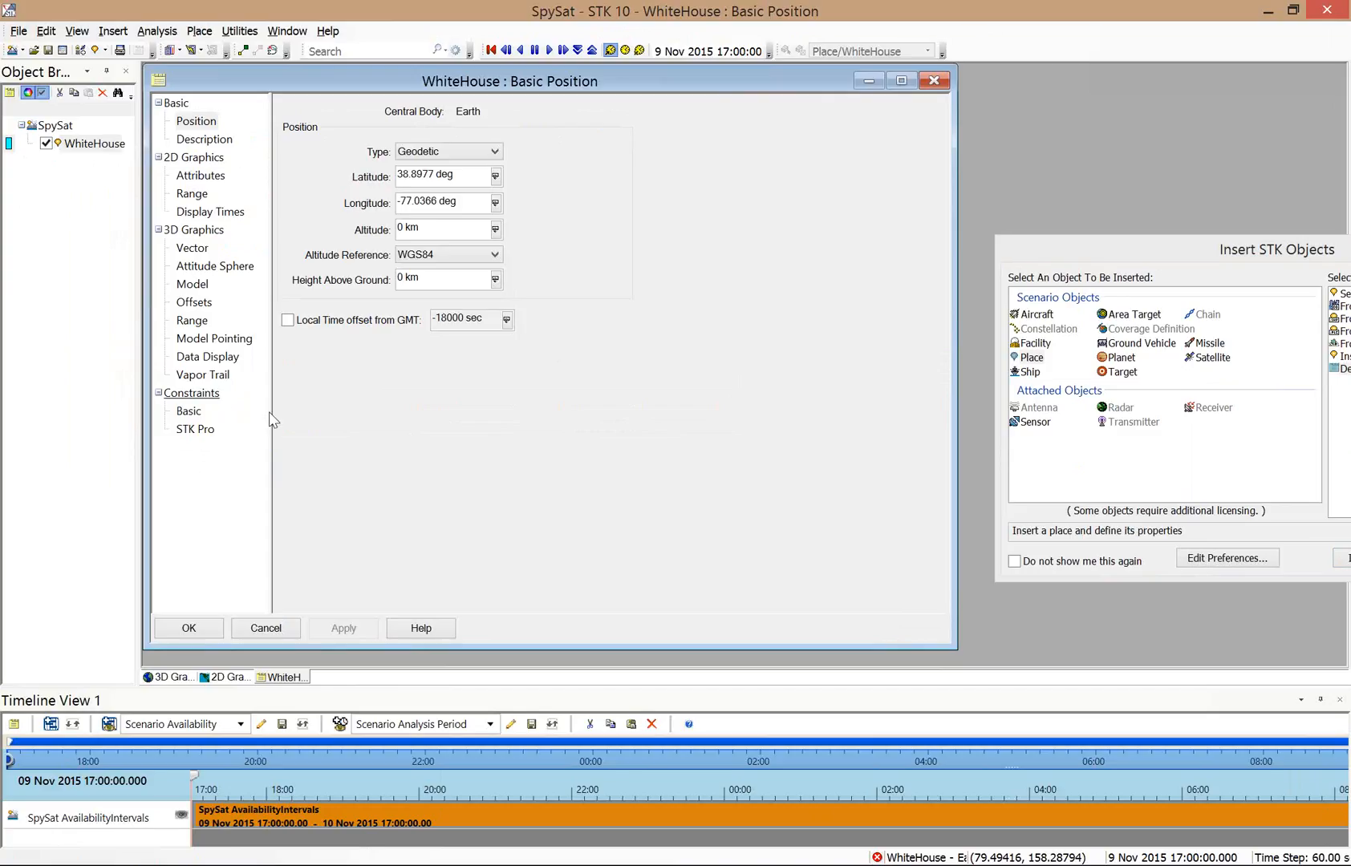
click(192, 620)
Insert a Satellite object into the scenario using the Orbit Wizard method.
drag(1051, 253, 334, 123)
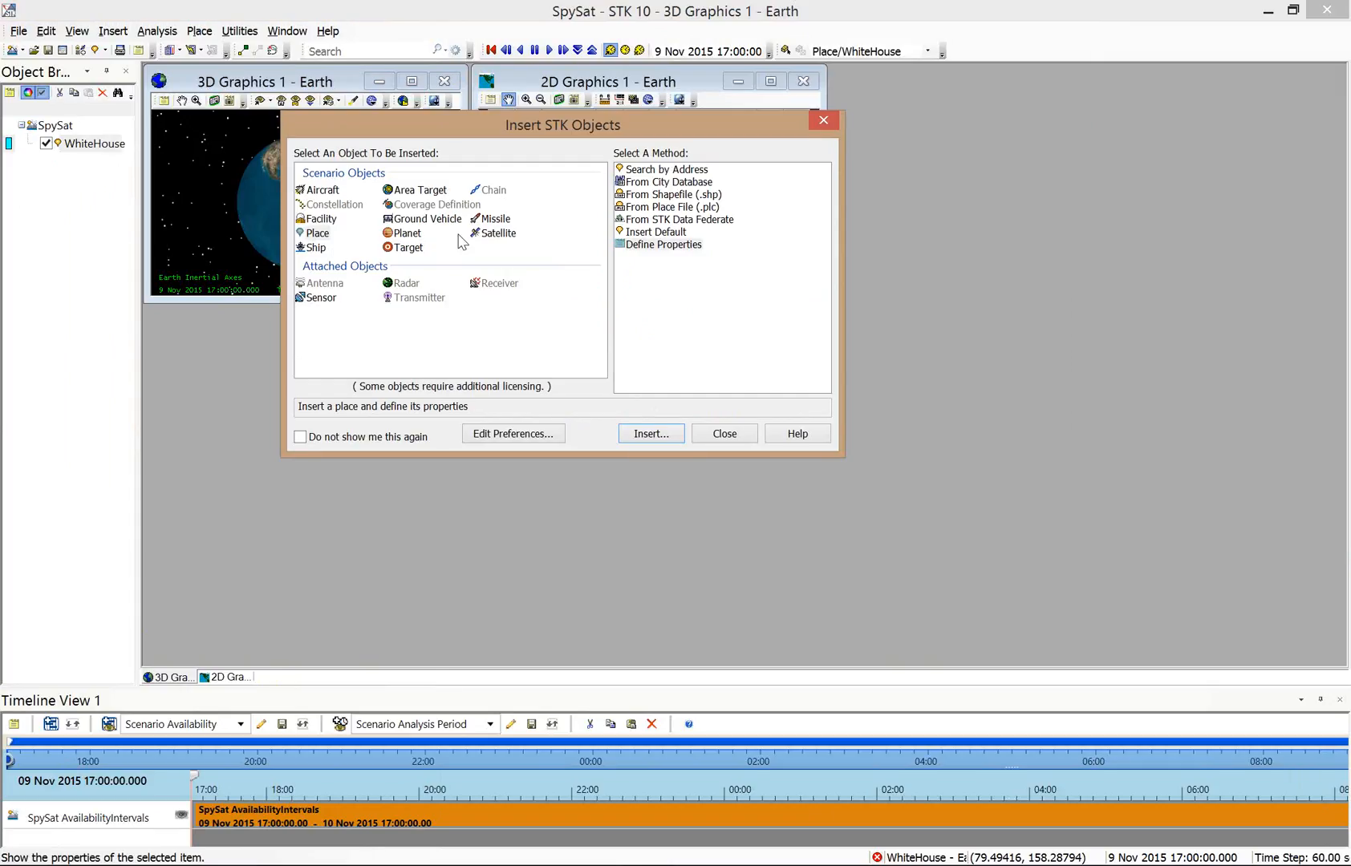
click(485, 234)
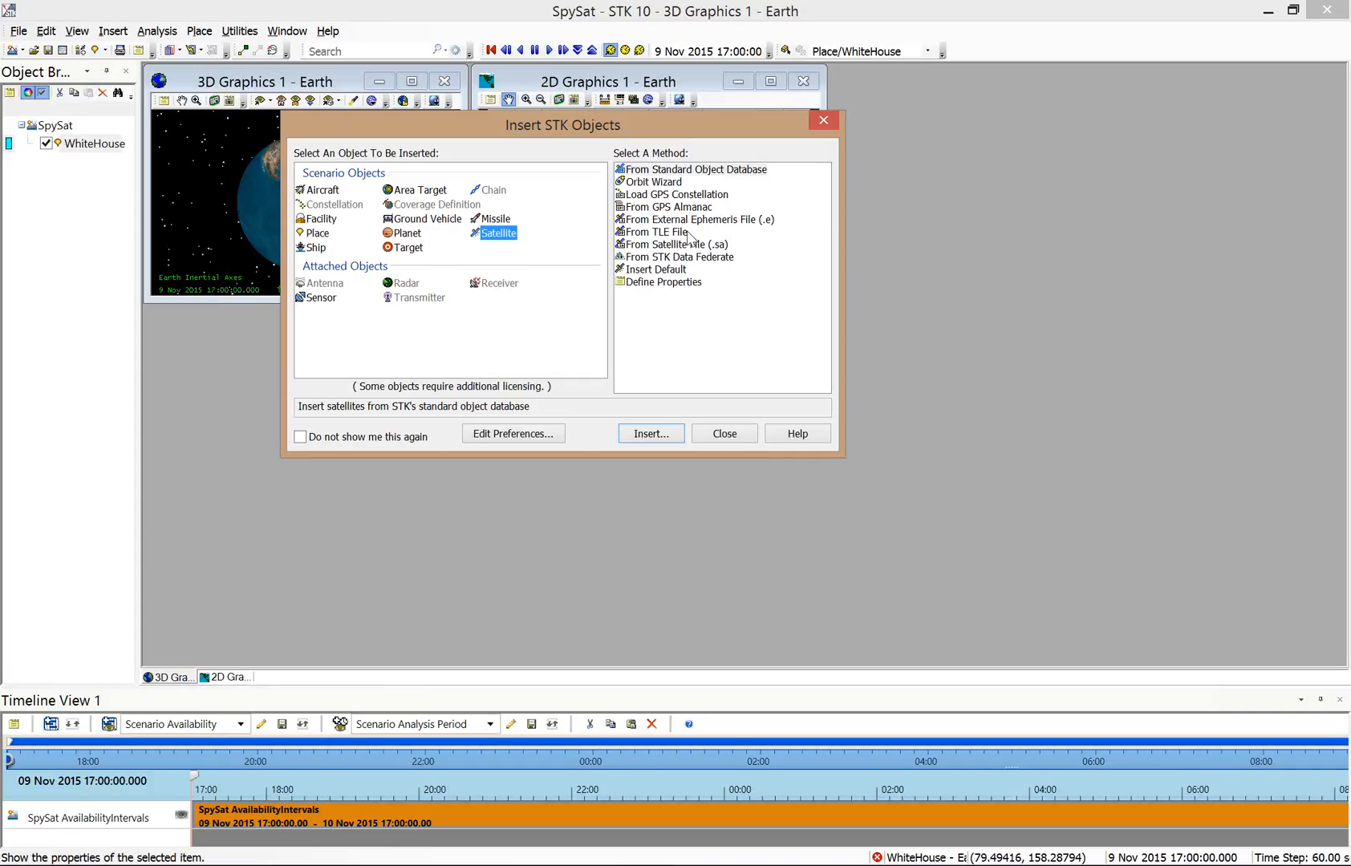
click(660, 184)
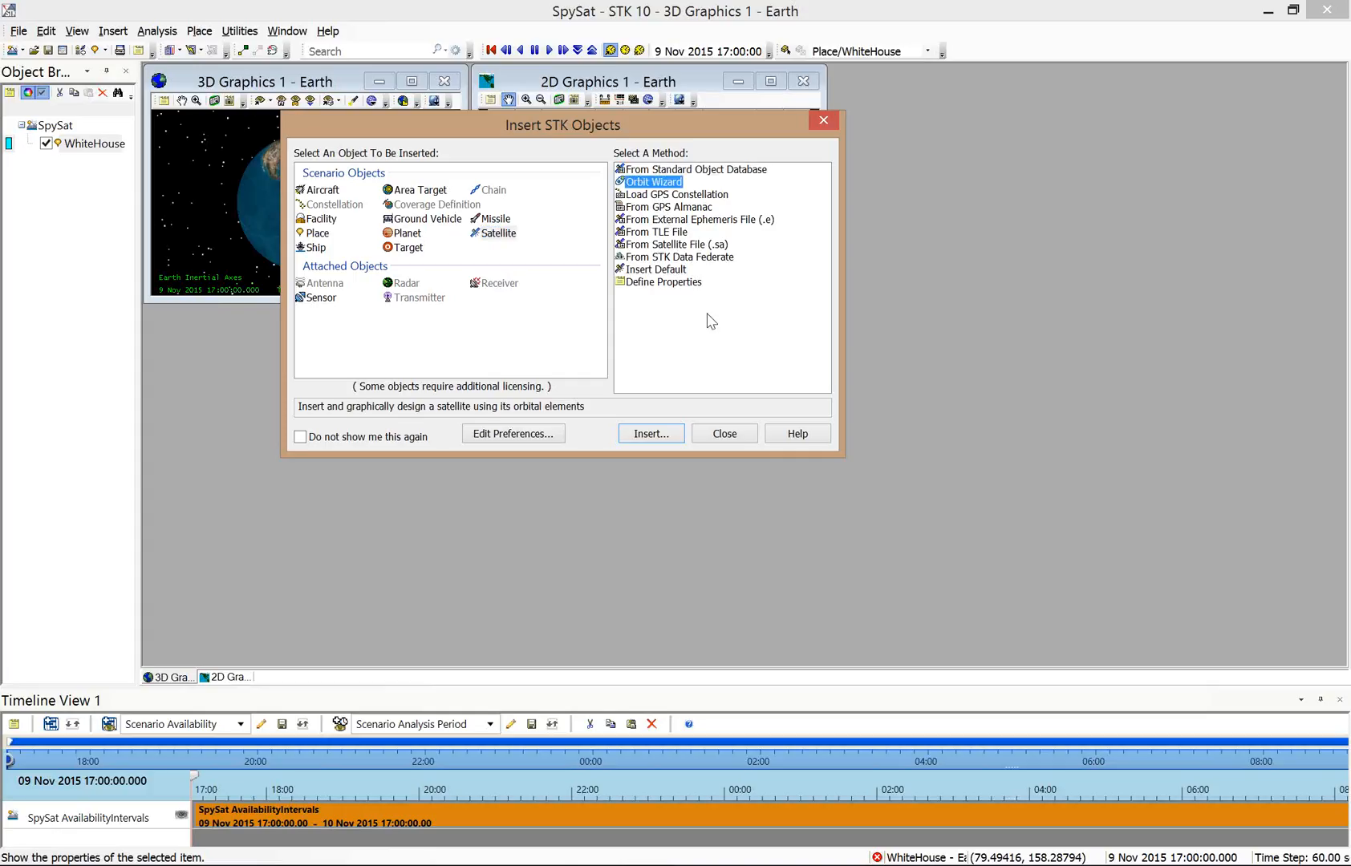
click(661, 284)
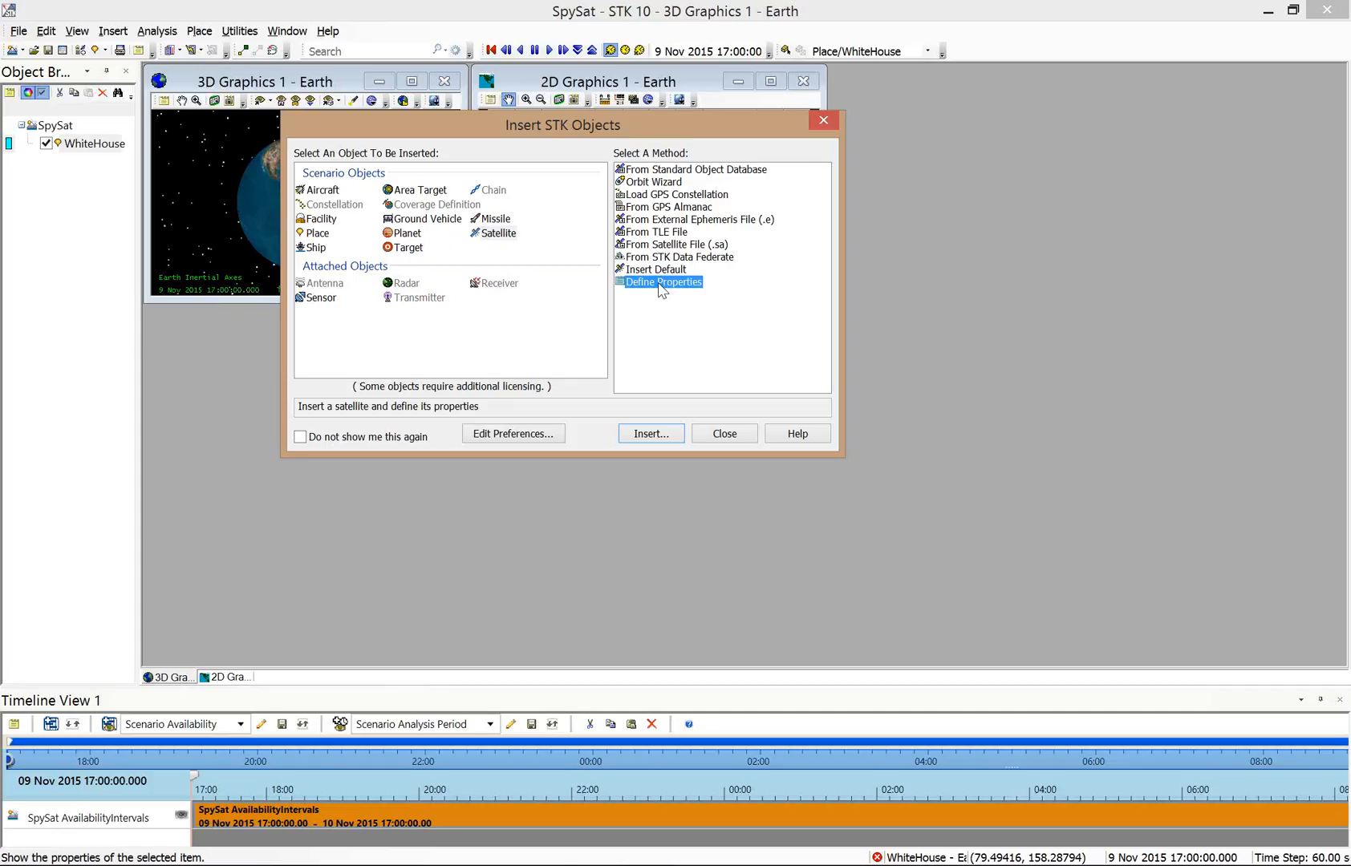
click(652, 182)
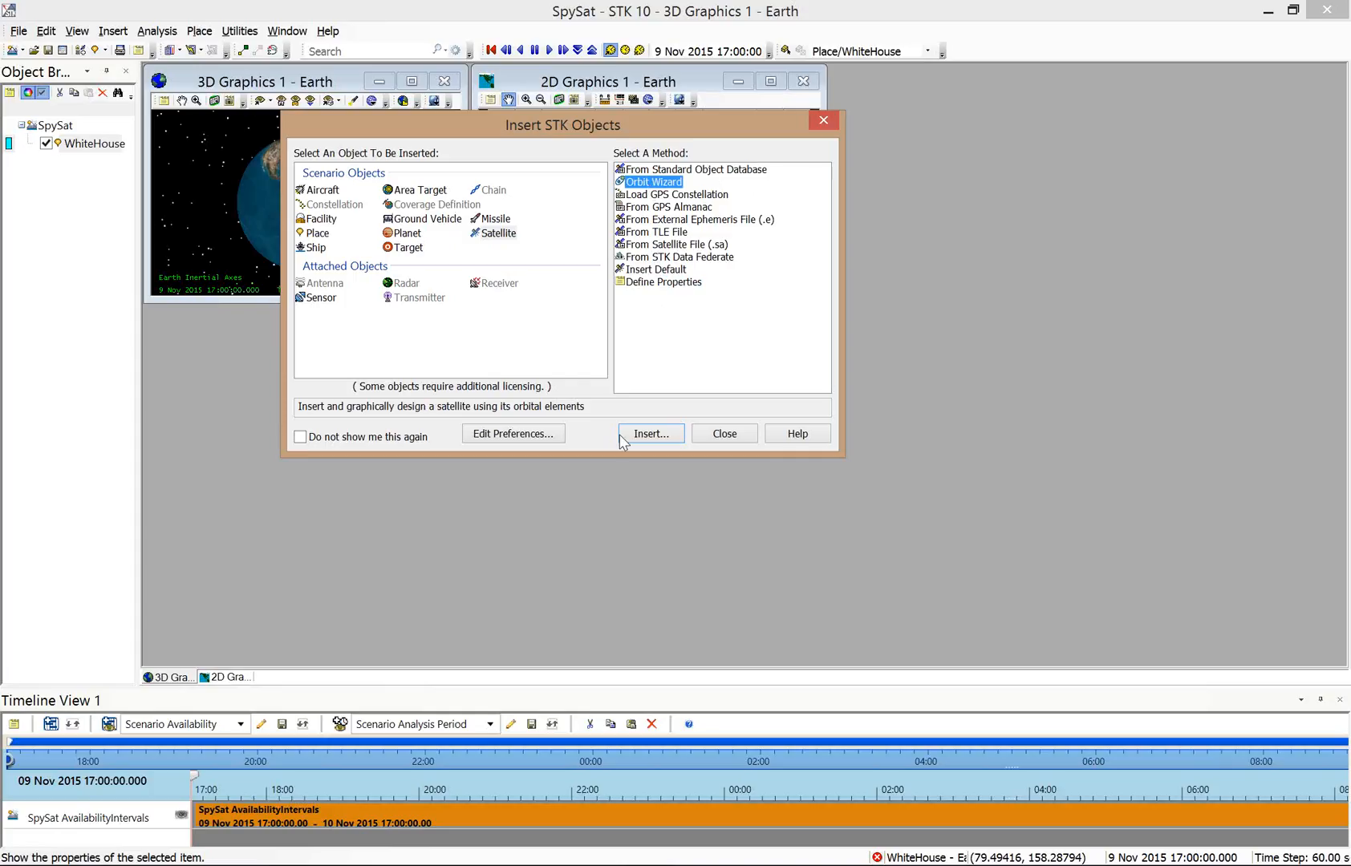
click(645, 437)
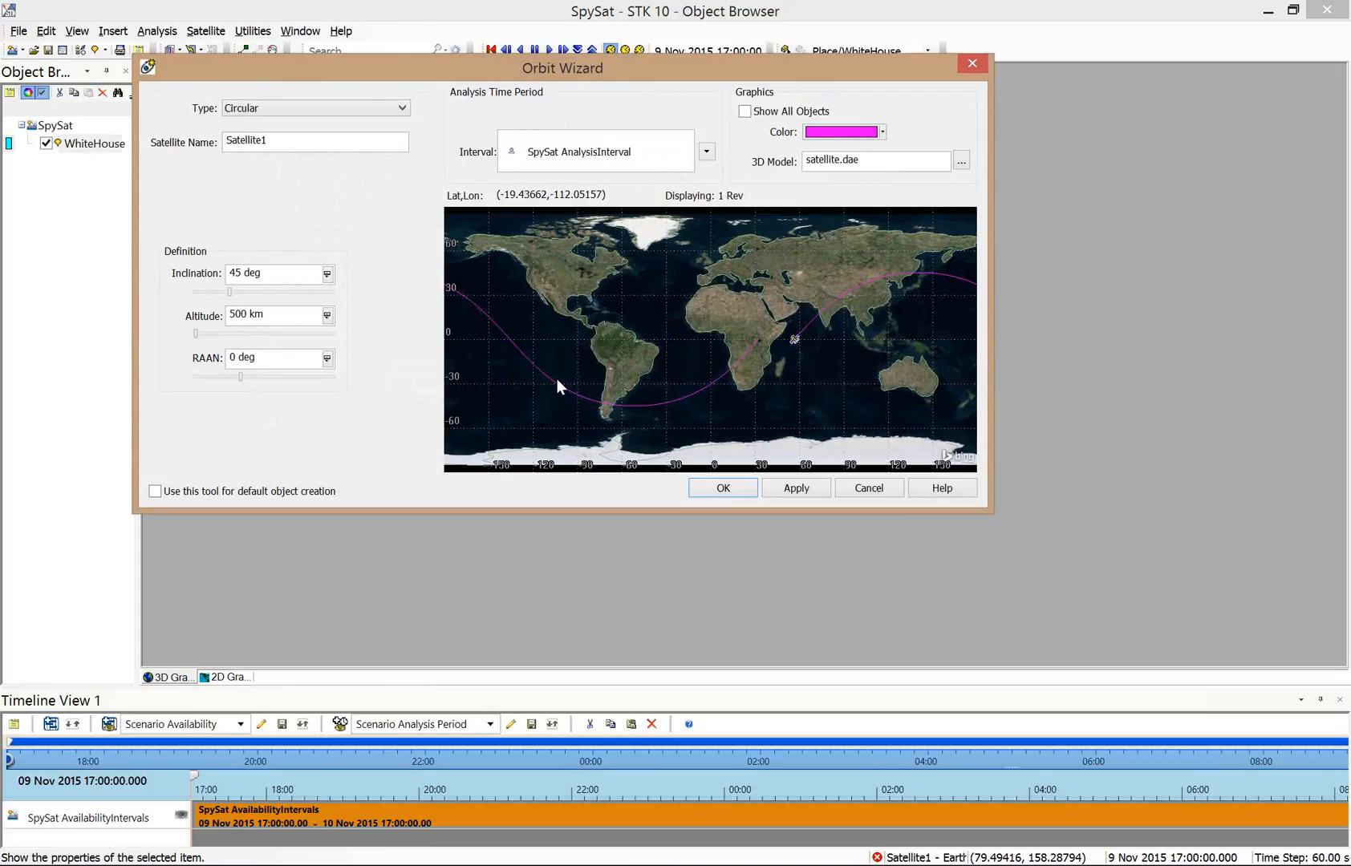
Set the orbit type to Molniya and name the satellite SpySat in the Orbit Wizard.
click(883, 133)
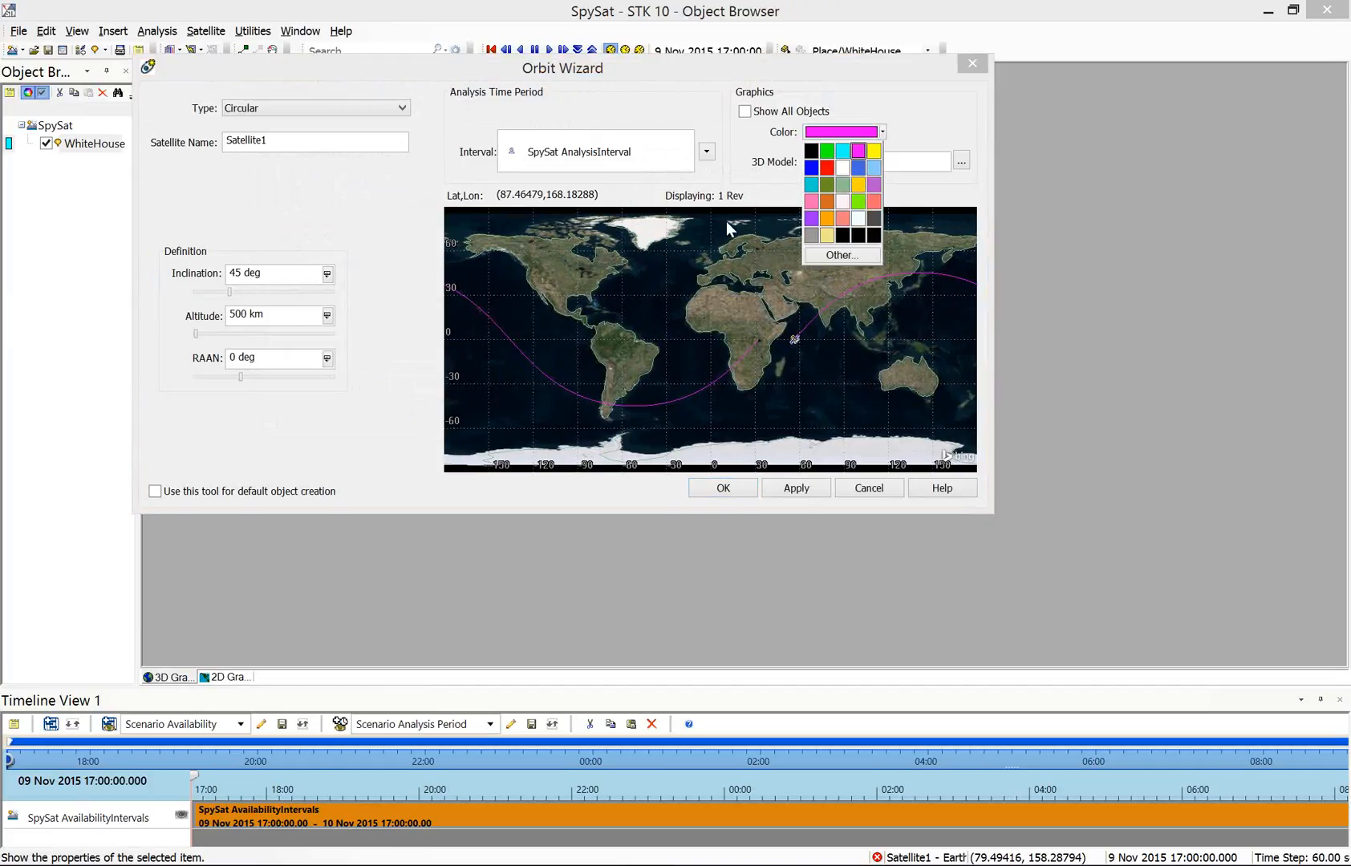
click(935, 130)
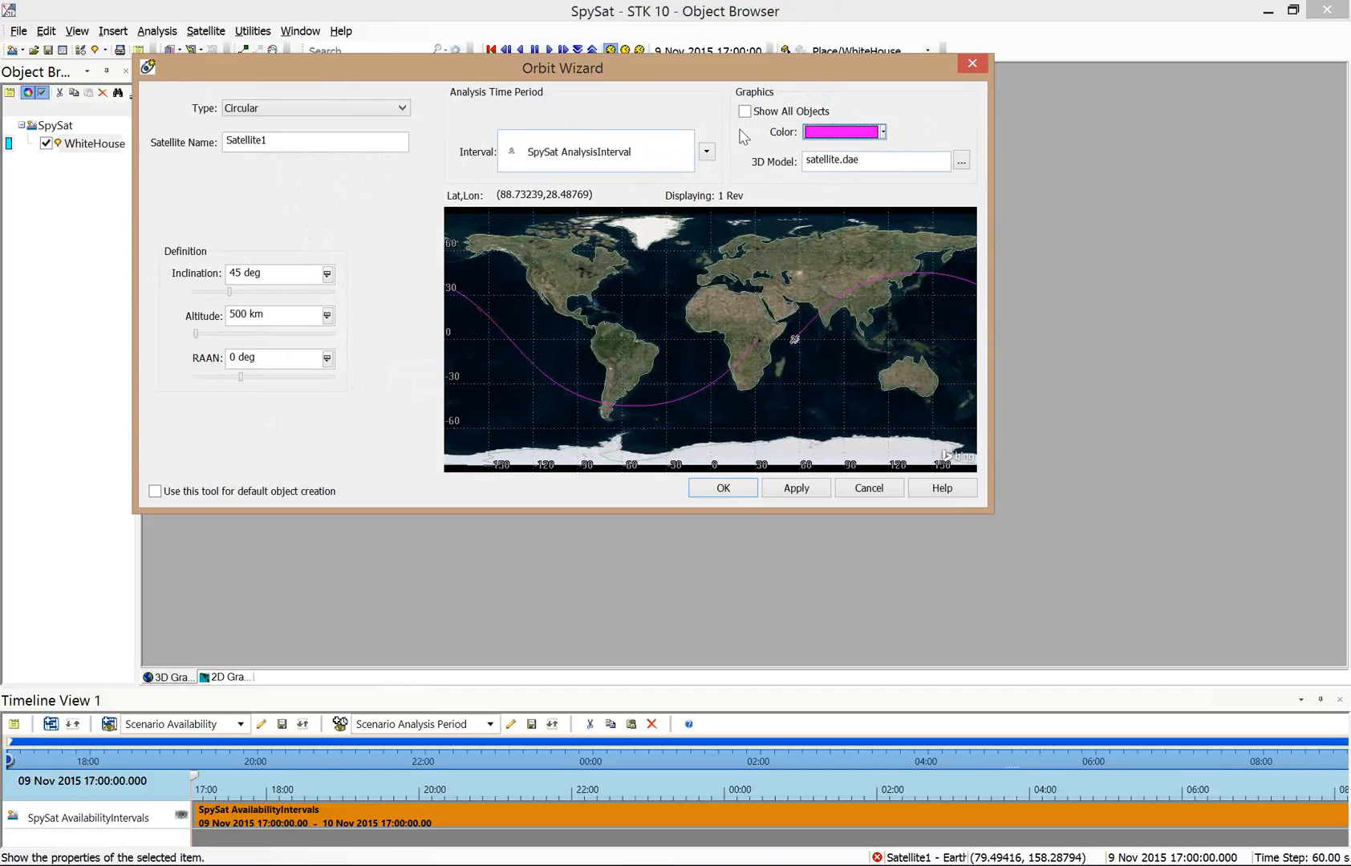
click(344, 109)
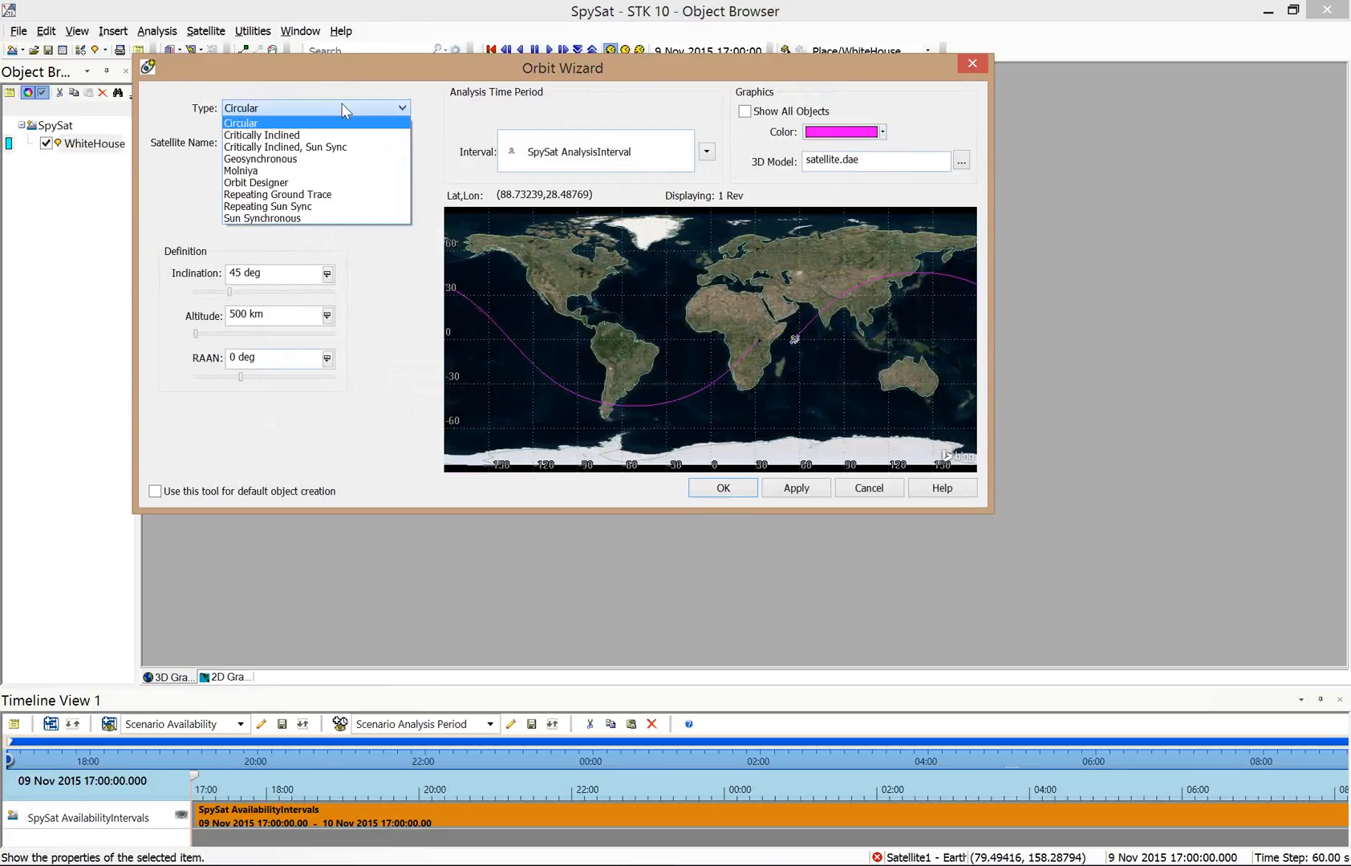
click(332, 170)
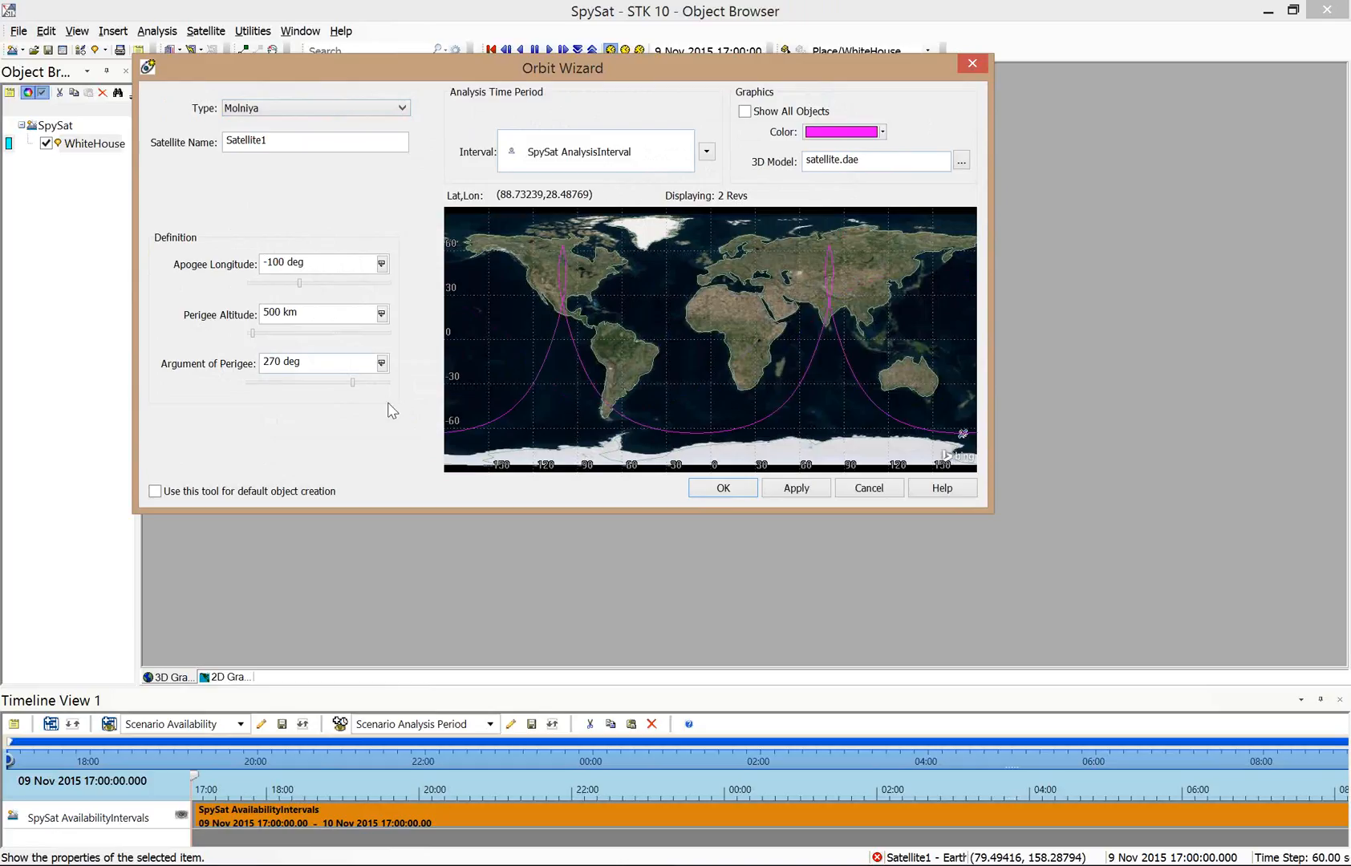
drag(292, 141, 215, 141)
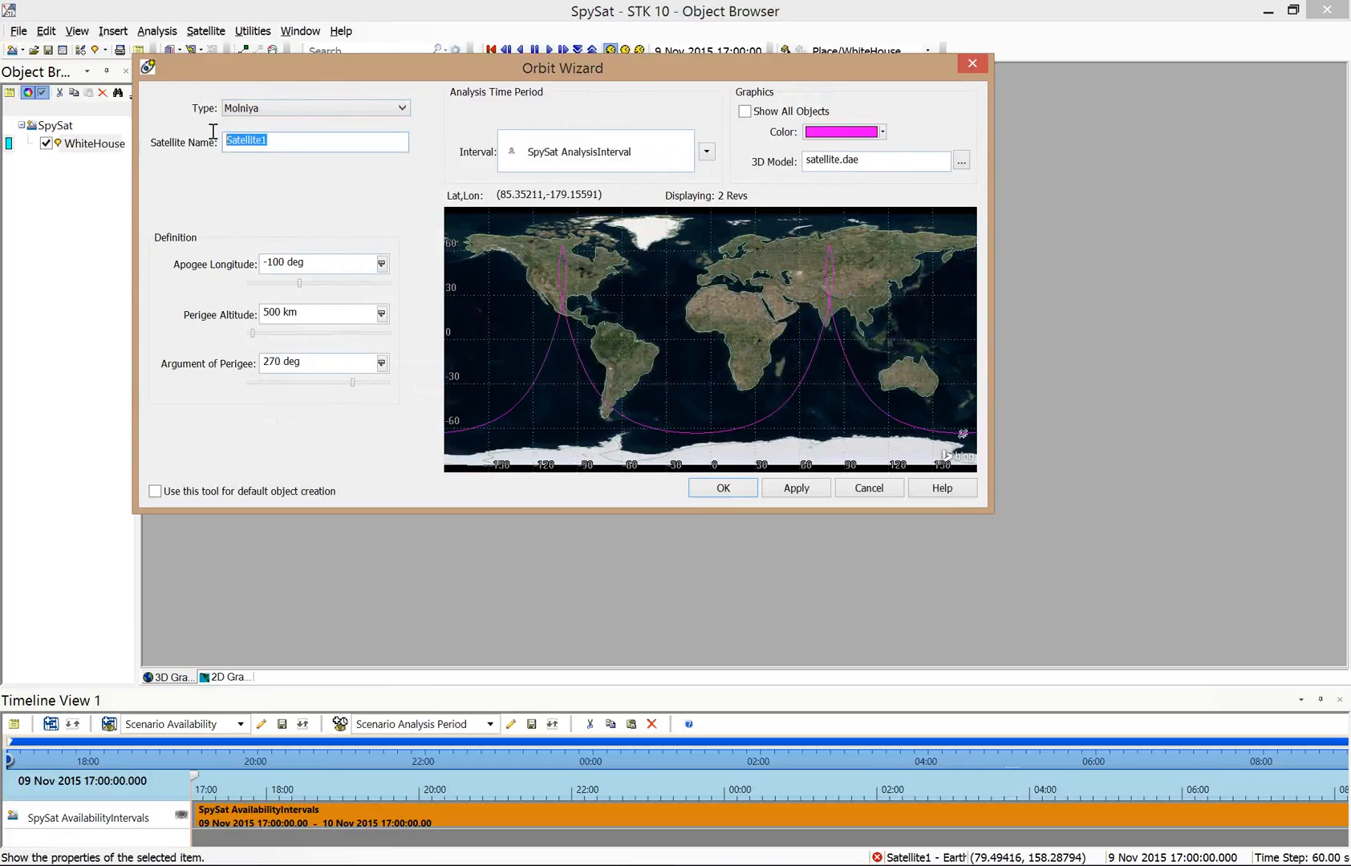
text(SpySat)
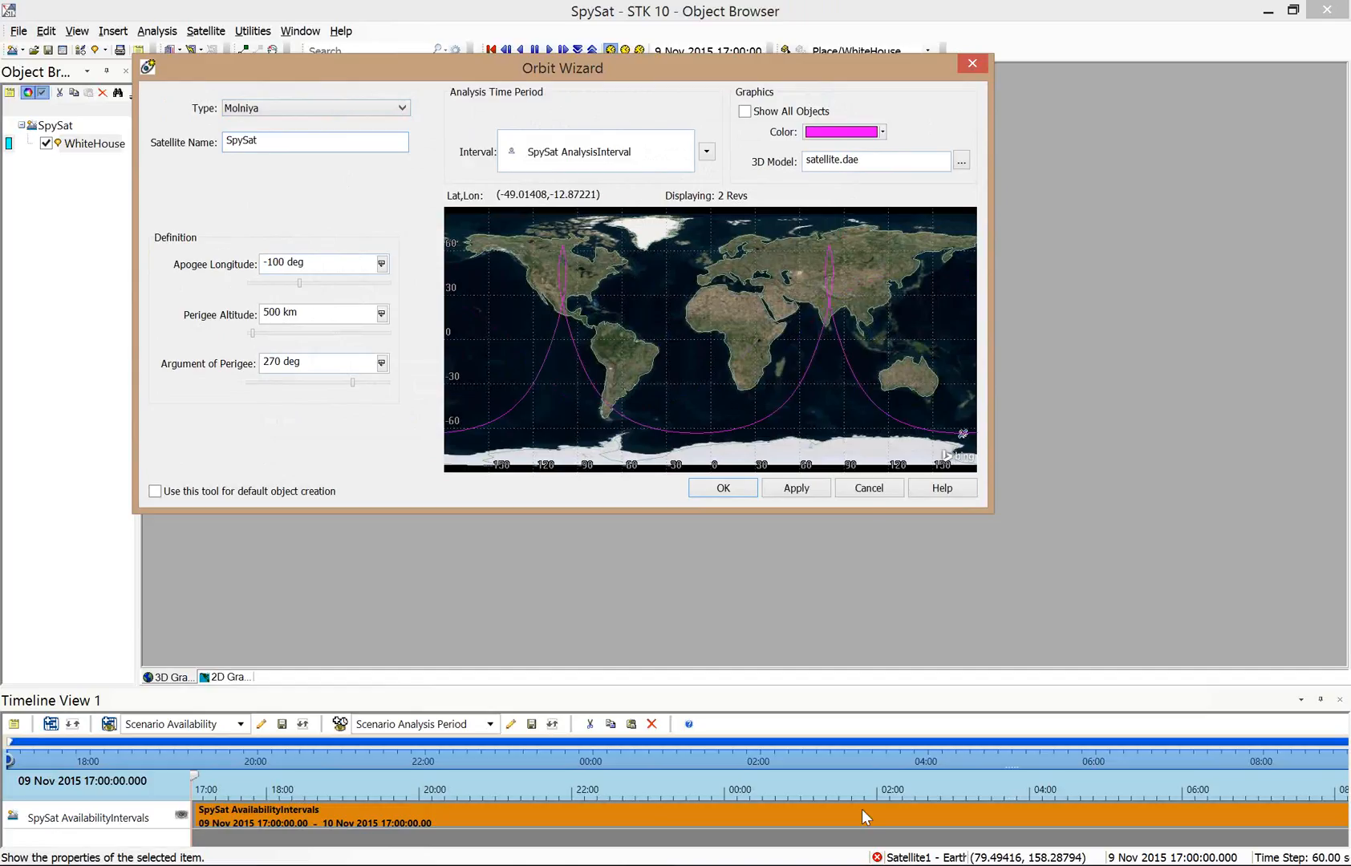
Show all objects on the Orbit Wizard's map and try apogee longitudes of -77 deg and -96 deg.
click(744, 112)
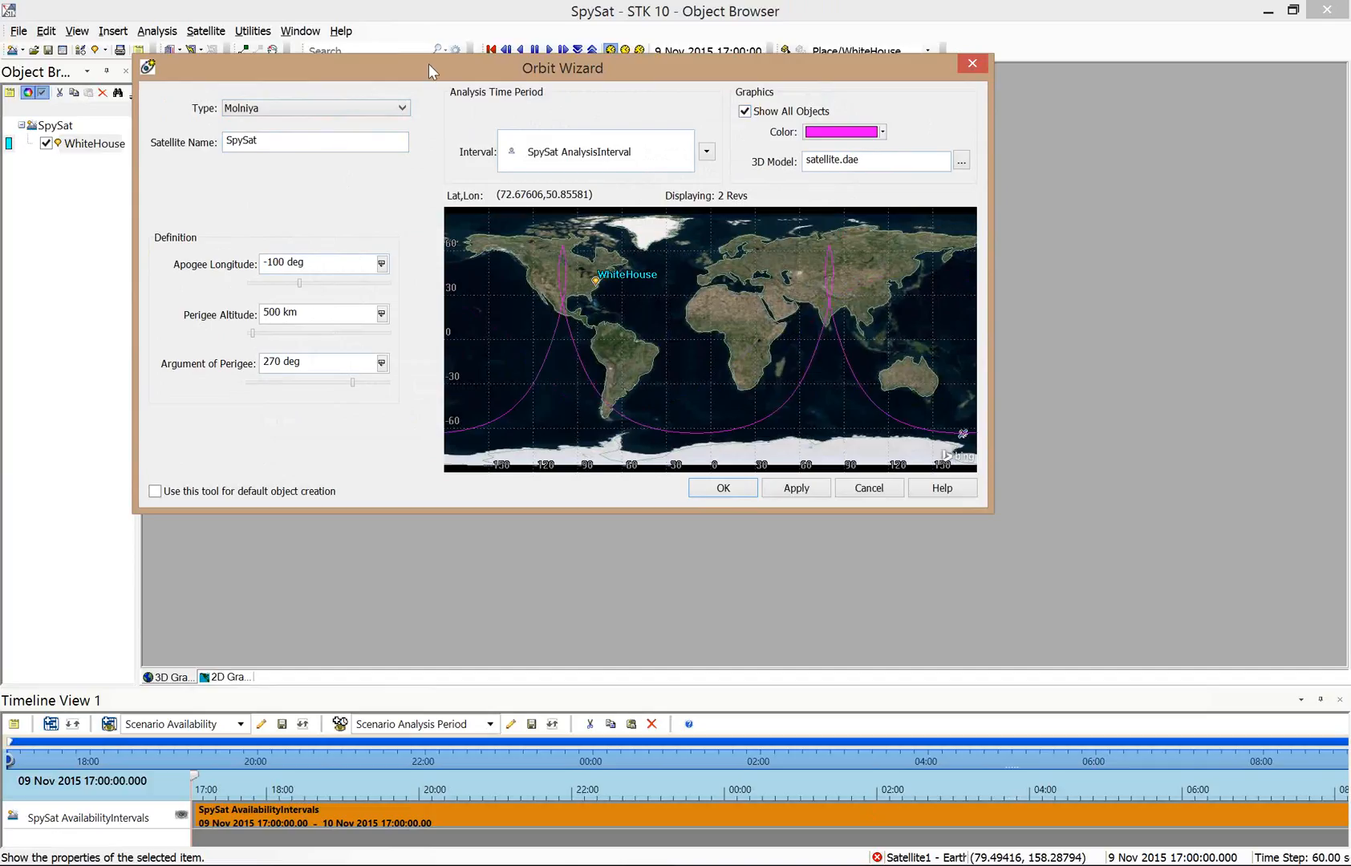
drag(299, 283, 306, 294)
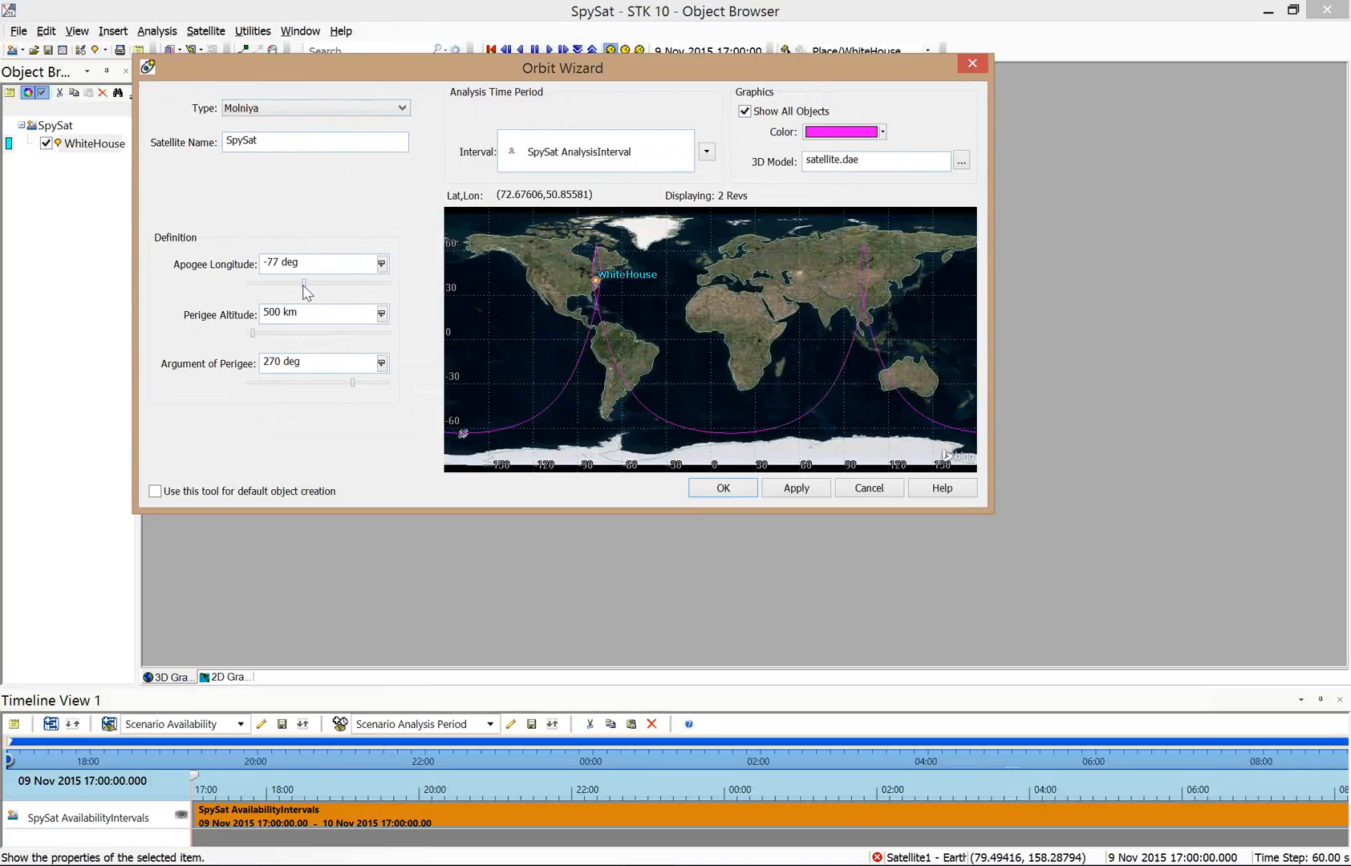
drag(304, 285, 300, 286)
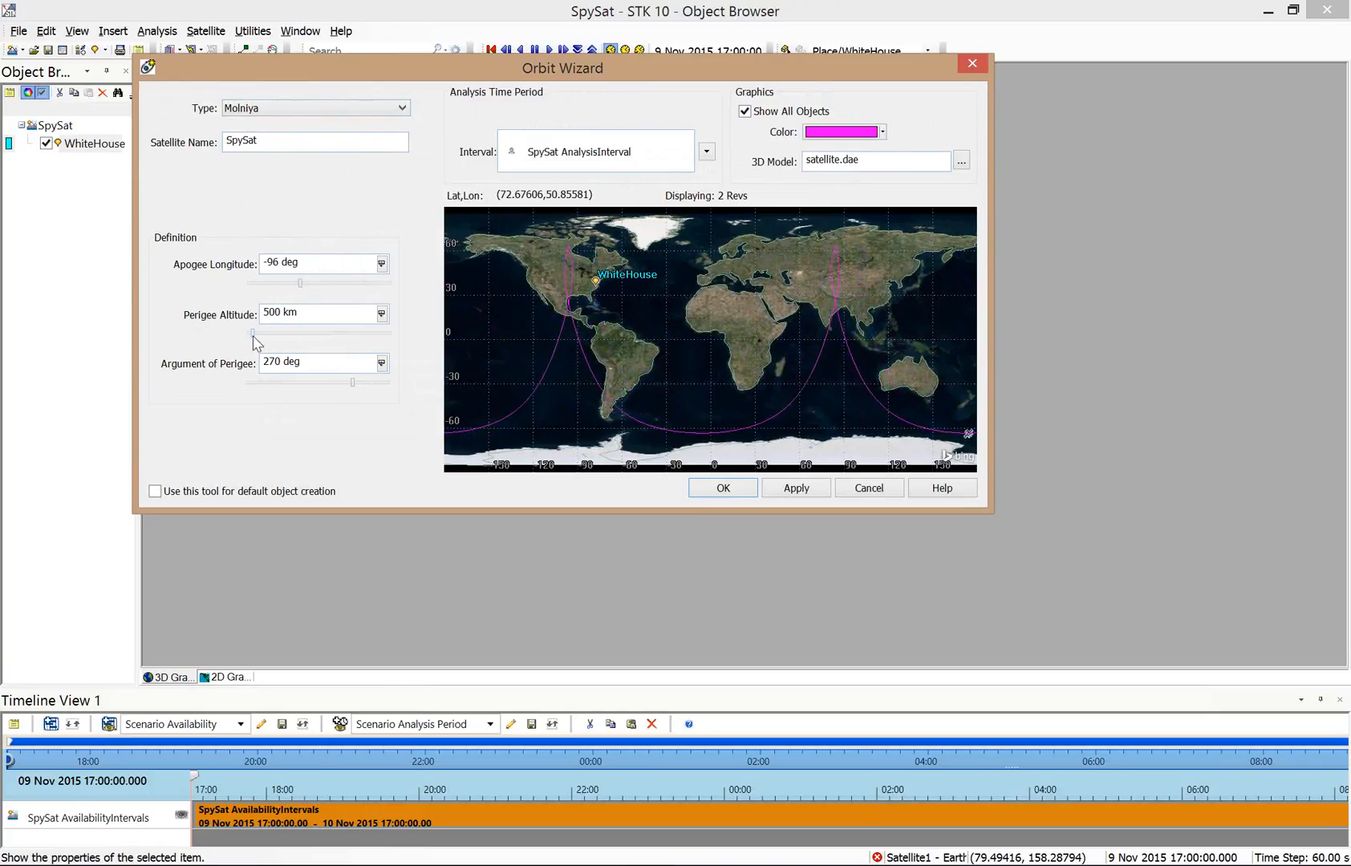
Try a different perigee altitude for the Molniya orbit, and set it back to 500 km.
mouse_move(252, 334)
mouse_down()
mouse_move(267, 335)
mouse_move(253, 335)
mouse_move(260, 318)
mouse_up()
key(Delete)
key(Delete)
text(5oo)
key(BackSpace)
key(BackSpace)
key(BackSpace)
text(500)
key(Tab)
Set the orbit's apogee longitude to 100 deg and create the satellite, closing the object insertion window.
drag(283, 263, 255, 256)
text(100)
key(Tab)
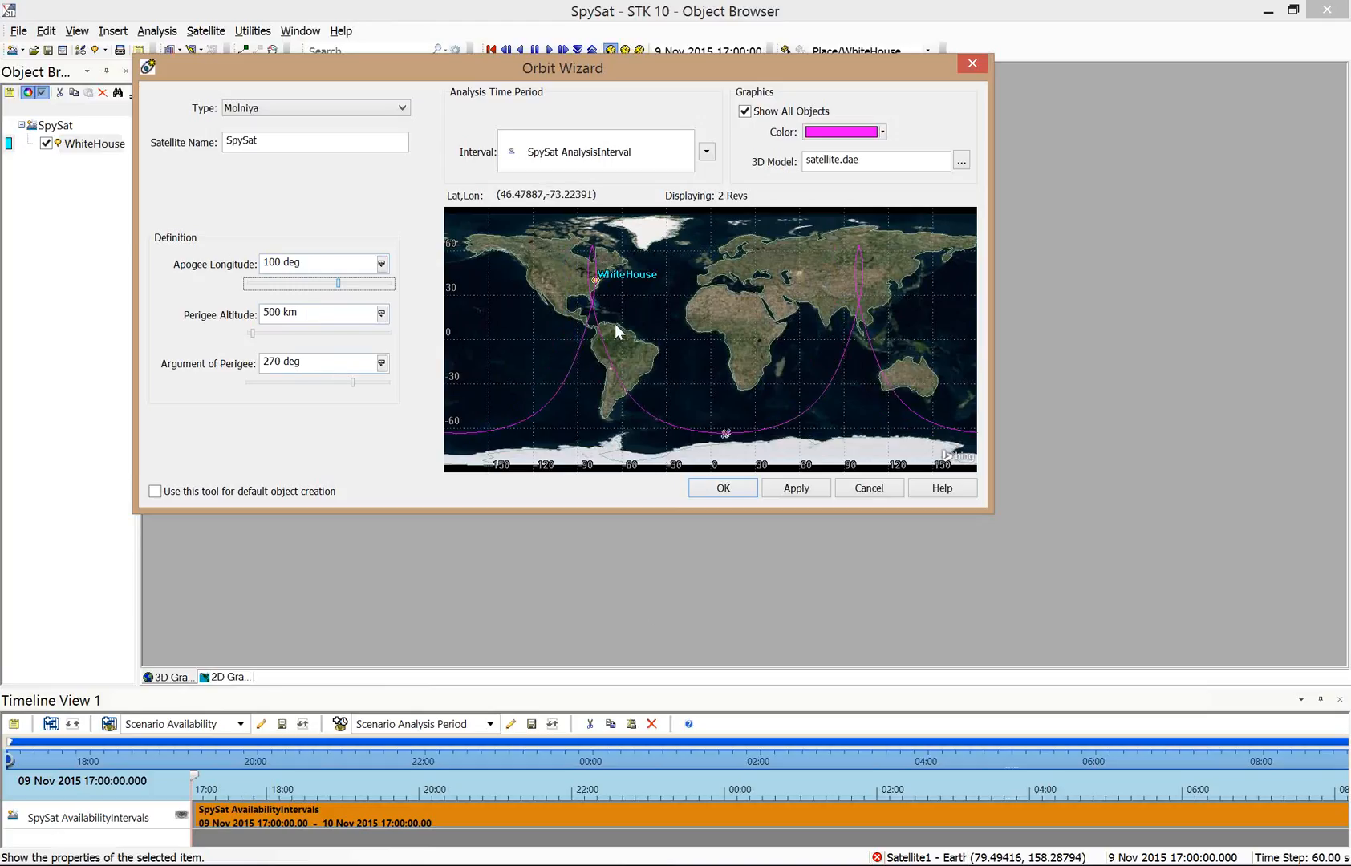
click(739, 489)
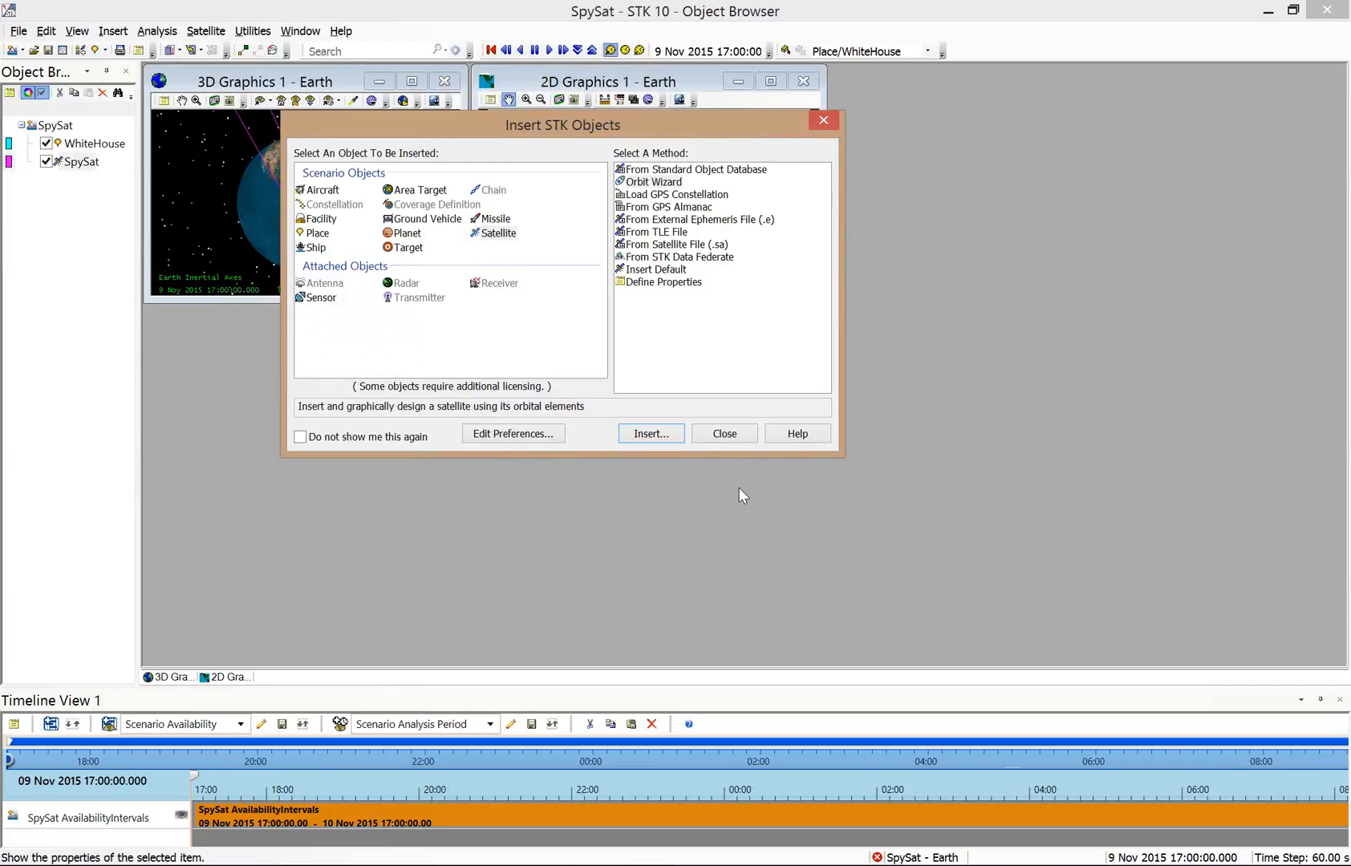
click(711, 437)
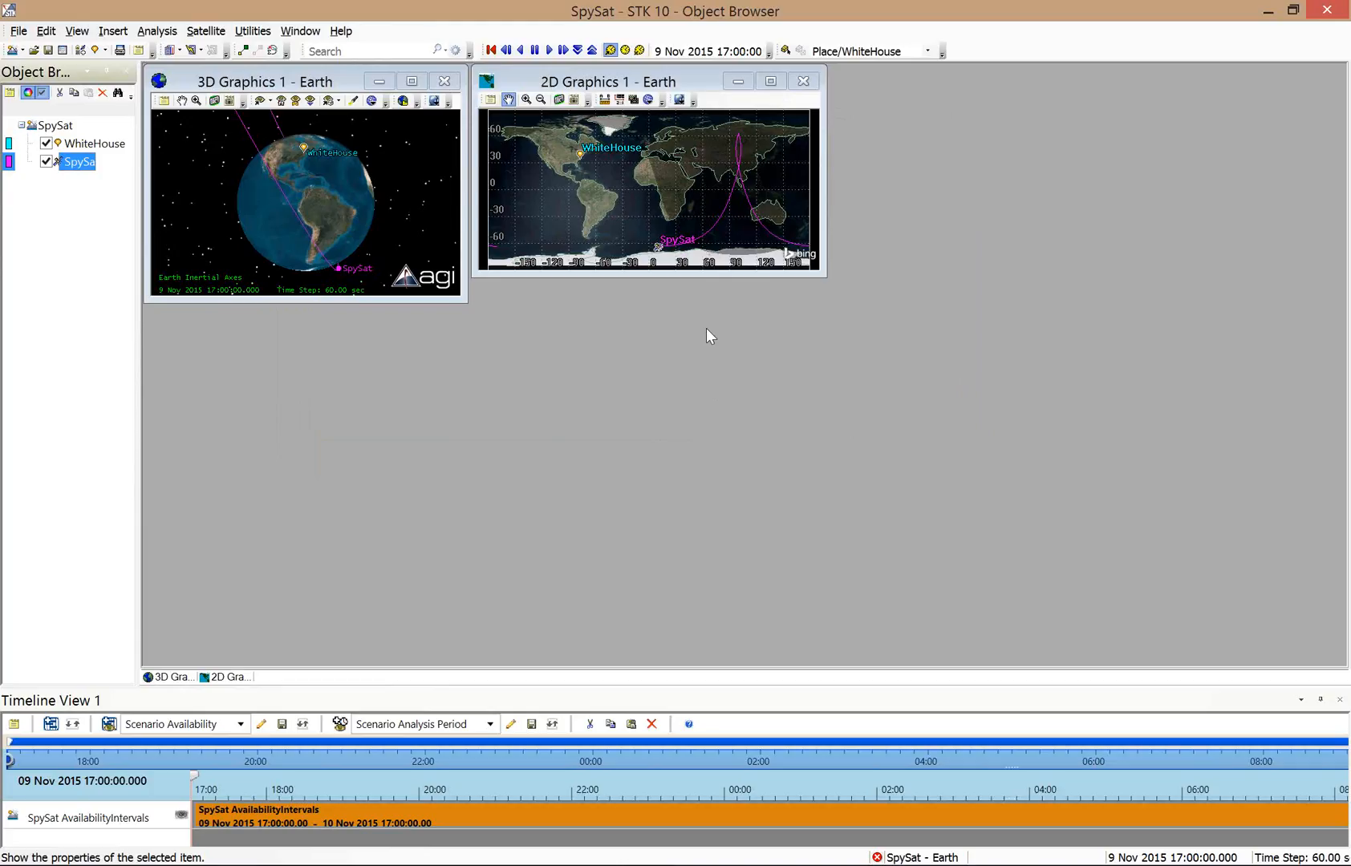
Examine the New Object preferences reached from Insert STK Objects, and close them without changes.
click(81, 52)
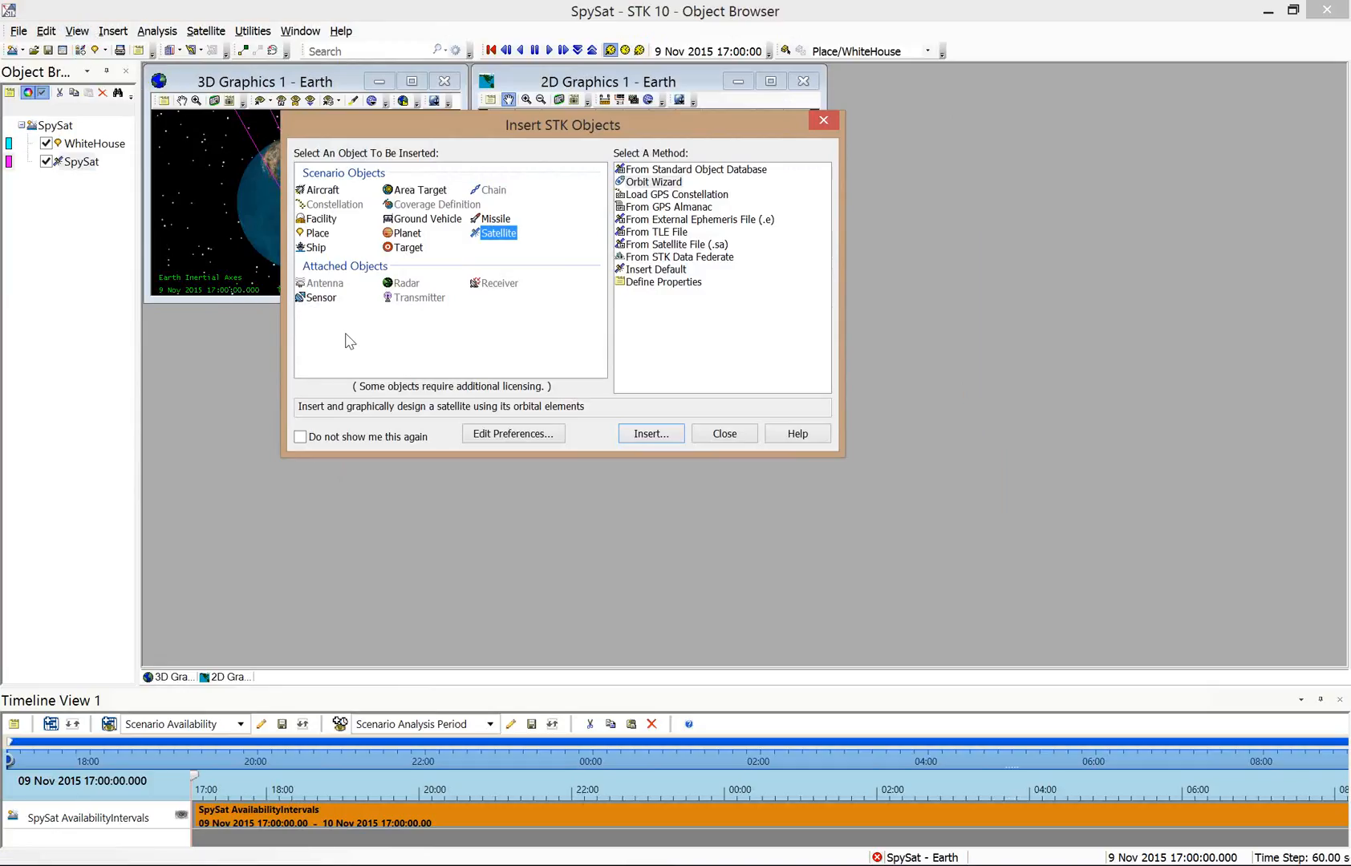
click(506, 437)
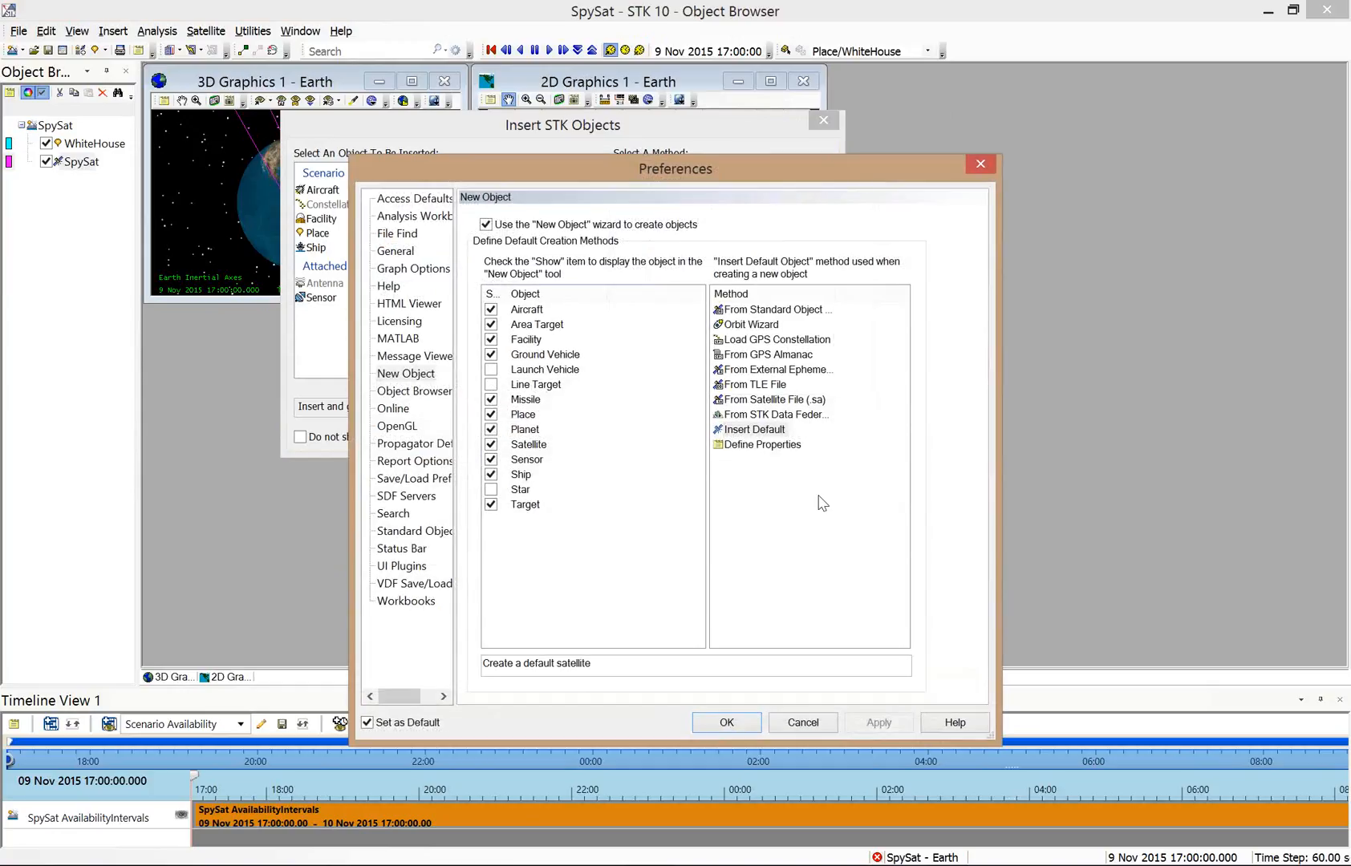
click(980, 164)
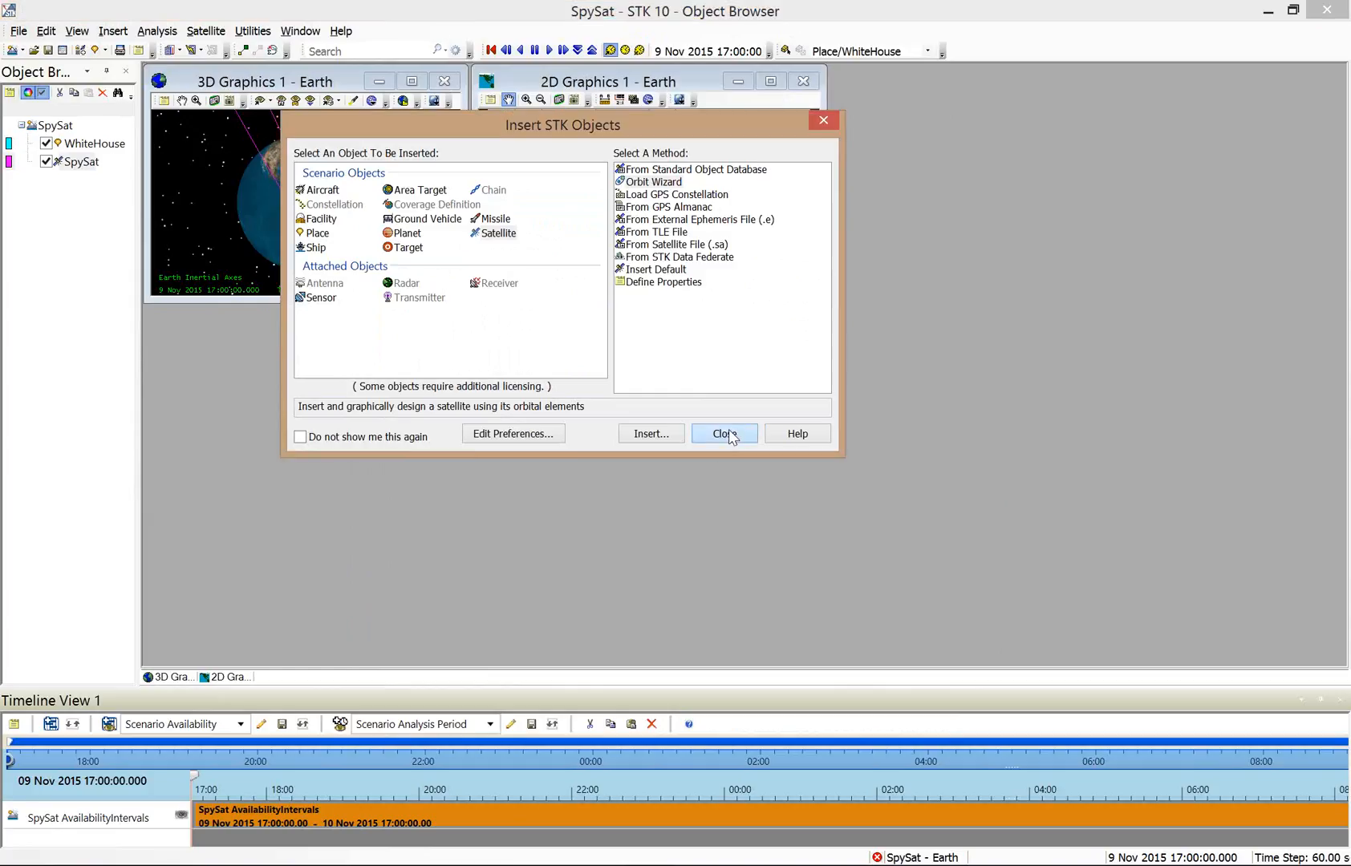
click(720, 437)
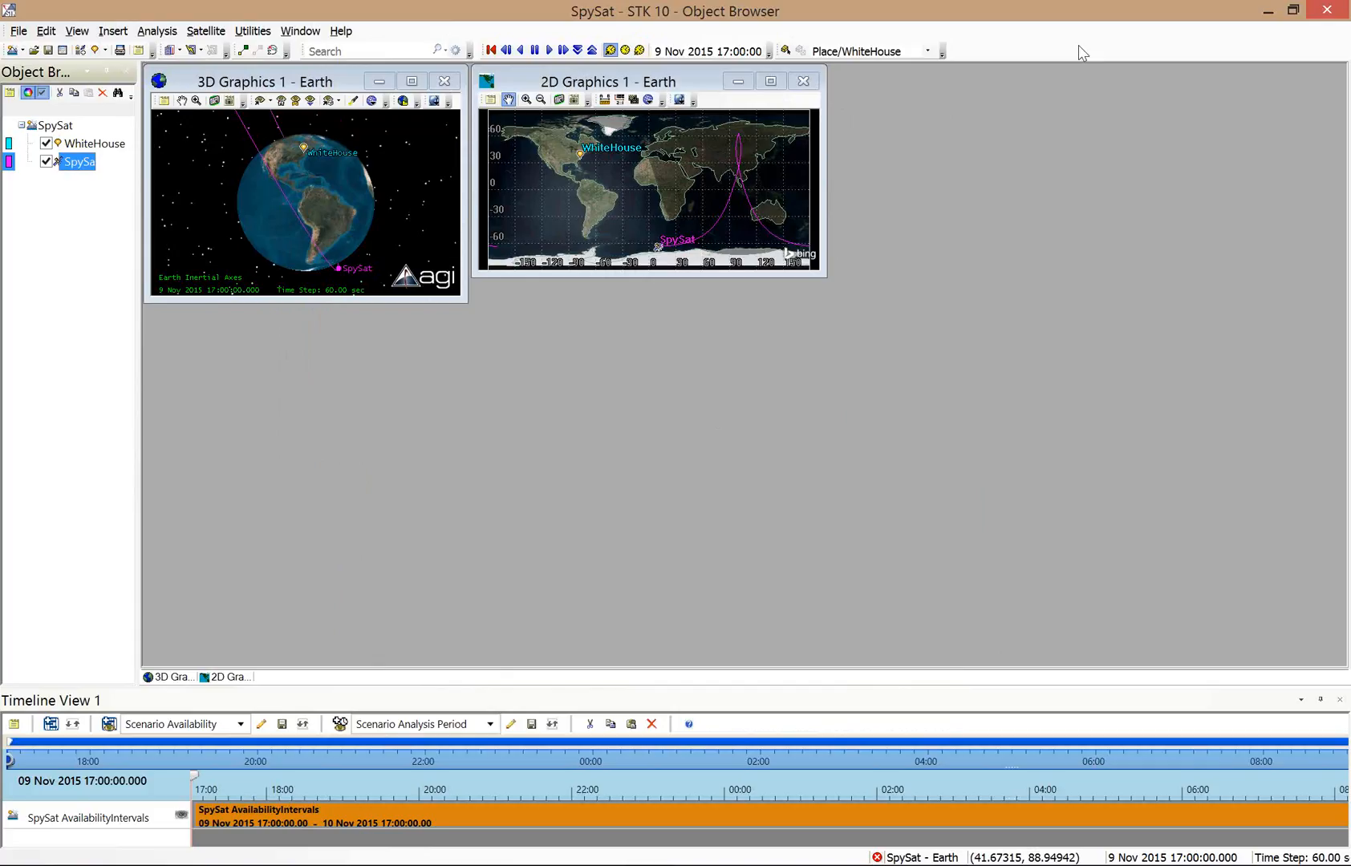
Tile the 3D and 2D graphics windows vertically, and maximize the 2D graphics window.
click(300, 31)
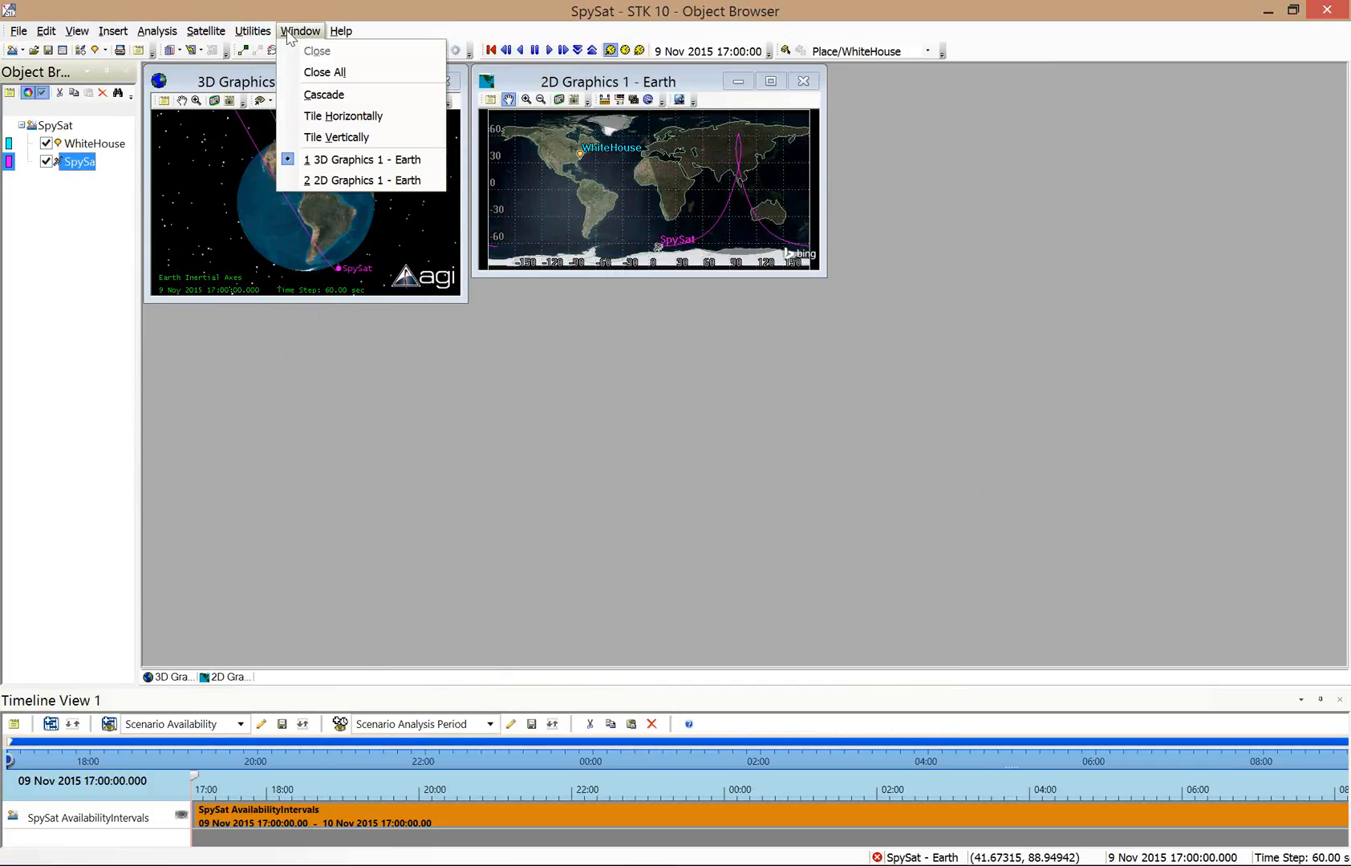
click(349, 137)
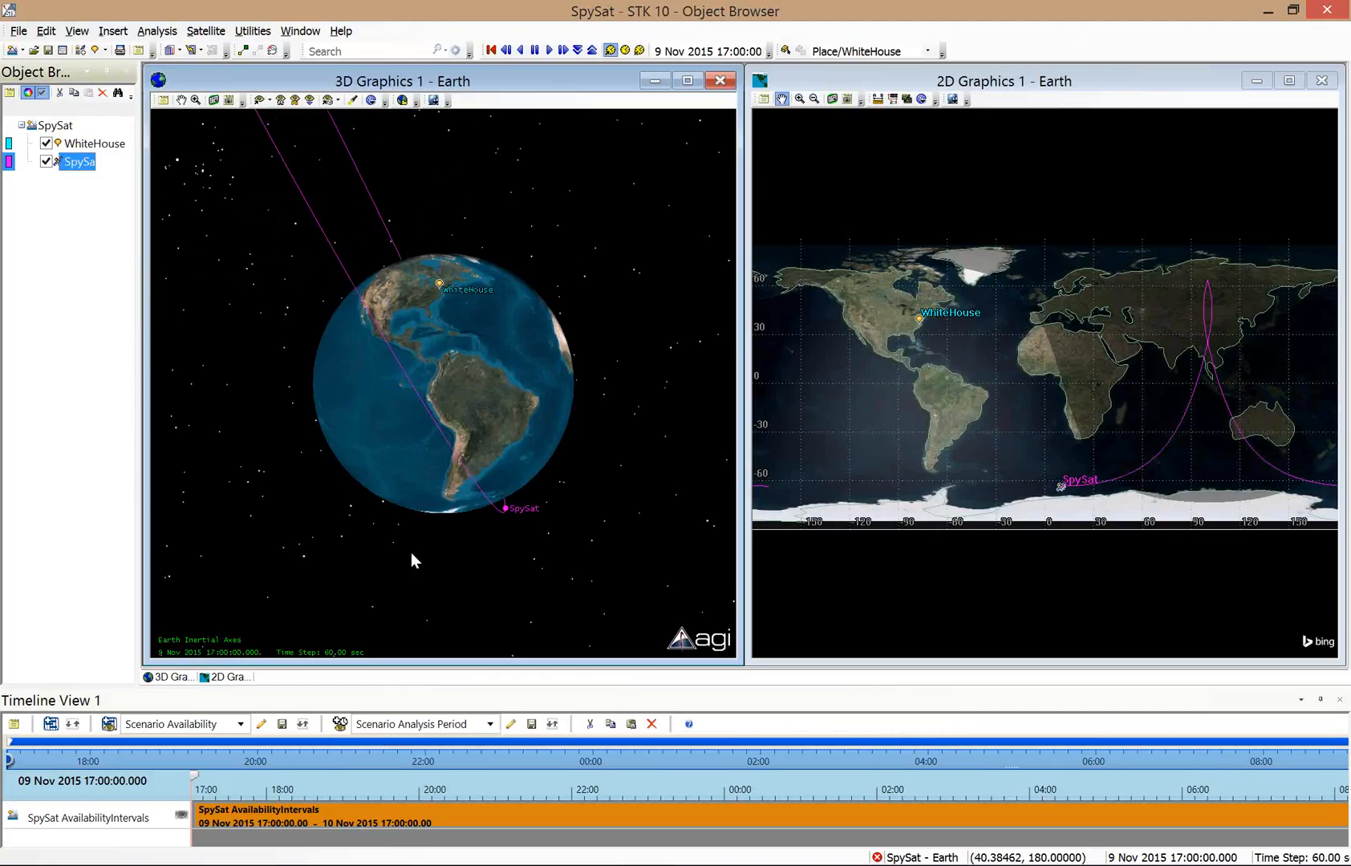
click(1288, 81)
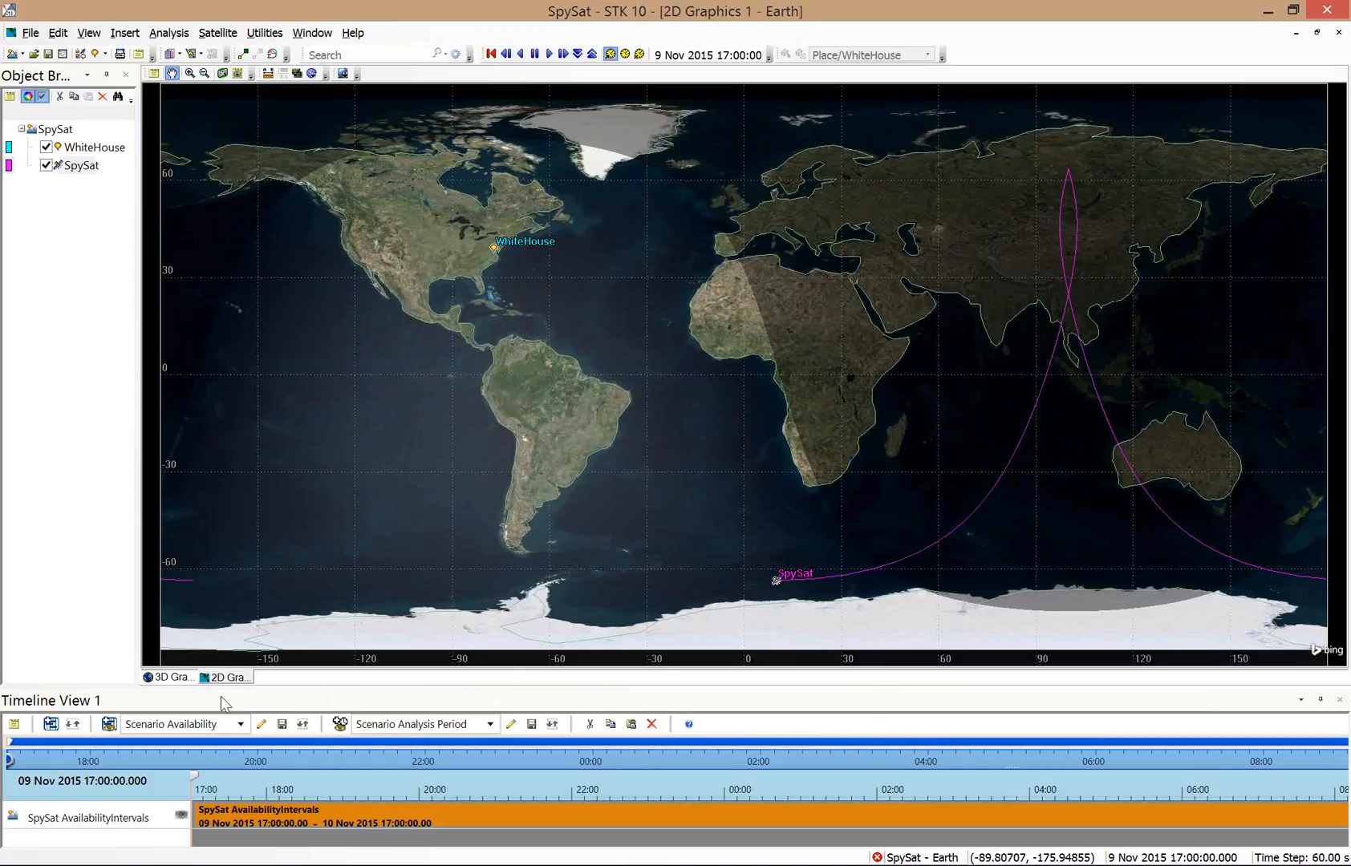
Examine SpySat's orbit and ground track relative to WhiteHouse in the 3D and 2D graphics windows.
click(154, 680)
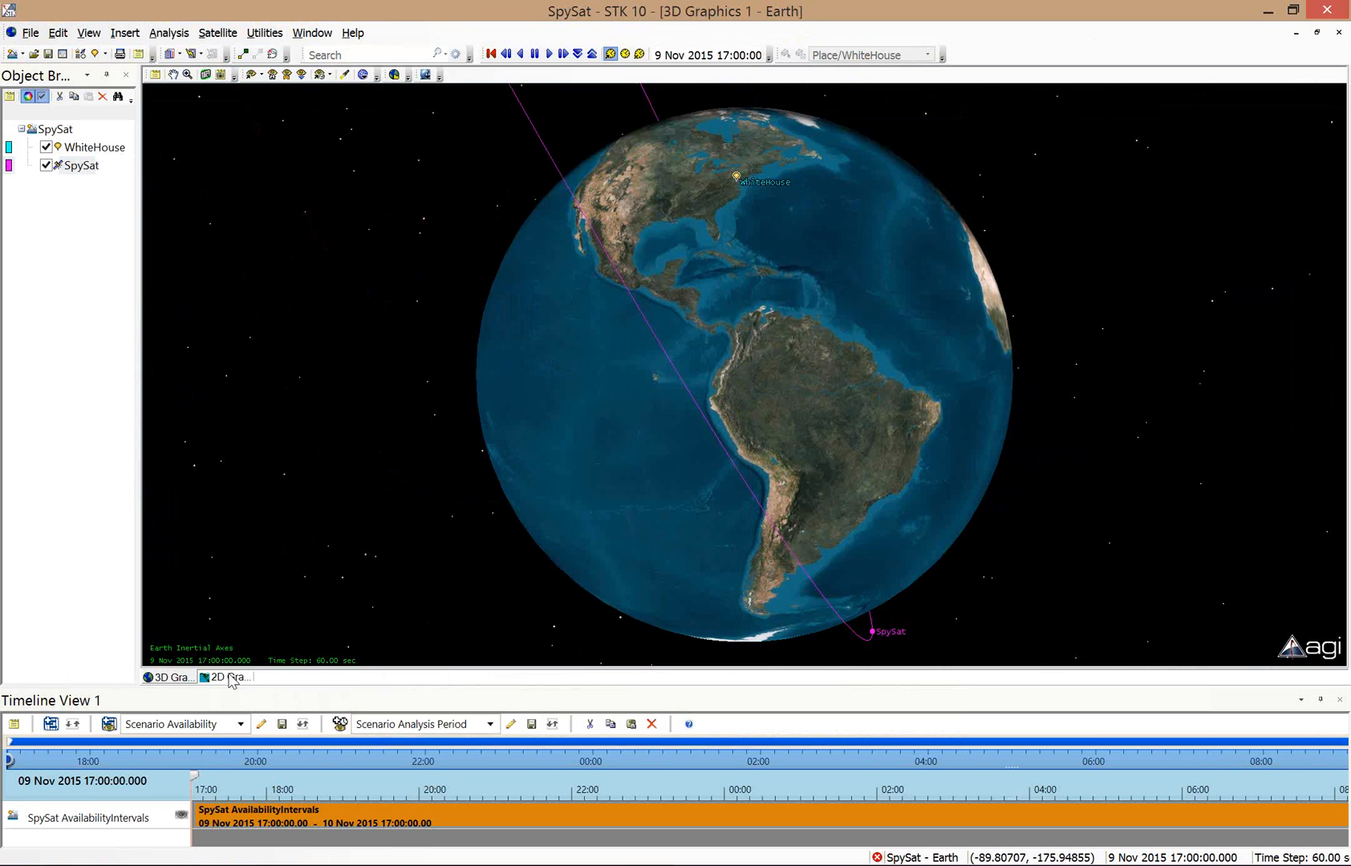
click(228, 679)
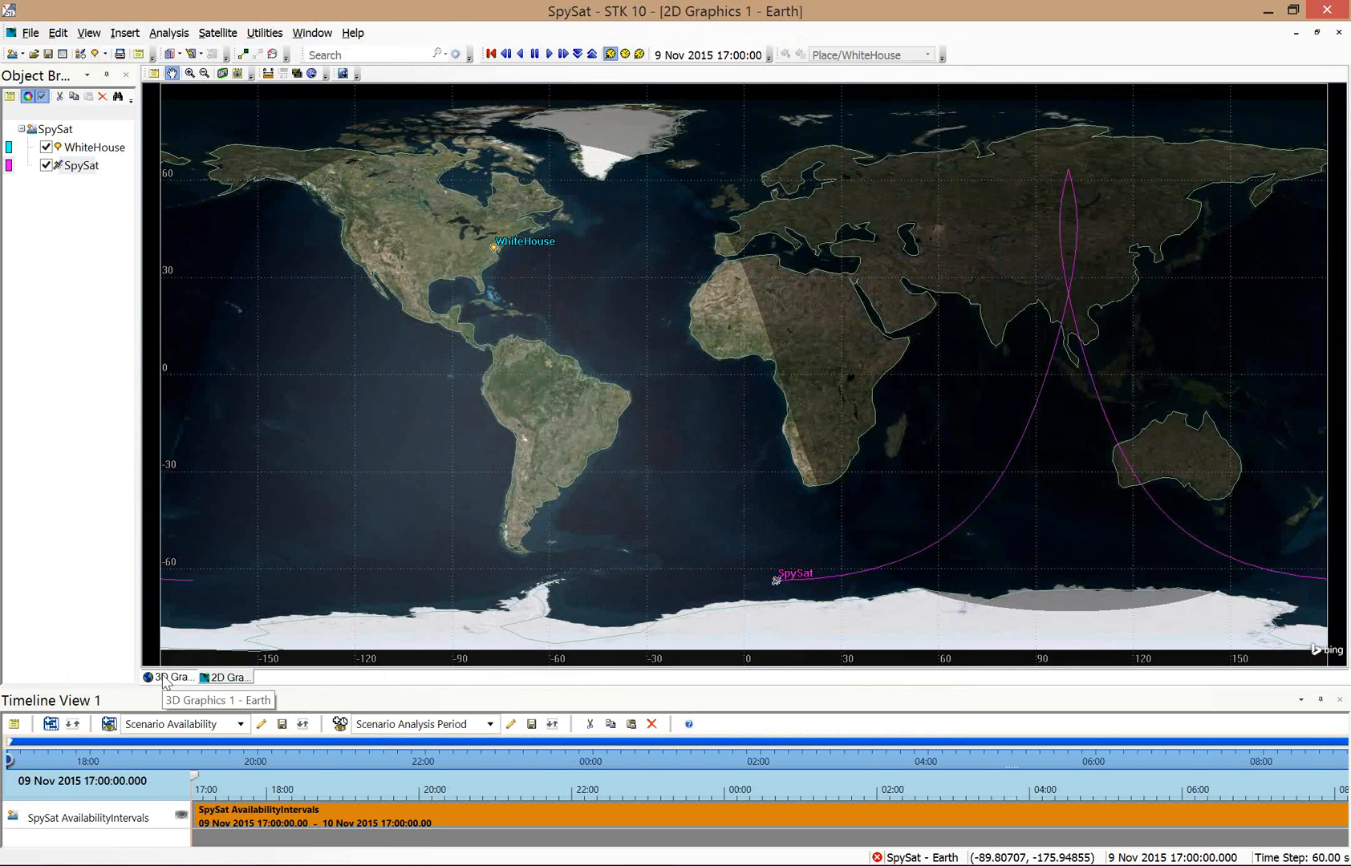
click(165, 678)
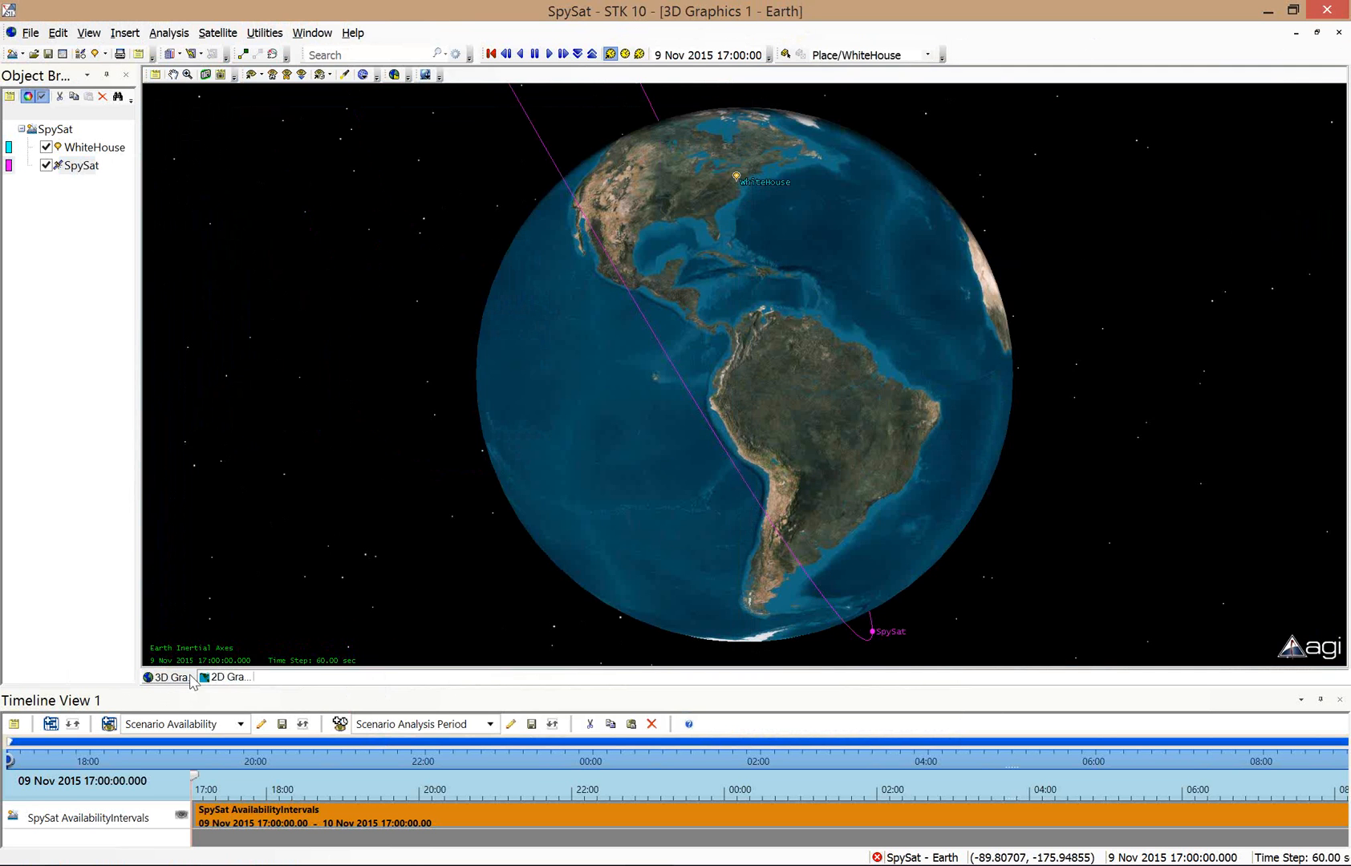
click(209, 680)
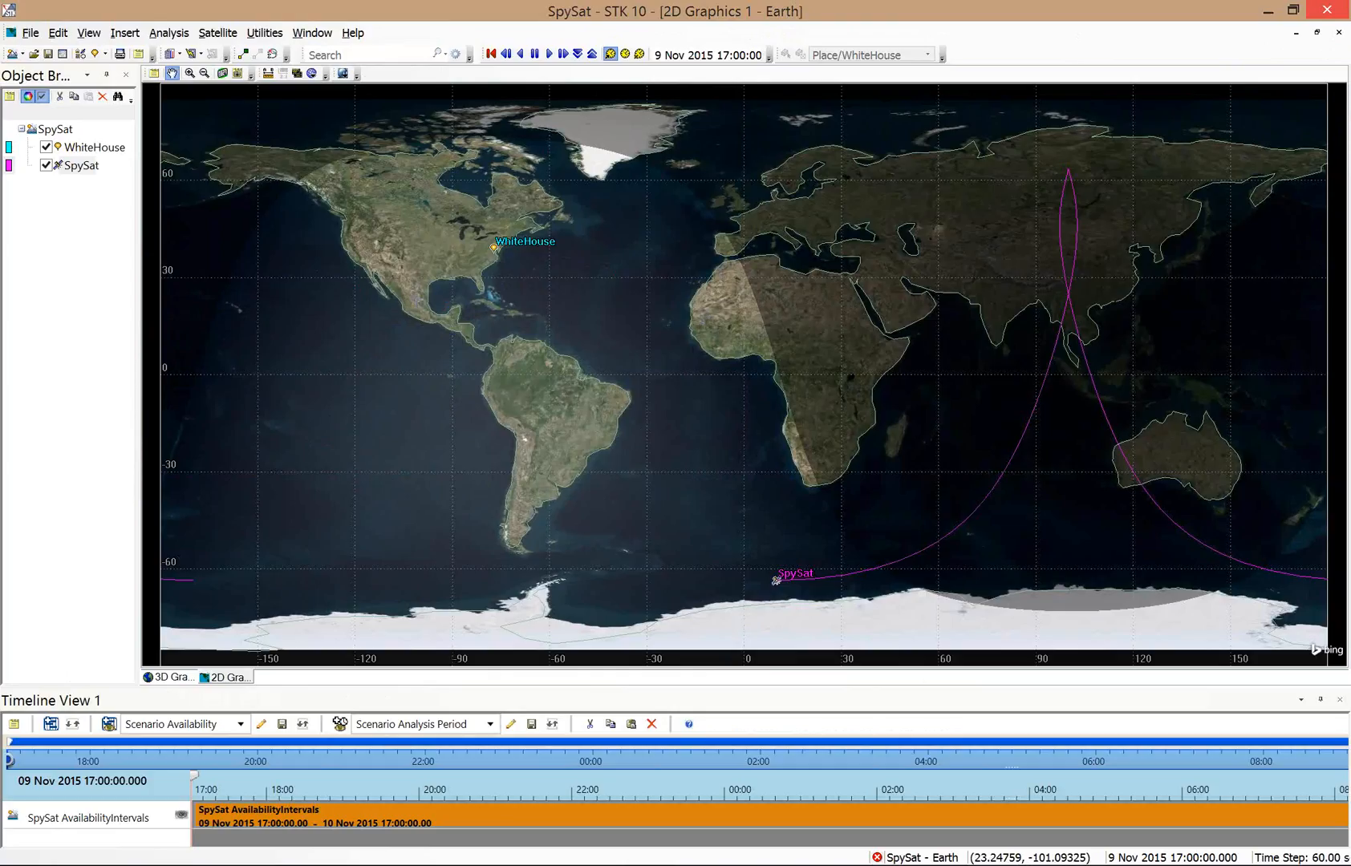
drag(426, 293, 440, 450)
drag(921, 359, 800, 359)
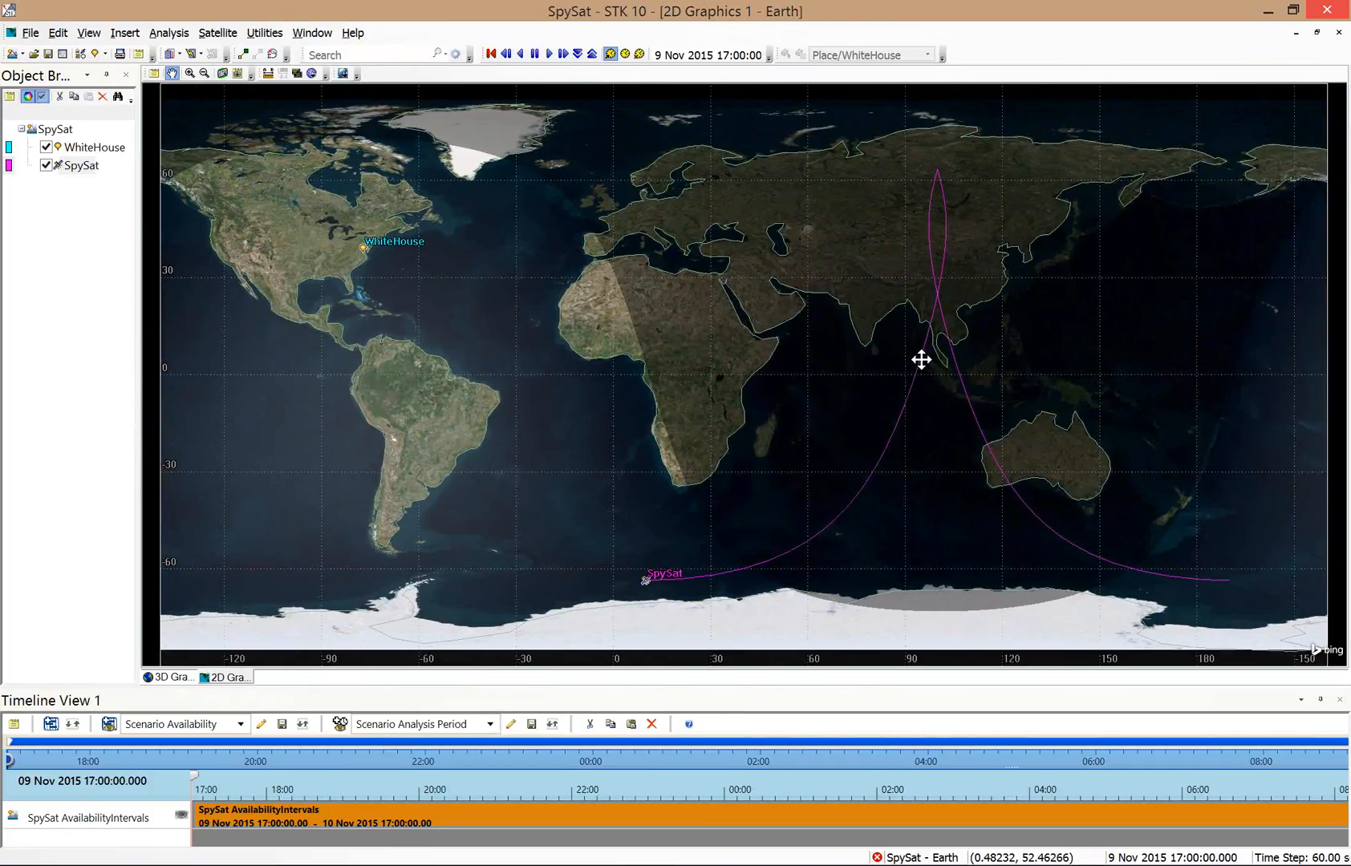
drag(921, 359, 1147, 360)
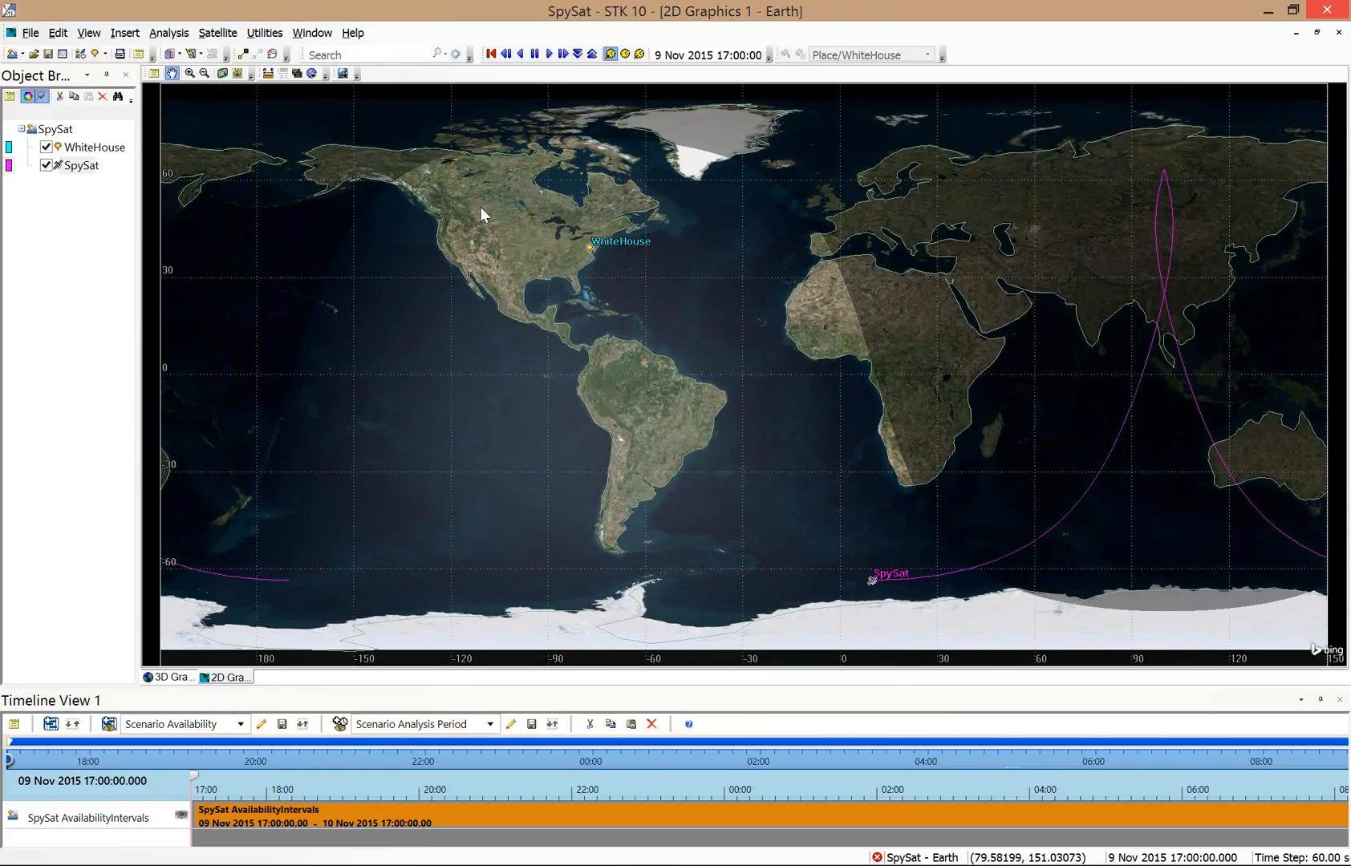
click(693, 284)
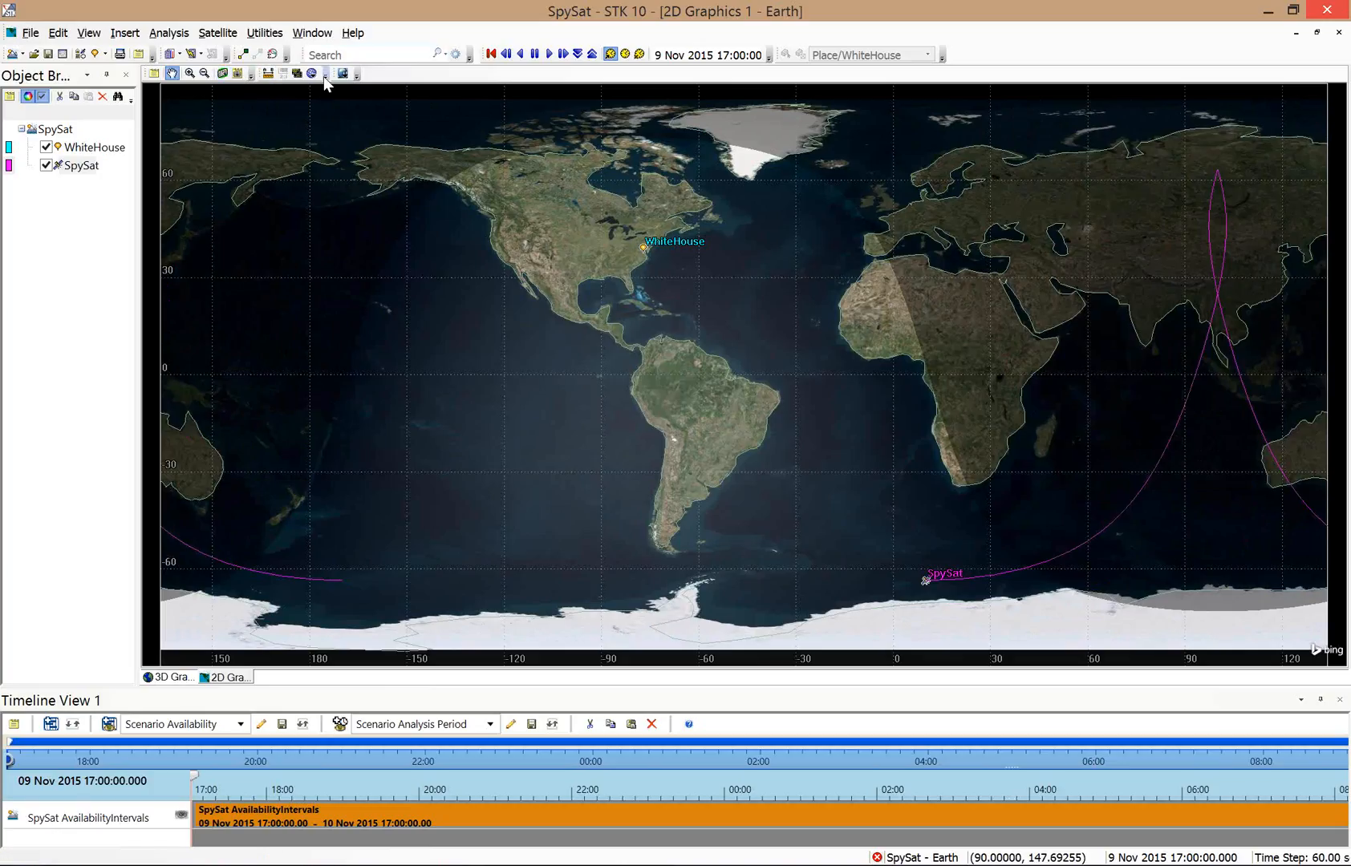
Examine the Bing aerial imagery around WhiteHouse in the 2D graphics window down to street level, and return to the world map.
click(193, 73)
drag(602, 221, 684, 284)
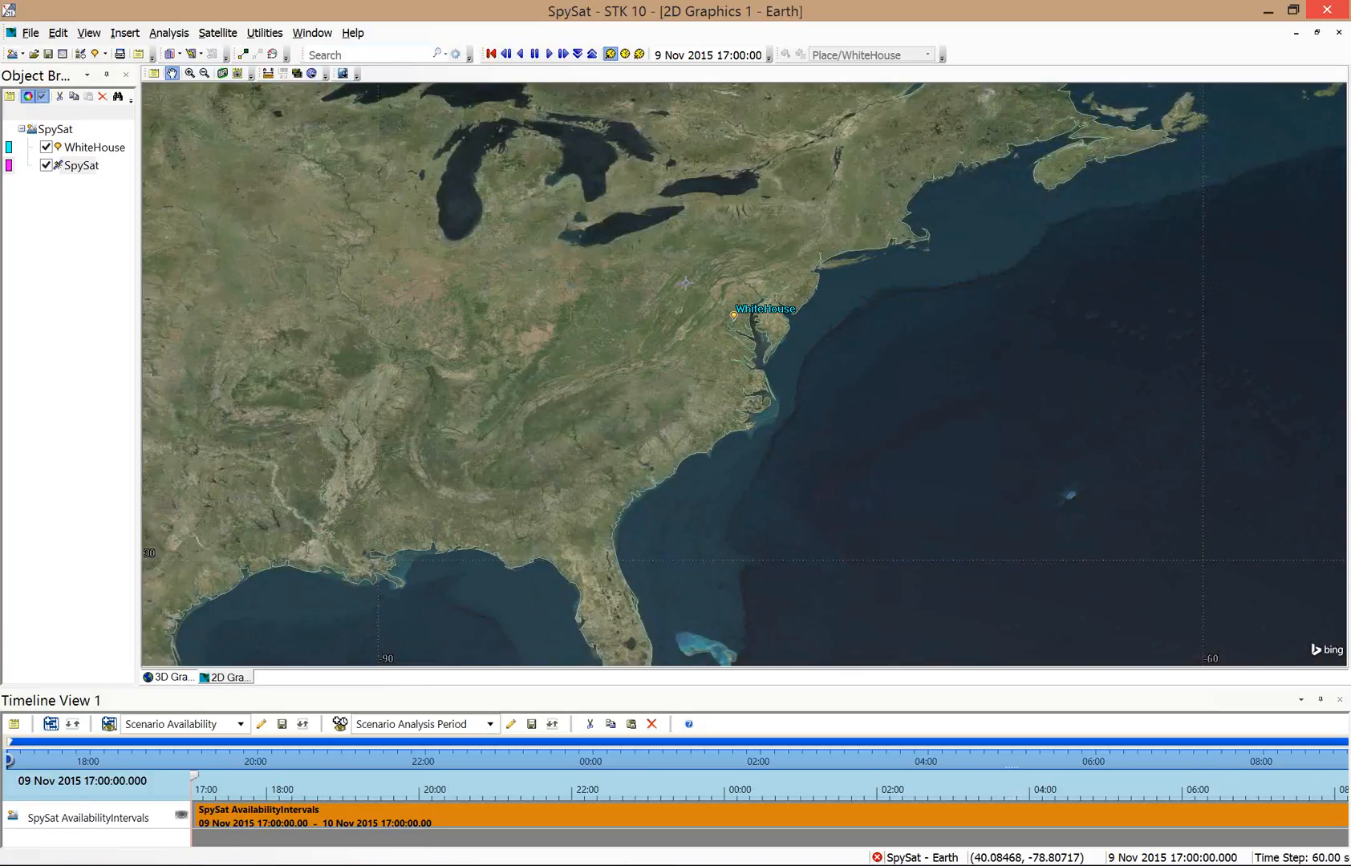
click(851, 315)
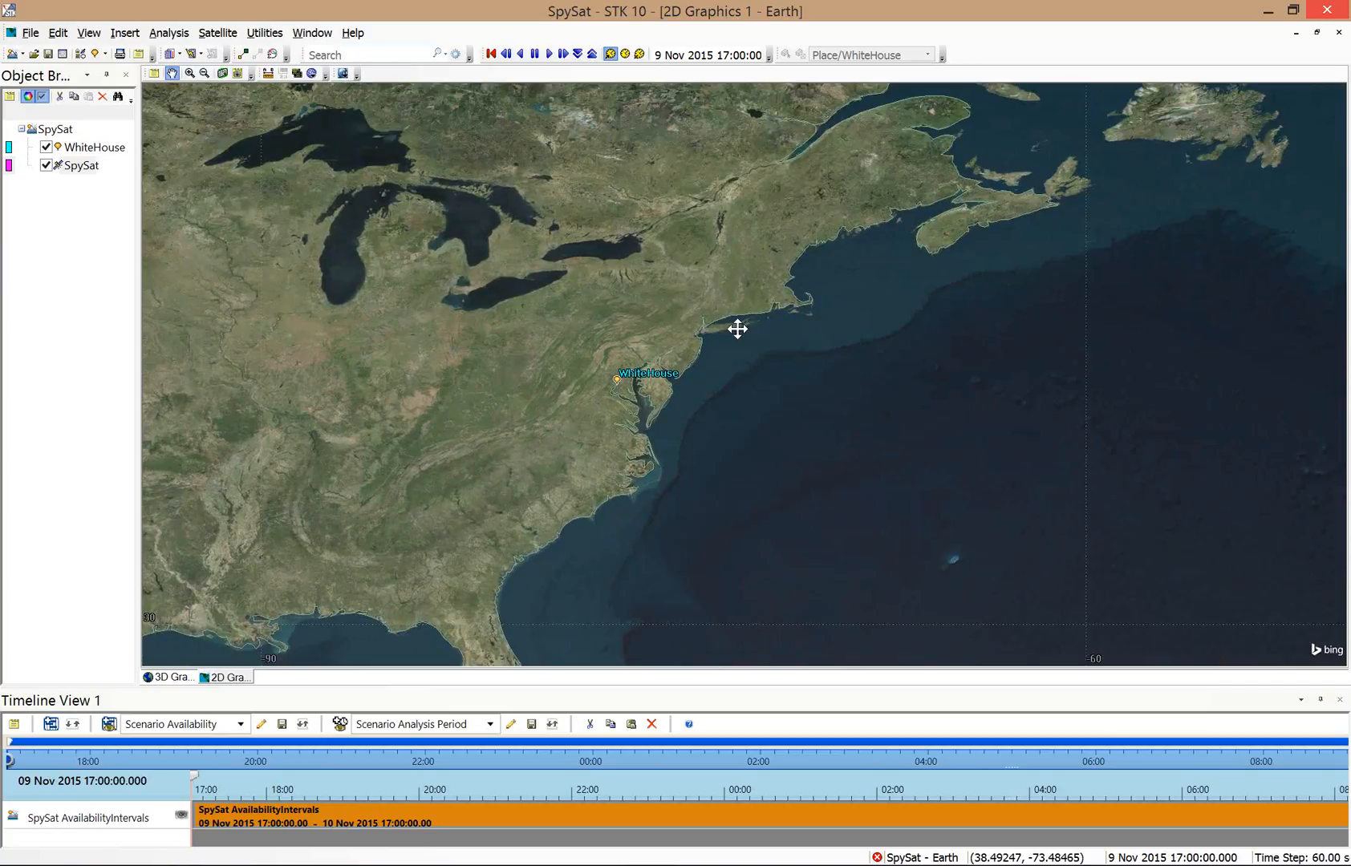
drag(737, 329, 781, 364)
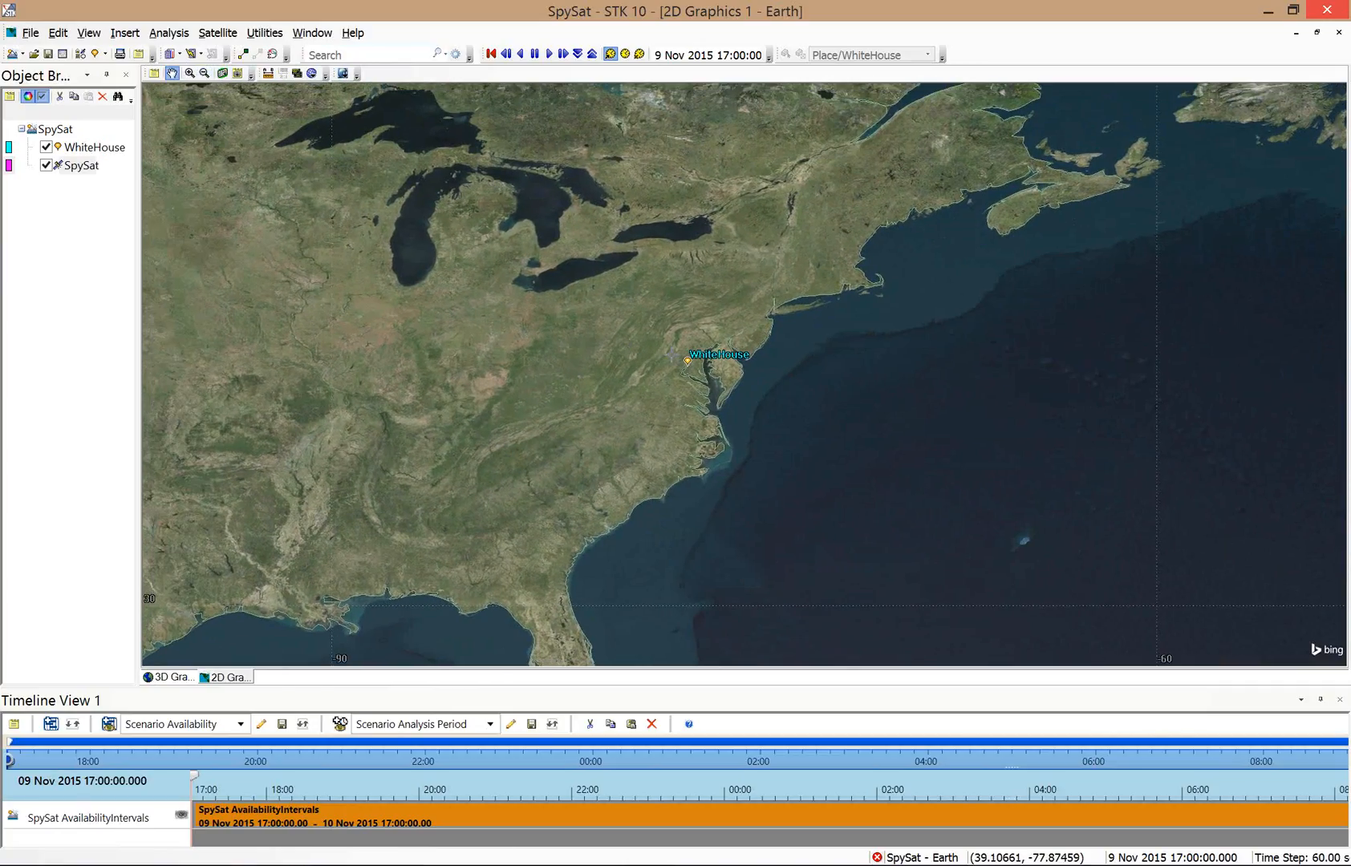
shift+drag(671, 353, 702, 370)
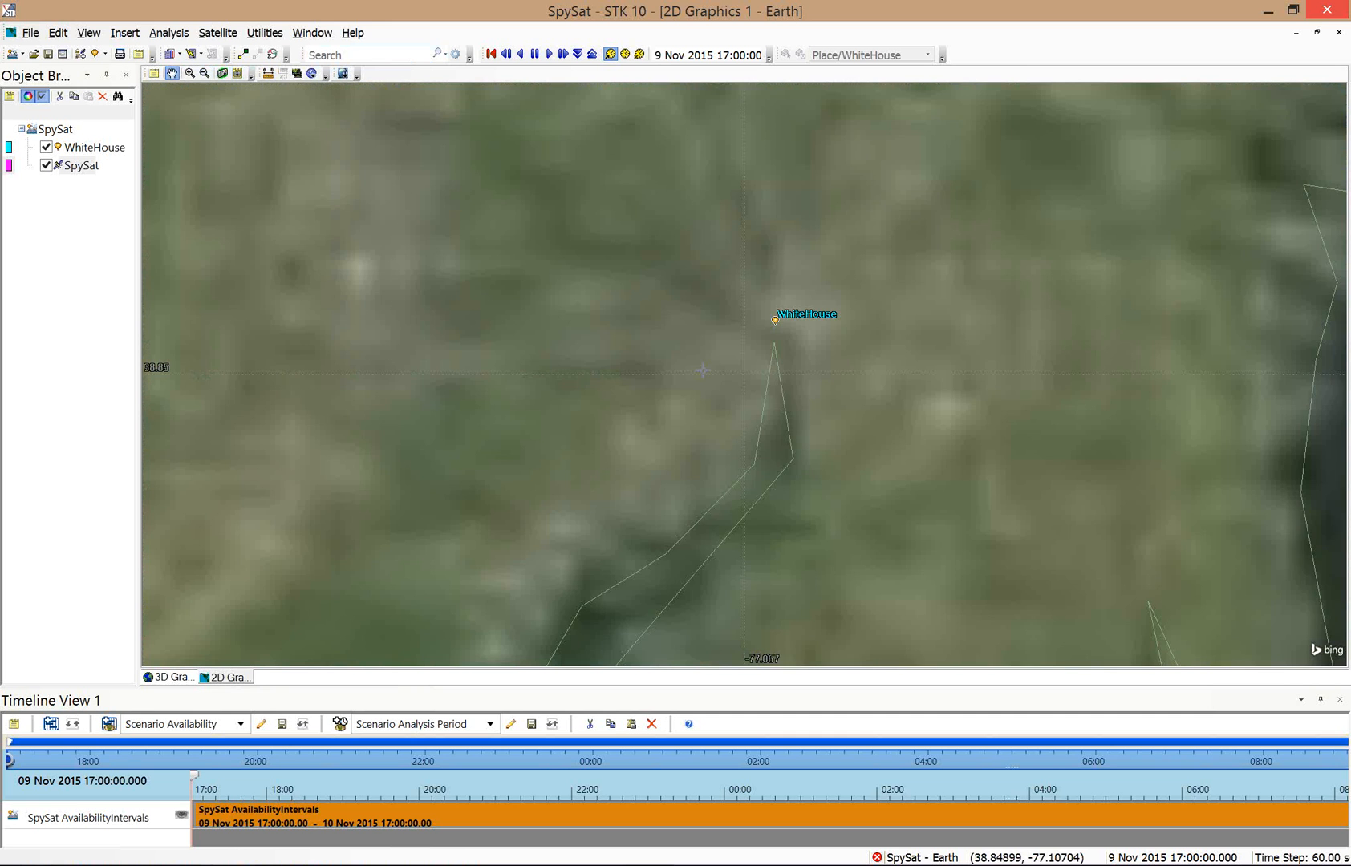
click(197, 79)
drag(764, 313, 788, 340)
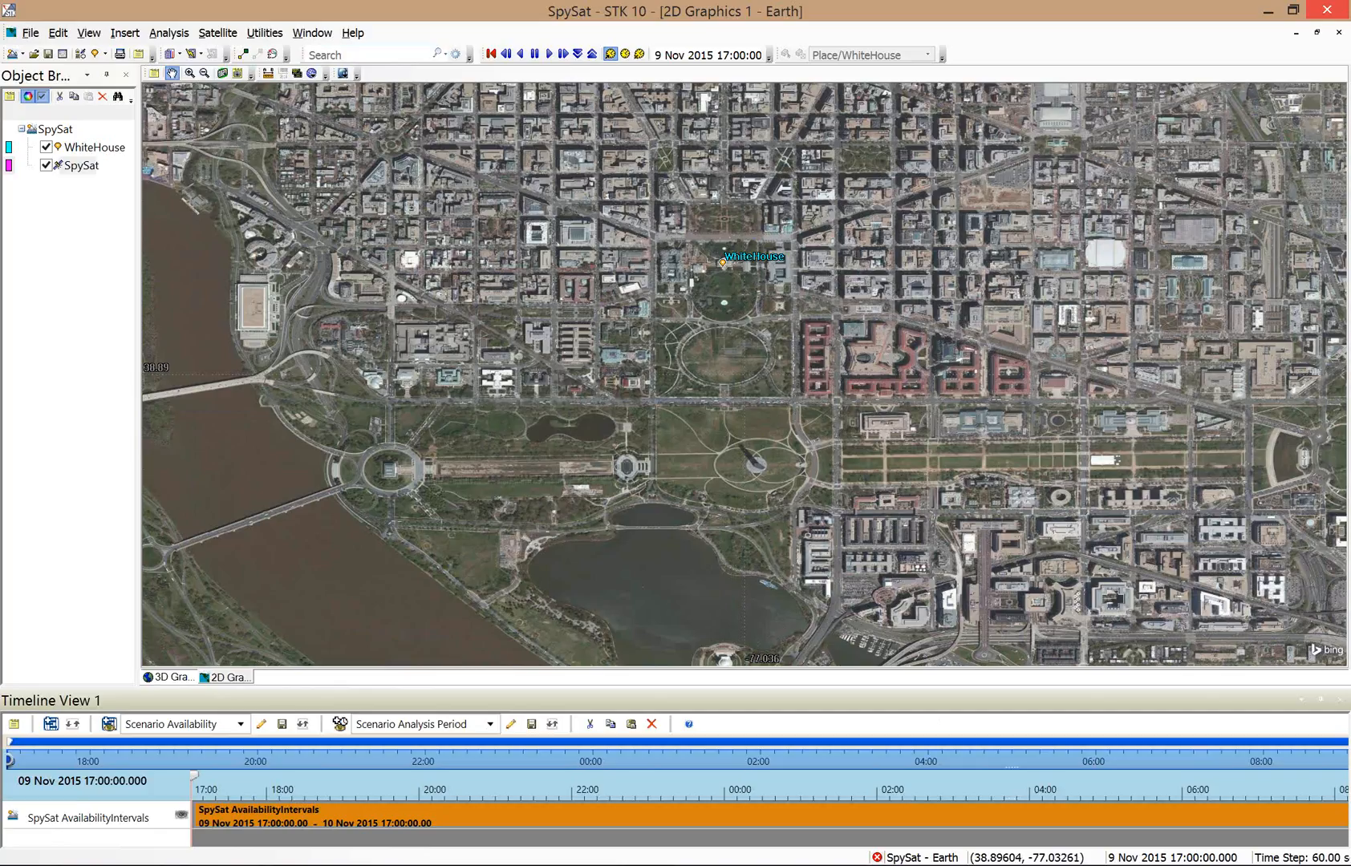
click(204, 74)
click(203, 74)
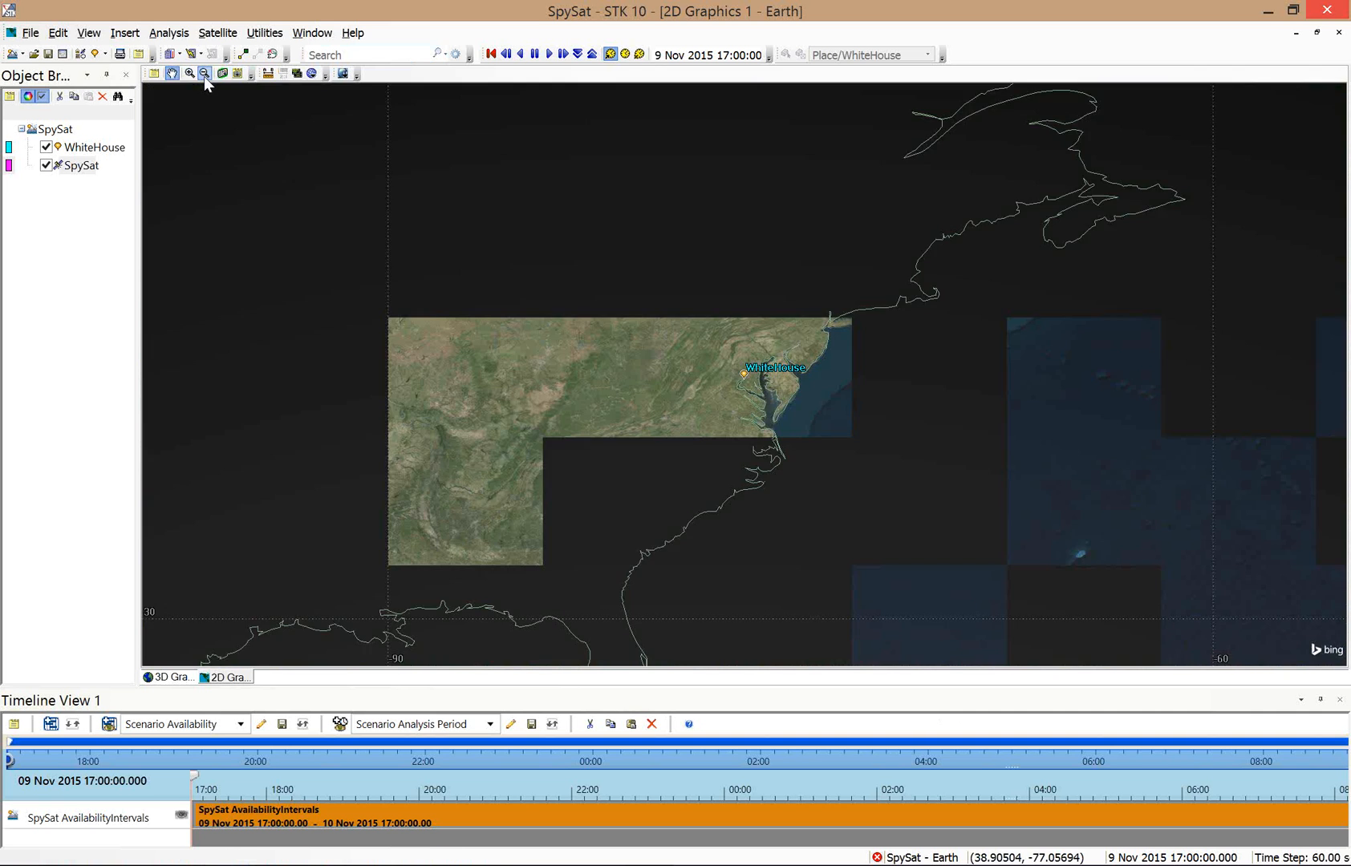
click(204, 74)
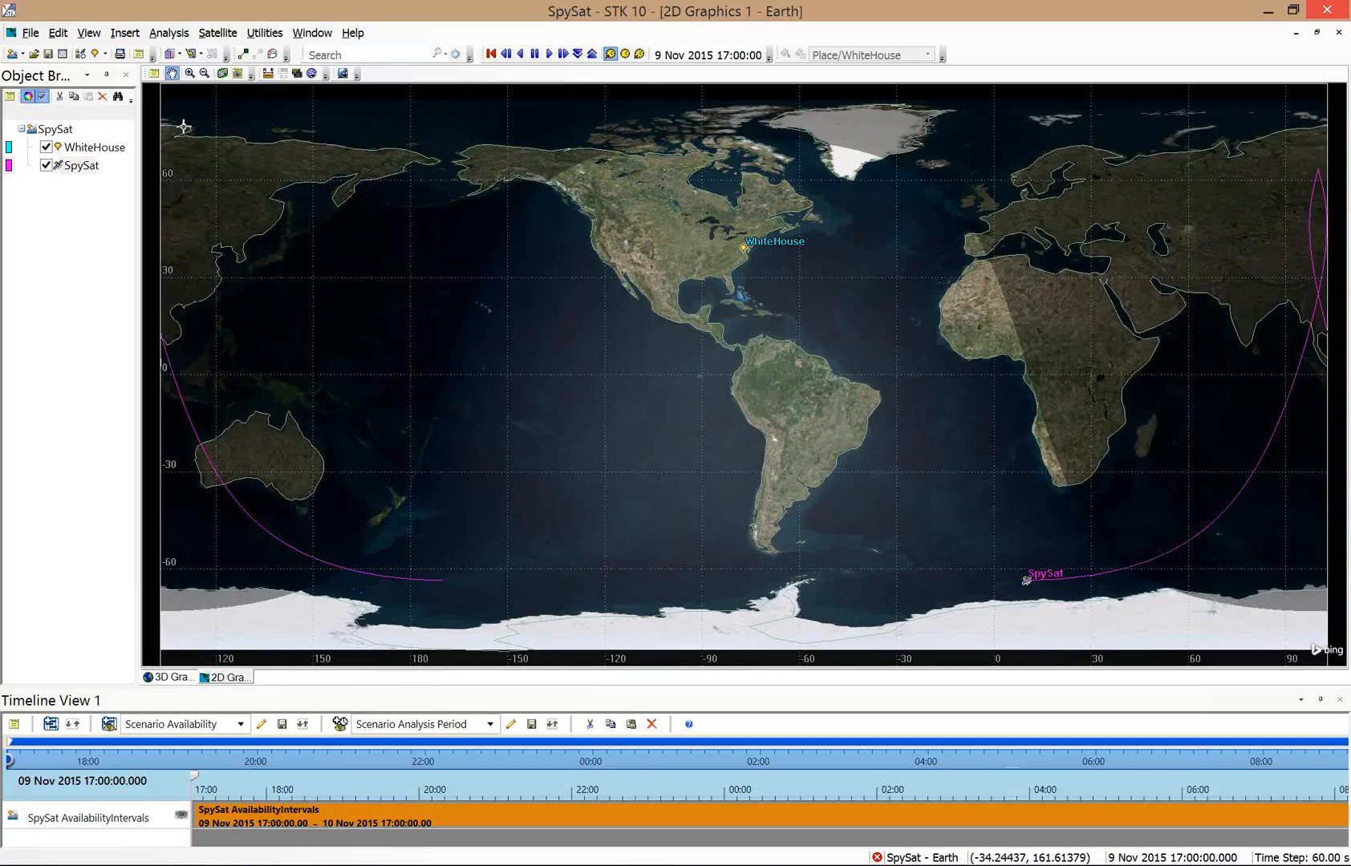
Review the 2D graphics window's Imagery properties and the available Microsoft Bing Maps types, and cancel without changes.
click(185, 117)
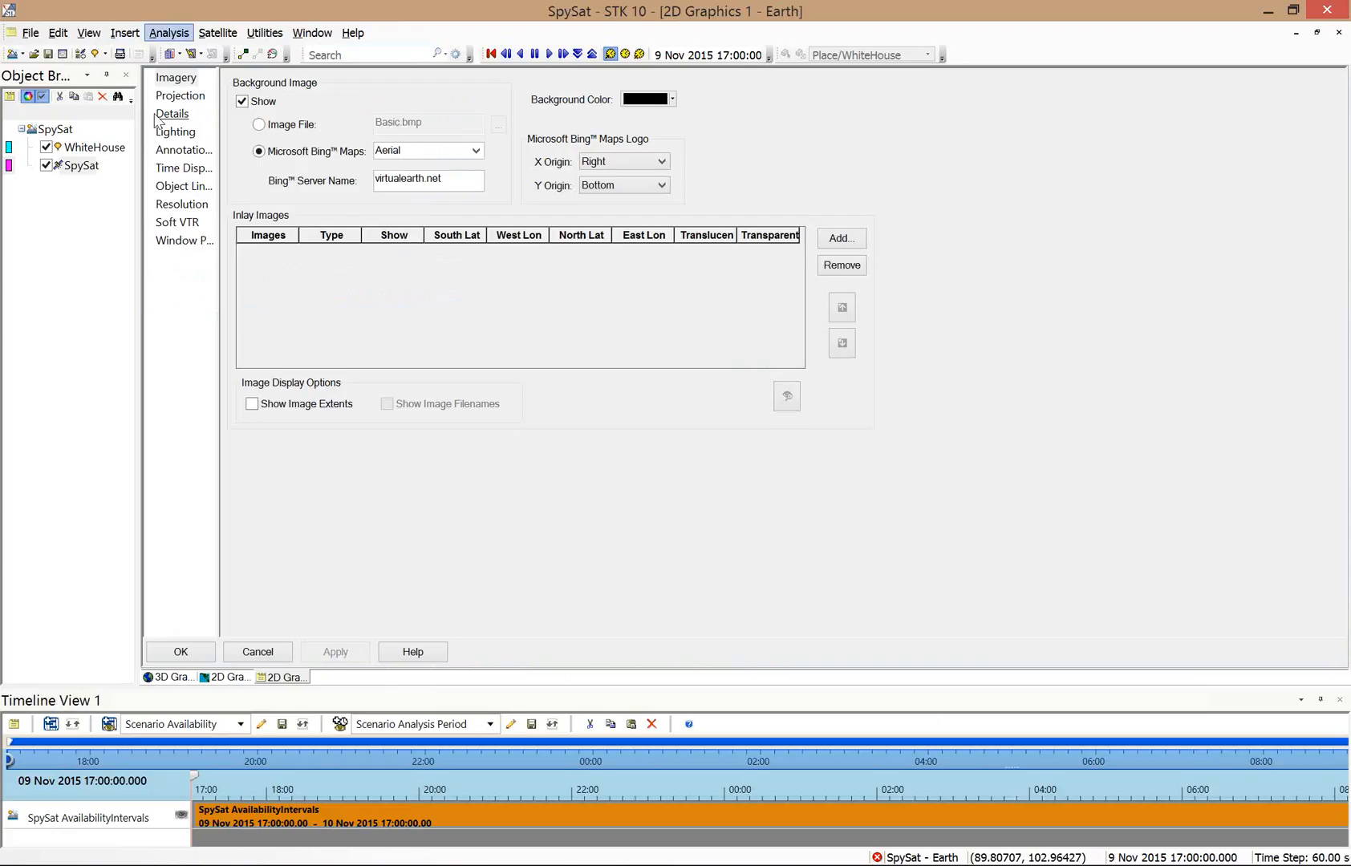
click(180, 96)
click(176, 77)
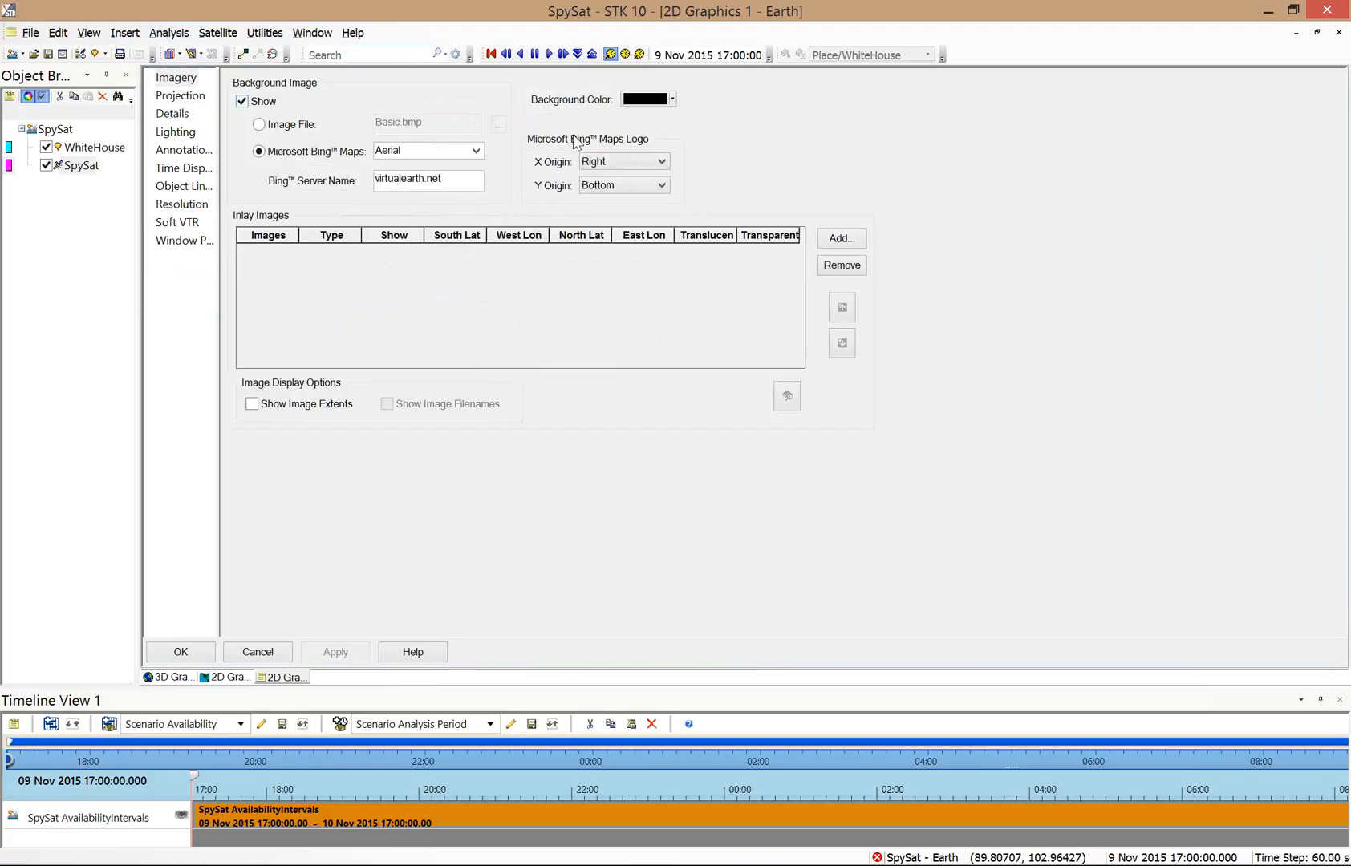
click(401, 153)
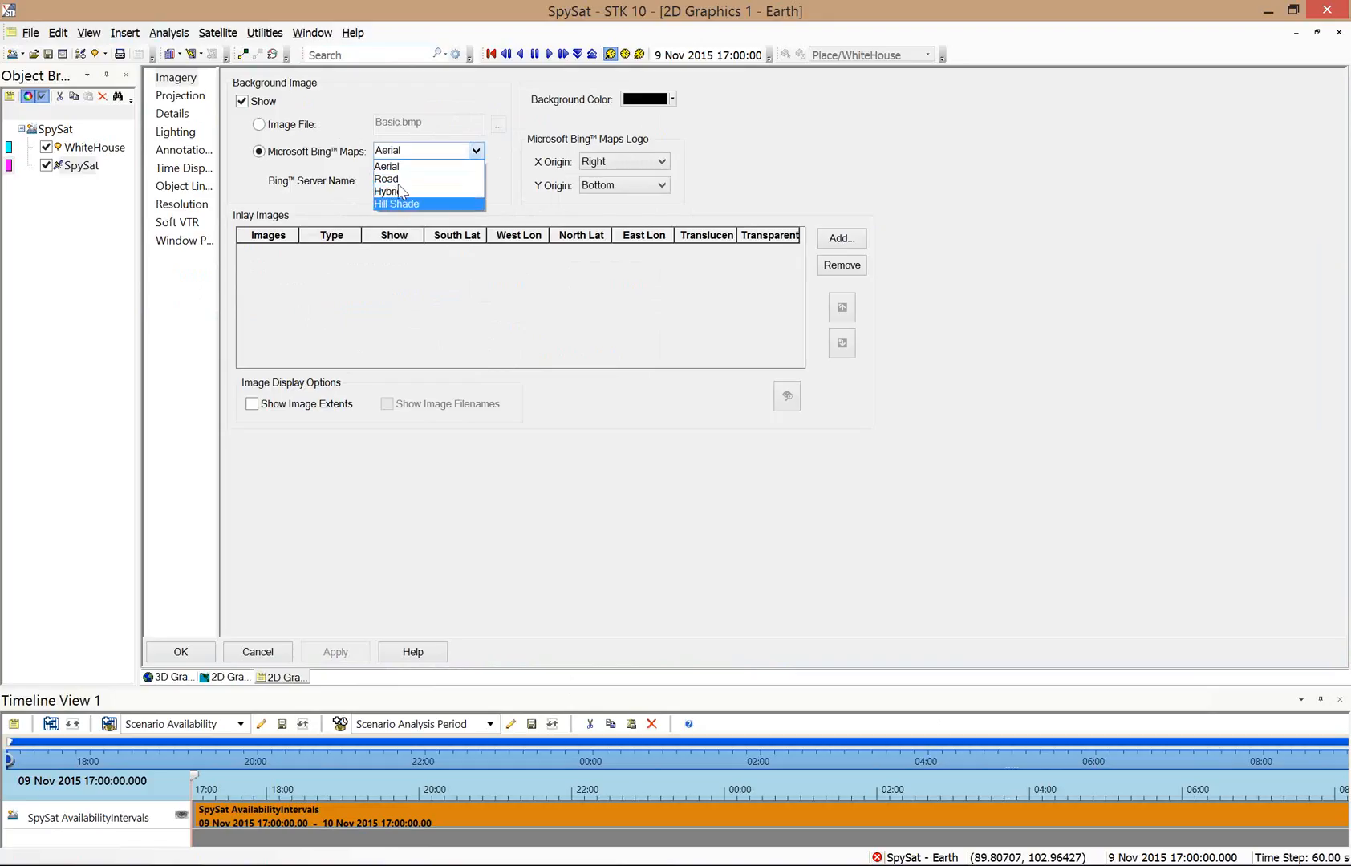
click(258, 651)
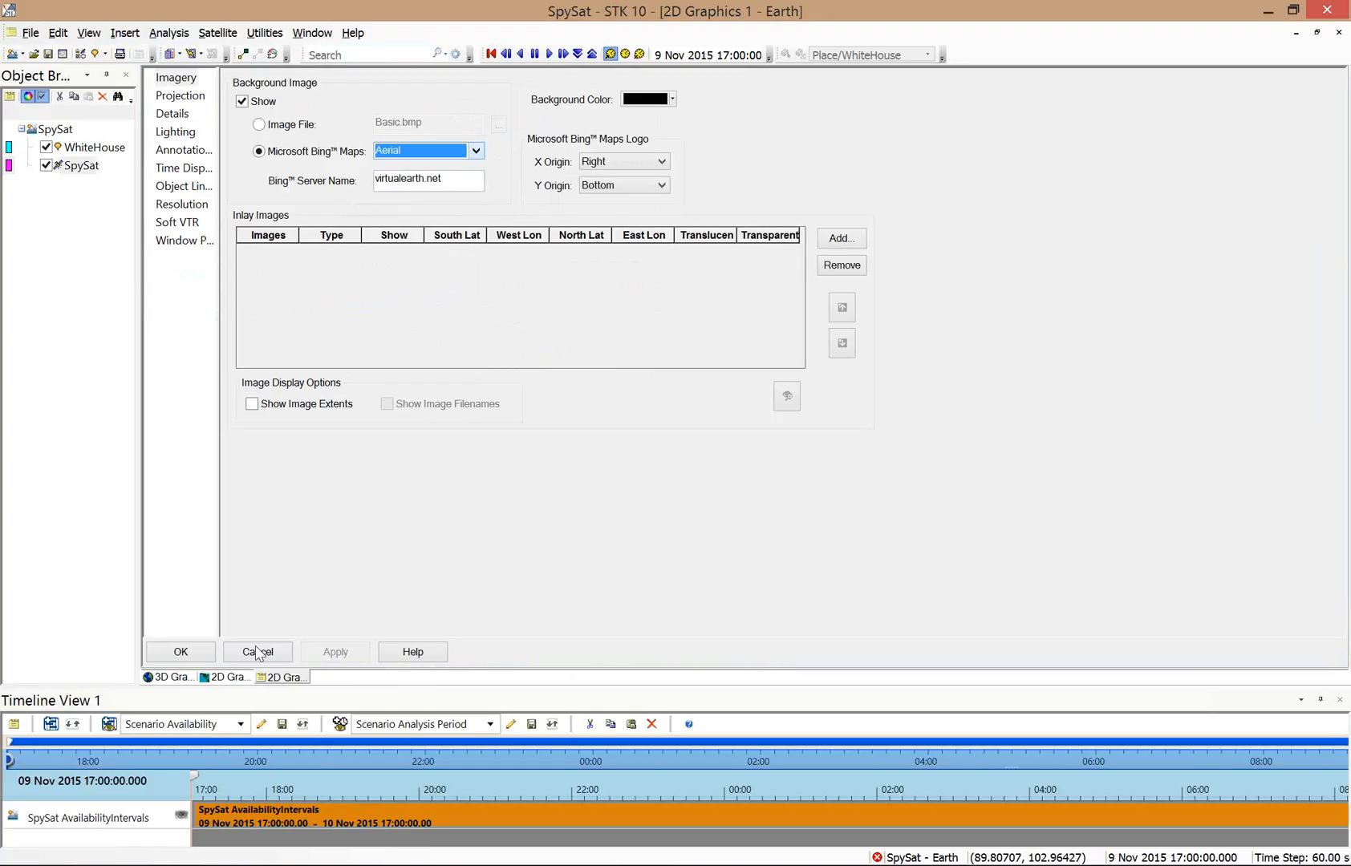
click(257, 651)
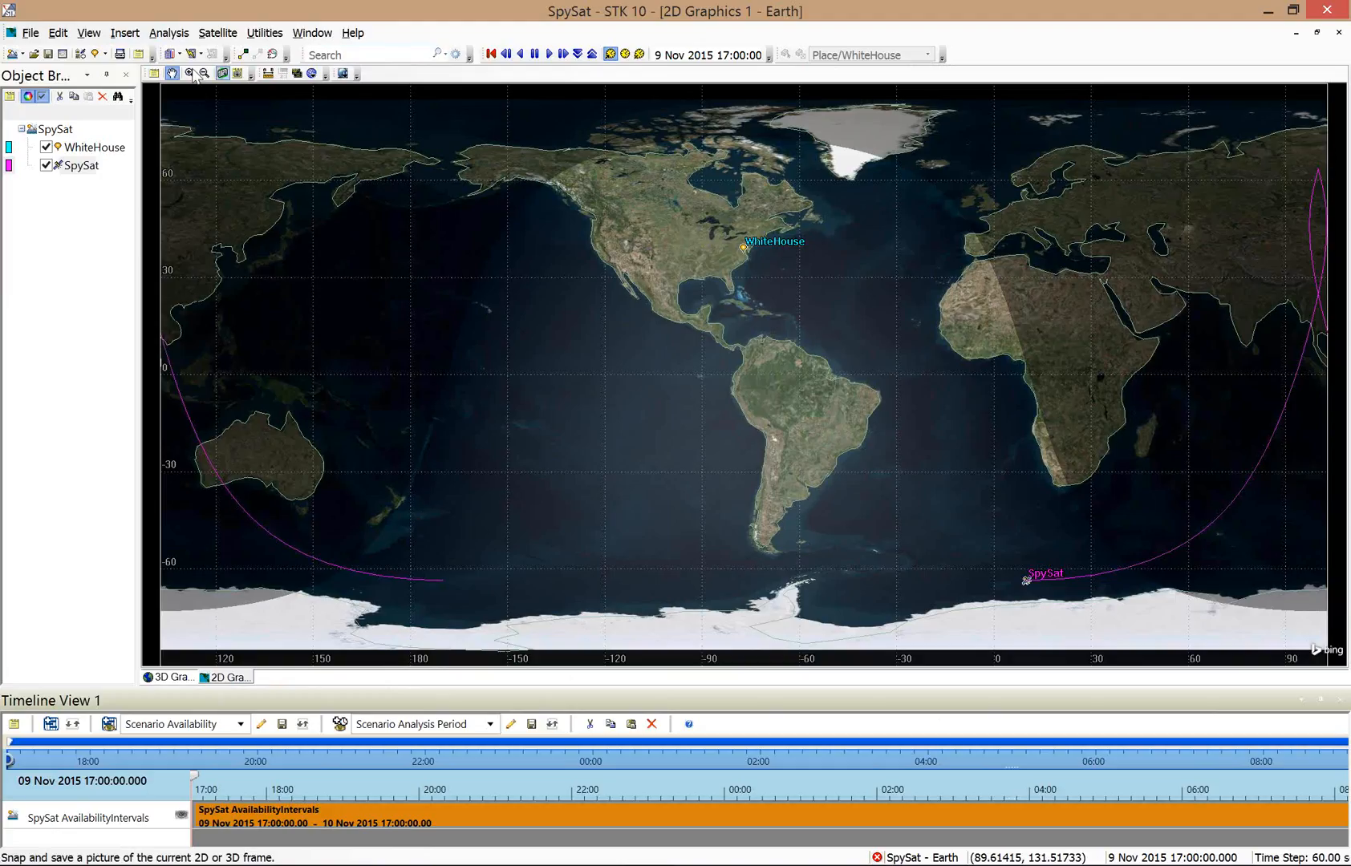
Inspect the US East Coast around WhiteHouse on the 2D map, and restore the full world map.
drag(724, 263, 782, 232)
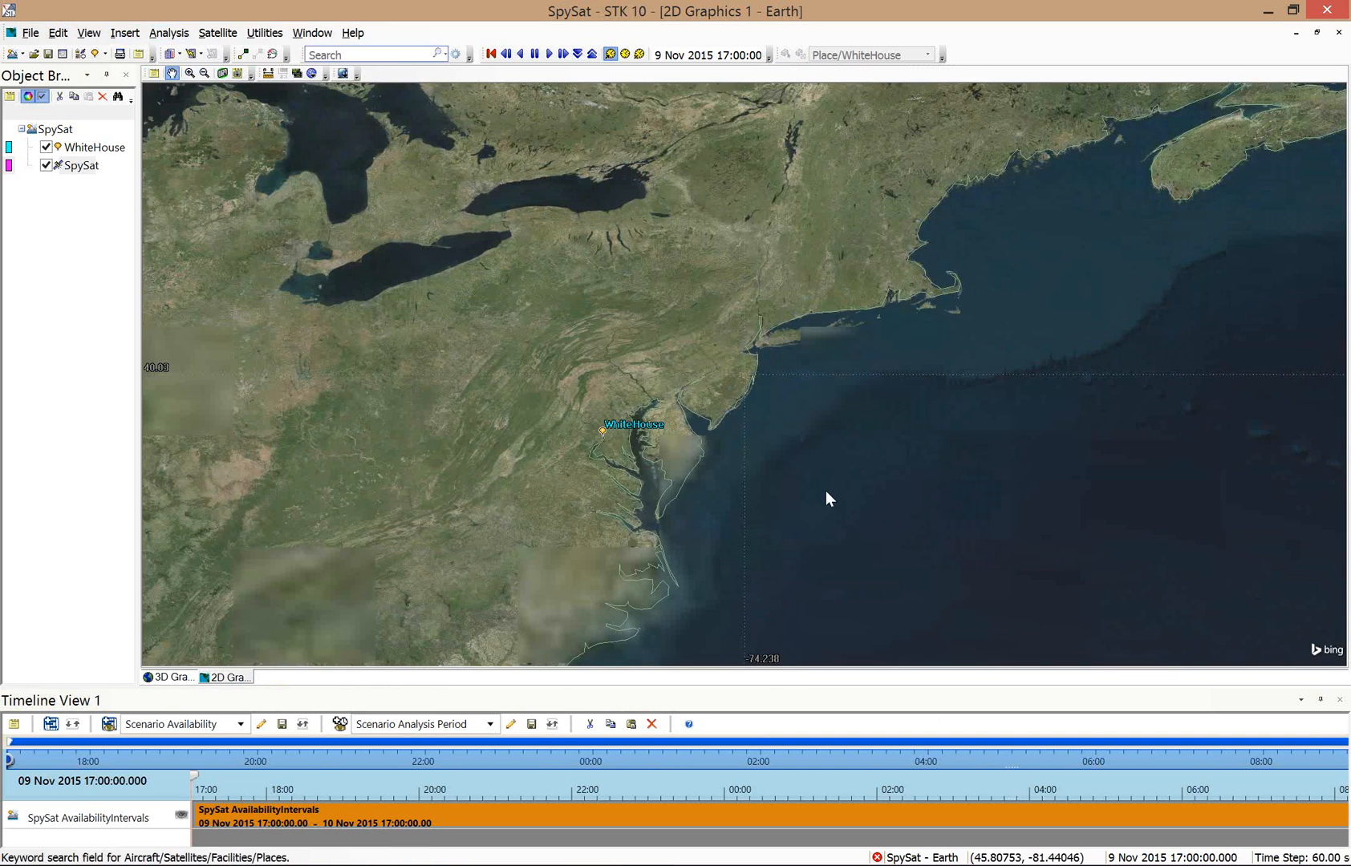
drag(510, 333, 568, 181)
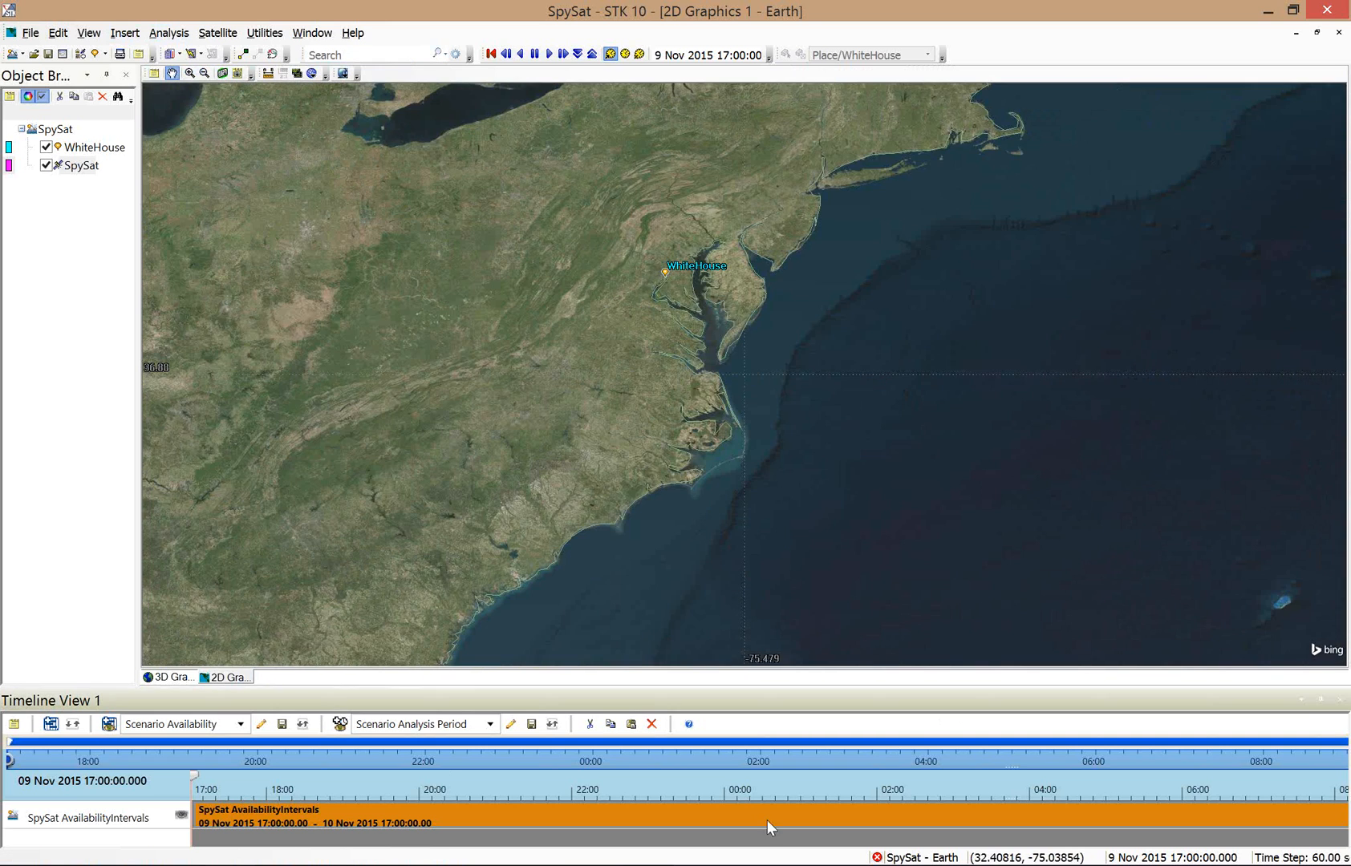
click(206, 73)
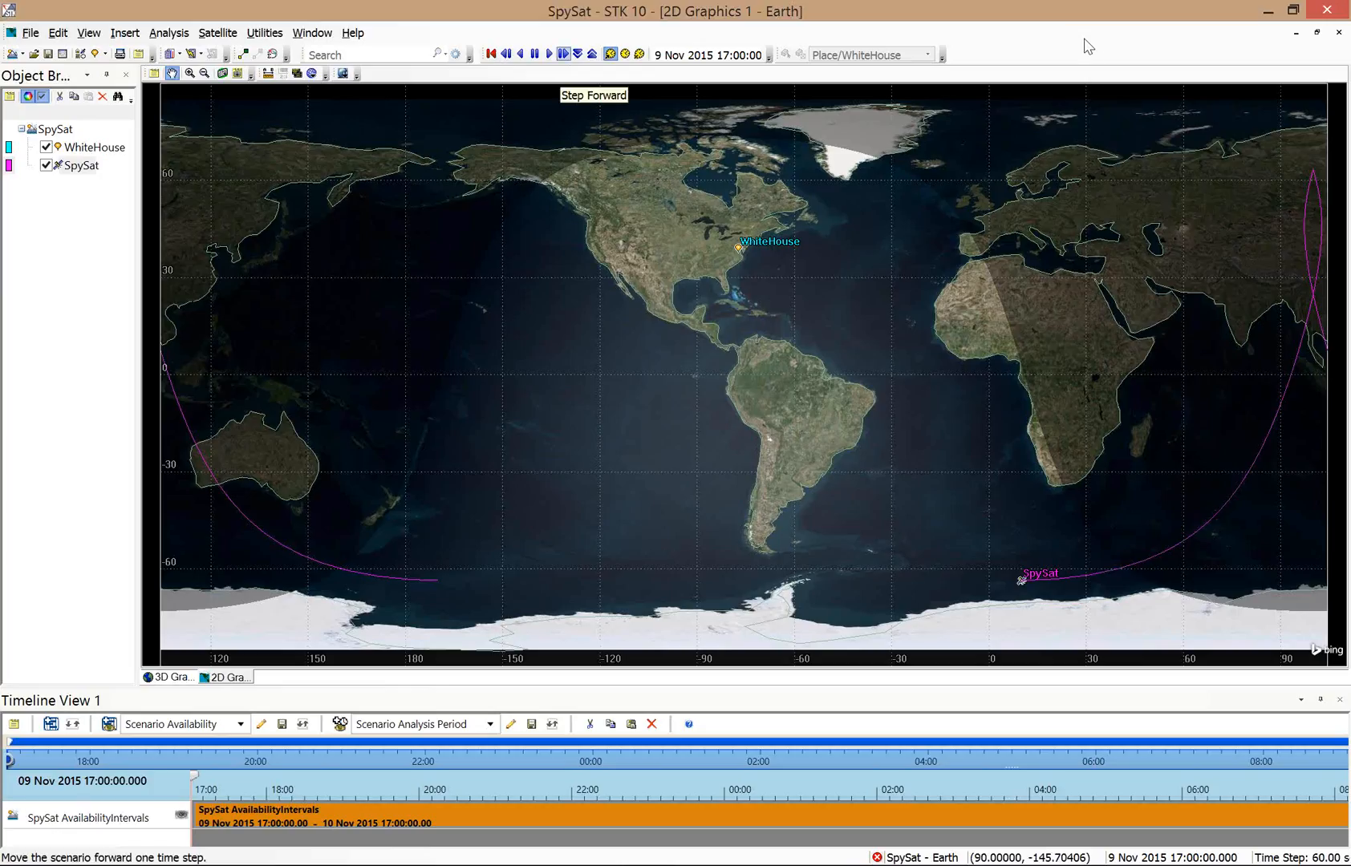
Advance the scenario one 60-second time step at a time to 9 Nov 2015 17:27:00, following SpySat along its ground track.
click(564, 54)
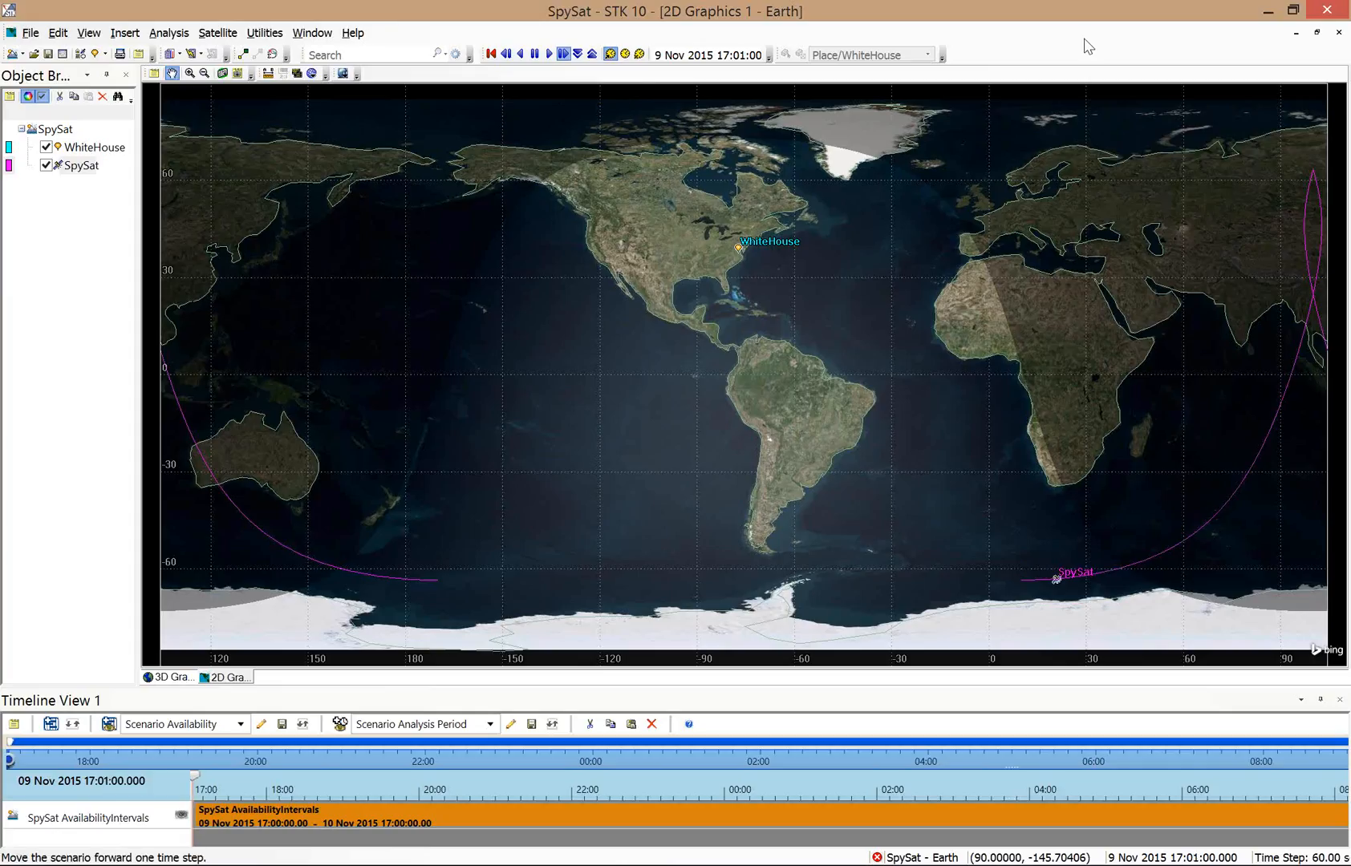
click(564, 53)
click(564, 54)
click(564, 54)
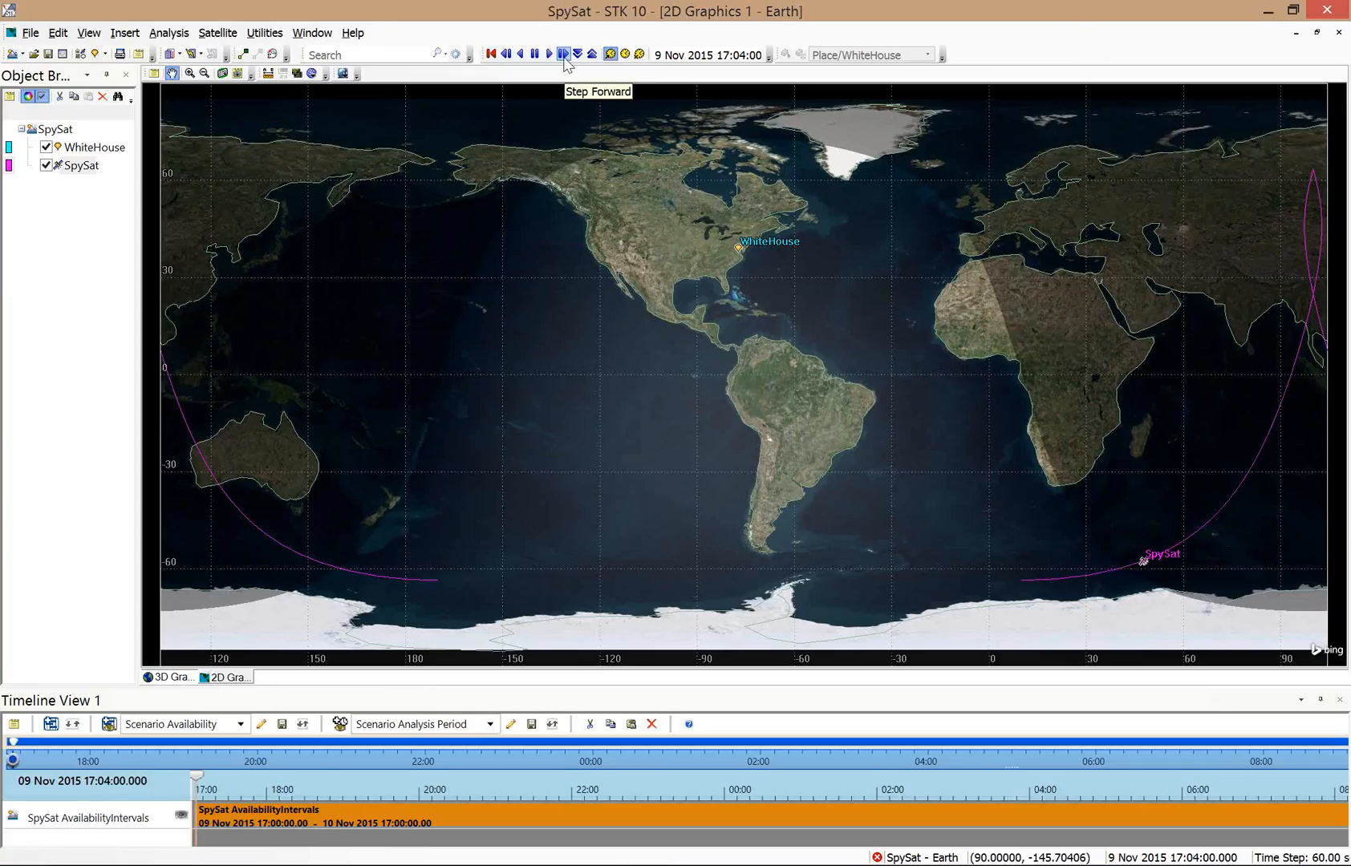
click(565, 56)
click(565, 55)
click(565, 55)
click(565, 55)
click(565, 55)
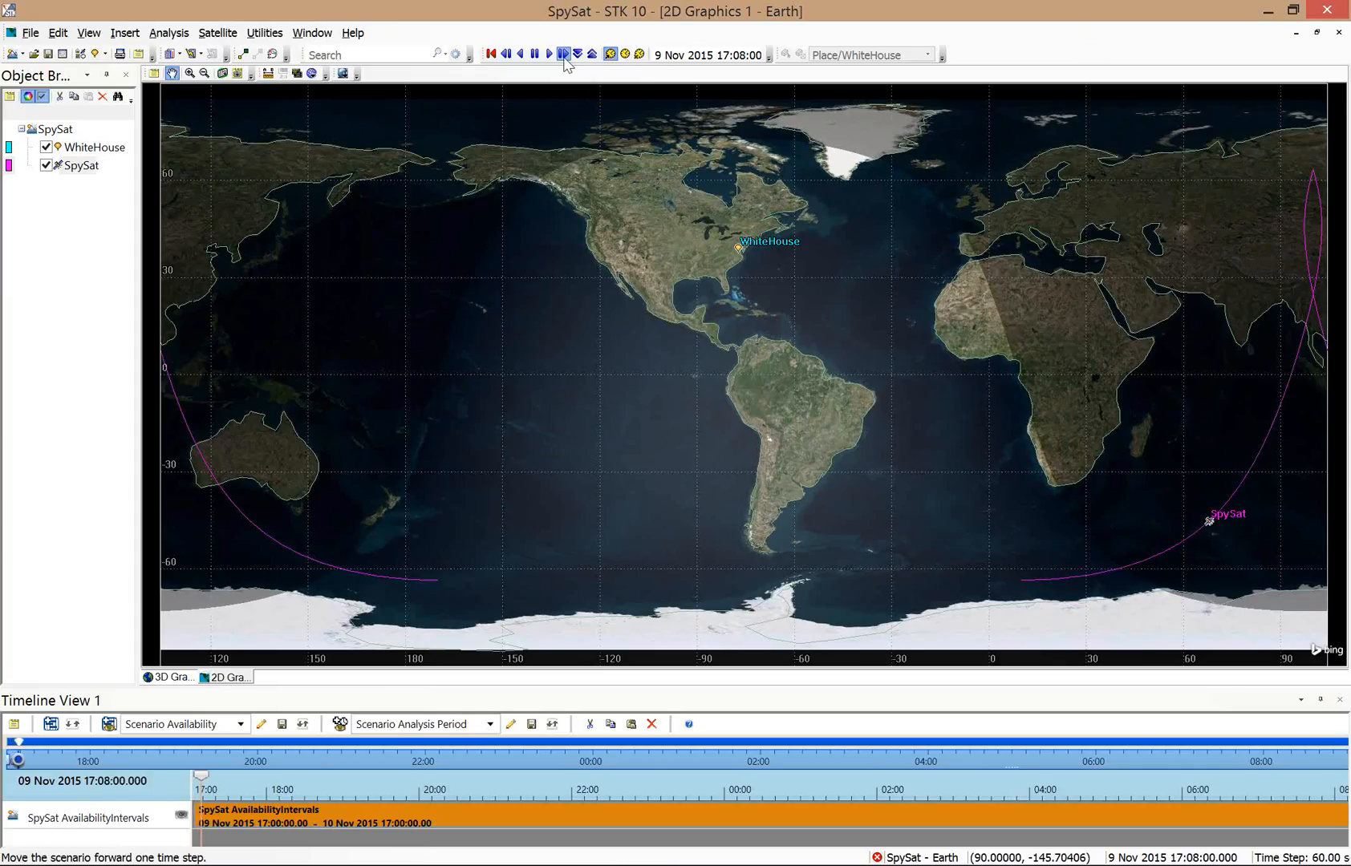
click(565, 55)
click(564, 54)
click(564, 55)
click(564, 55)
click(564, 55)
click(564, 55)
click(564, 55)
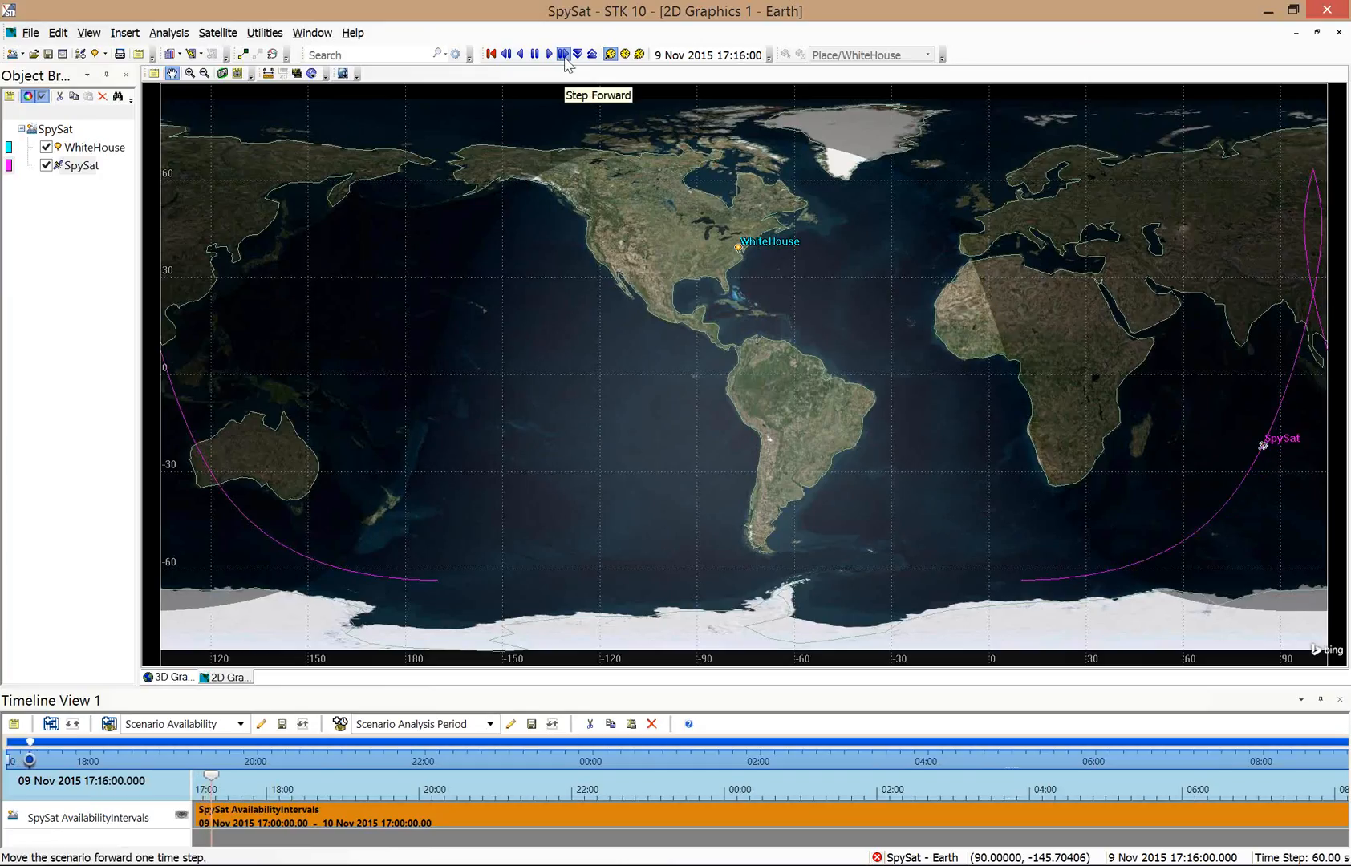
click(564, 55)
click(564, 55)
click(564, 55)
click(564, 55)
click(564, 54)
click(564, 55)
click(564, 55)
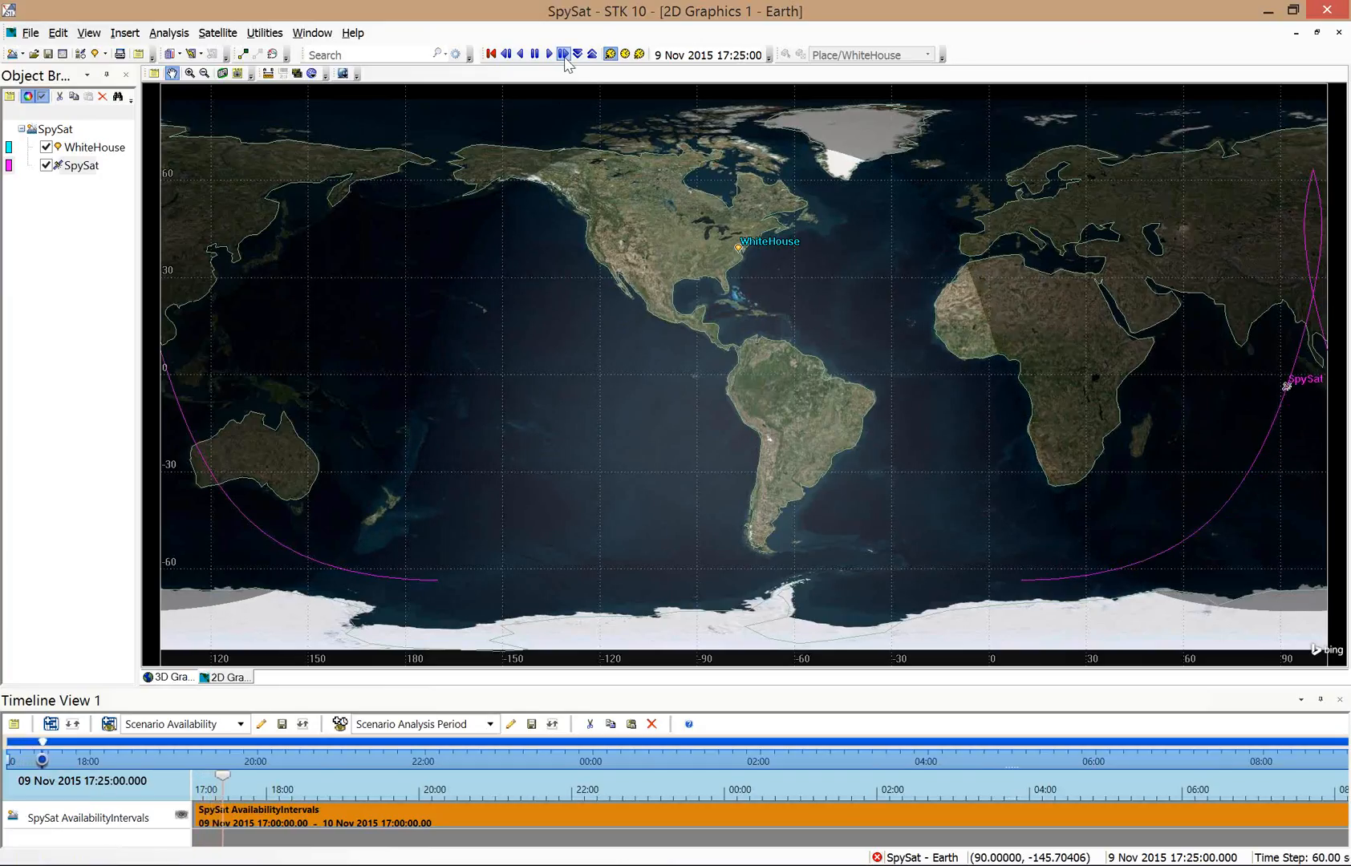
click(564, 54)
click(564, 54)
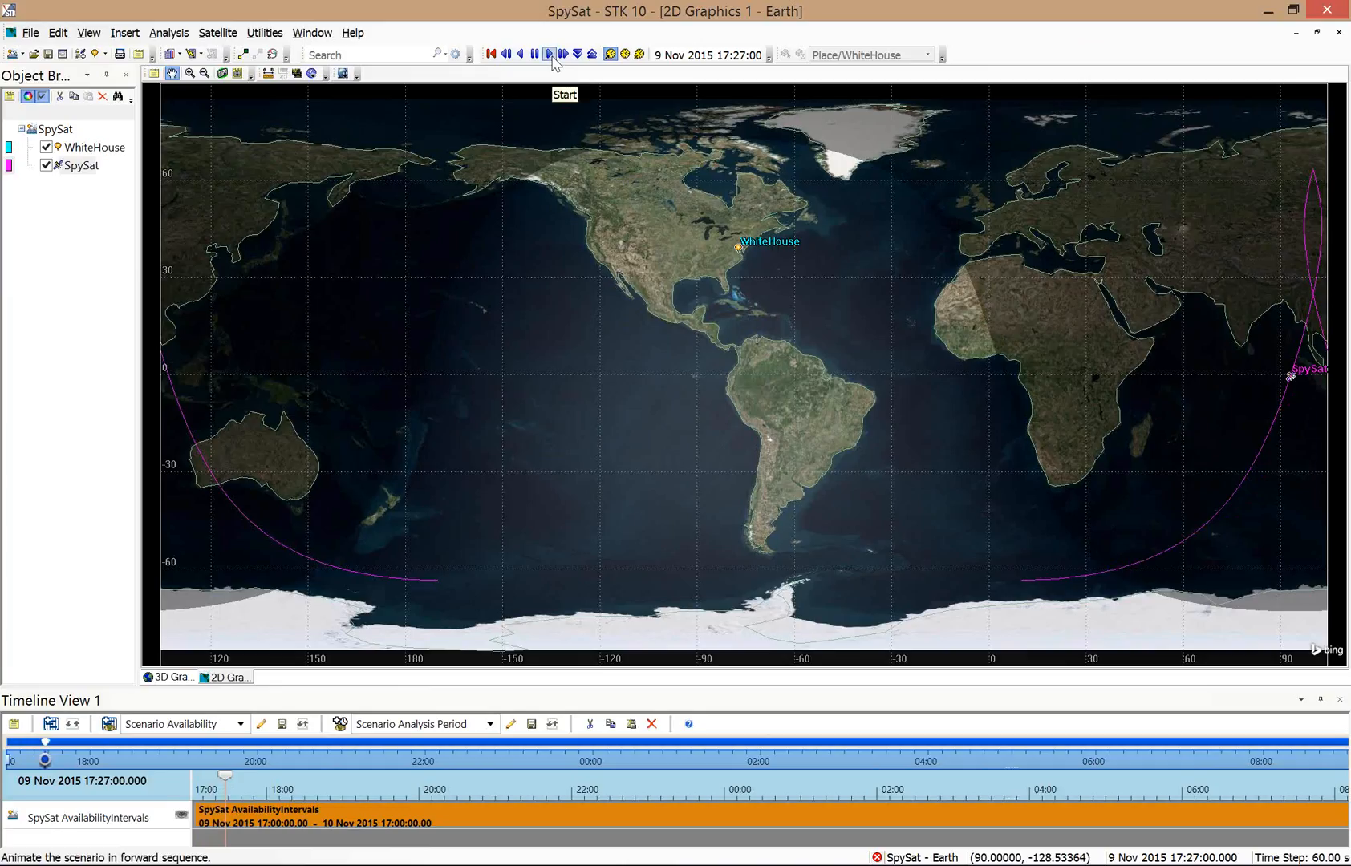
Play the animation forward, increase its time step to 300 sec, and pause it with SpySat over North America.
click(551, 56)
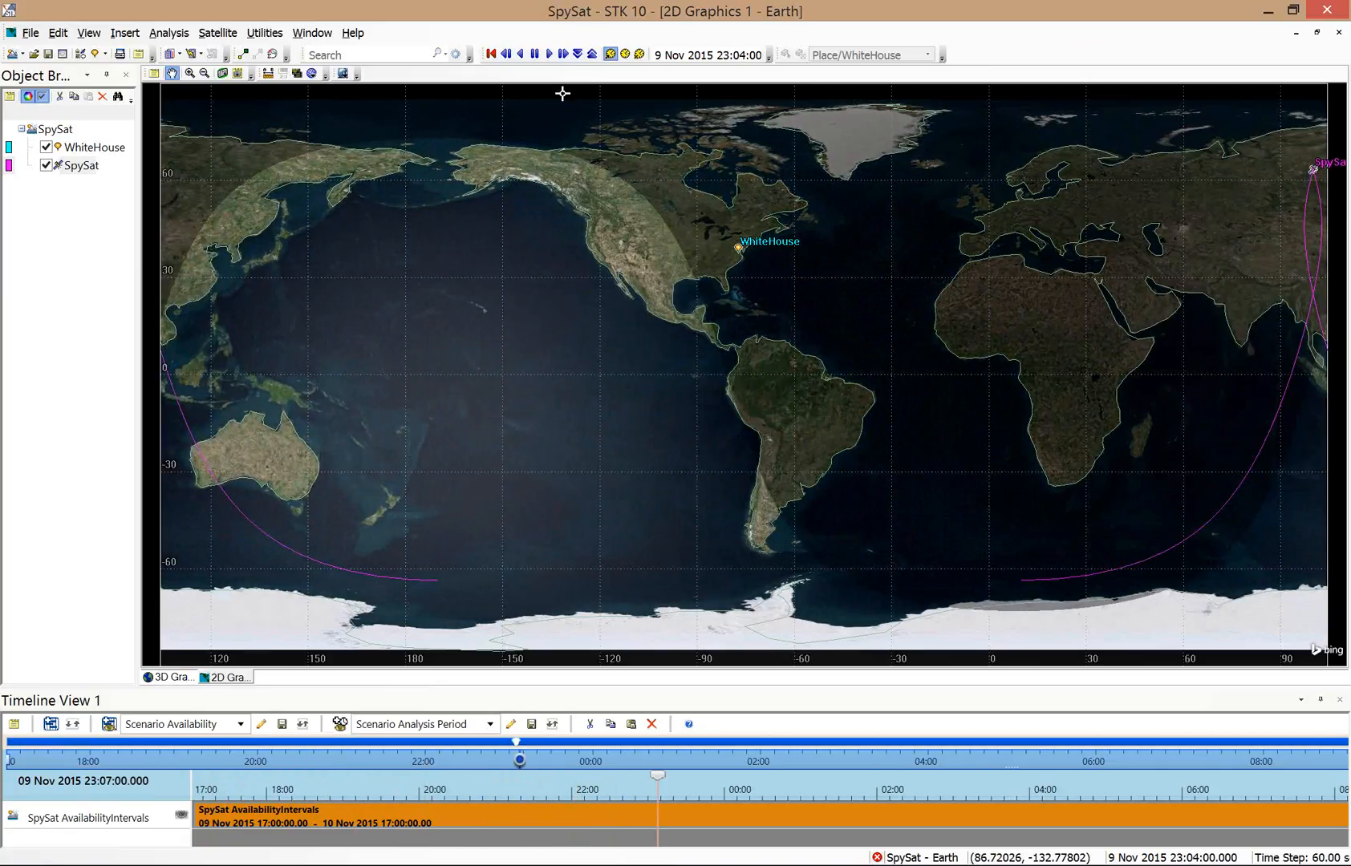
click(592, 54)
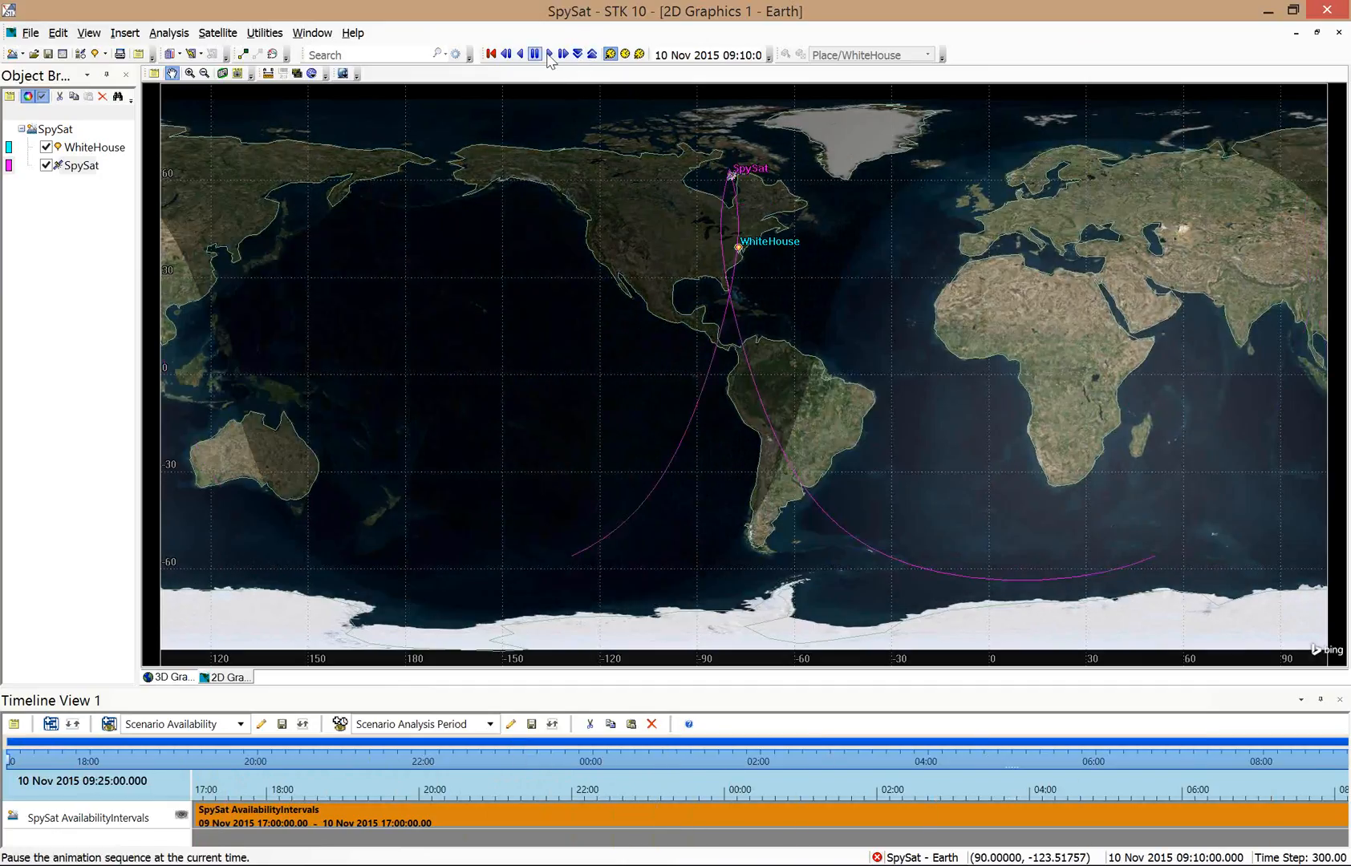
click(535, 54)
Reduce the animation time step to 30 sec and play SpySat's pass over WhiteHouse forward and in reverse.
click(578, 54)
click(578, 54)
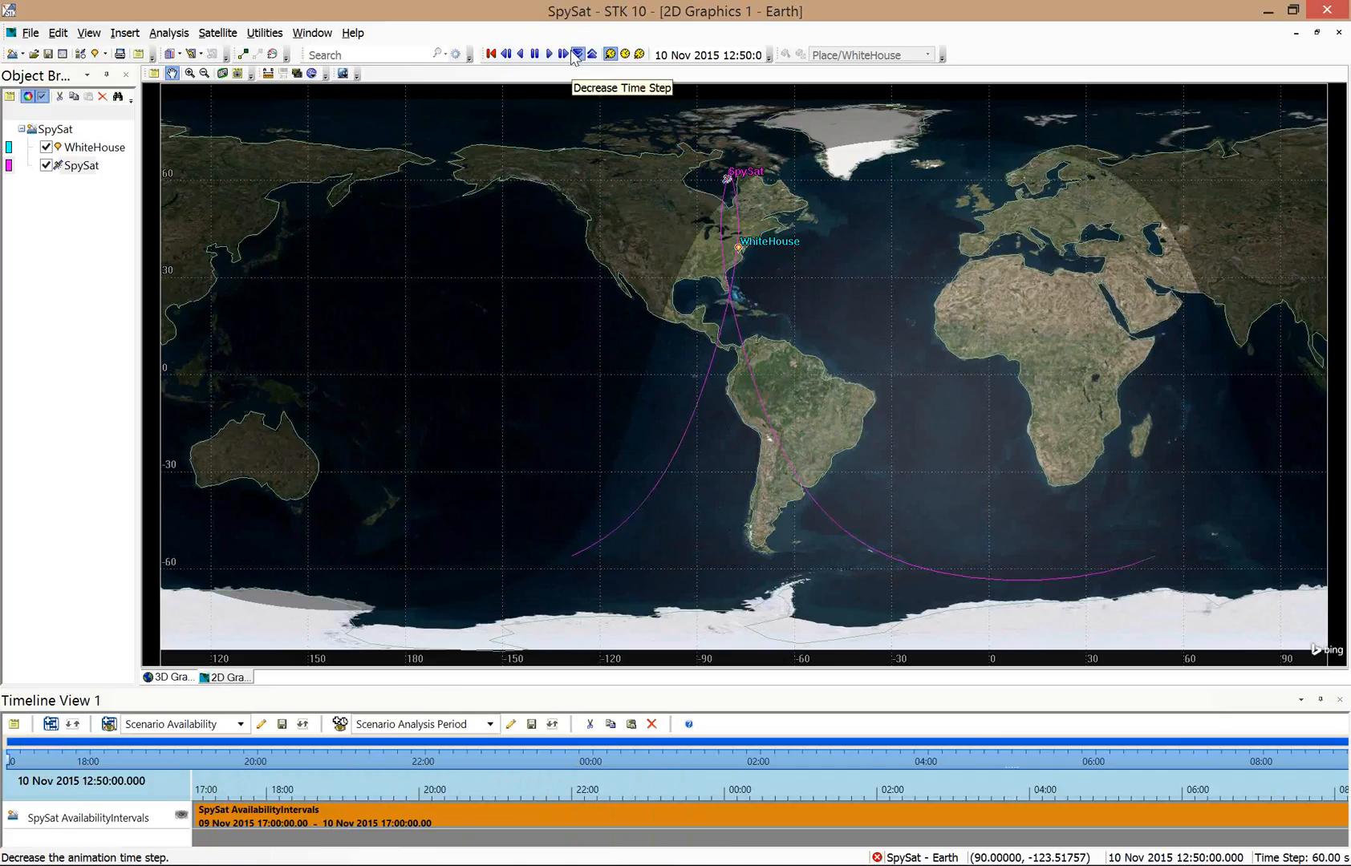
click(551, 54)
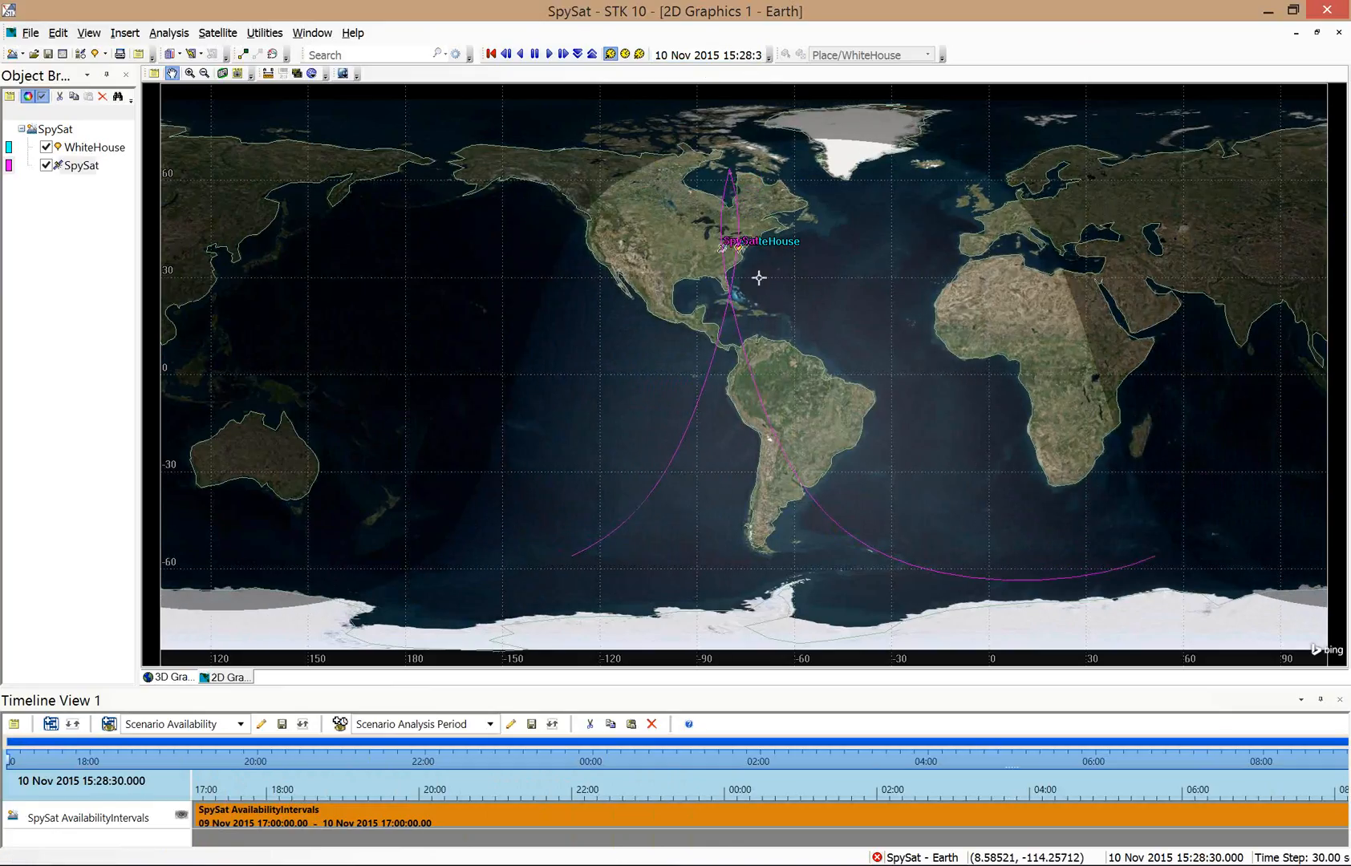
click(521, 54)
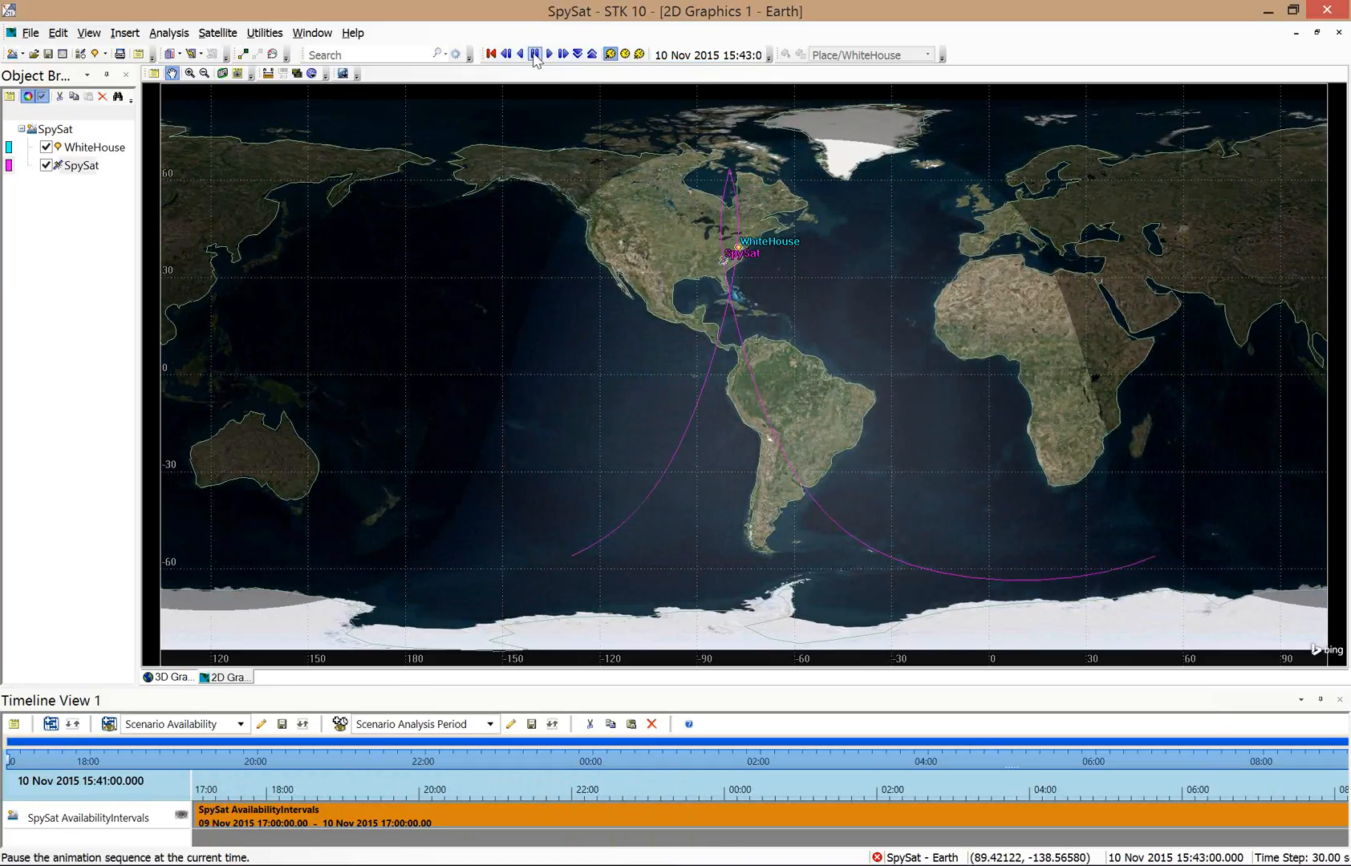
click(535, 54)
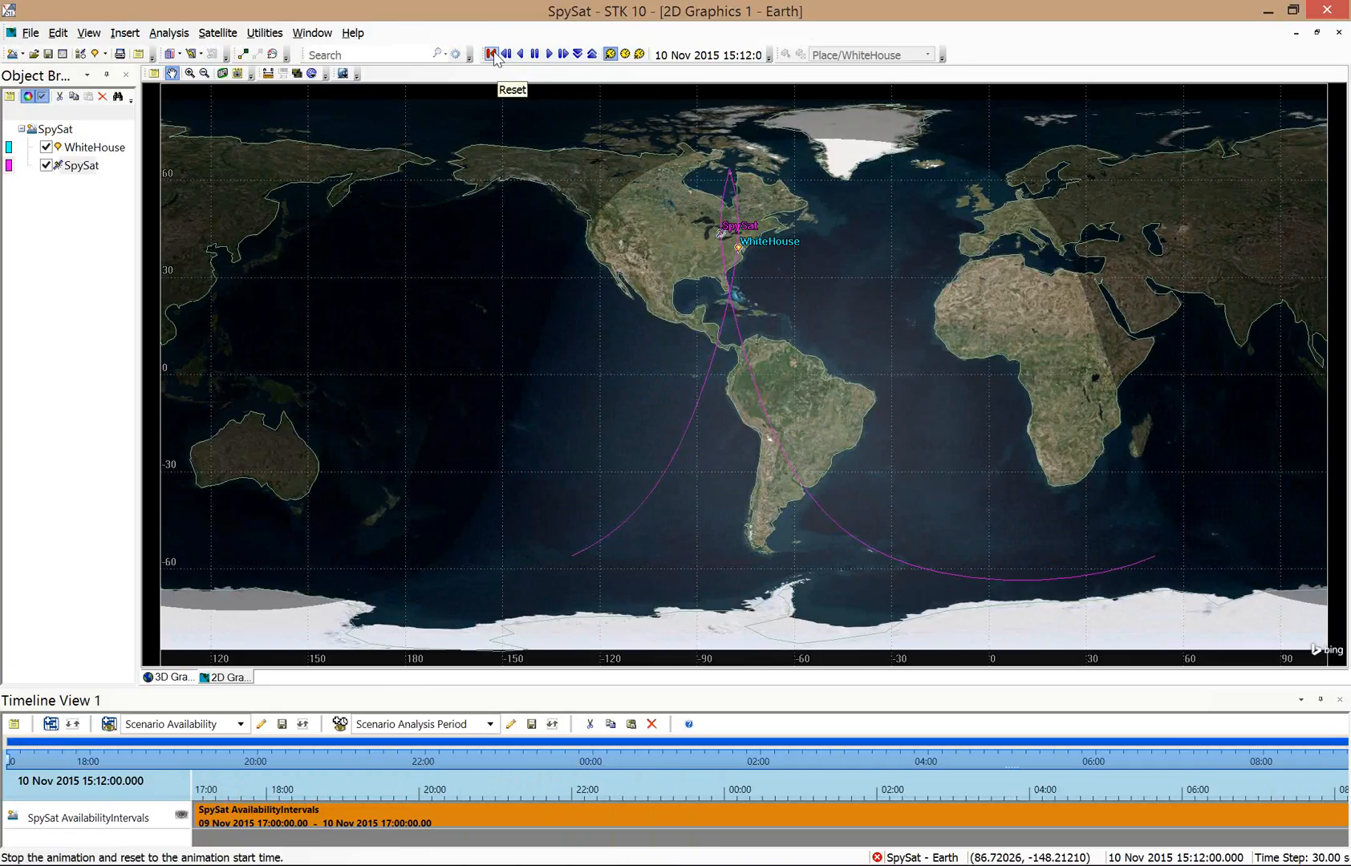
Play the animation forward past the end of SpySat's availability, pause it, and reset it to the scenario start time.
click(547, 58)
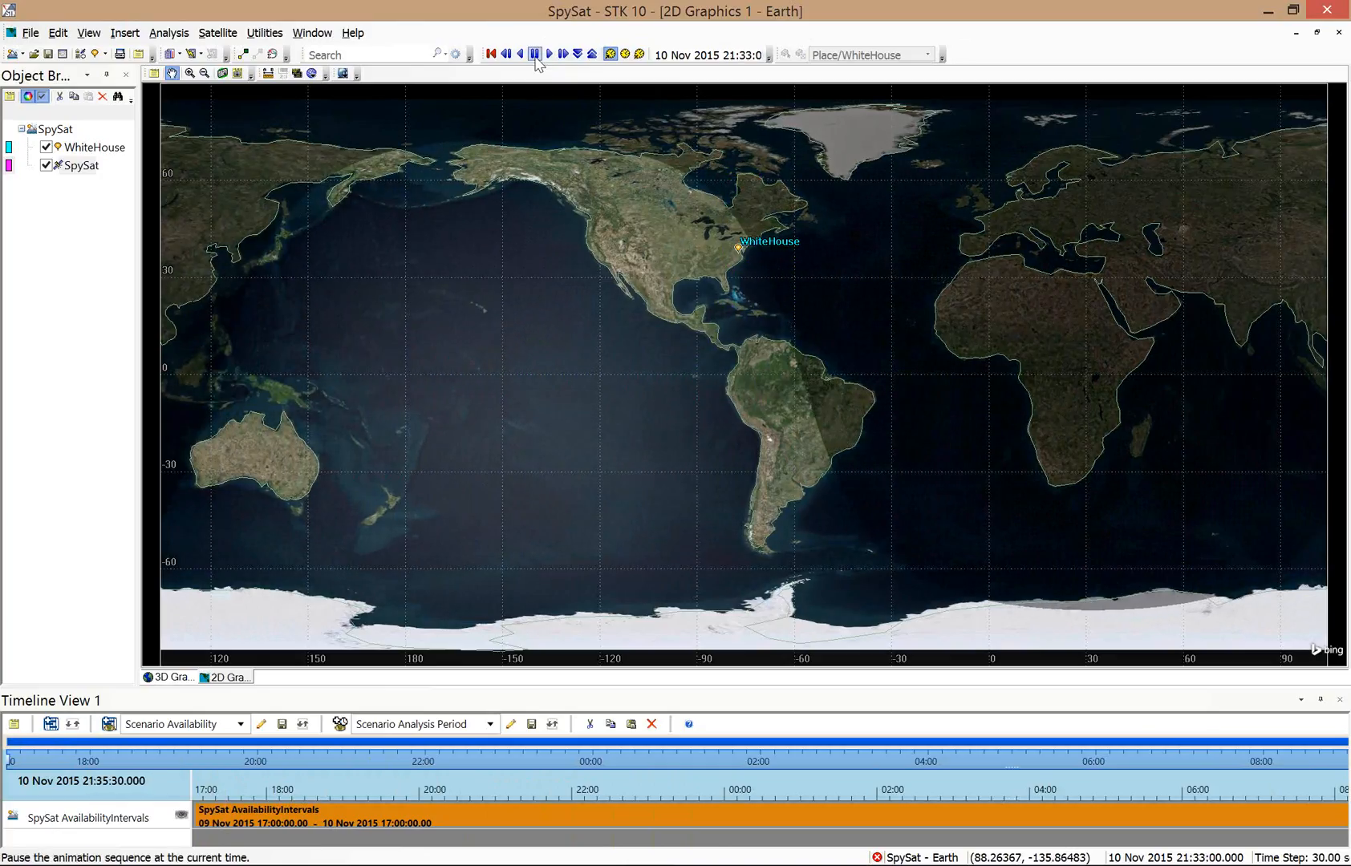
click(535, 55)
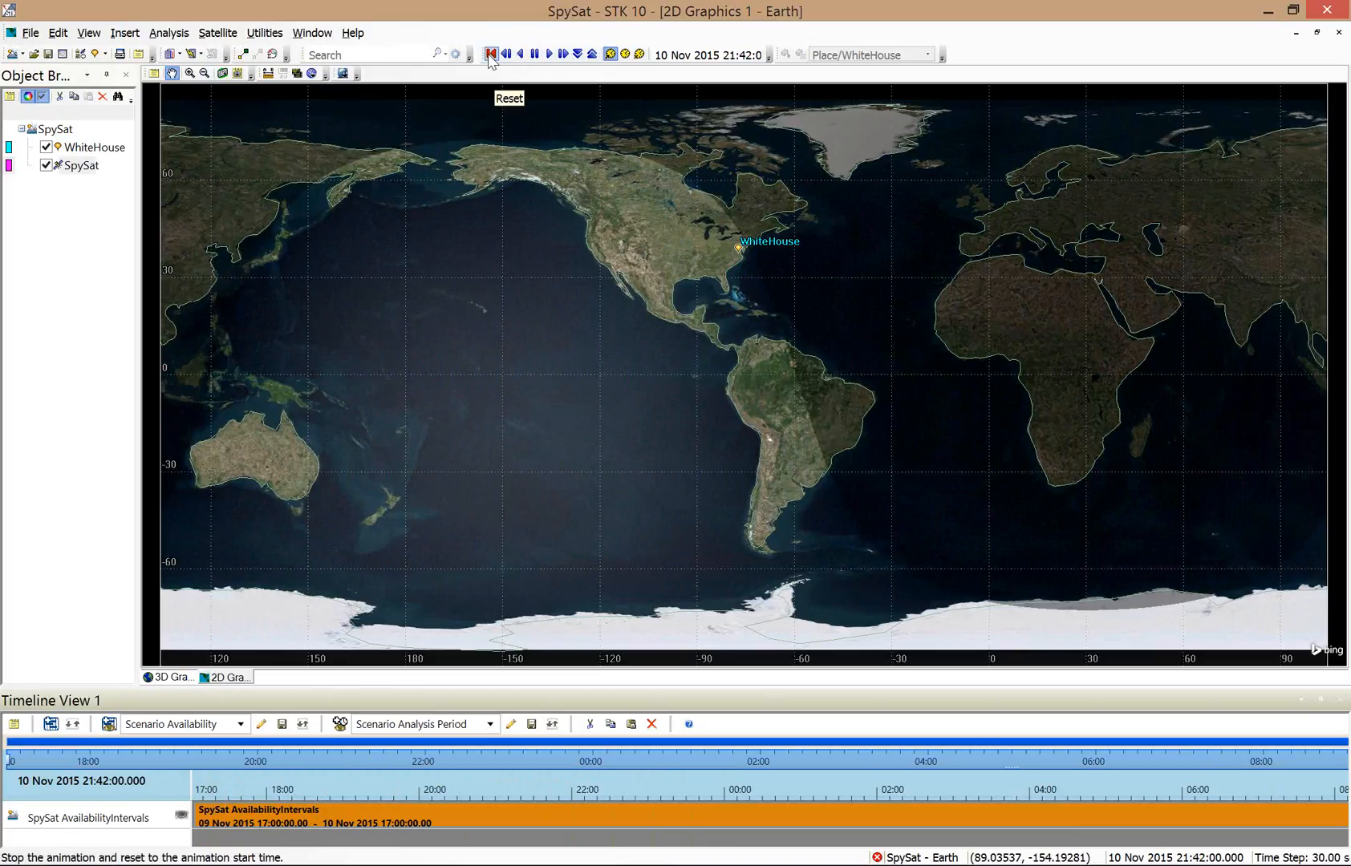
click(491, 54)
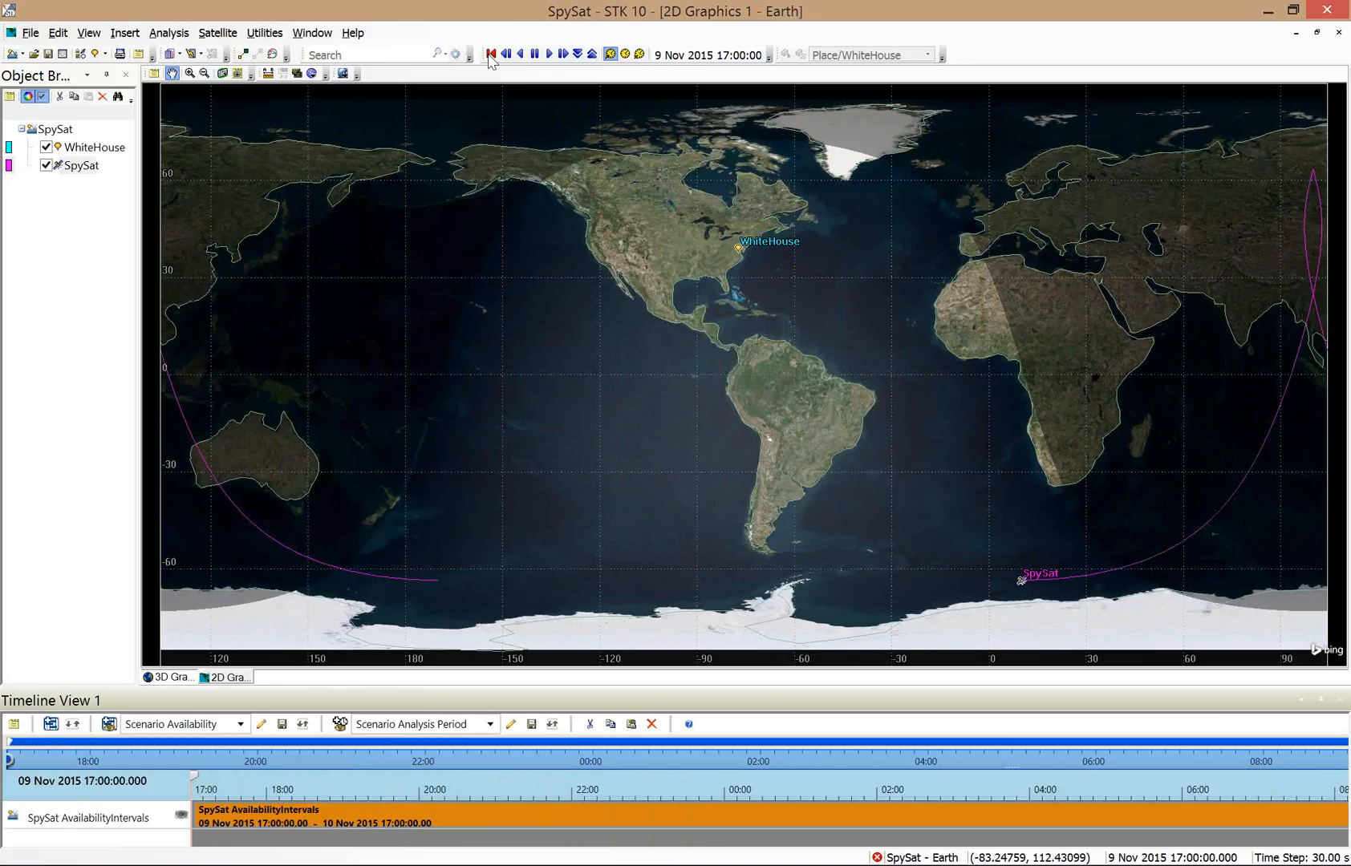
Switch to the 3D graphics window and examine WhiteHouse on the globe relative to SpySat's orbit.
click(178, 679)
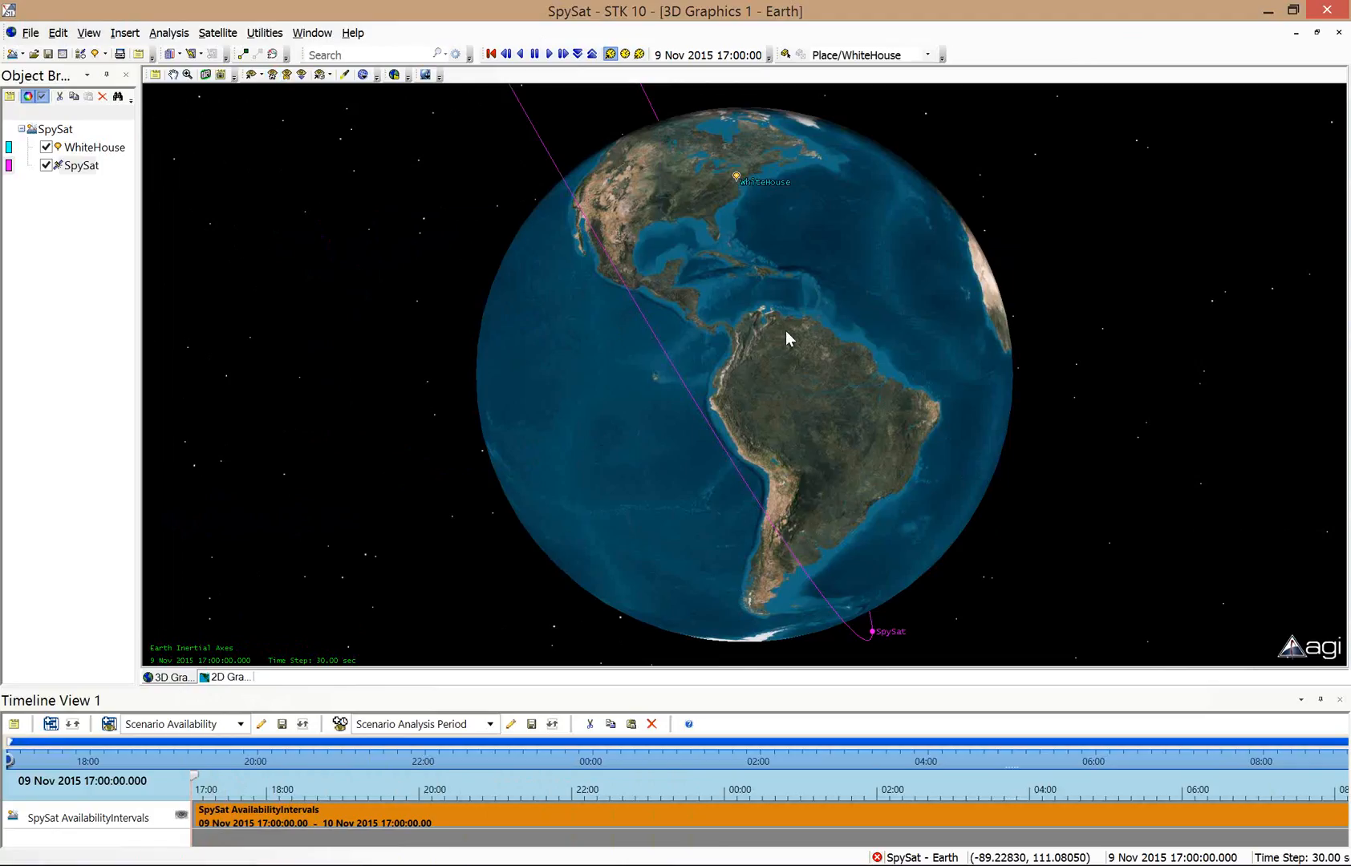
drag(783, 329, 572, 429)
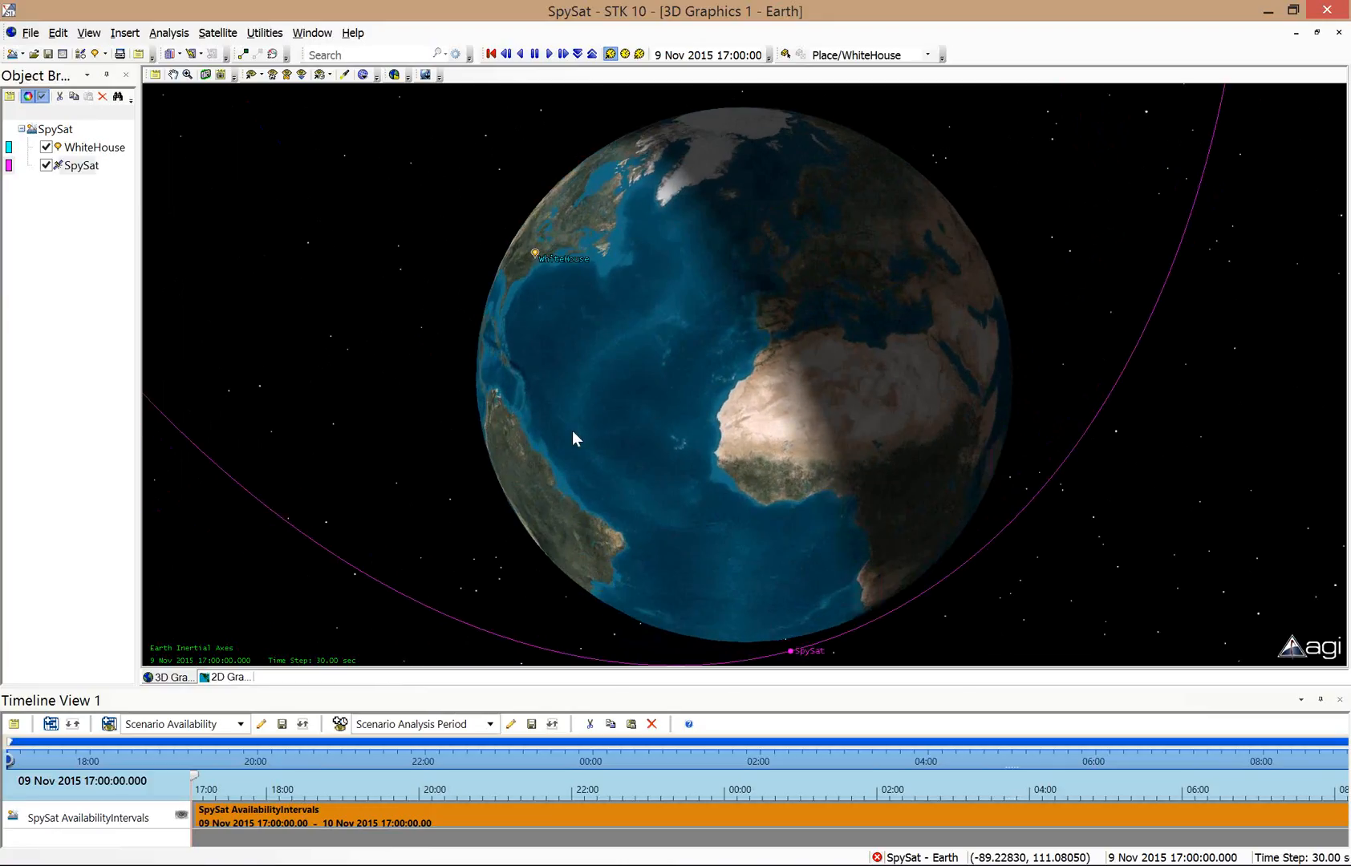
drag(519, 261, 609, 264)
drag(656, 215, 749, 272)
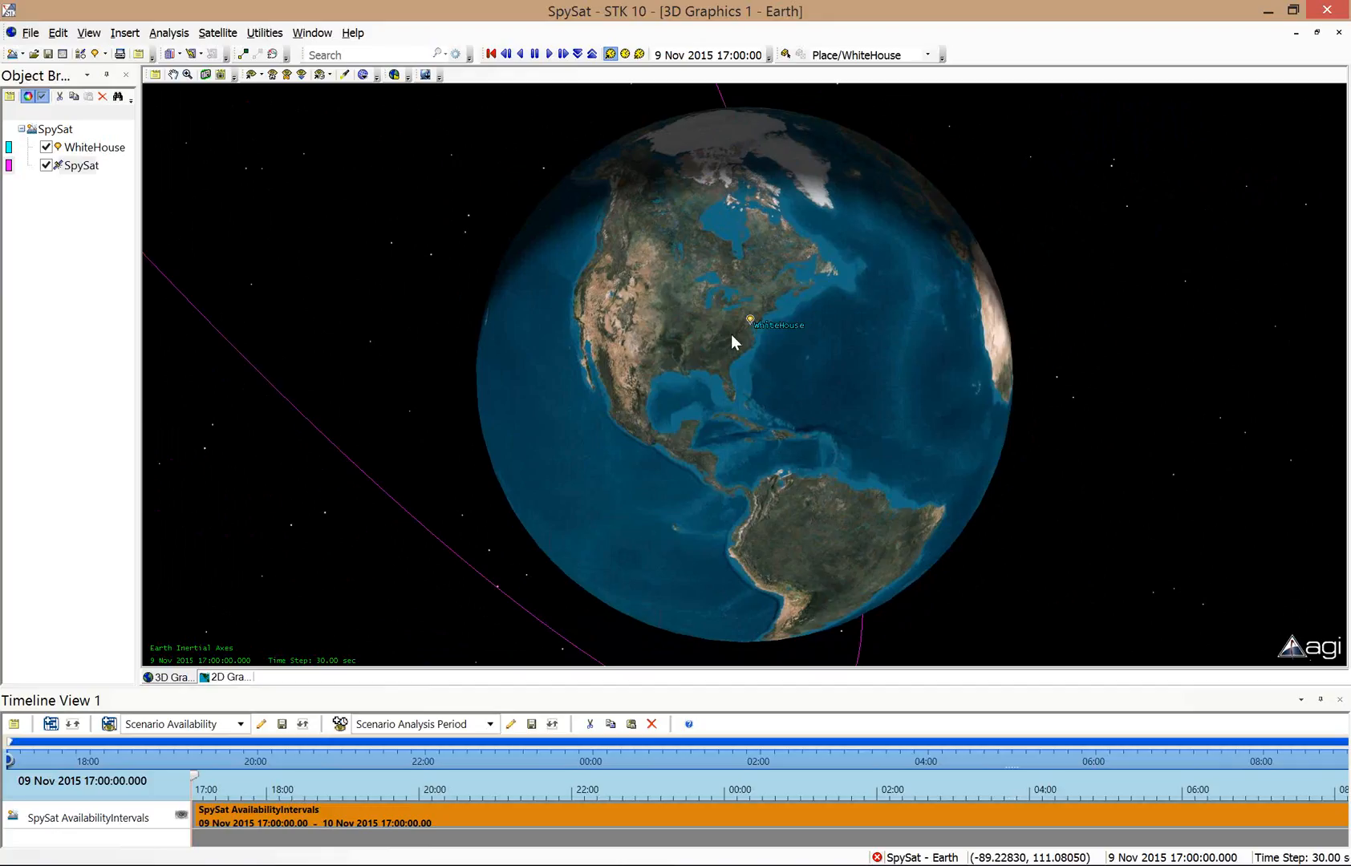
scroll(731, 335, up, 3)
scroll(732, 334, down, 4)
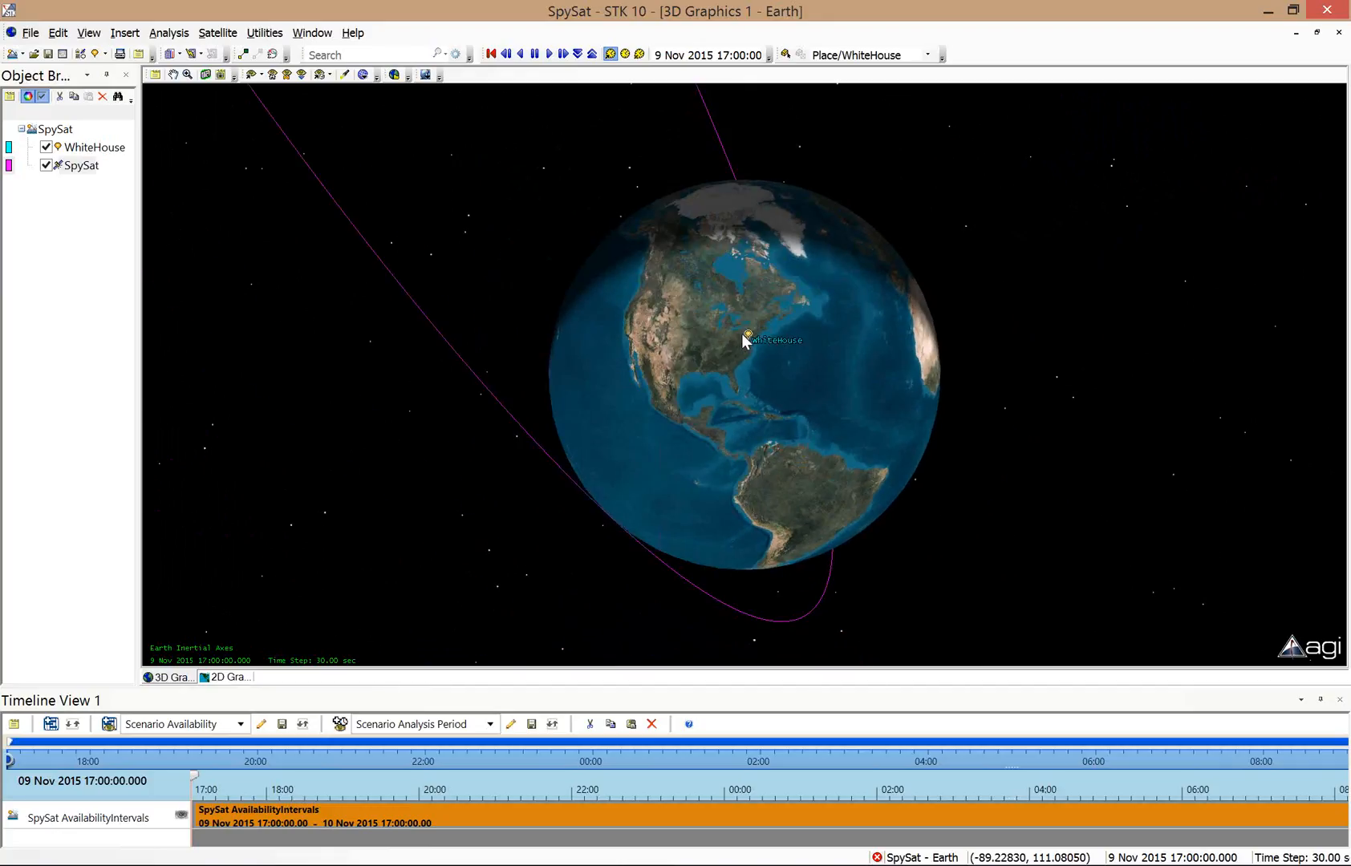
scroll(738, 334, up, 6)
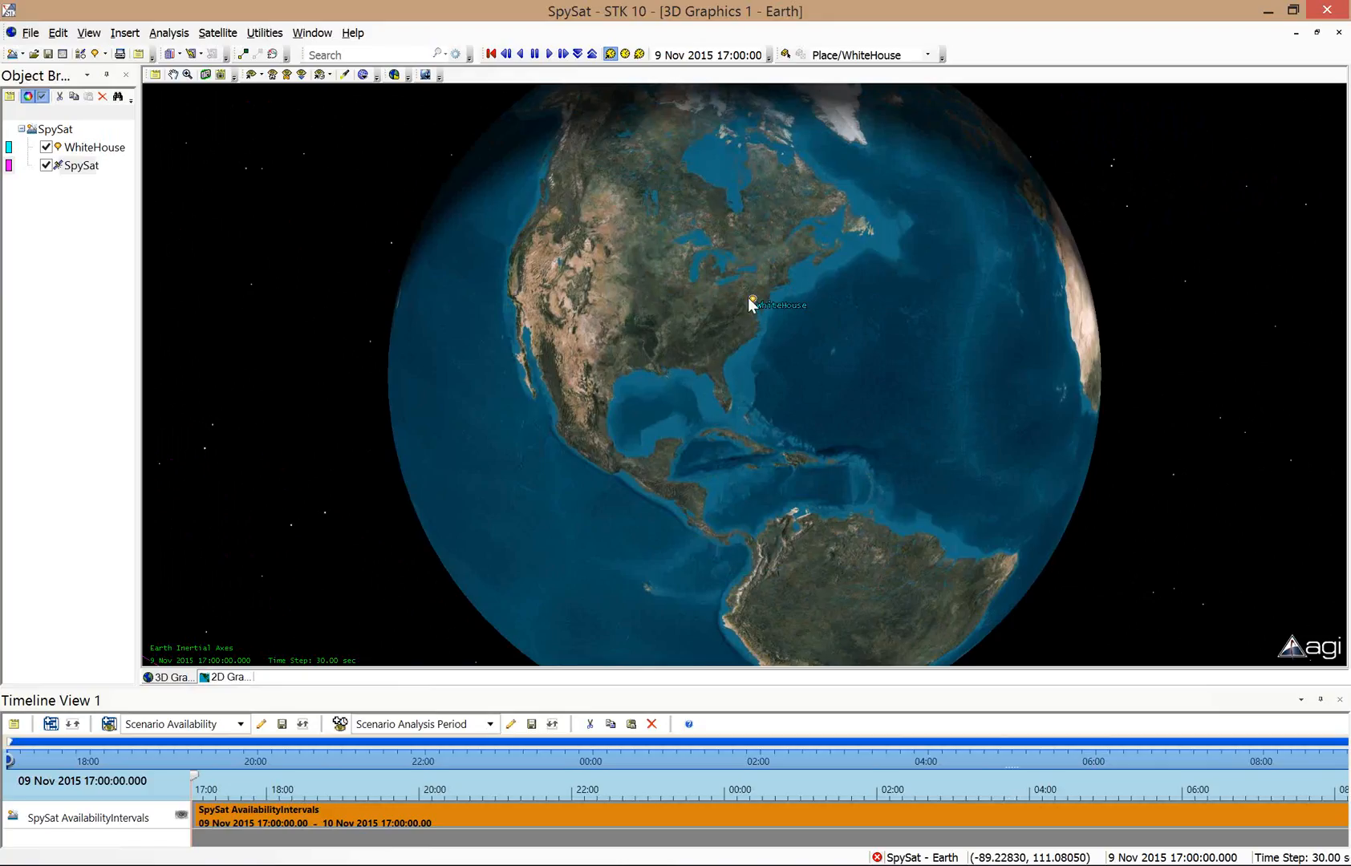
Examine the satellite imagery of the eastern United States around WhiteHouse at close and wide range on the 3D globe.
right_click(749, 296)
click(705, 318)
mouse_move(706, 318)
right_down()
mouse_move(710, 337)
mouse_move(703, 305)
mouse_move(727, 444)
mouse_move(731, 250)
mouse_move(734, 310)
mouse_move(745, 274)
right_up()
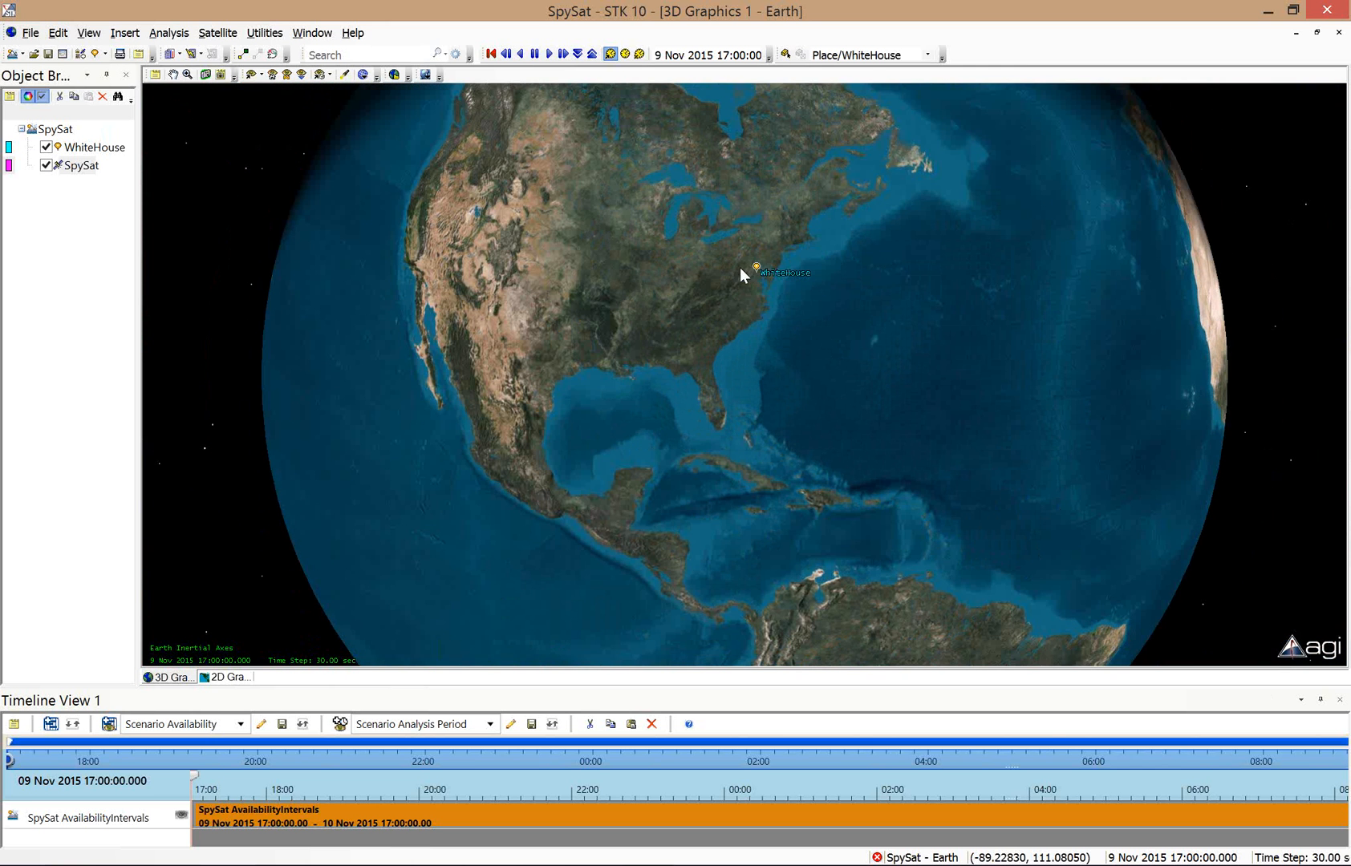
drag(761, 283, 761, 289)
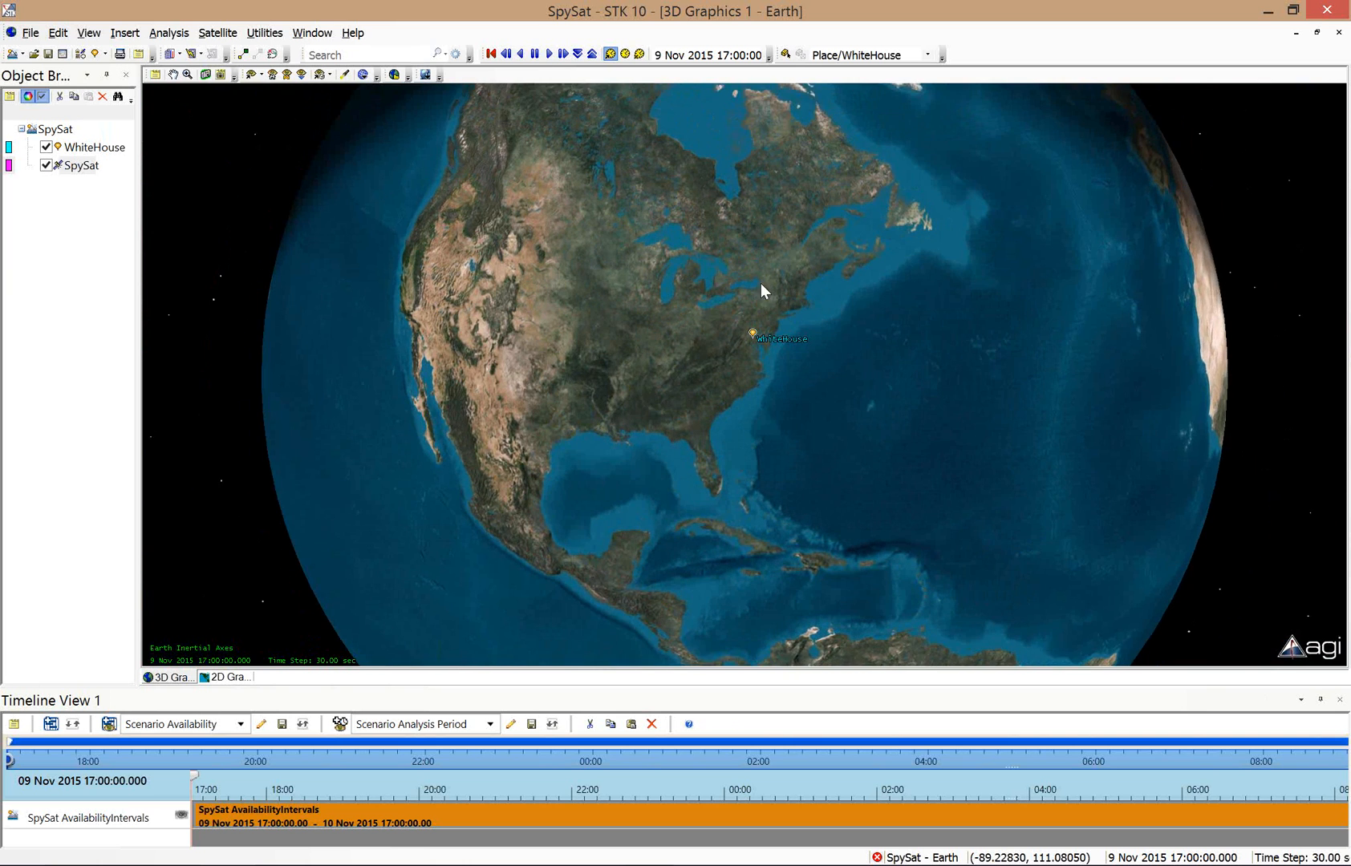
right_drag(756, 334, 775, 463)
right_drag(816, 163, 783, 341)
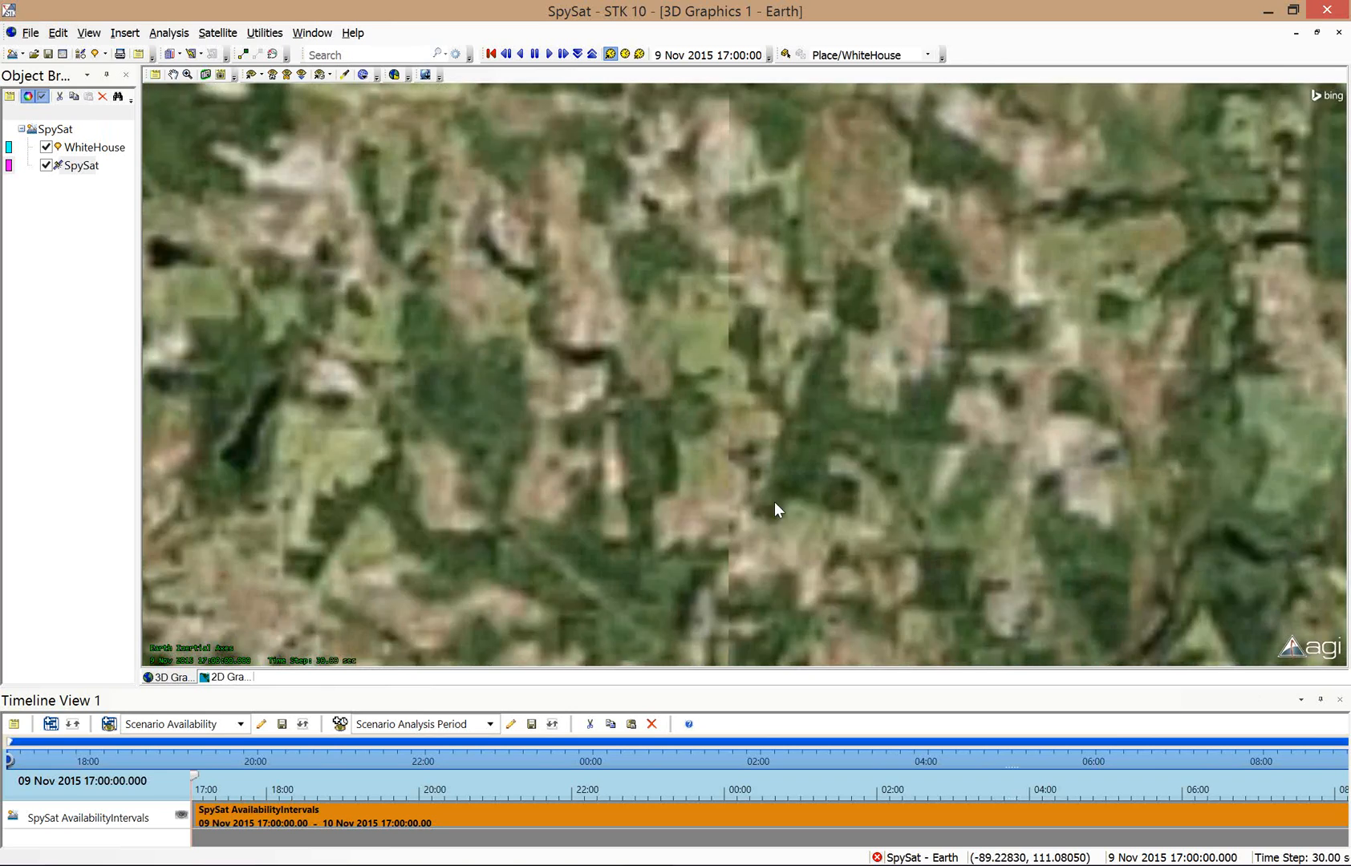
scroll(799, 467, down, 6)
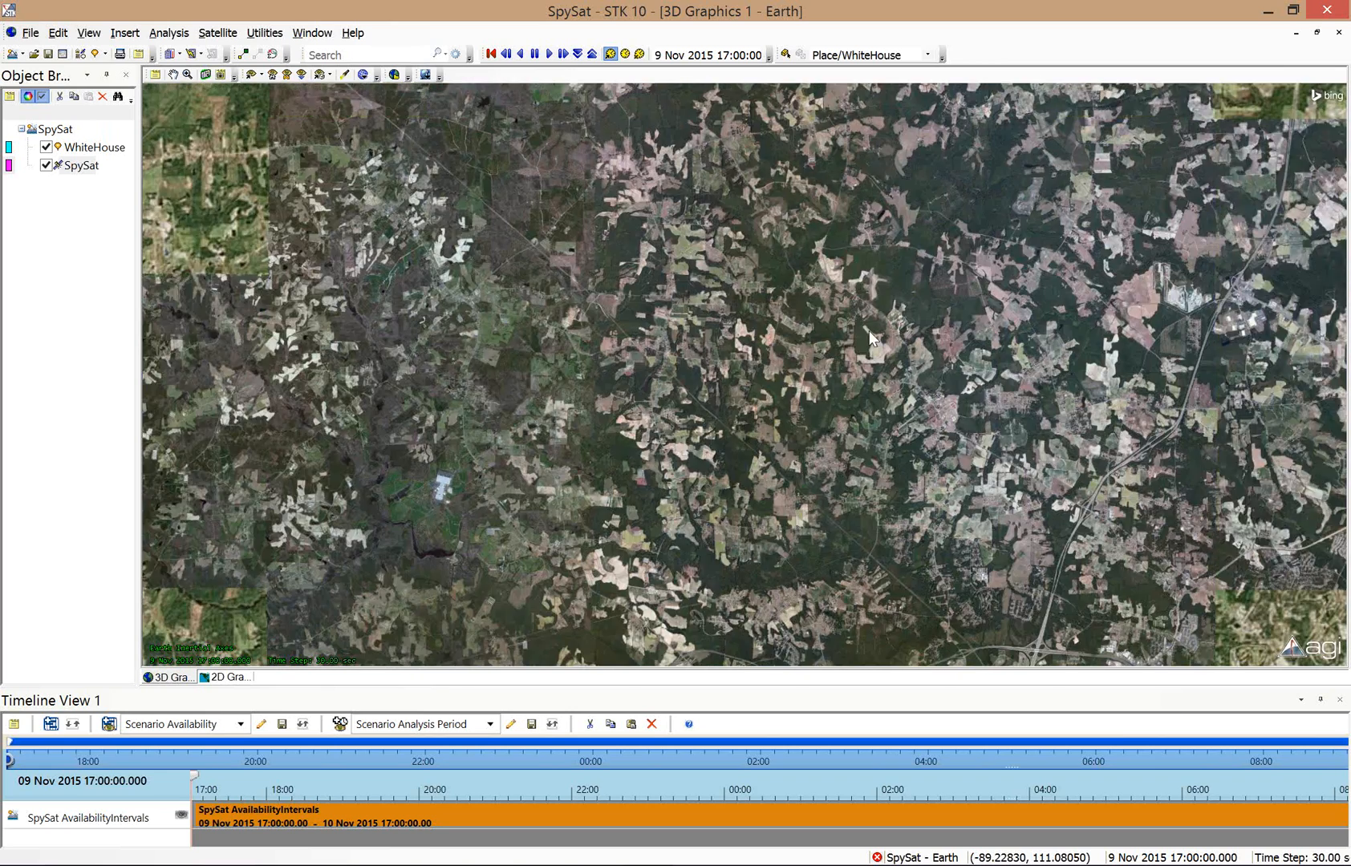
mouse_move(869, 330)
mouse_down()
mouse_move(816, 342)
mouse_move(866, 331)
mouse_move(850, 349)
mouse_up()
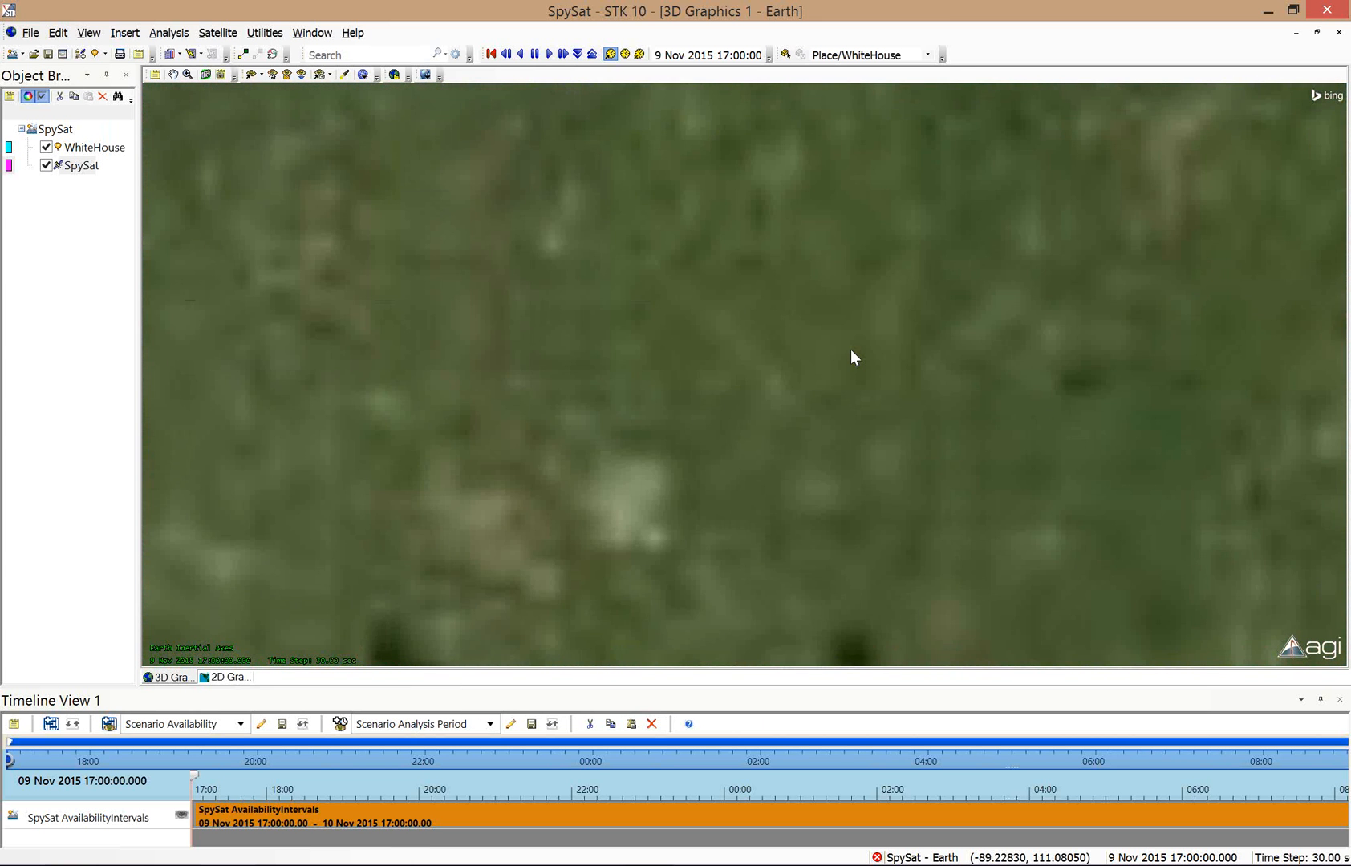
scroll(792, 332, up, 5)
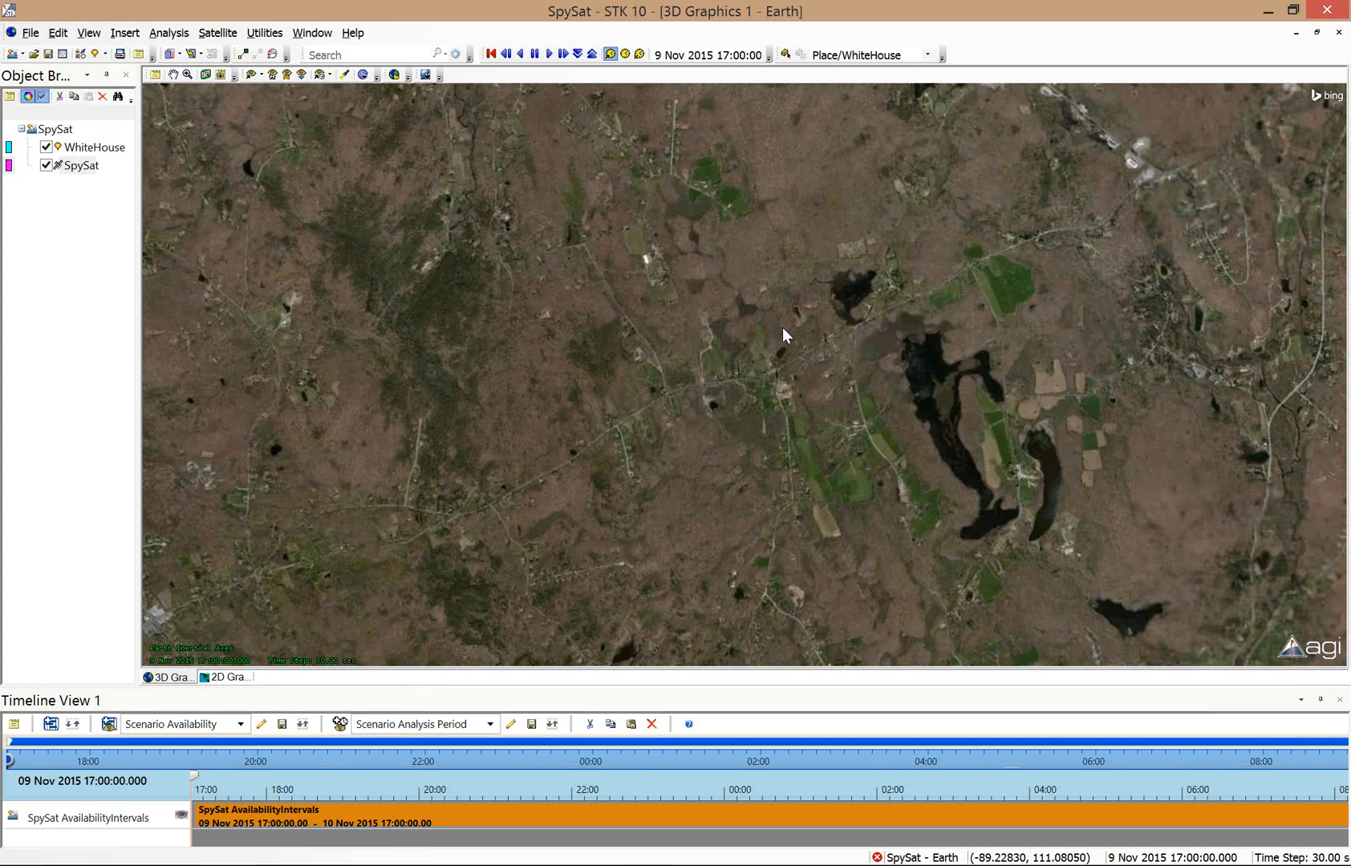
scroll(783, 329, down, 10)
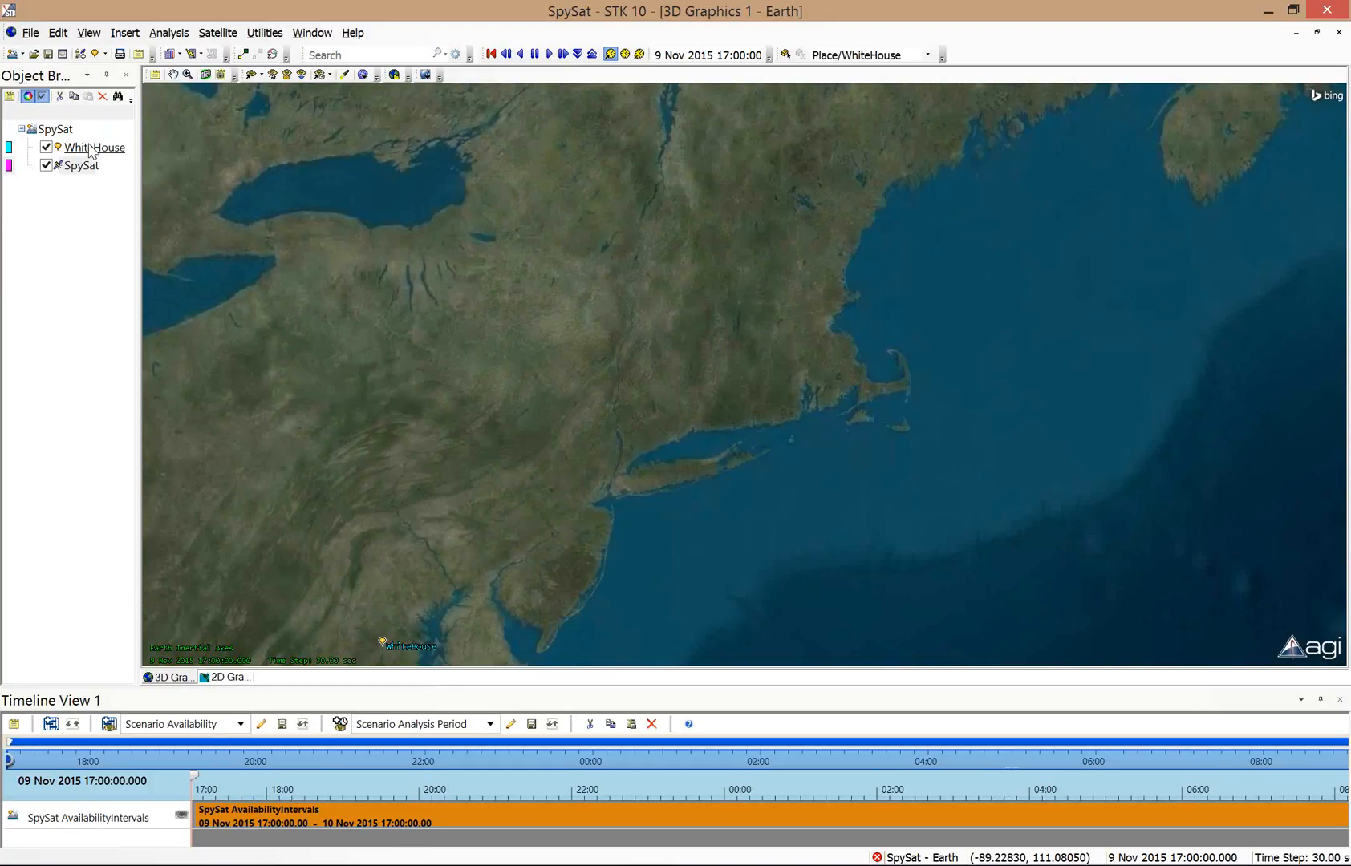
Zoom the 3D view to the WhiteHouse place and inspect the building and its surrounding grounds.
right_click(92, 151)
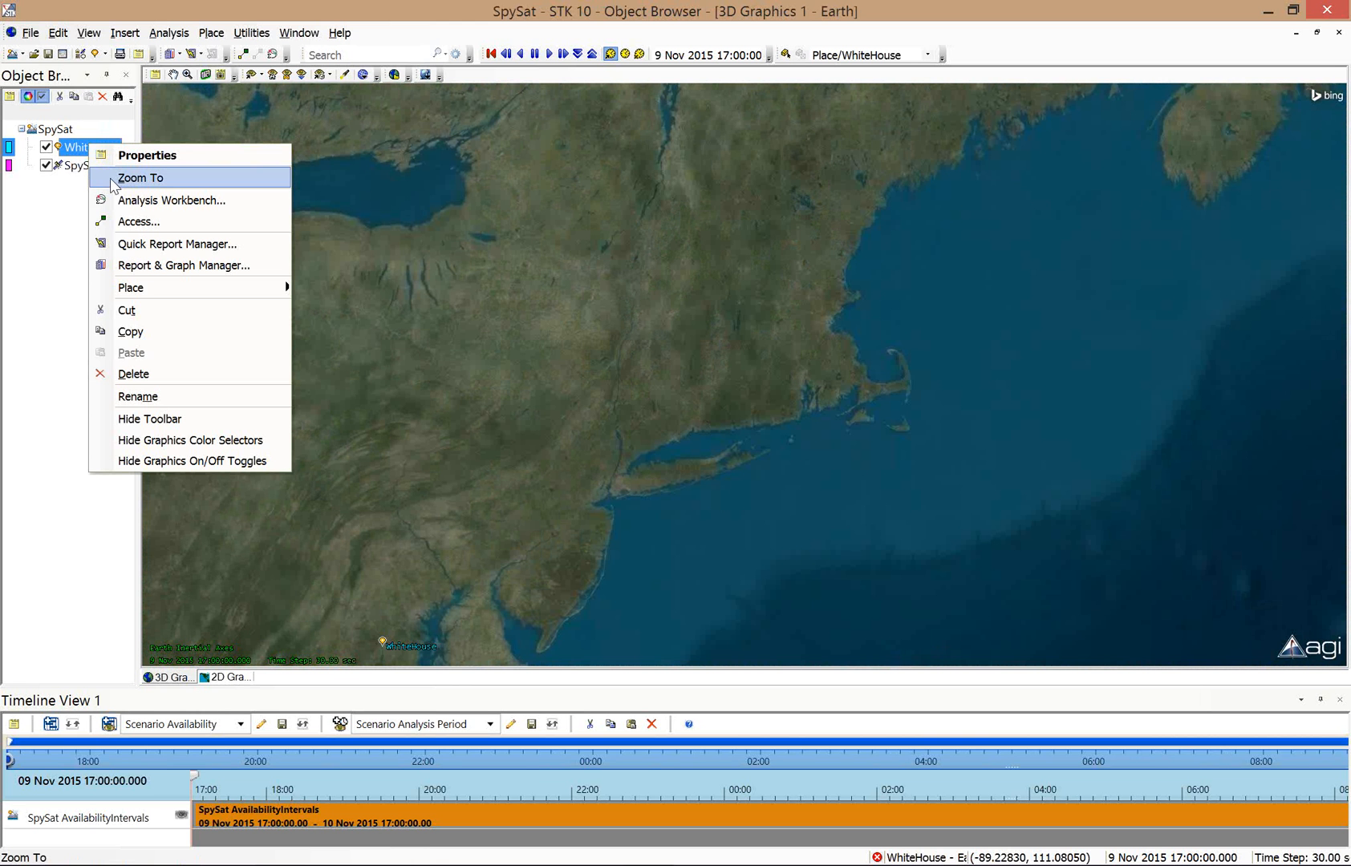
click(112, 181)
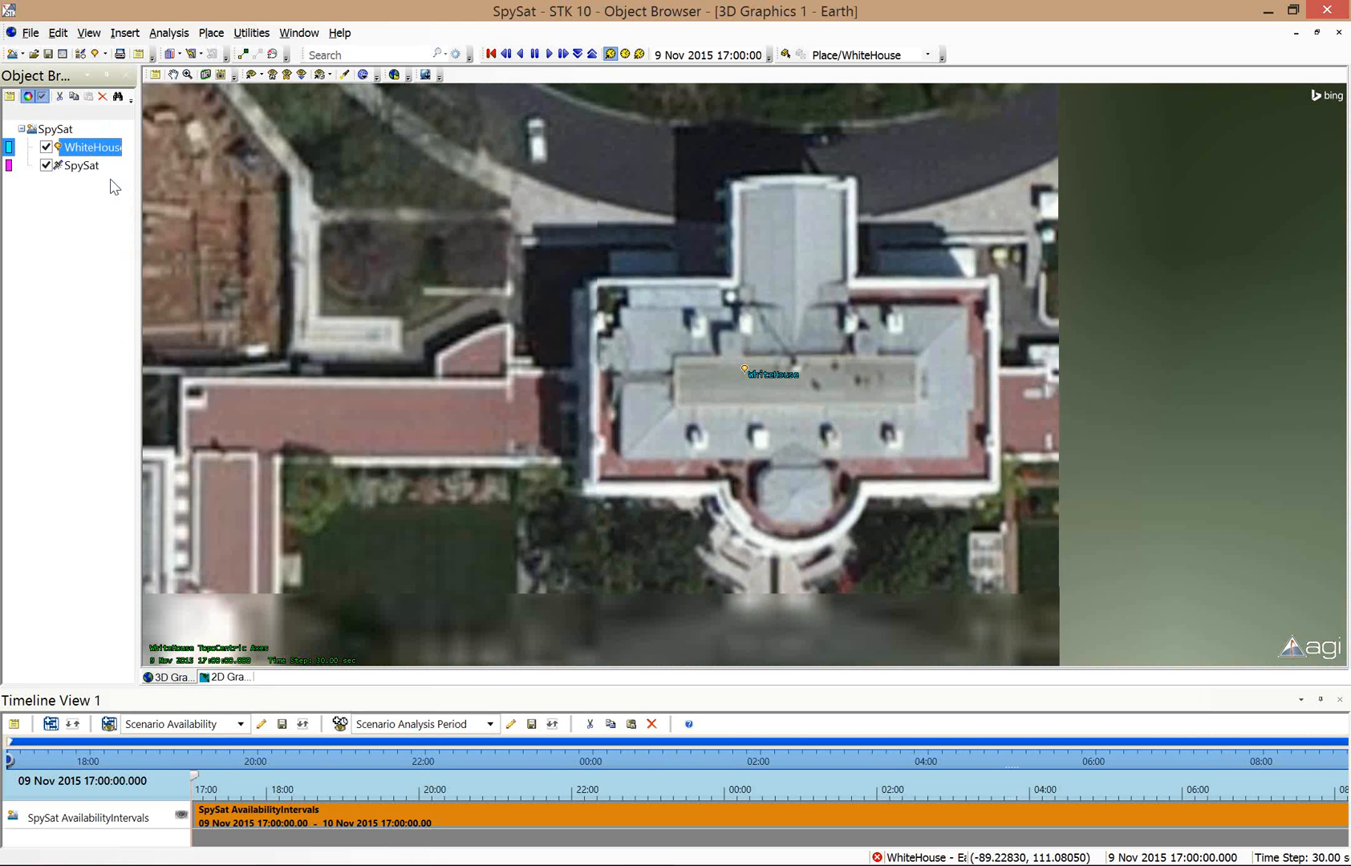
click(1026, 812)
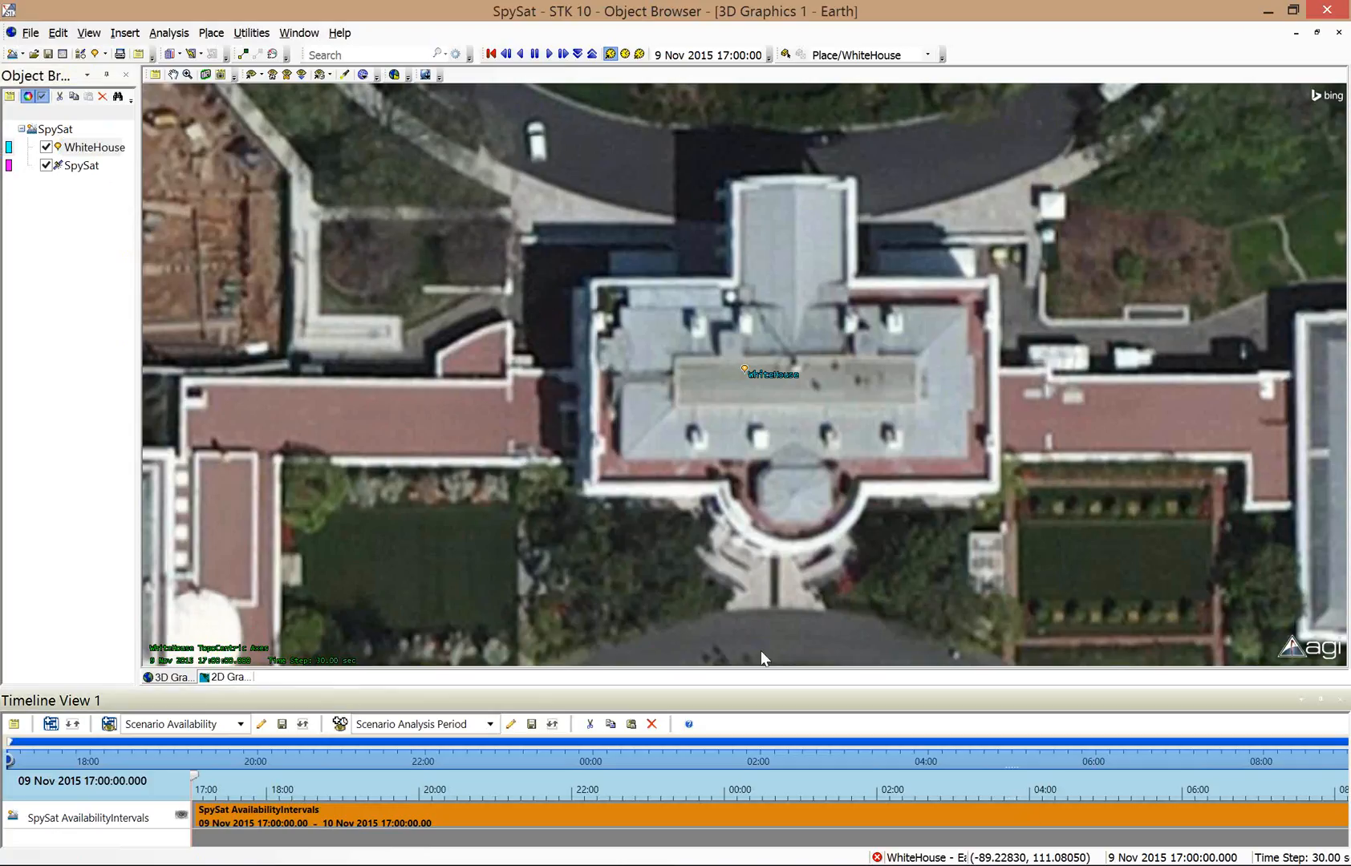
click(706, 364)
scroll(704, 358, down, 5)
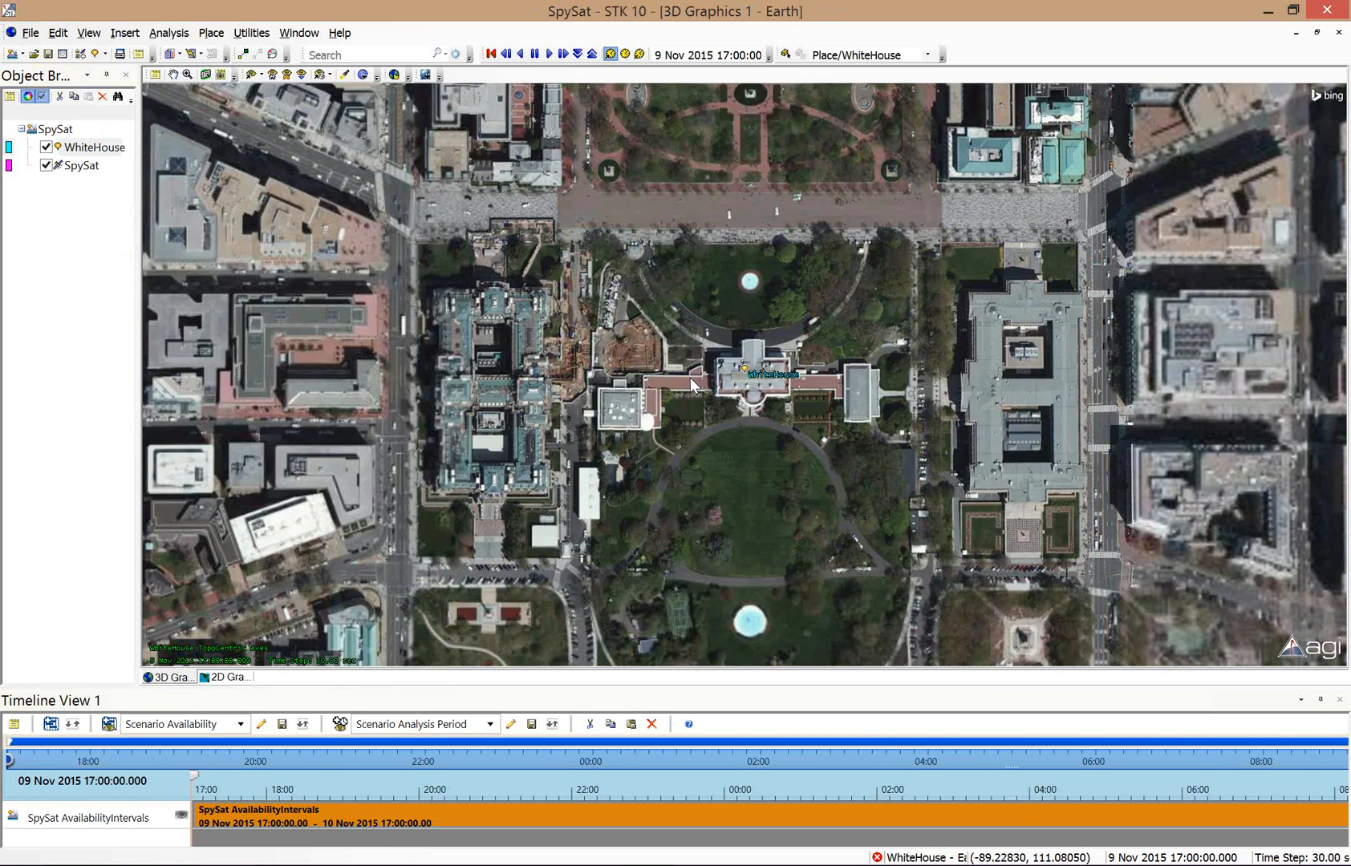
scroll(695, 365, down, 5)
drag(695, 360, 802, 474)
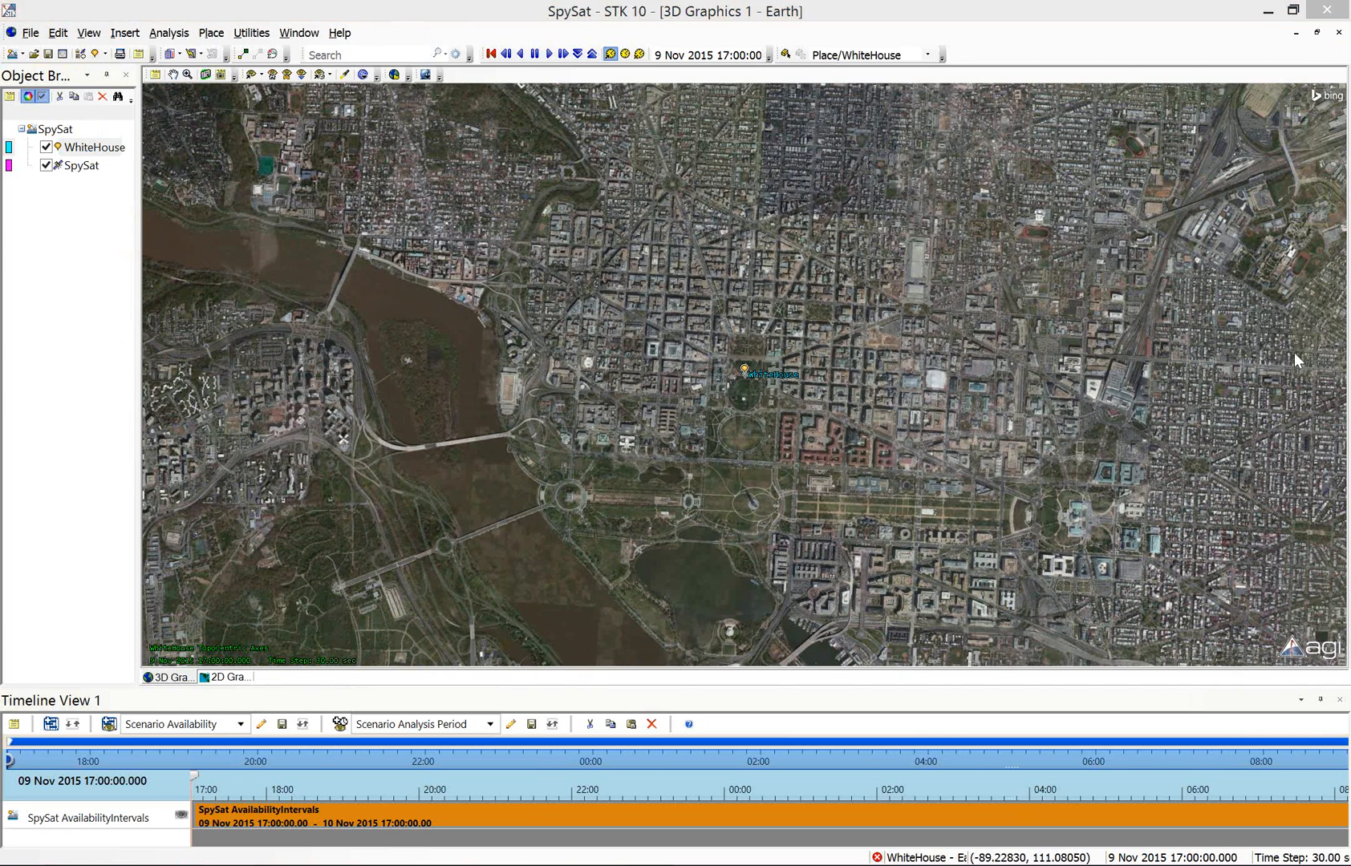
Examine the city and river area surrounding WhiteHouse at several zoom levels.
click(1084, 37)
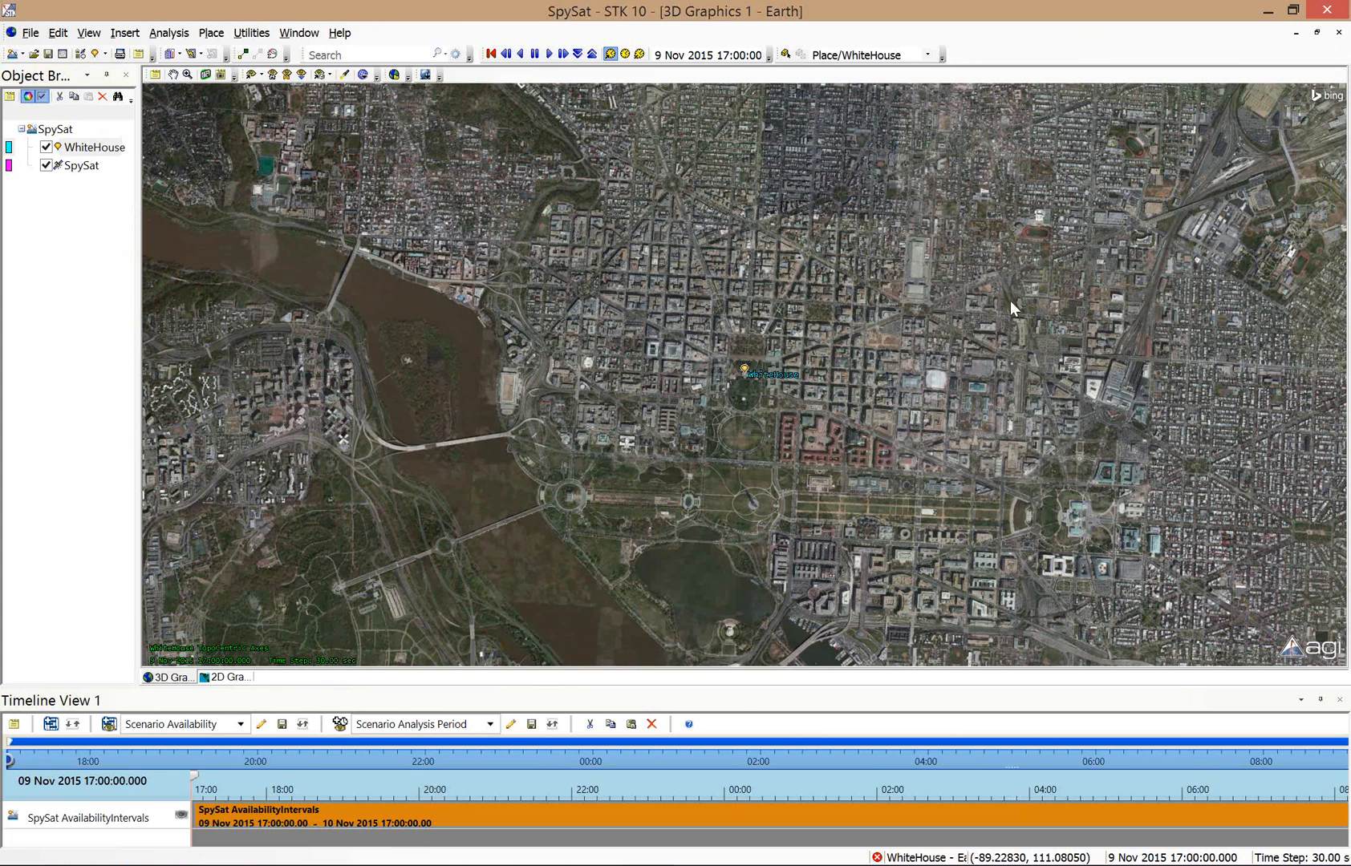
scroll(759, 385, down, 1)
scroll(756, 381, down, 2)
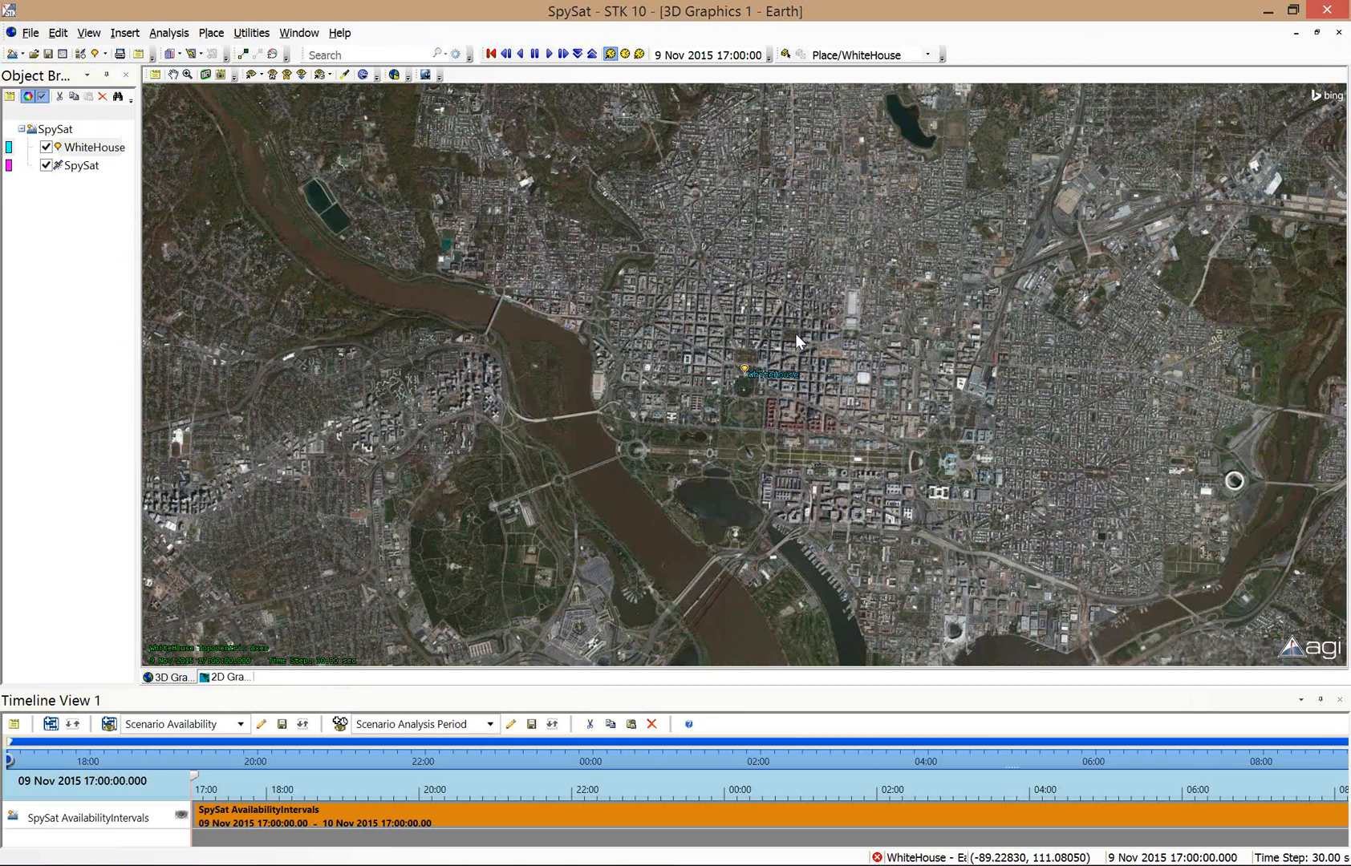
scroll(795, 332, up, 5)
scroll(827, 407, up, 3)
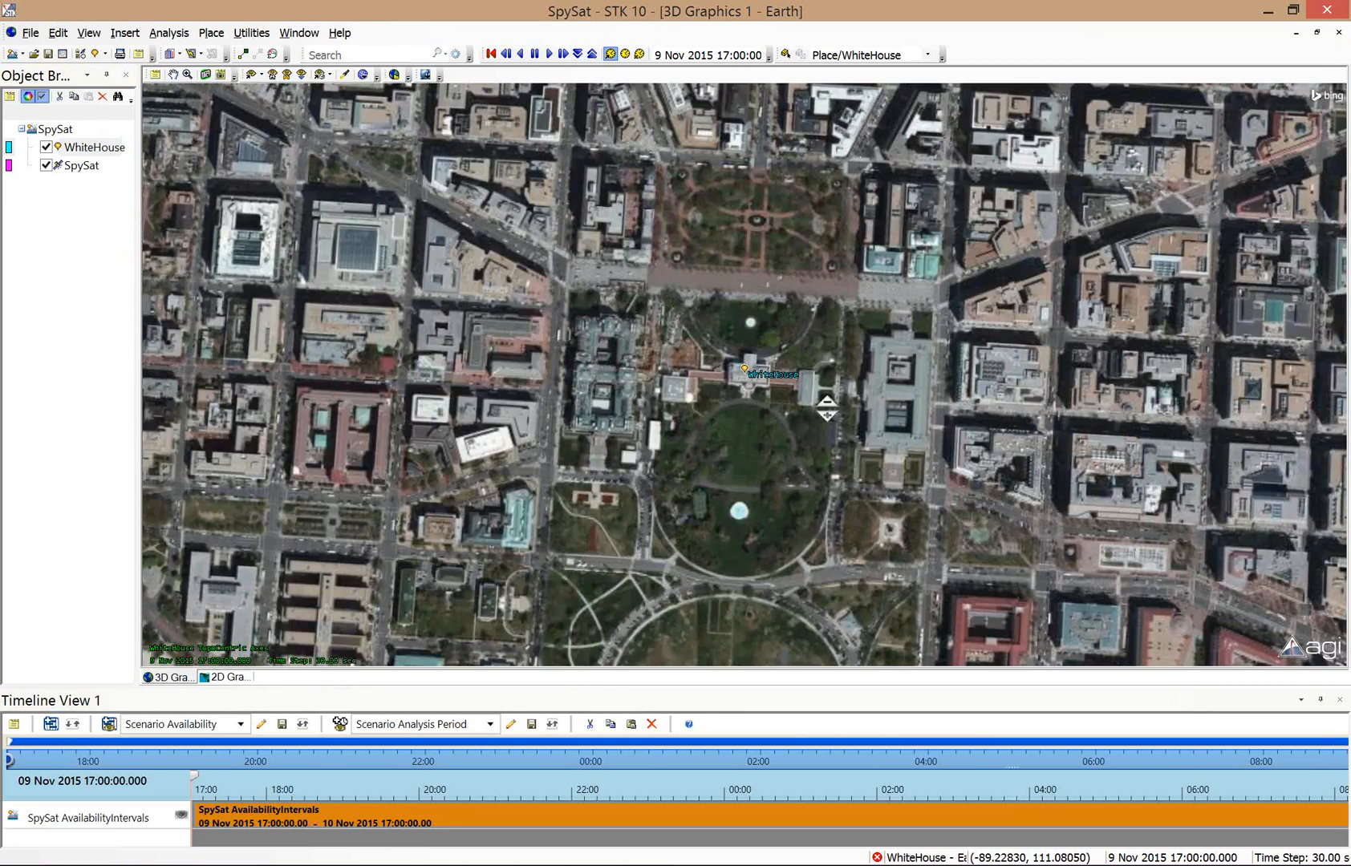
scroll(827, 406, down, 4)
scroll(829, 301, up, 3)
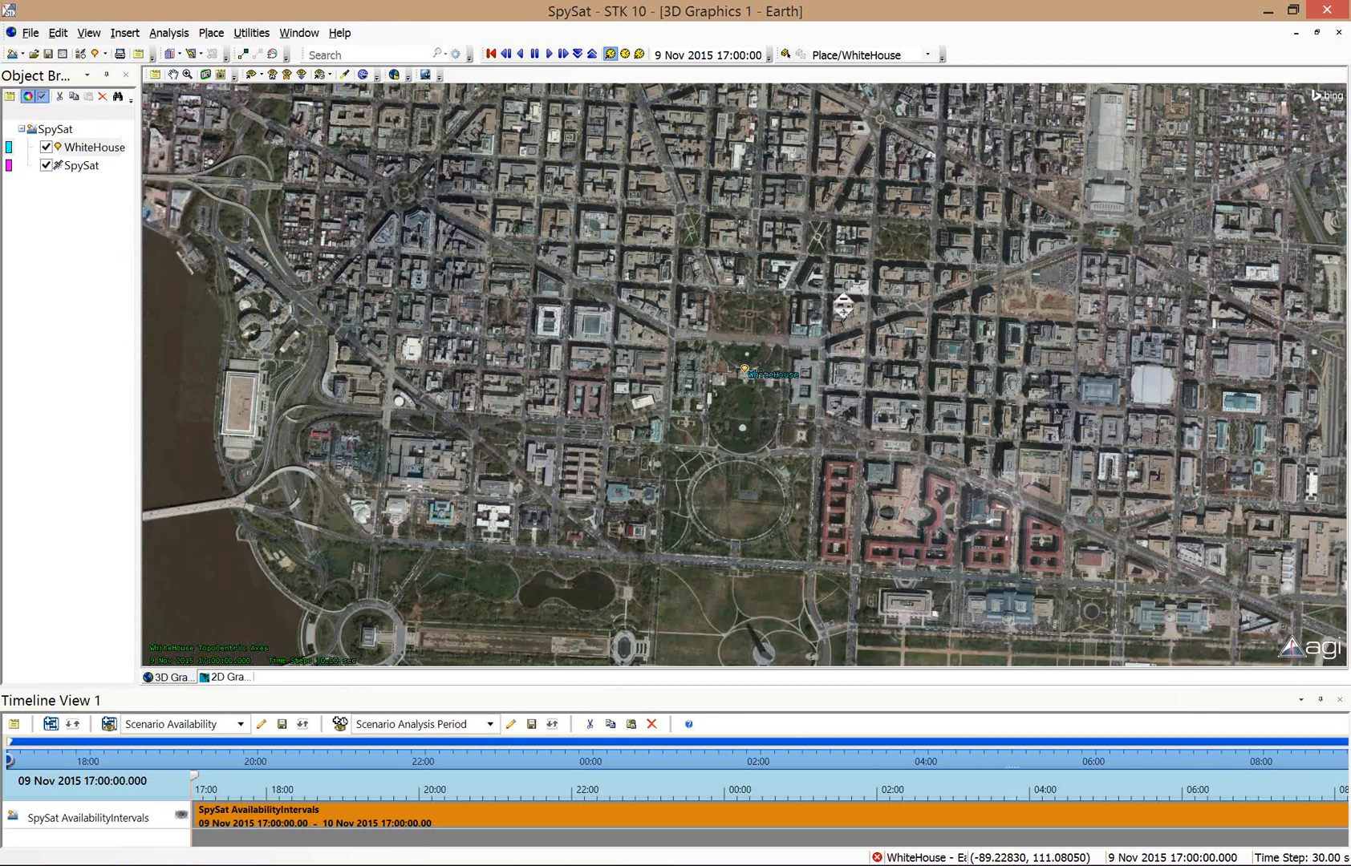
scroll(777, 431, down, 5)
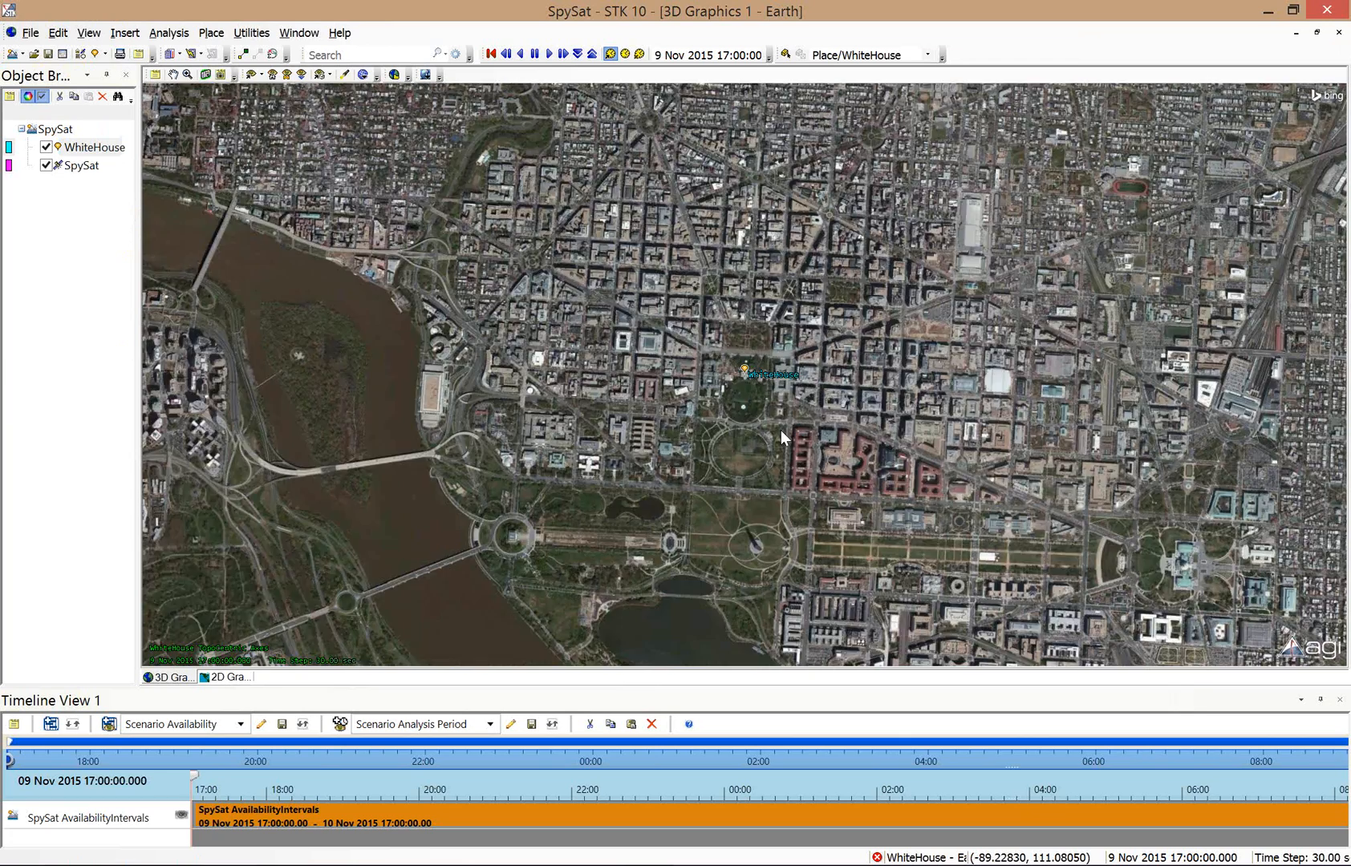
scroll(794, 417, down, 3)
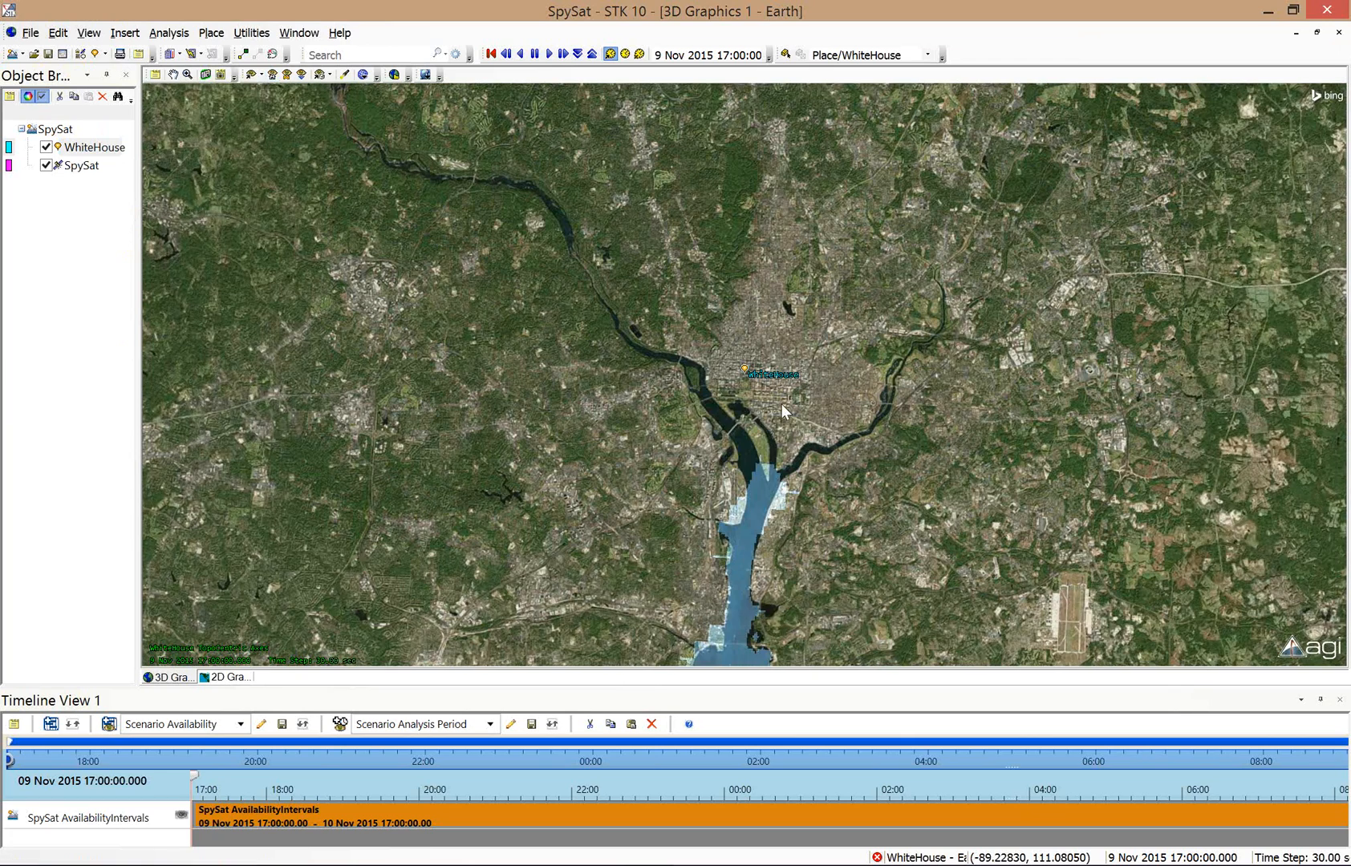
Restore the 3D home view of Earth and rotate the globe to examine SpySat's orbit from several sides.
click(273, 77)
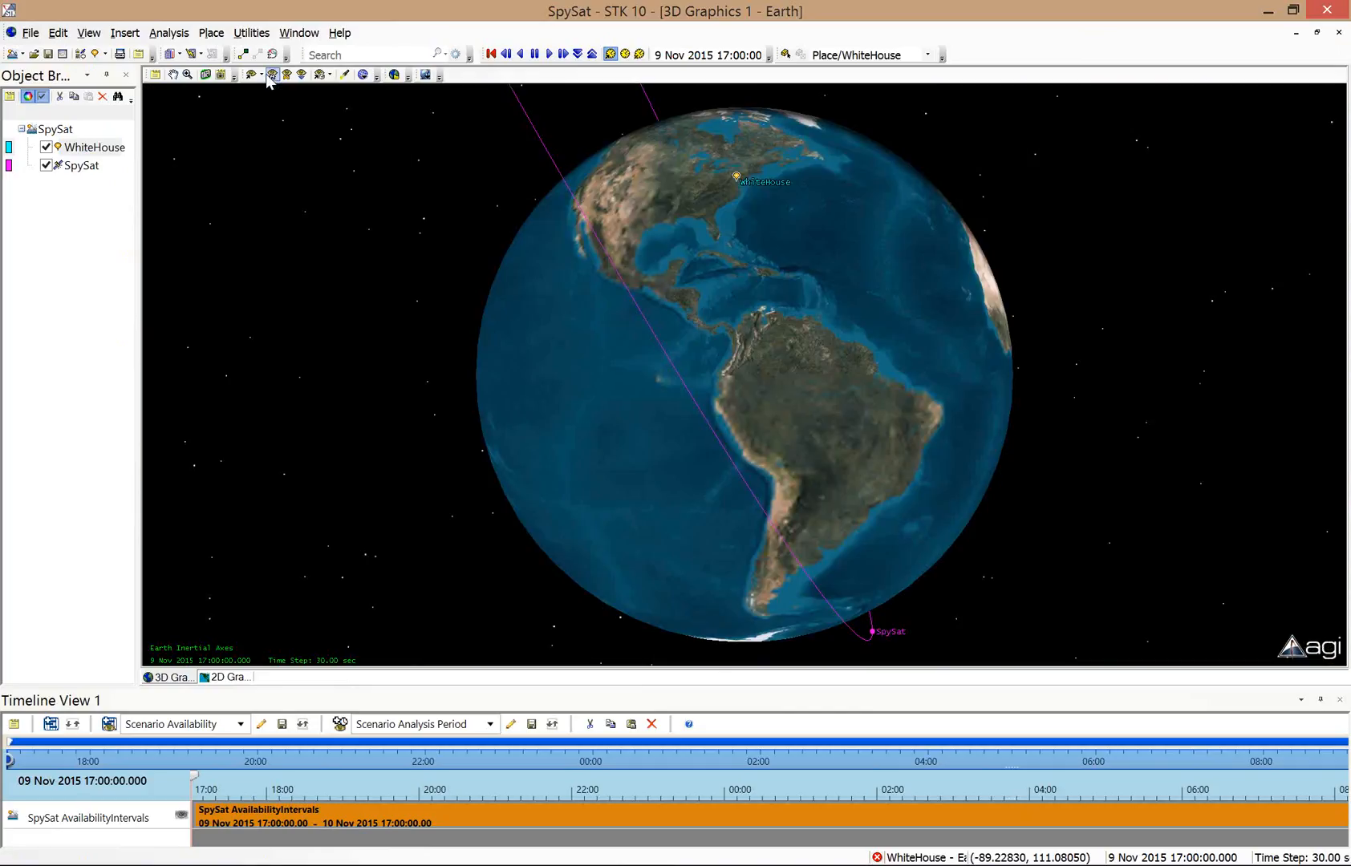
drag(717, 147, 718, 206)
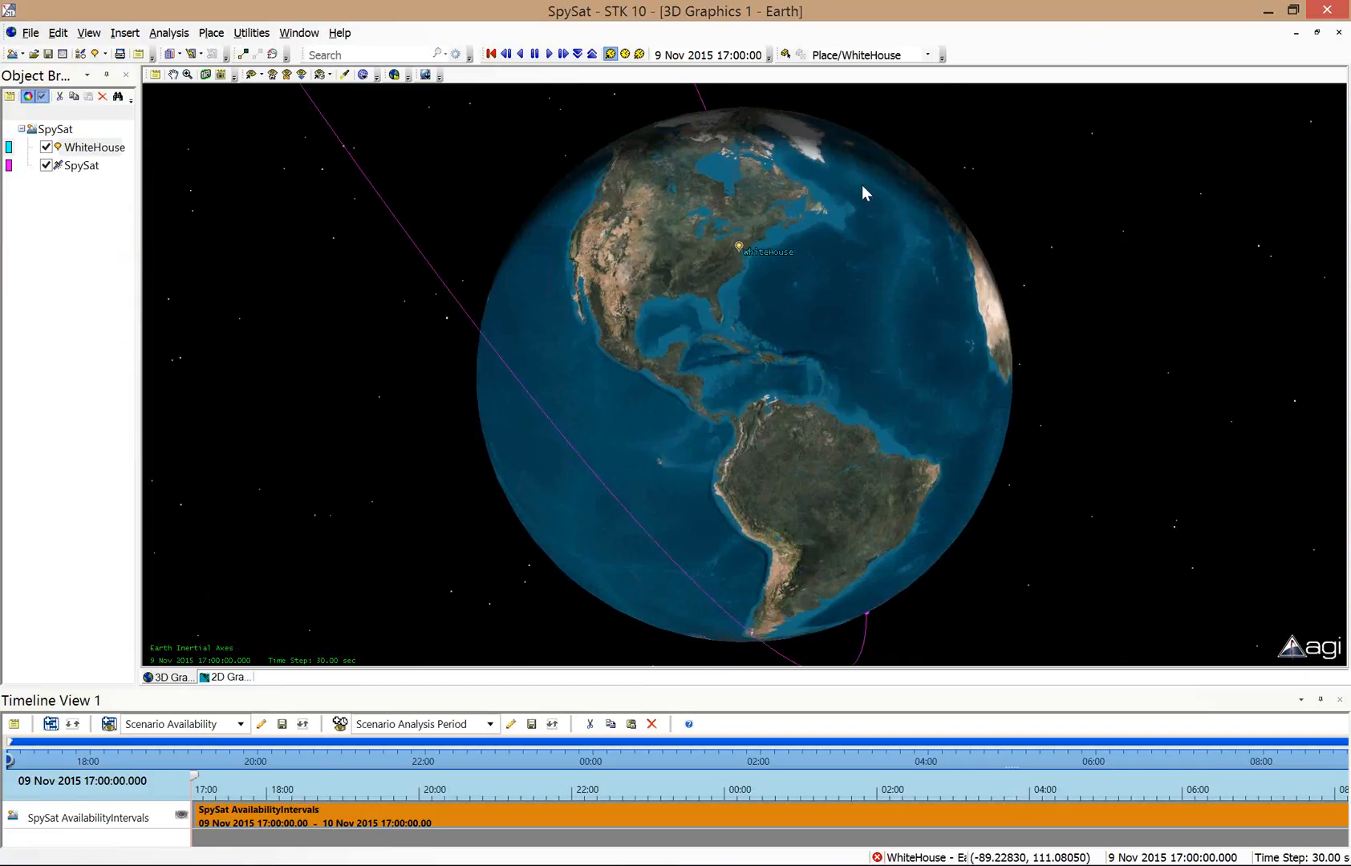
drag(859, 190, 580, 275)
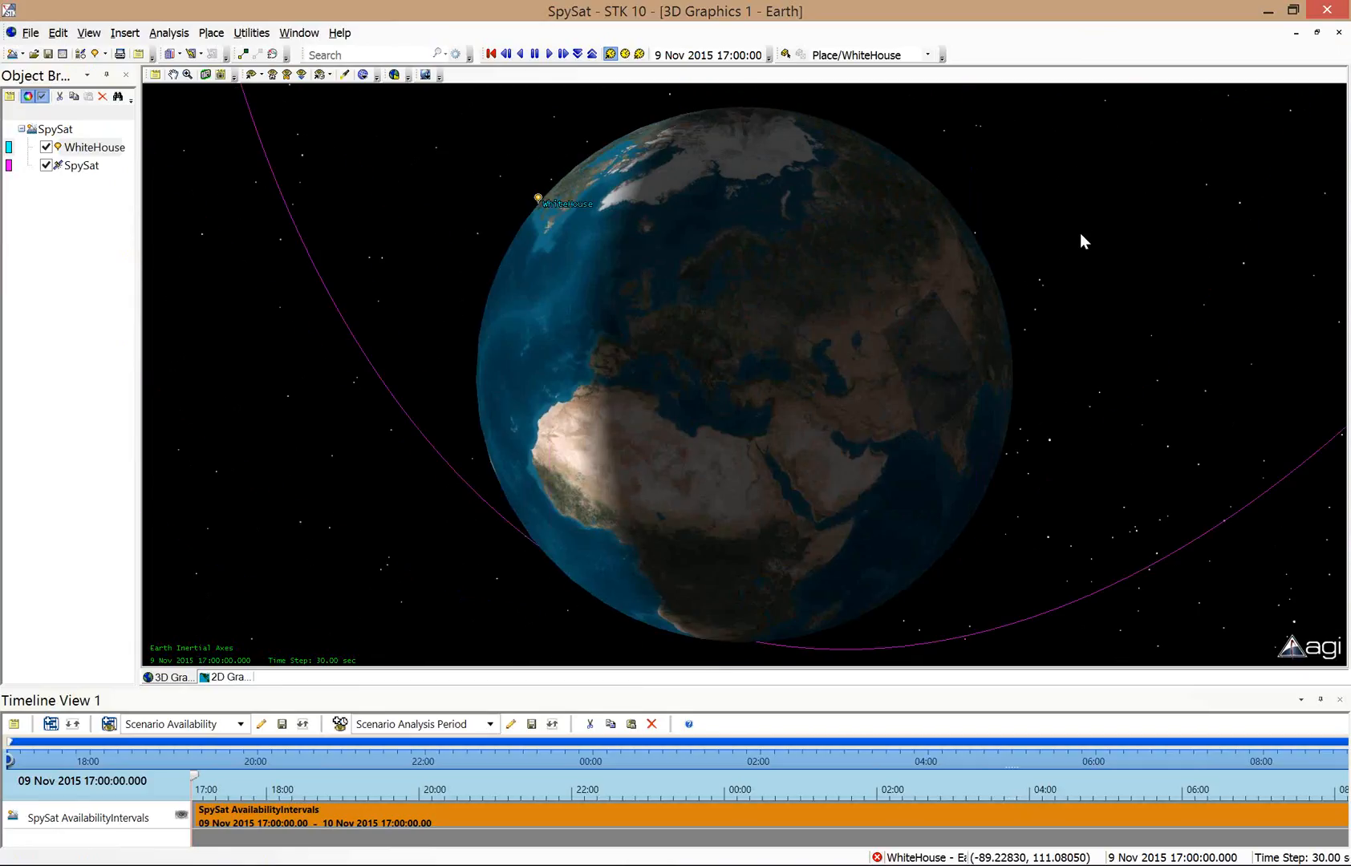
drag(1080, 234, 858, 270)
drag(1120, 266, 1119, 265)
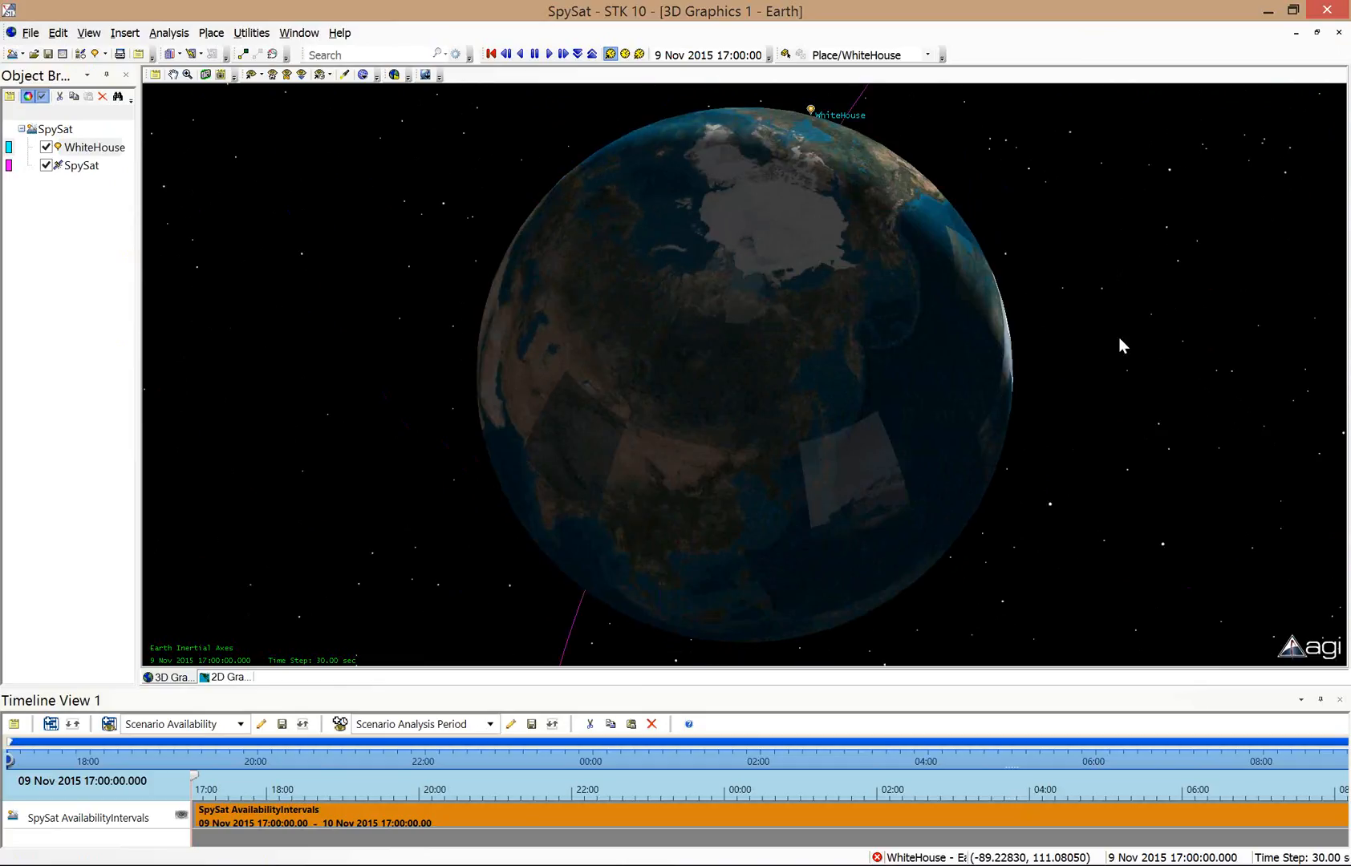
mouse_move(992, 336)
mouse_down()
mouse_move(869, 305)
mouse_move(829, 341)
mouse_move(861, 399)
mouse_move(781, 385)
mouse_move(599, 312)
mouse_up()
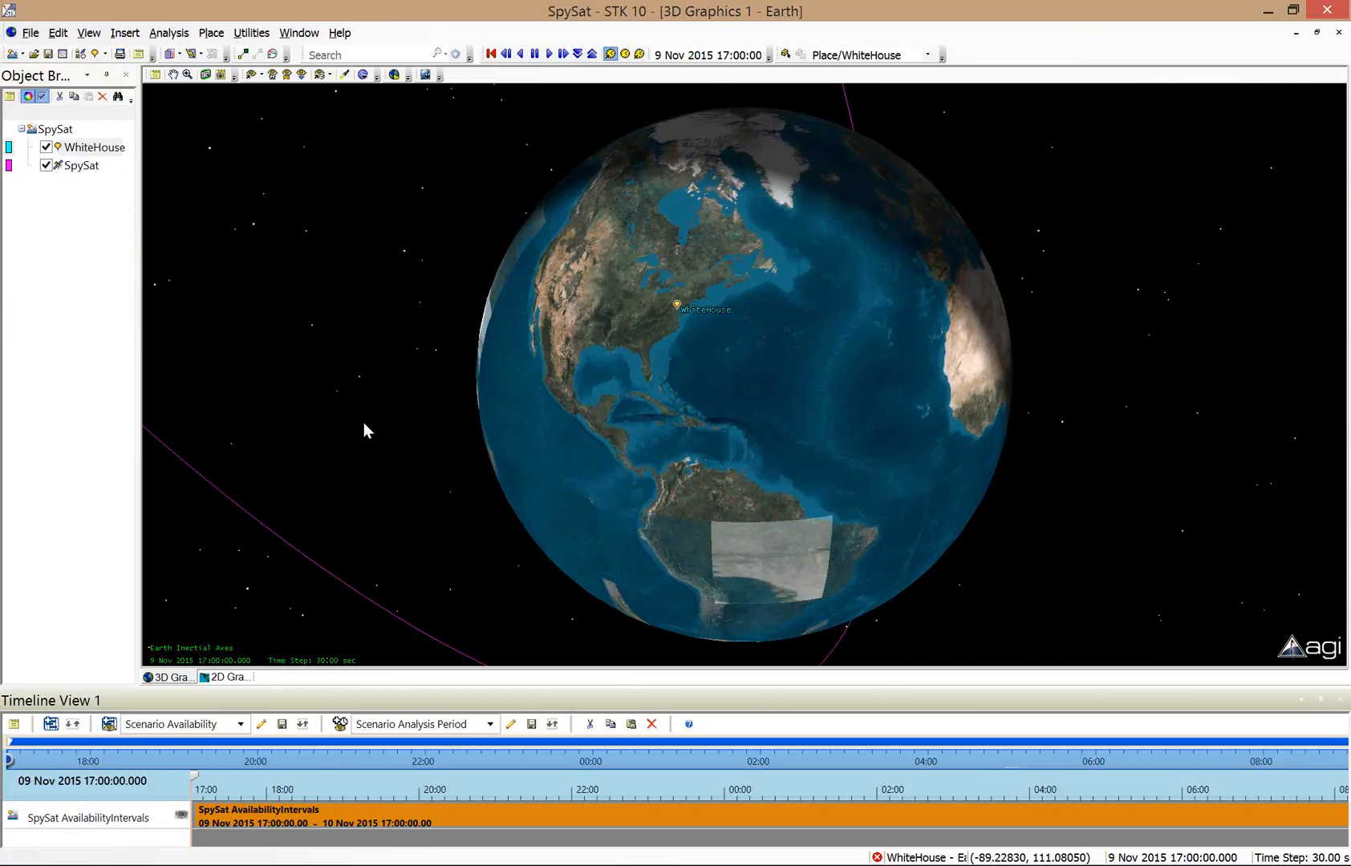
Zoom the 3D view to the SpySat satellite and inspect its model and solar panels from different angles.
right_click(65, 166)
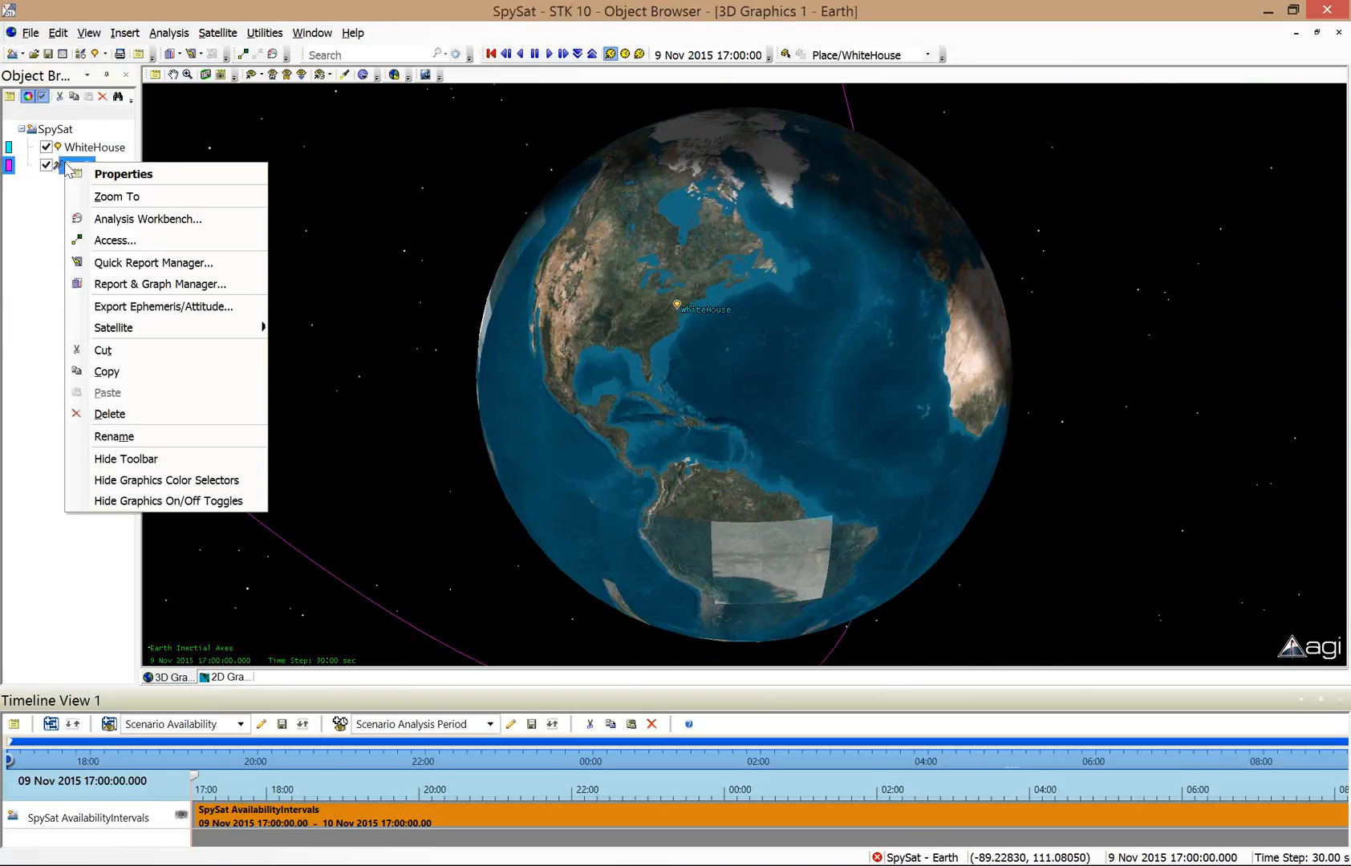
click(117, 197)
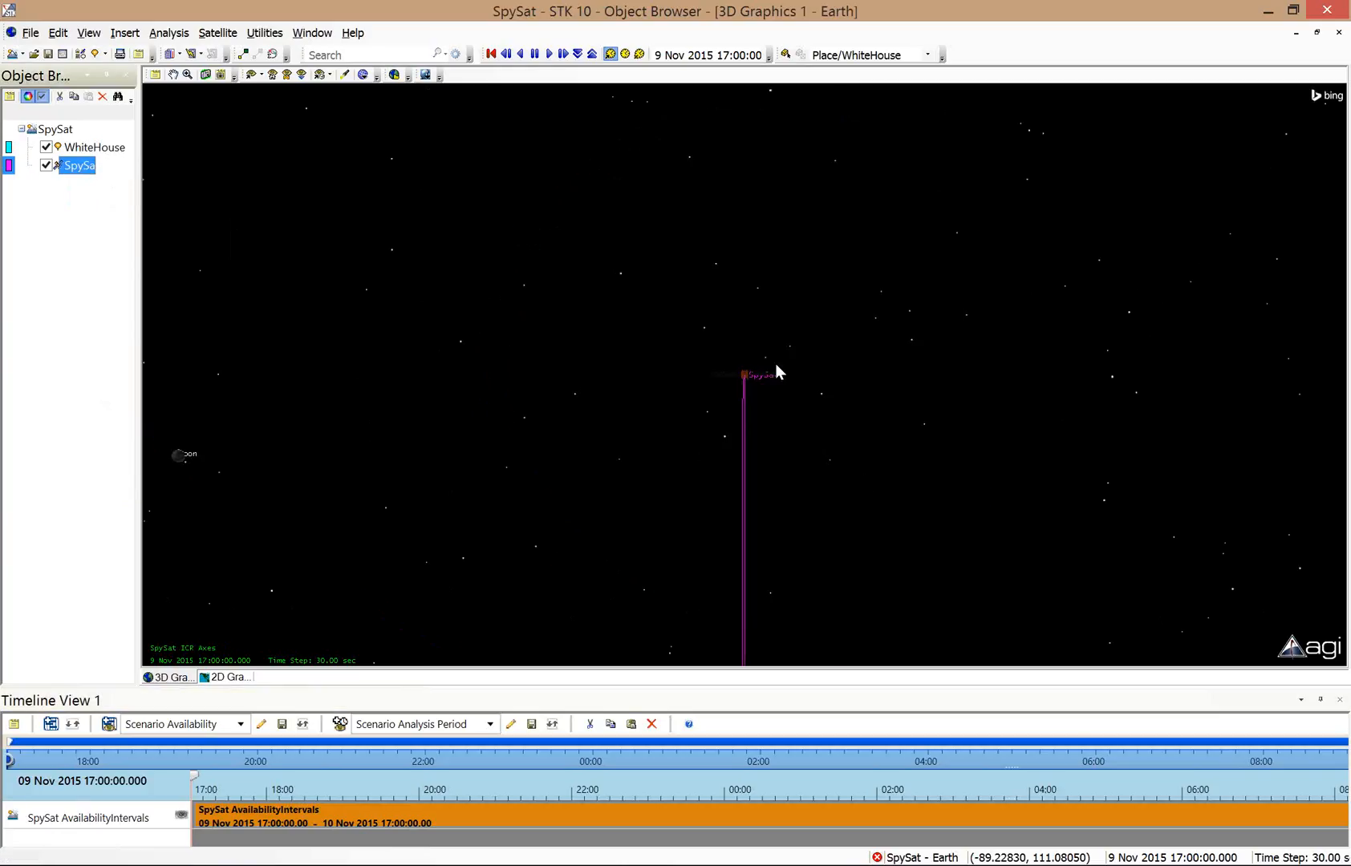
click(759, 390)
drag(753, 402, 753, 402)
scroll(754, 383, up, 5)
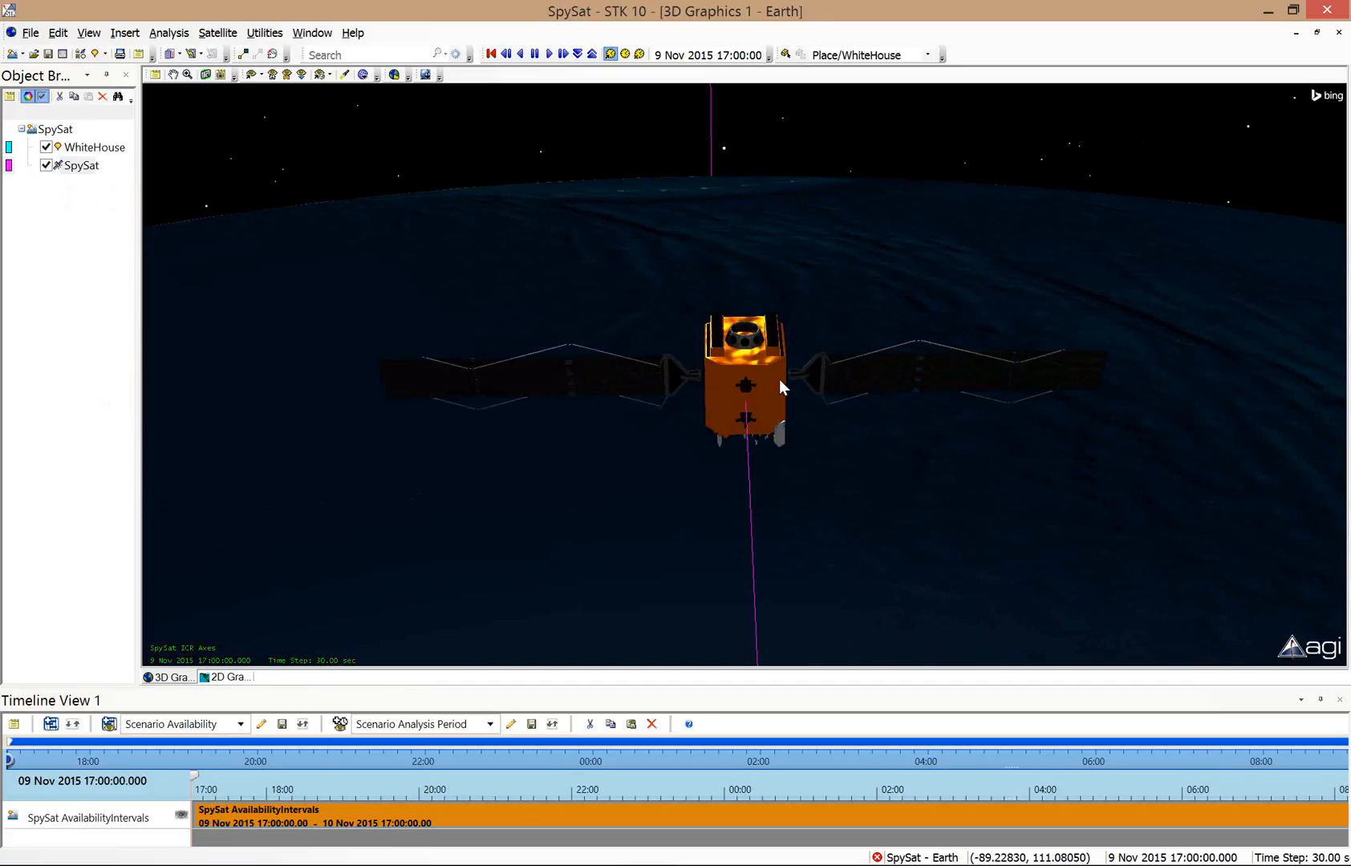
drag(734, 345, 727, 447)
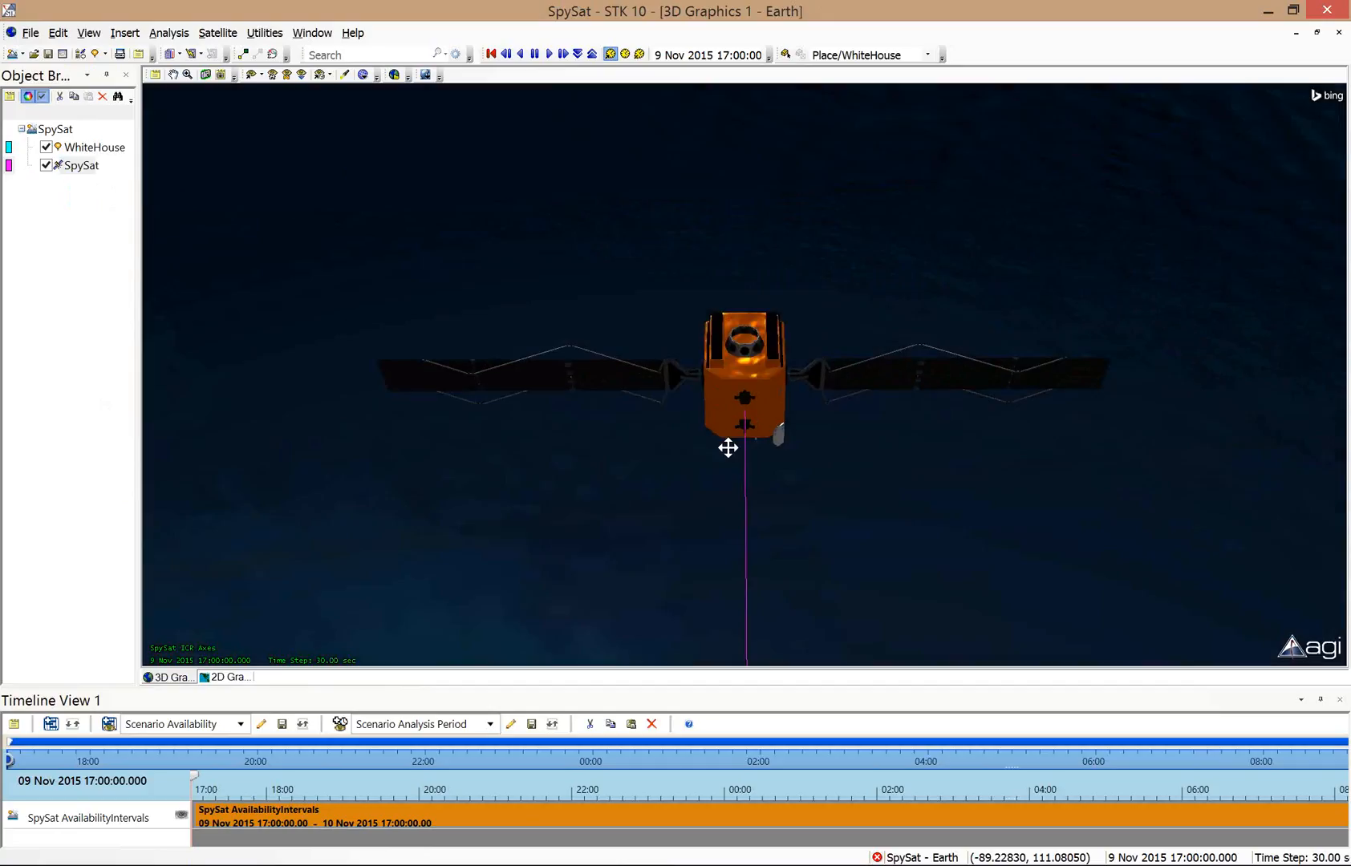
scroll(843, 369, down, 5)
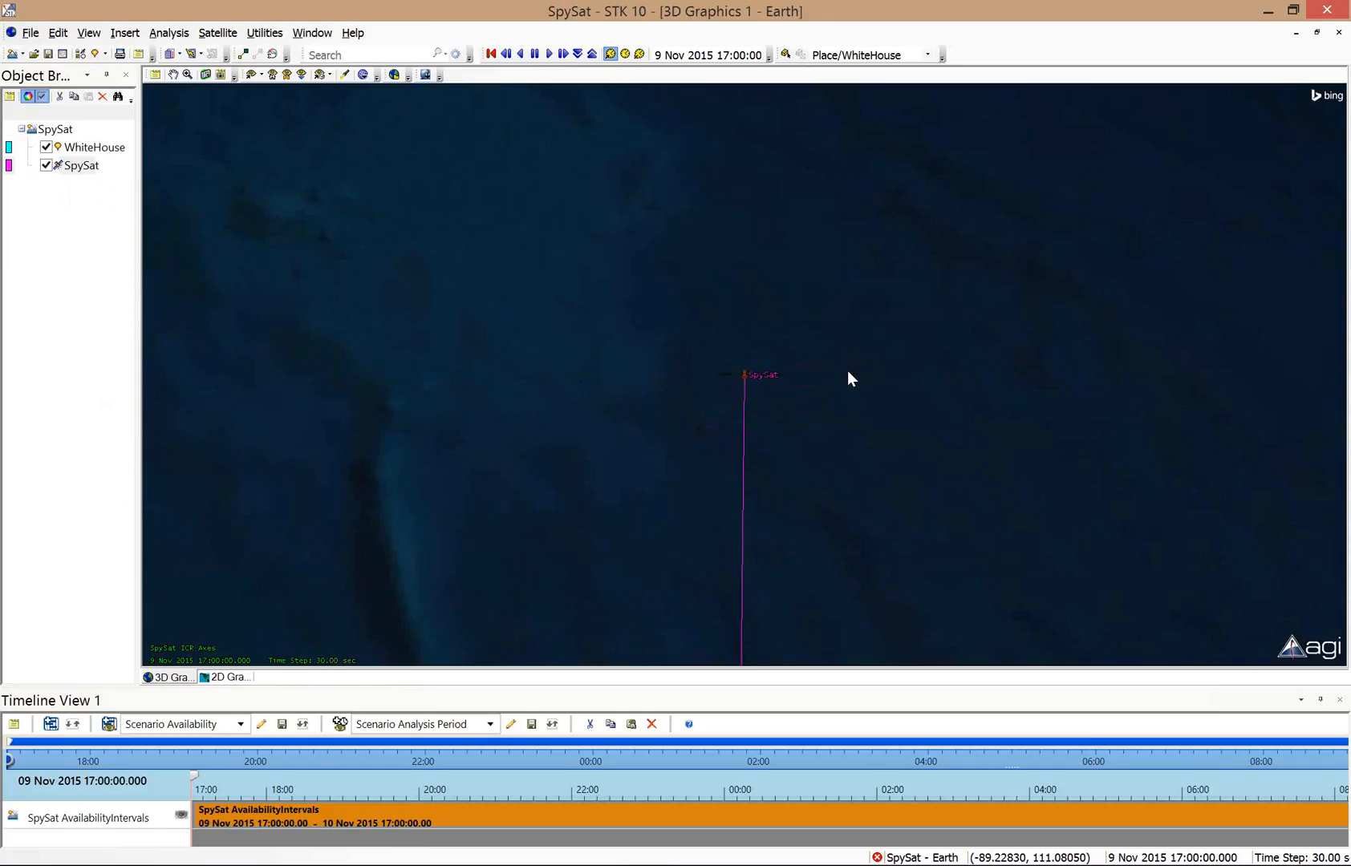
scroll(869, 347, up, 4)
drag(839, 313, 900, 261)
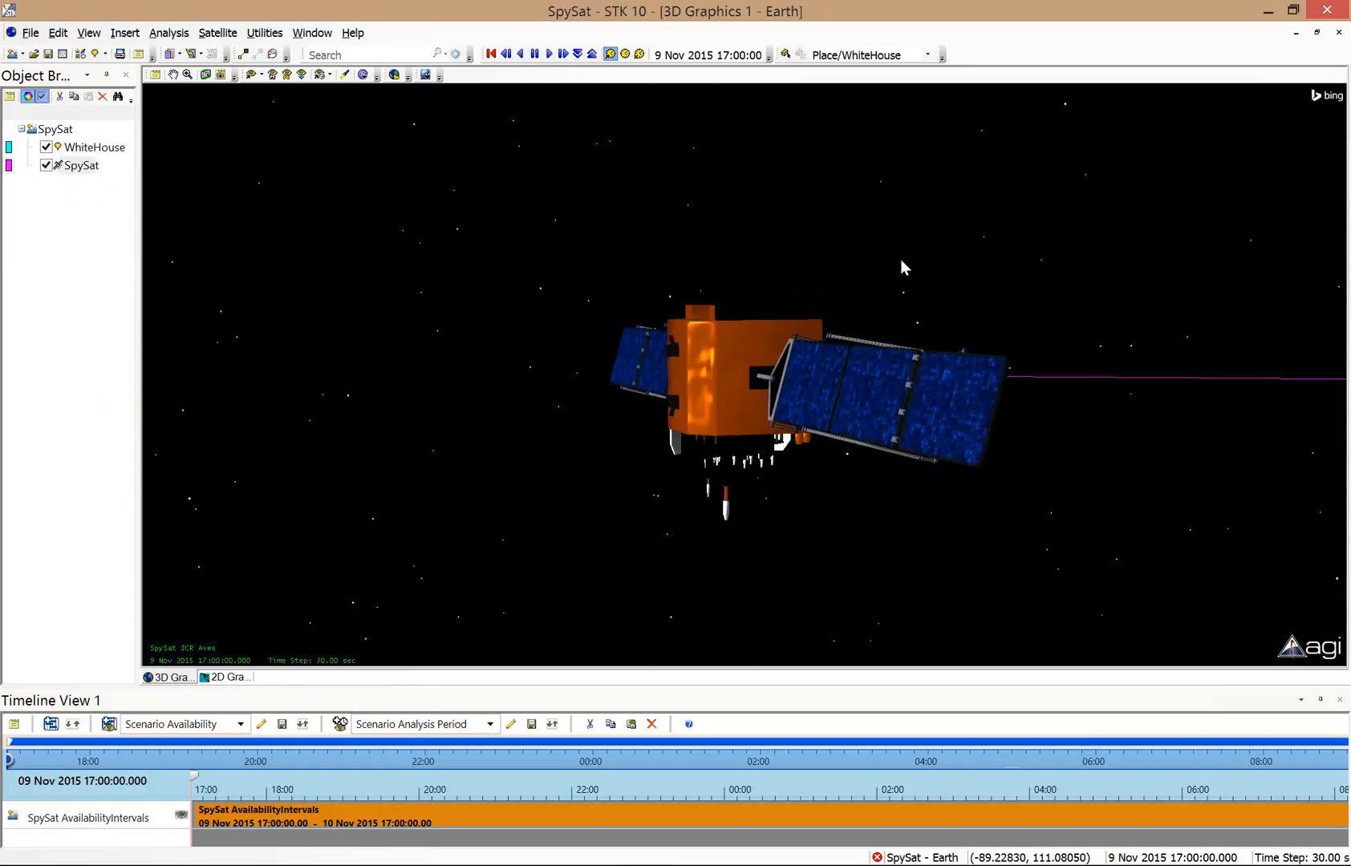
Zoom to SpySat again and view its model from above and from the side against Earth's horizon.
click(80, 166)
right_click(85, 171)
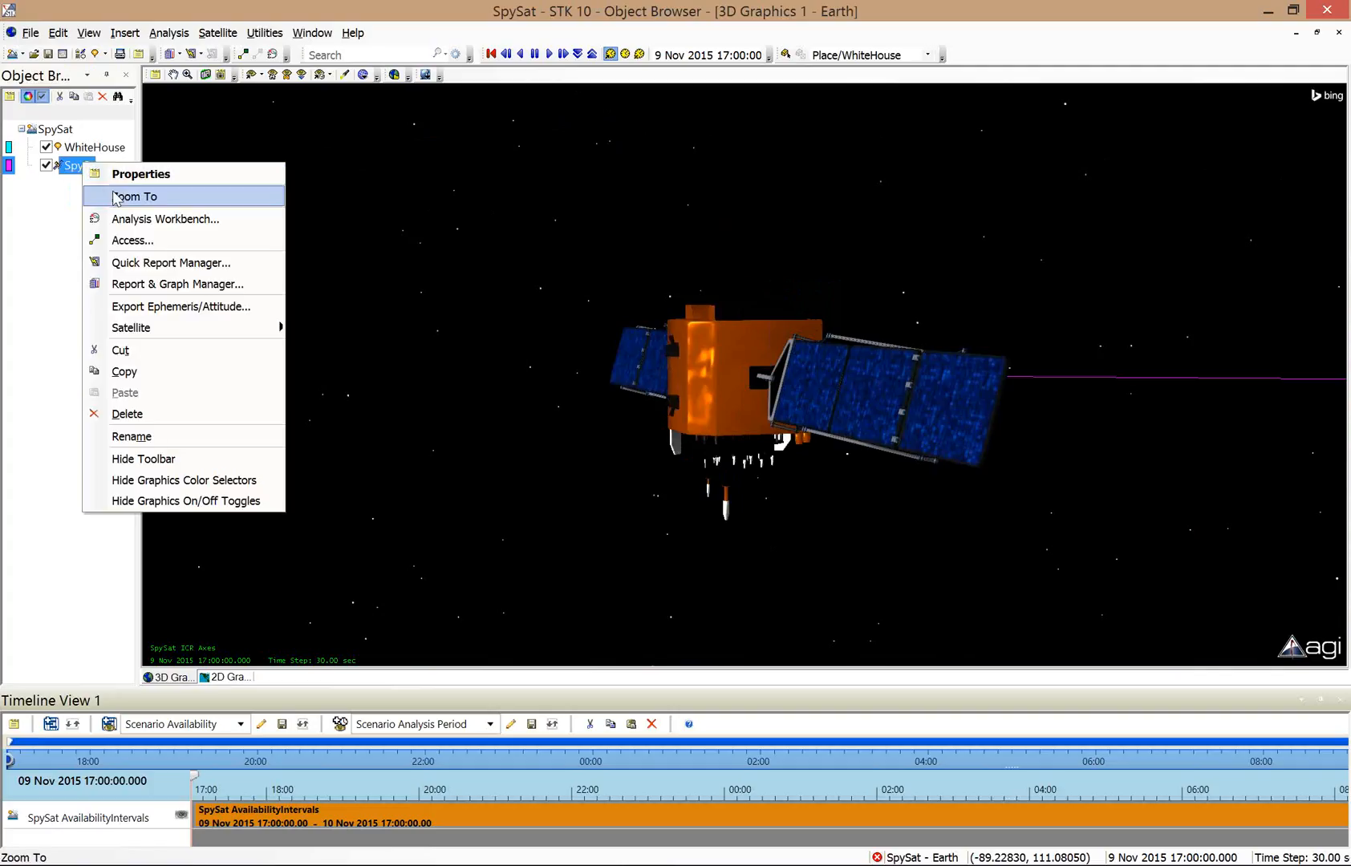
click(115, 199)
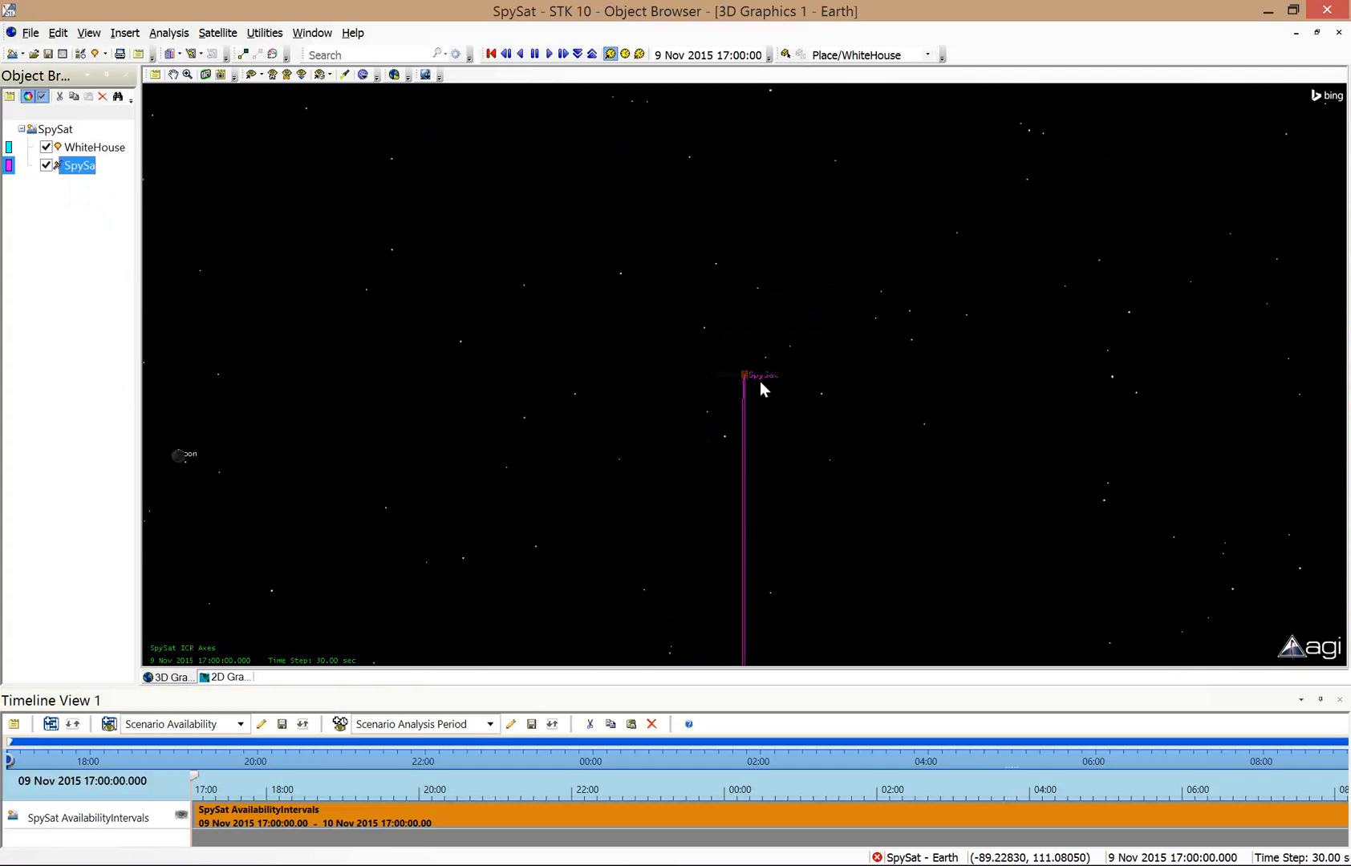
right_drag(759, 366, 804, 573)
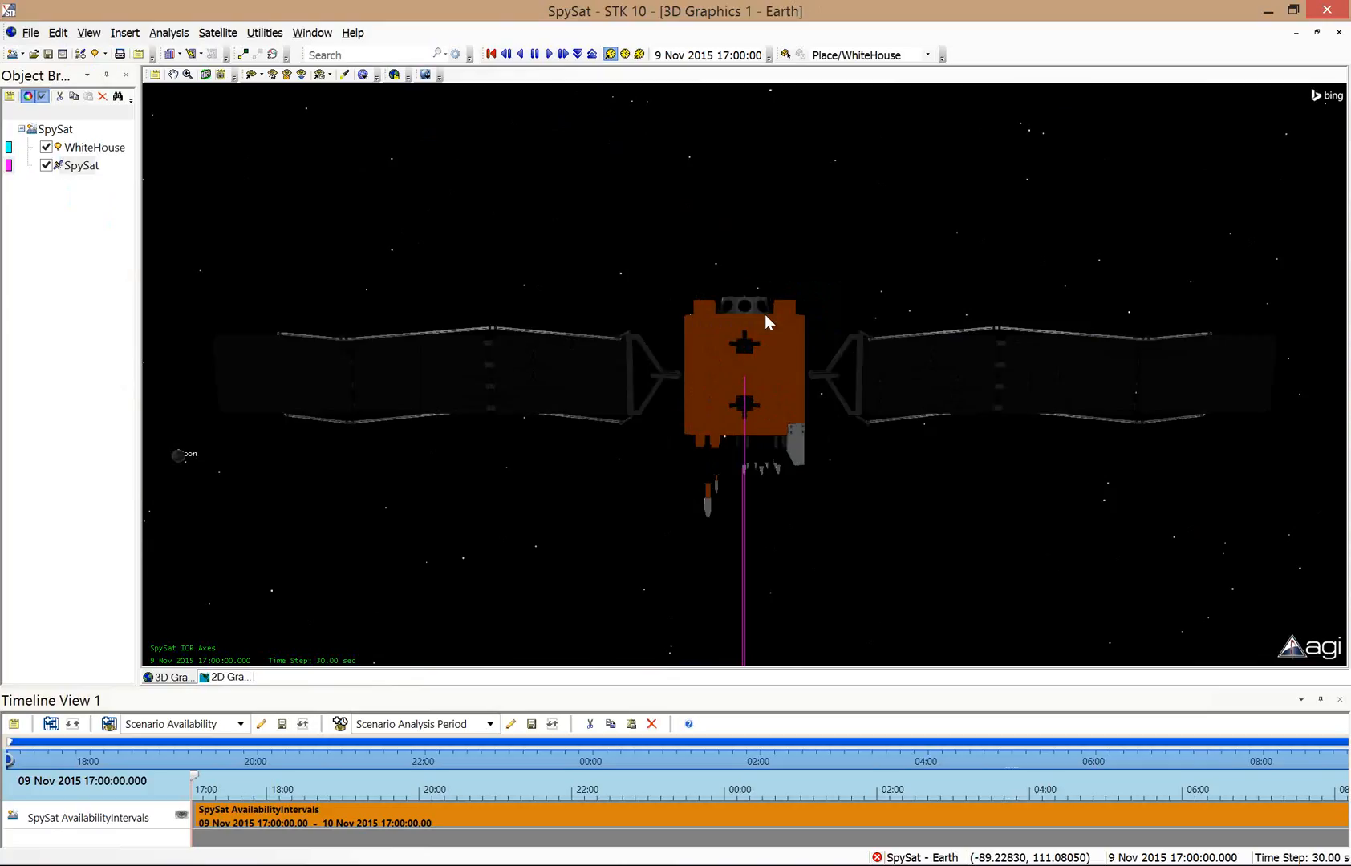
drag(769, 332, 787, 461)
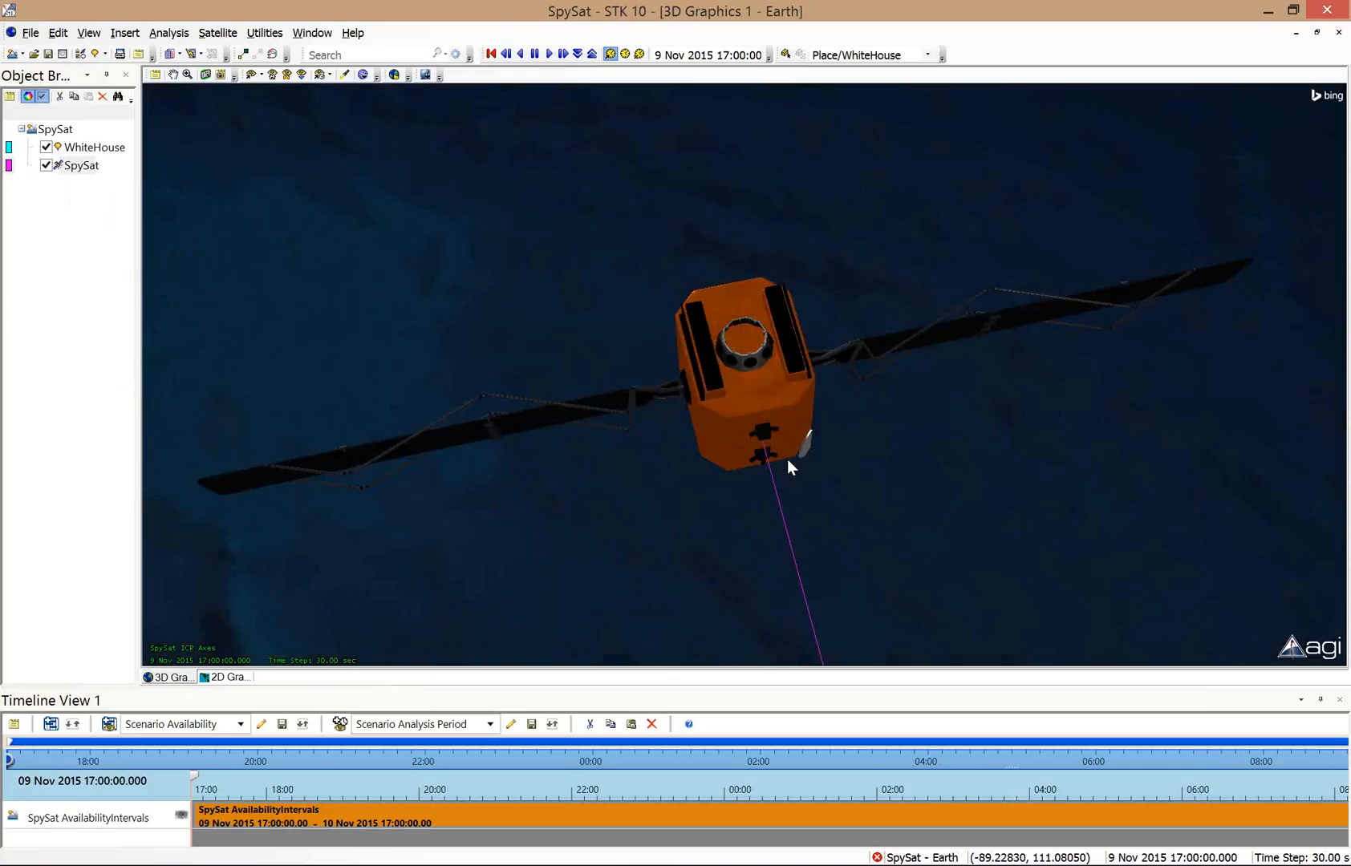
drag(748, 323, 902, 283)
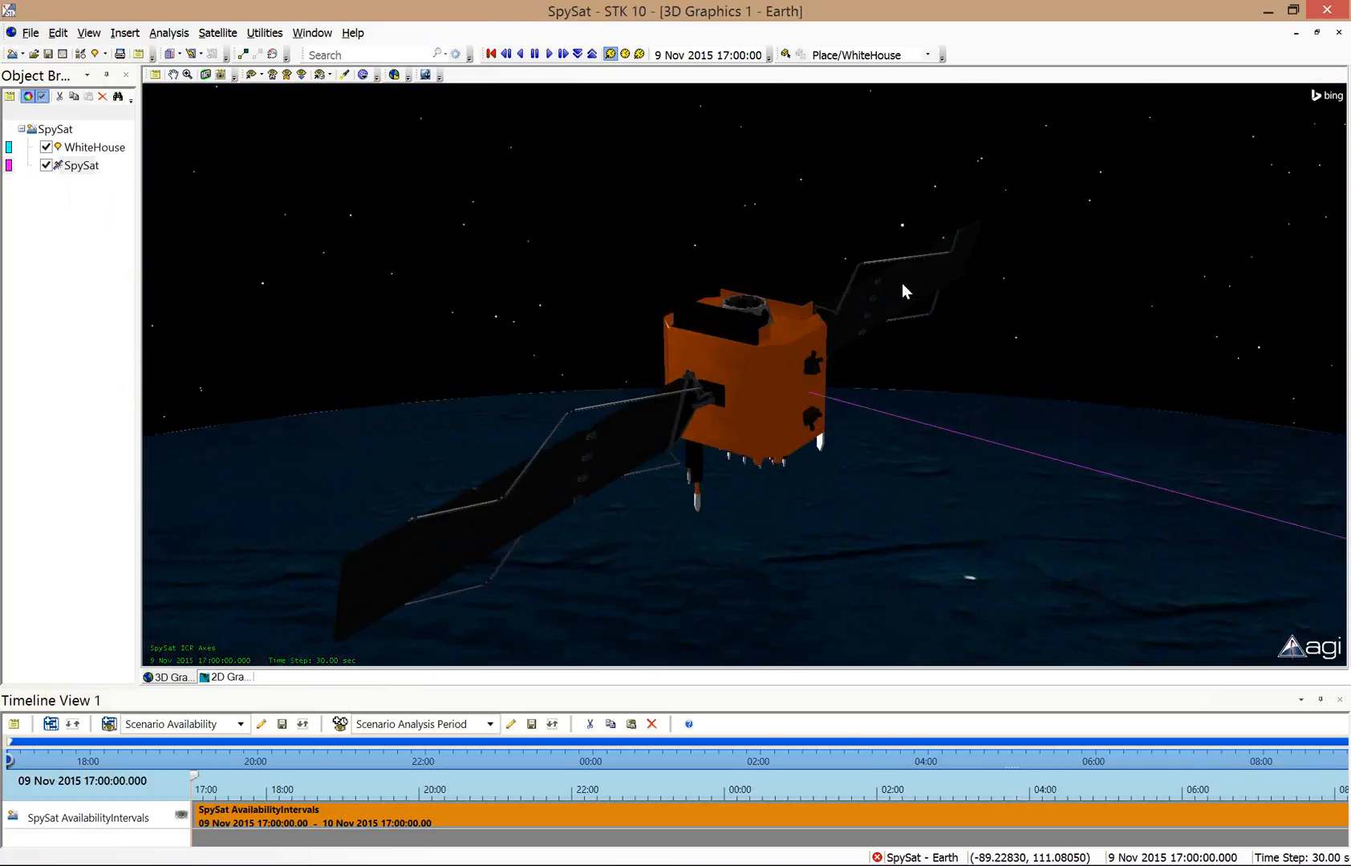
right_drag(760, 365, 759, 313)
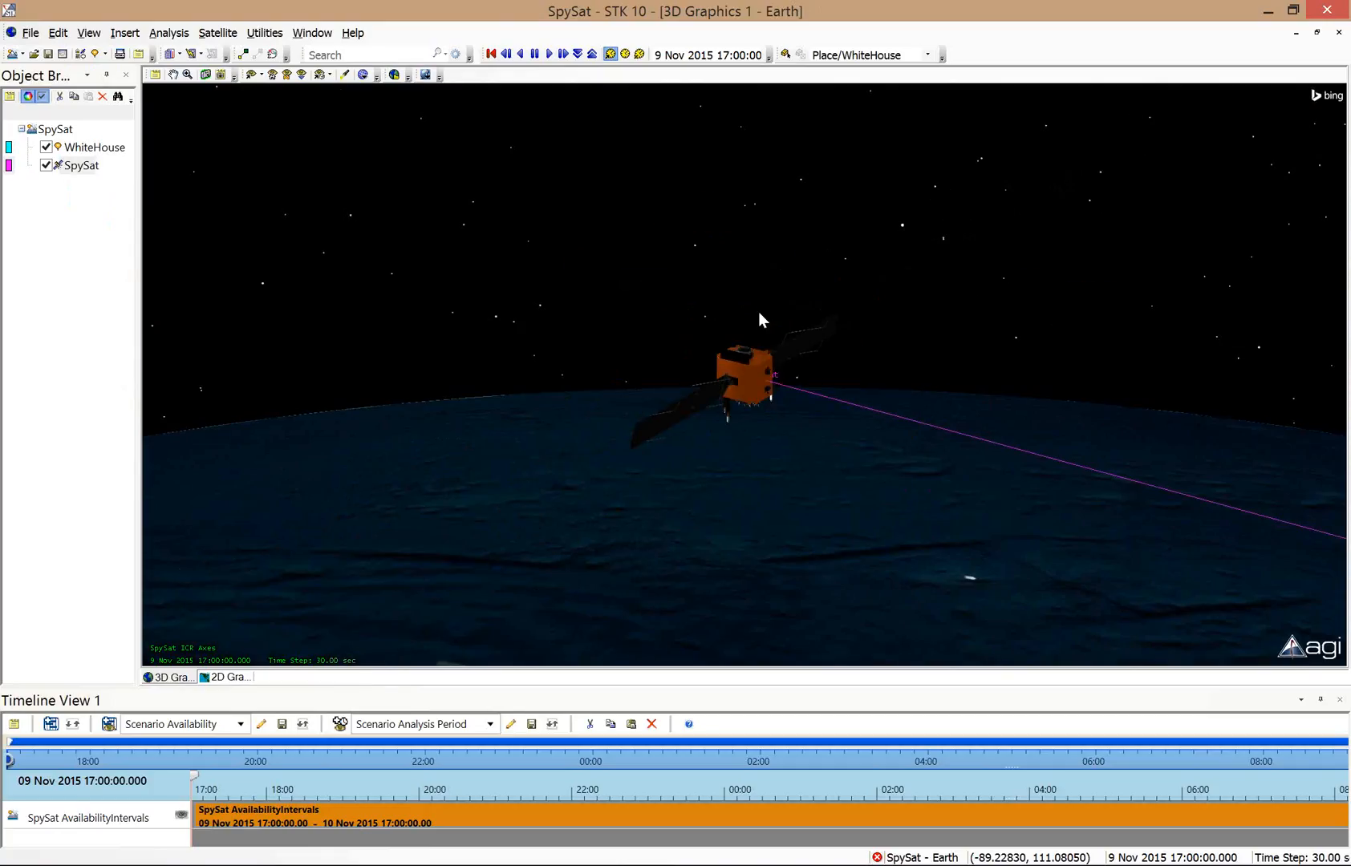
Reduce the animation time step to 5 seconds and play the animation while widening the 3D view to SpySat's whole orbit.
drag(759, 312, 846, 228)
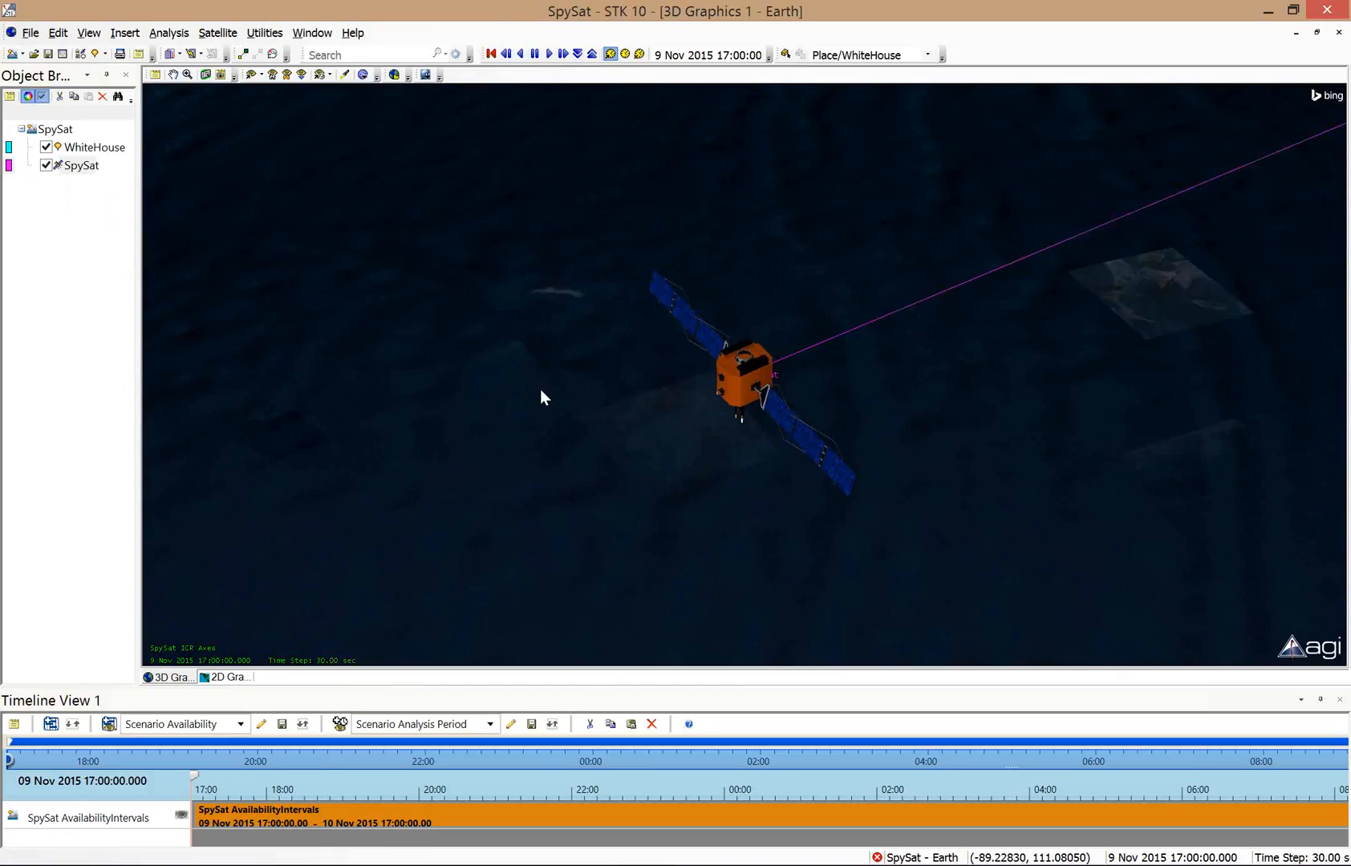
click(578, 53)
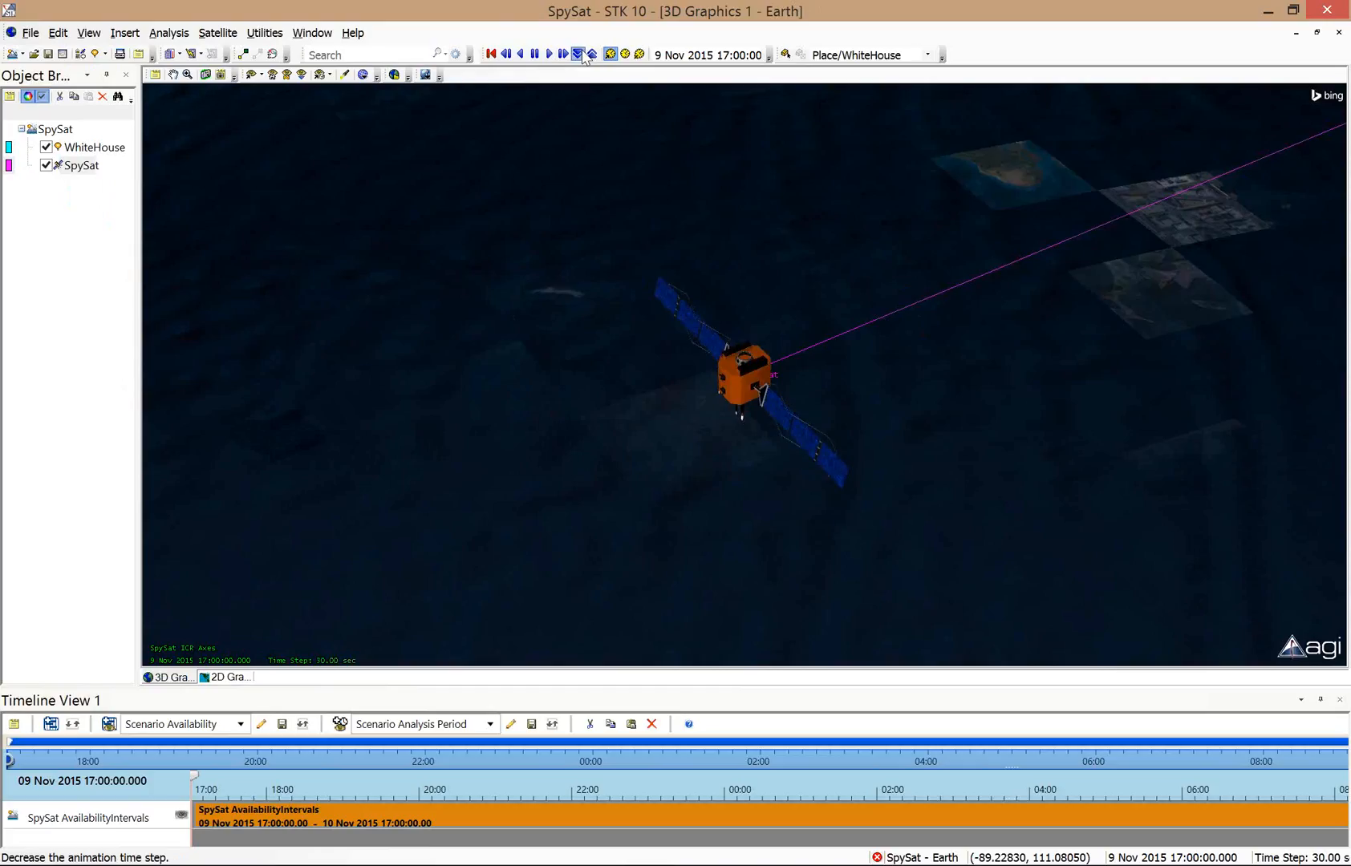
click(550, 54)
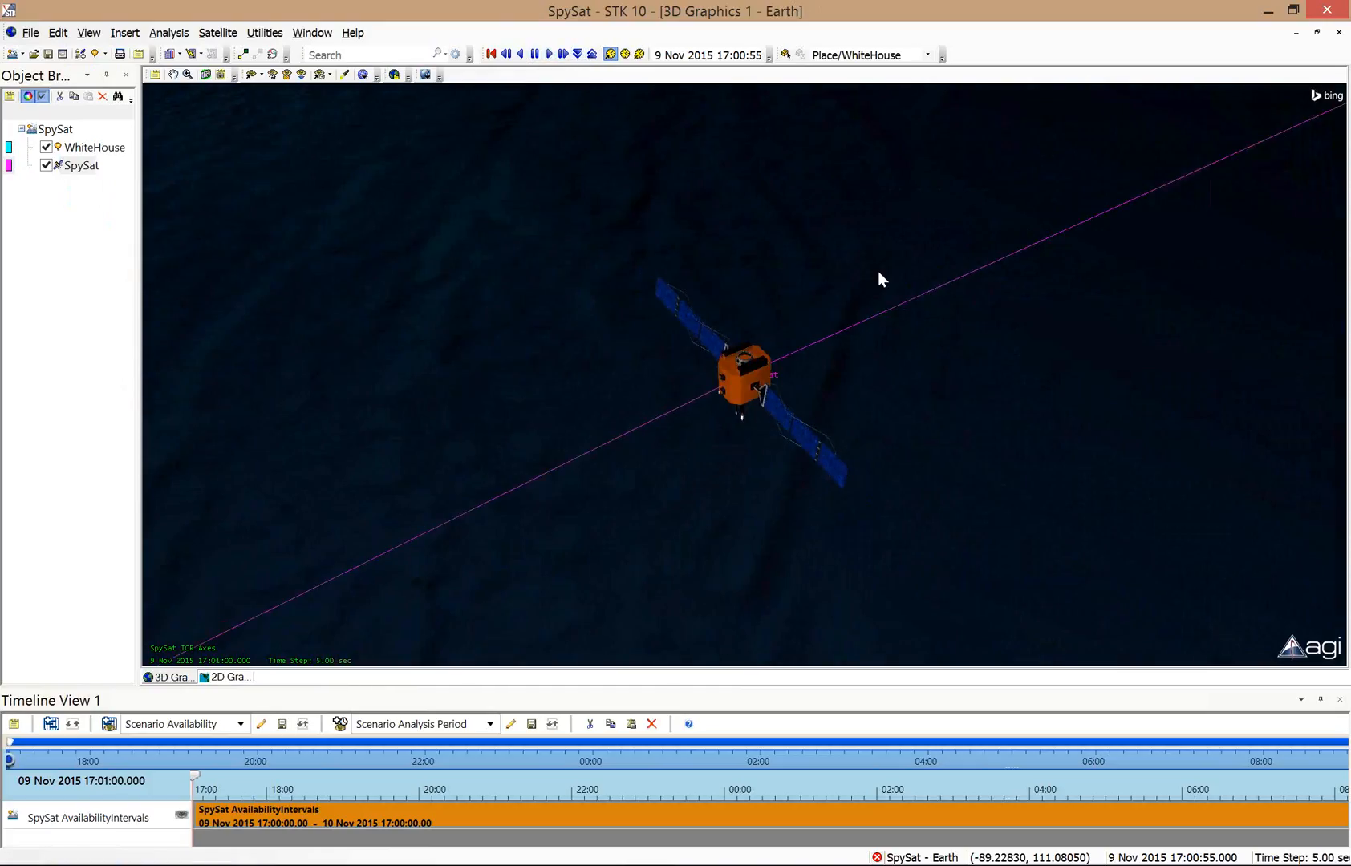
right_drag(770, 303, 784, 595)
drag(785, 595, 829, 434)
right_drag(827, 432, 979, 418)
drag(941, 619, 617, 529)
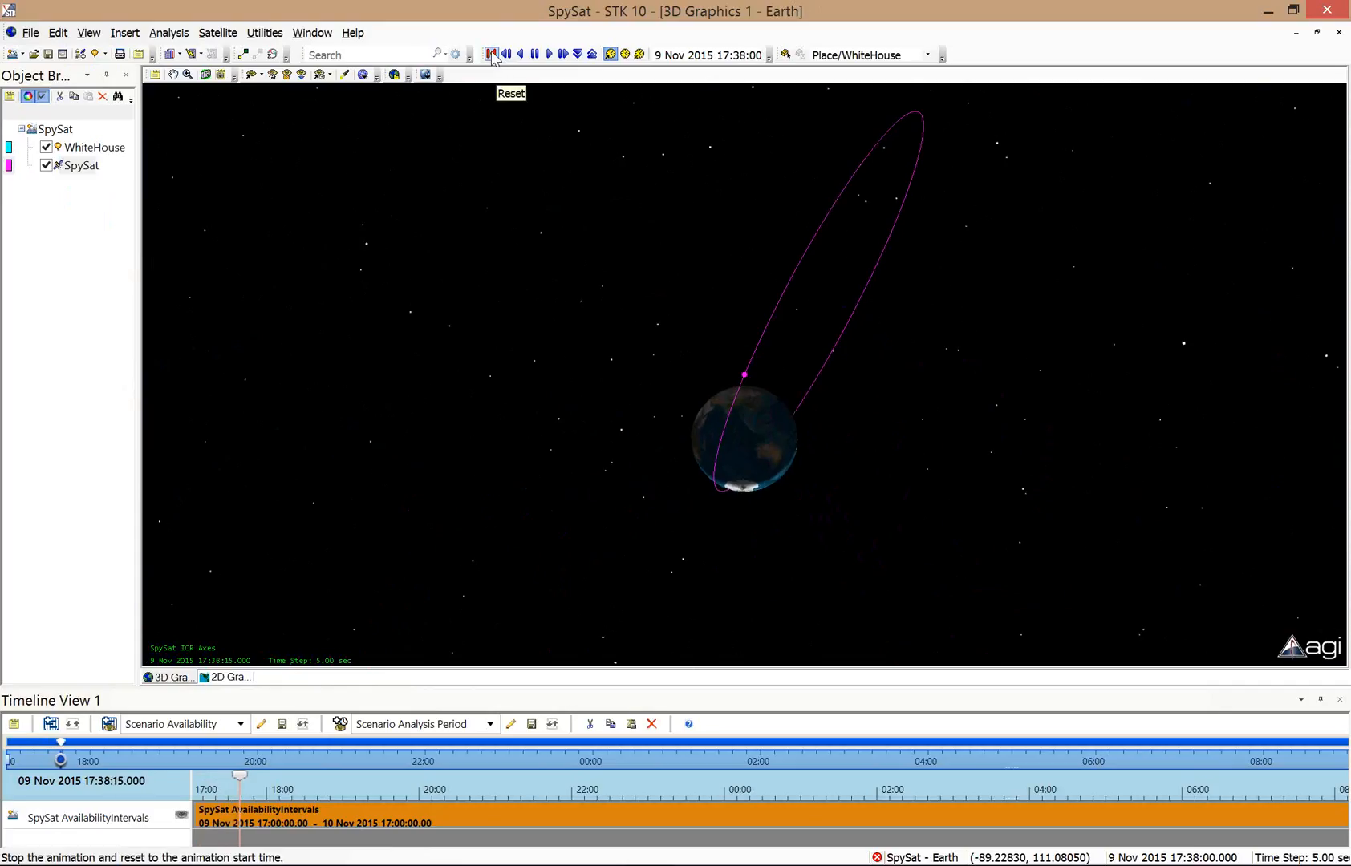
Pause the animation and rotate the 3D view around SpySat's orbit until WhiteHouse faces the camera.
click(534, 54)
drag(1155, 573, 652, 157)
drag(691, 344, 738, 130)
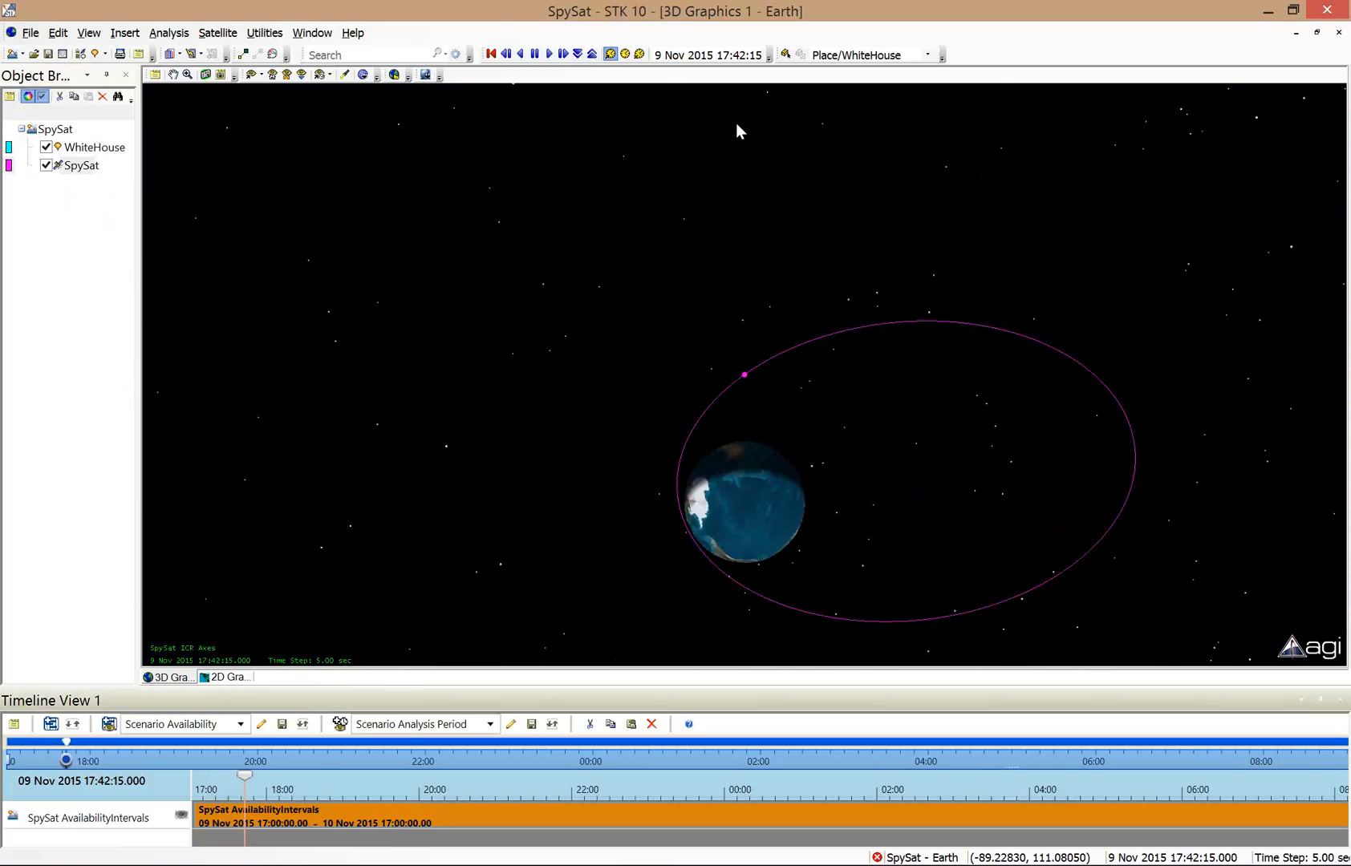
drag(934, 377, 407, 278)
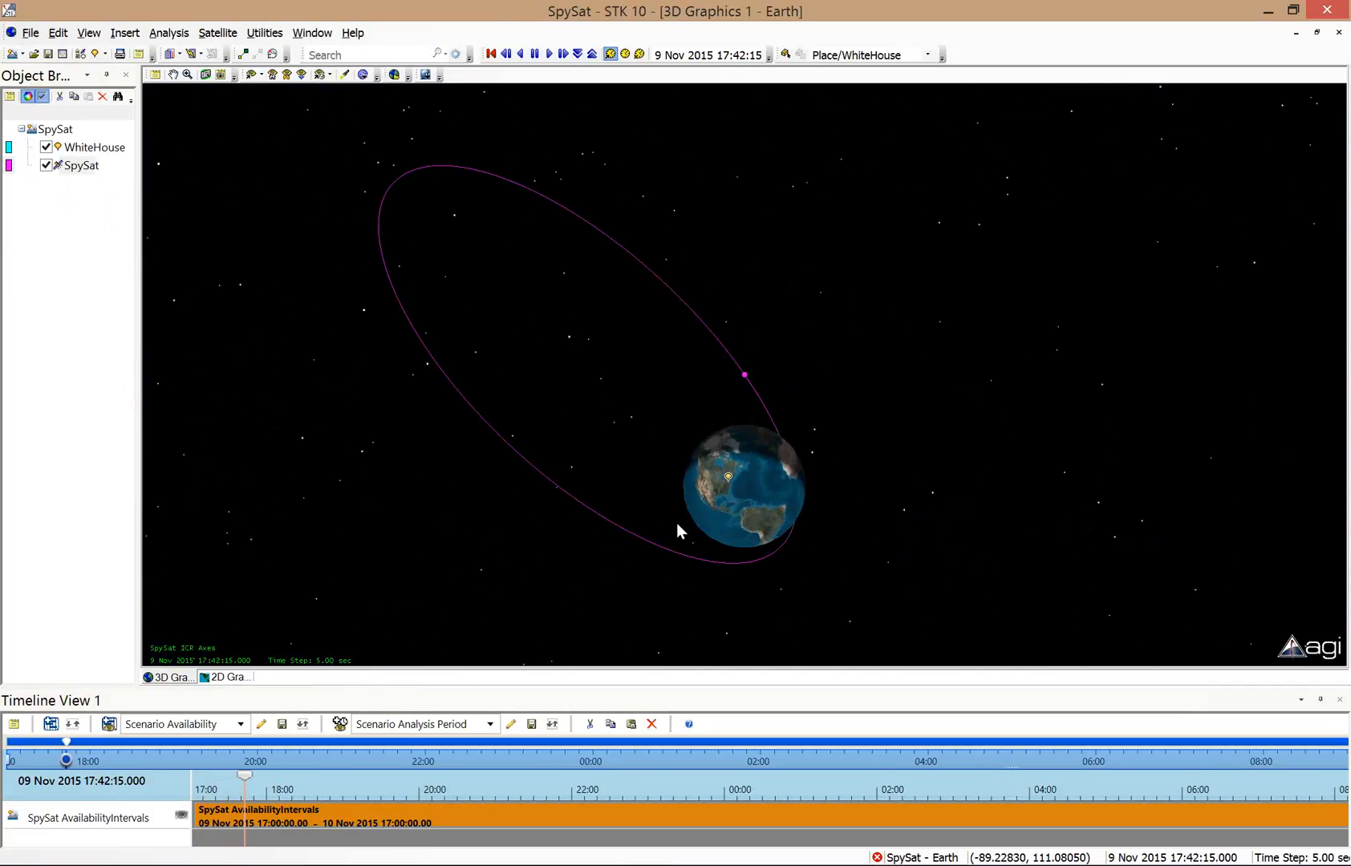
Resume the animation and raise its time step to 180 seconds to follow SpySat around its orbit.
click(550, 55)
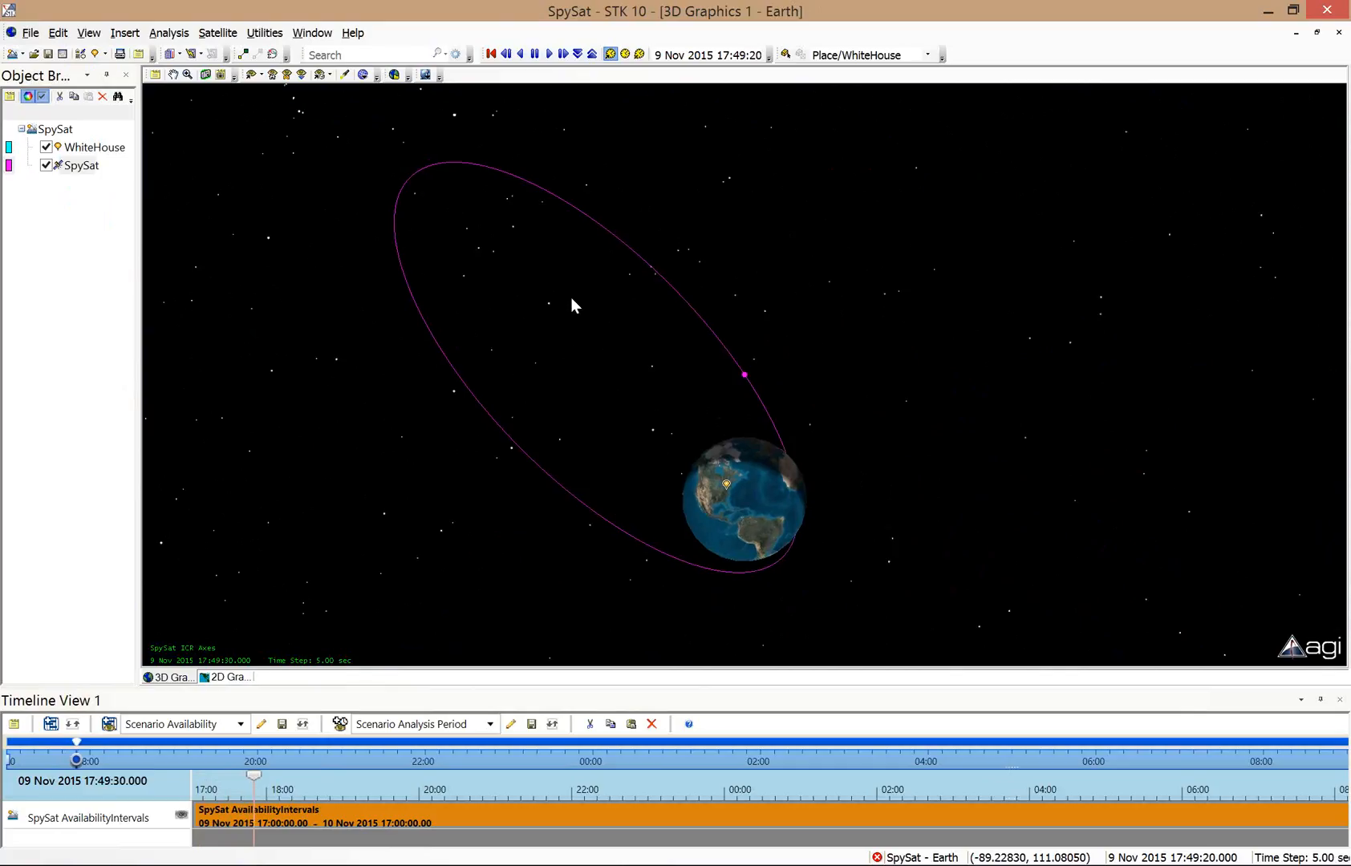
click(592, 54)
click(592, 53)
click(592, 53)
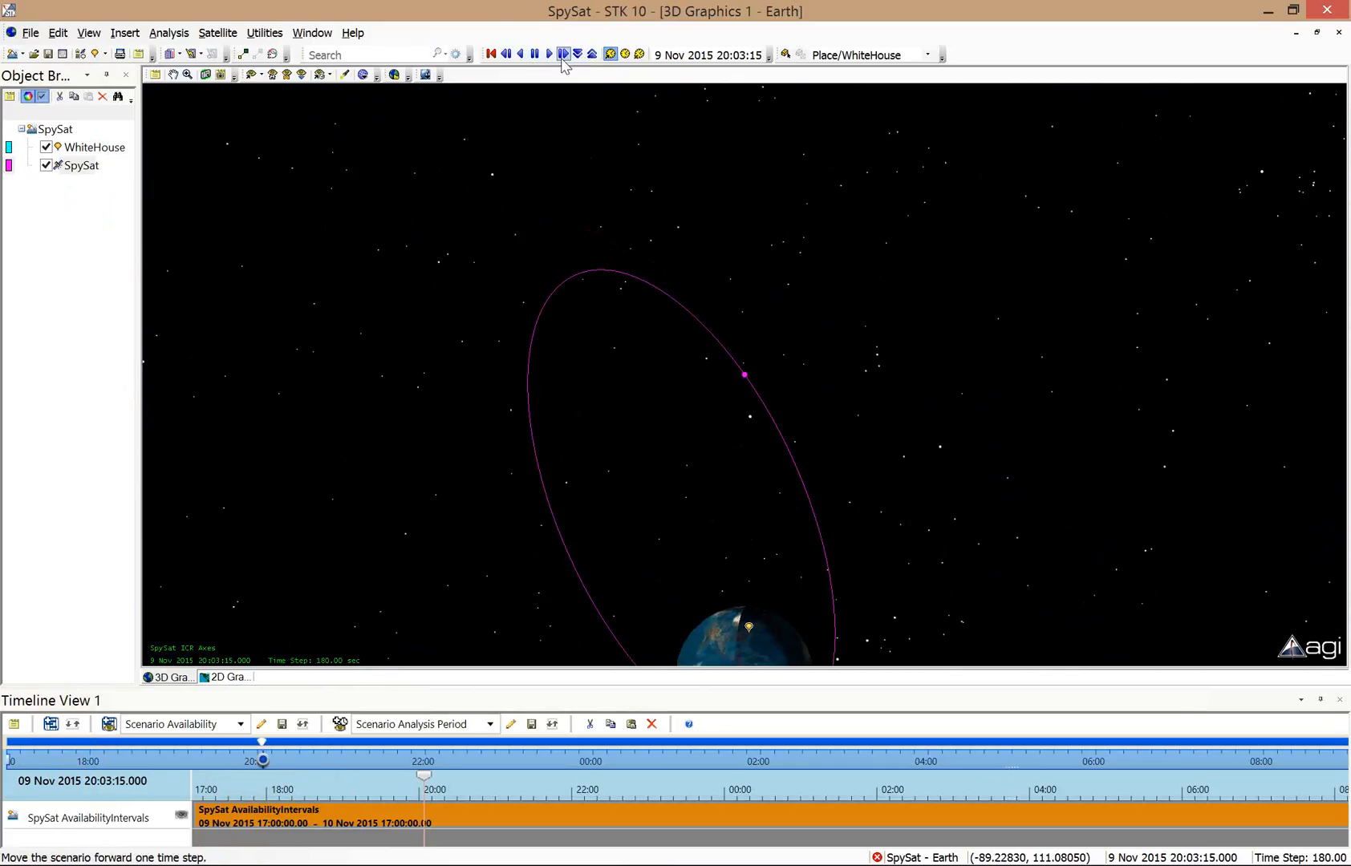
click(549, 54)
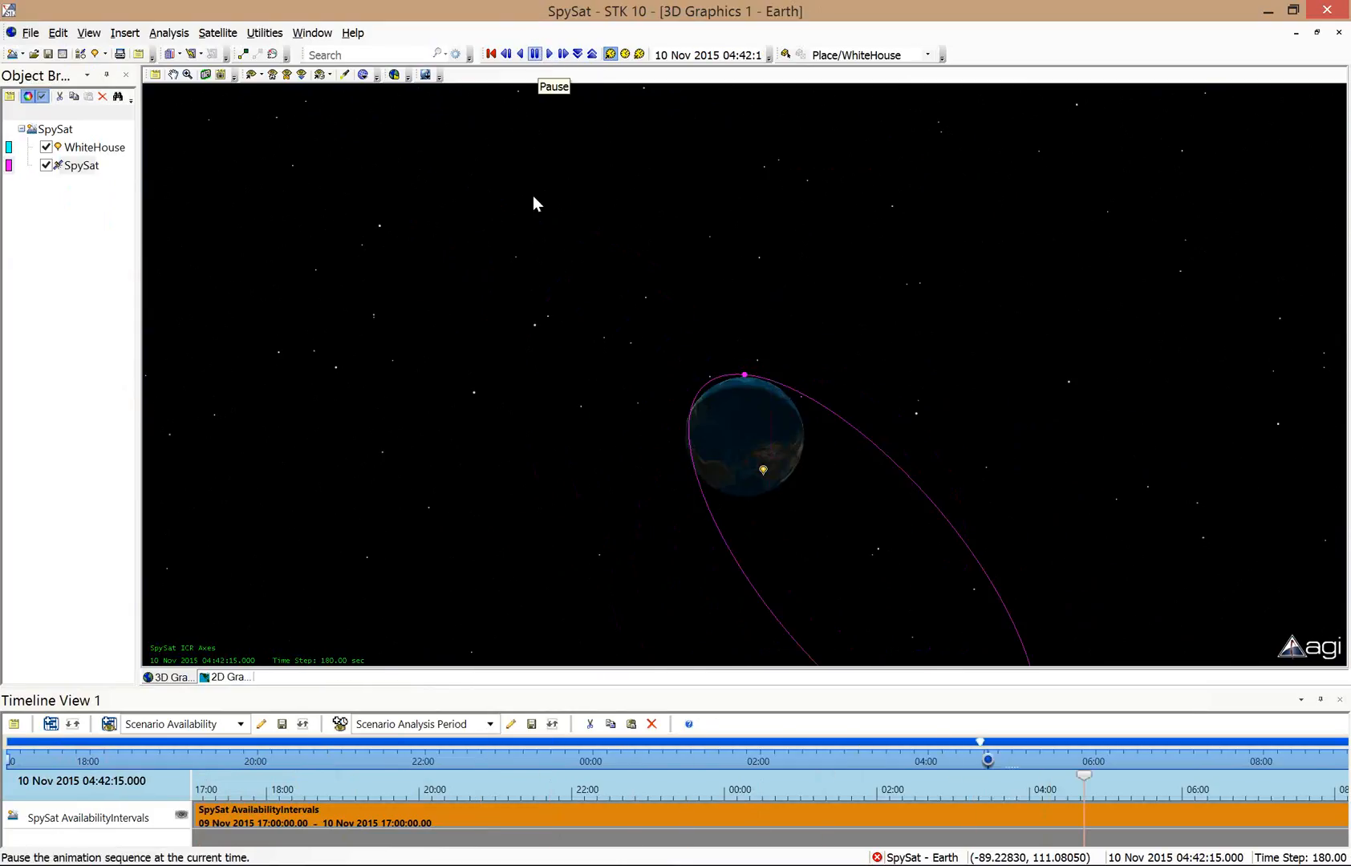
Inspect the orbit from other angles and restore the Earth-centred home view, rotated to show SpySat near perigee.
mouse_move(791, 399)
mouse_down()
mouse_move(739, 567)
mouse_move(953, 652)
mouse_move(721, 292)
mouse_move(712, 429)
mouse_move(772, 386)
mouse_up()
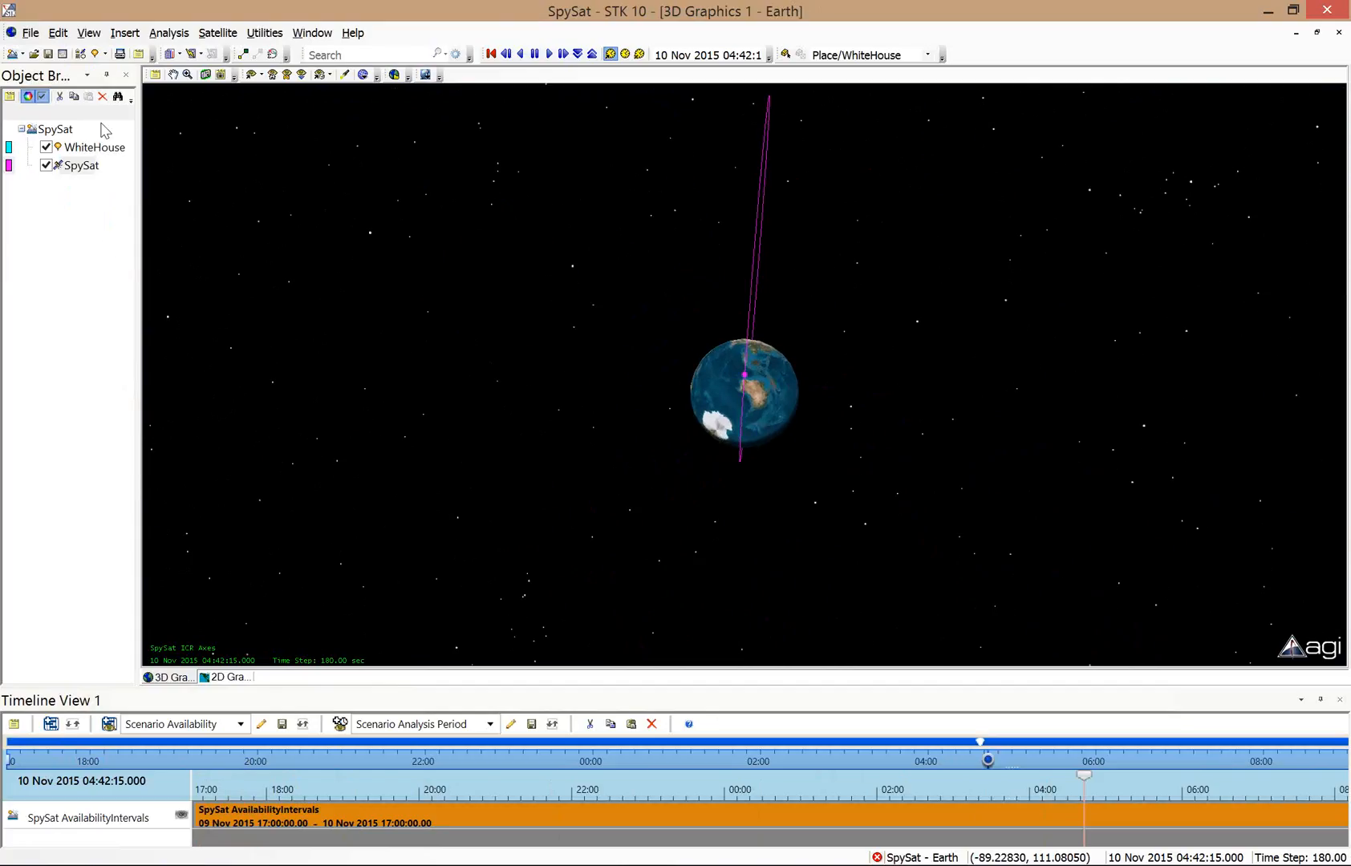
drag(790, 305, 750, 427)
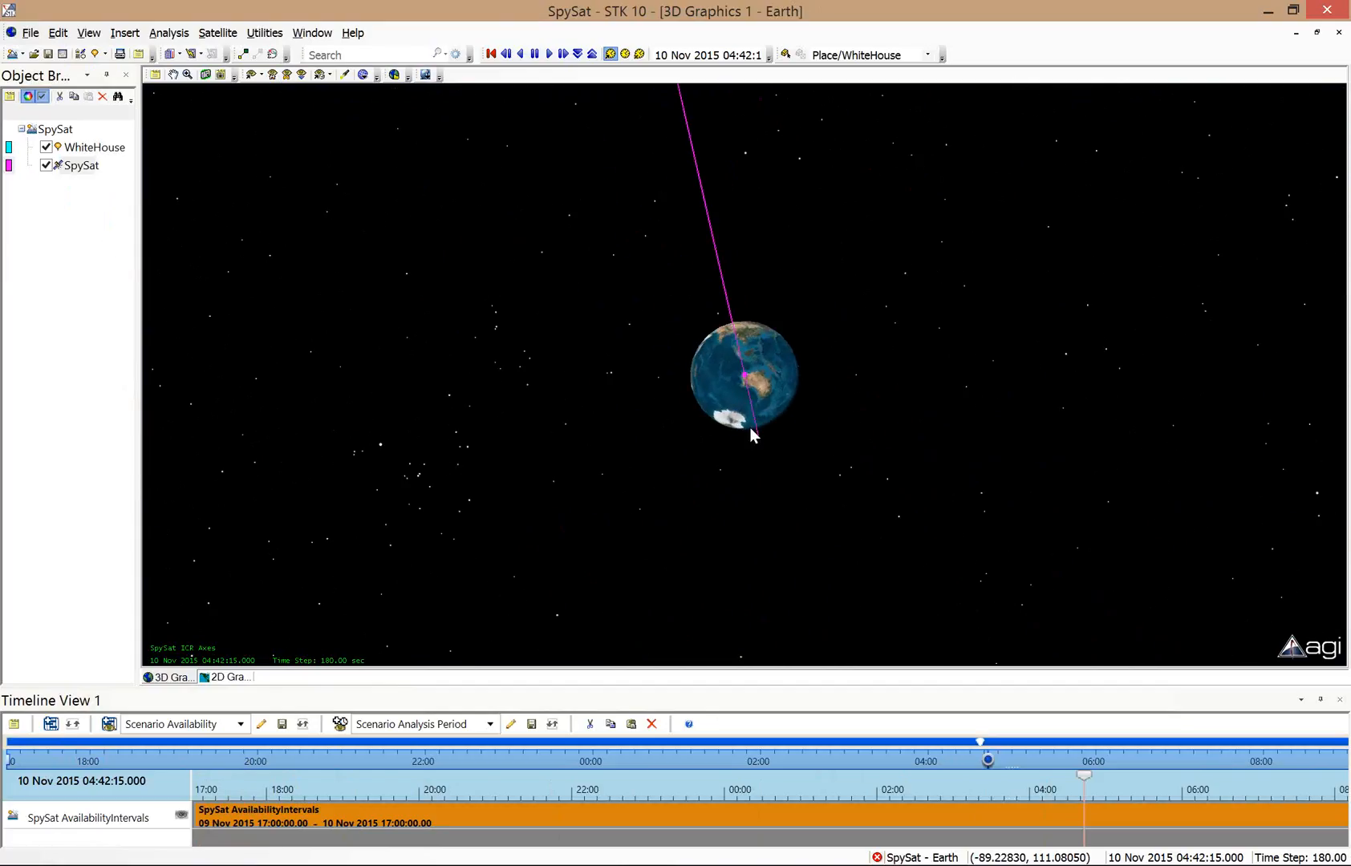
click(273, 74)
drag(732, 157, 576, 337)
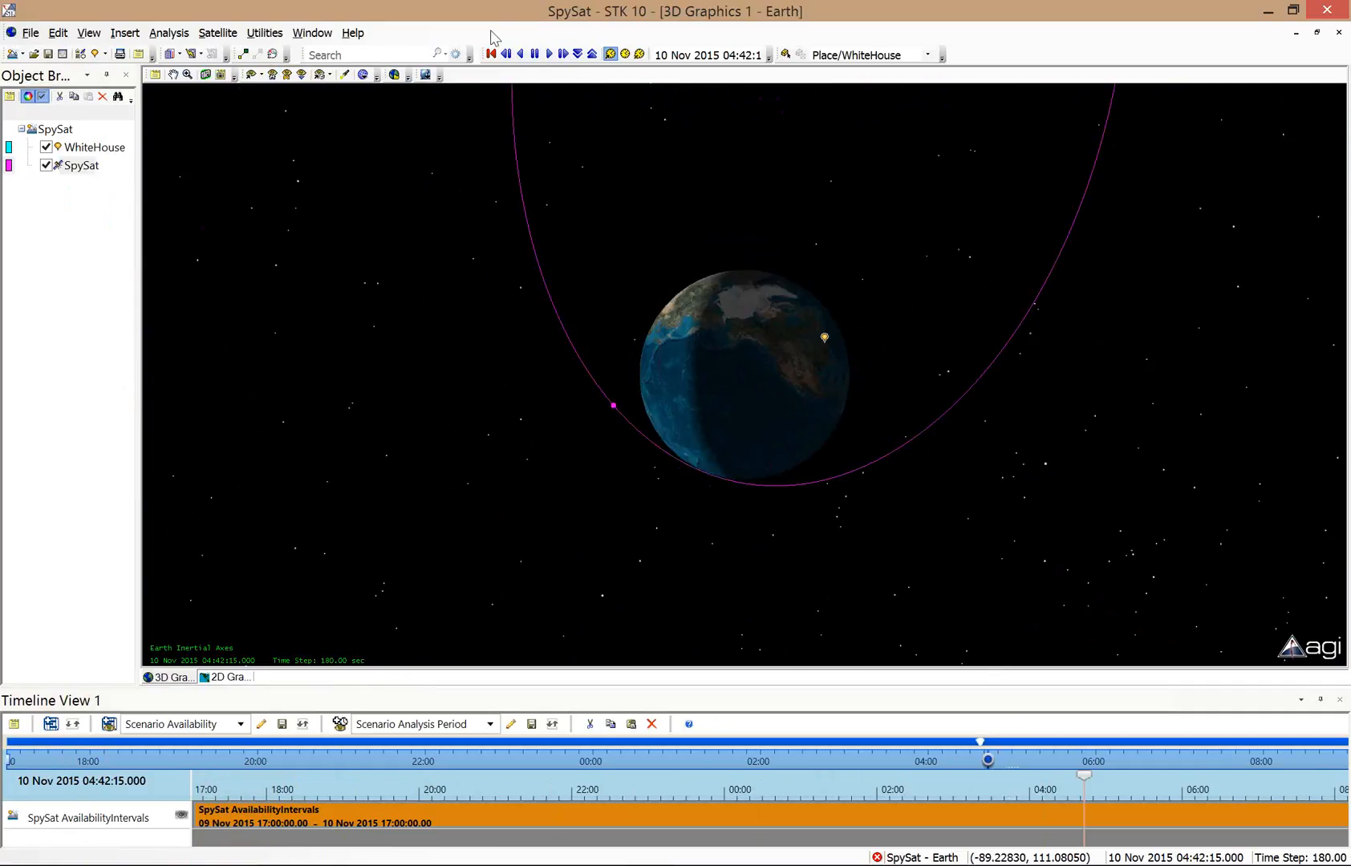
Run the animation in both directions, enlarge the Timeline View, and scrub the scenario time back to 9 Nov 2015 17:00:00.
click(551, 54)
click(522, 53)
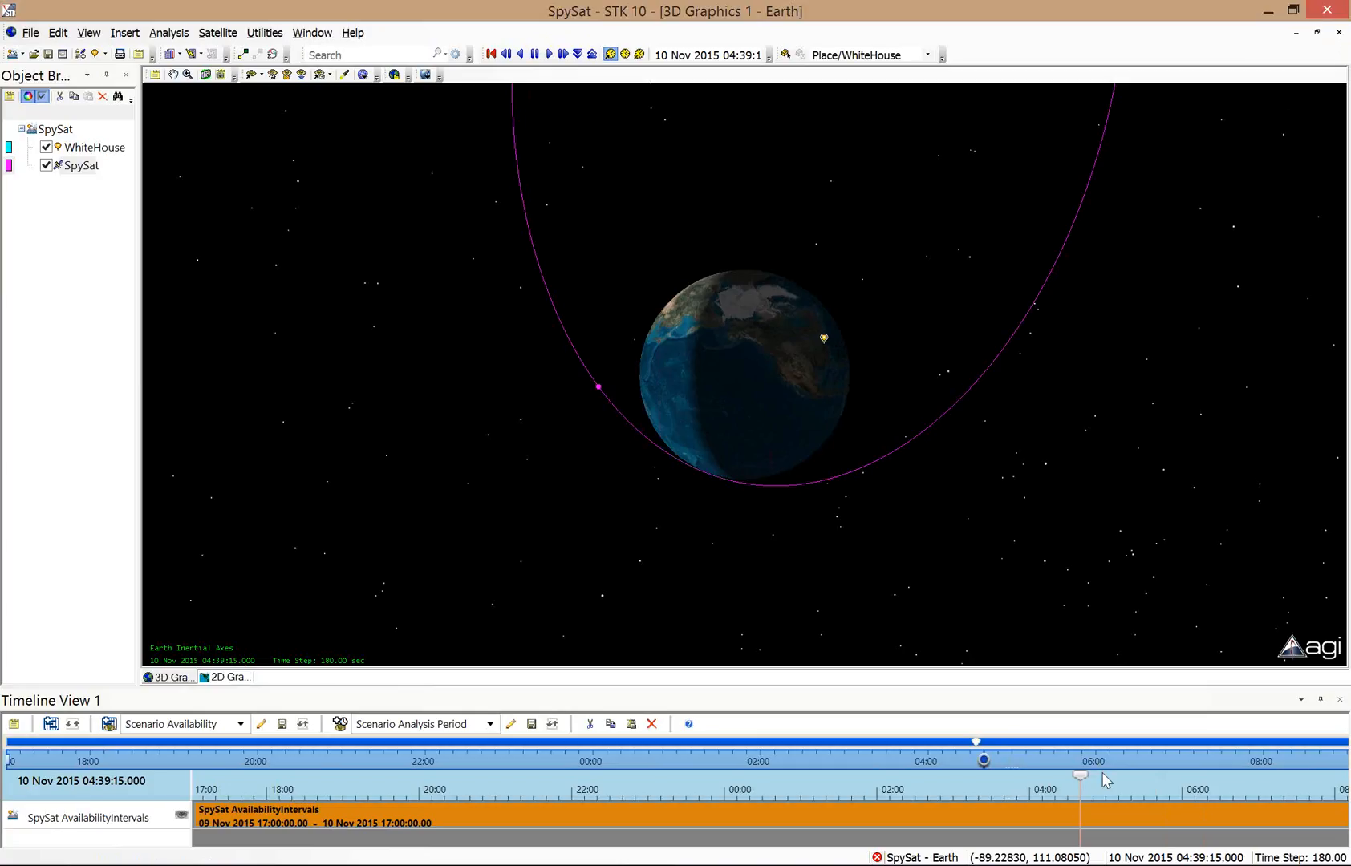
drag(722, 683, 736, 520)
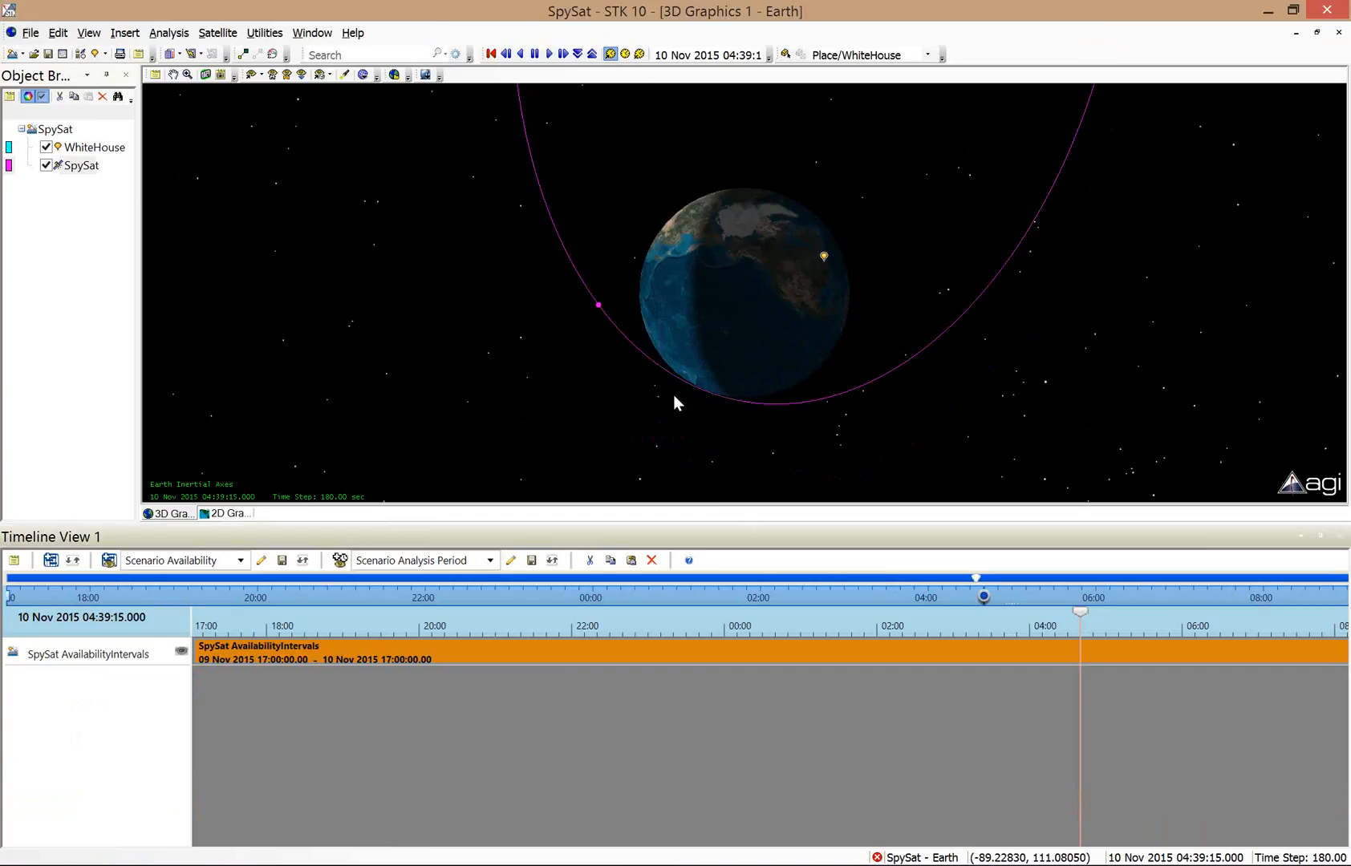
mouse_move(1081, 616)
mouse_down()
mouse_move(164, 505)
mouse_move(101, 483)
mouse_move(358, 539)
mouse_move(856, 587)
mouse_move(1120, 572)
mouse_move(1348, 539)
mouse_move(1057, 558)
mouse_move(718, 548)
mouse_move(44, 348)
mouse_up()
mouse_move(593, 265)
mouse_down()
mouse_move(811, 257)
mouse_move(1074, 139)
mouse_move(1143, 157)
mouse_move(1110, 154)
mouse_move(1139, 205)
mouse_up()
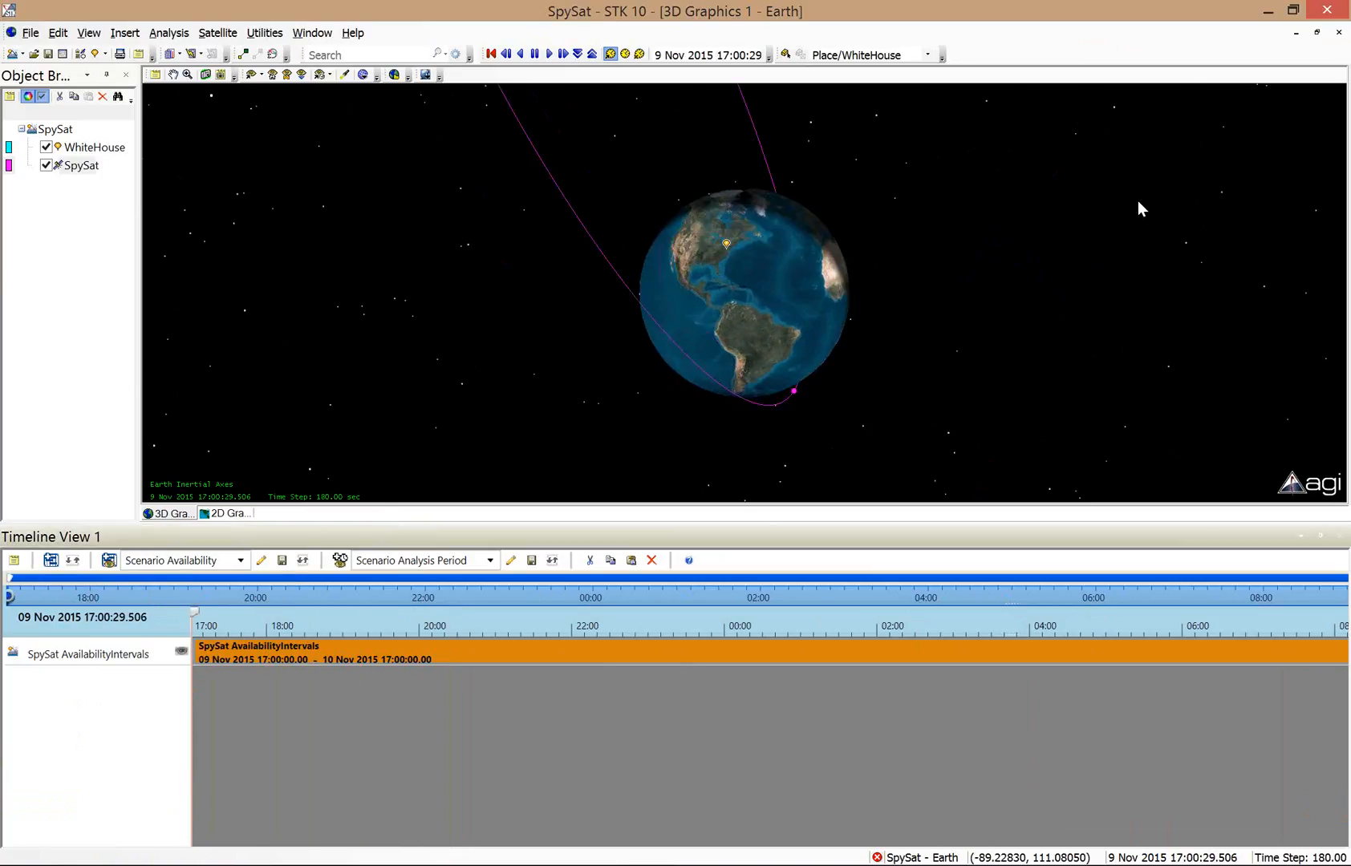
mouse_move(207, 619)
mouse_down()
mouse_move(597, 633)
mouse_move(1348, 599)
mouse_move(792, 548)
mouse_move(2, 380)
mouse_up()
Float the Timeline View, dock it beneath the 3D view again with less height, and turn the globe toward Africa.
drag(1146, 529, 374, 316)
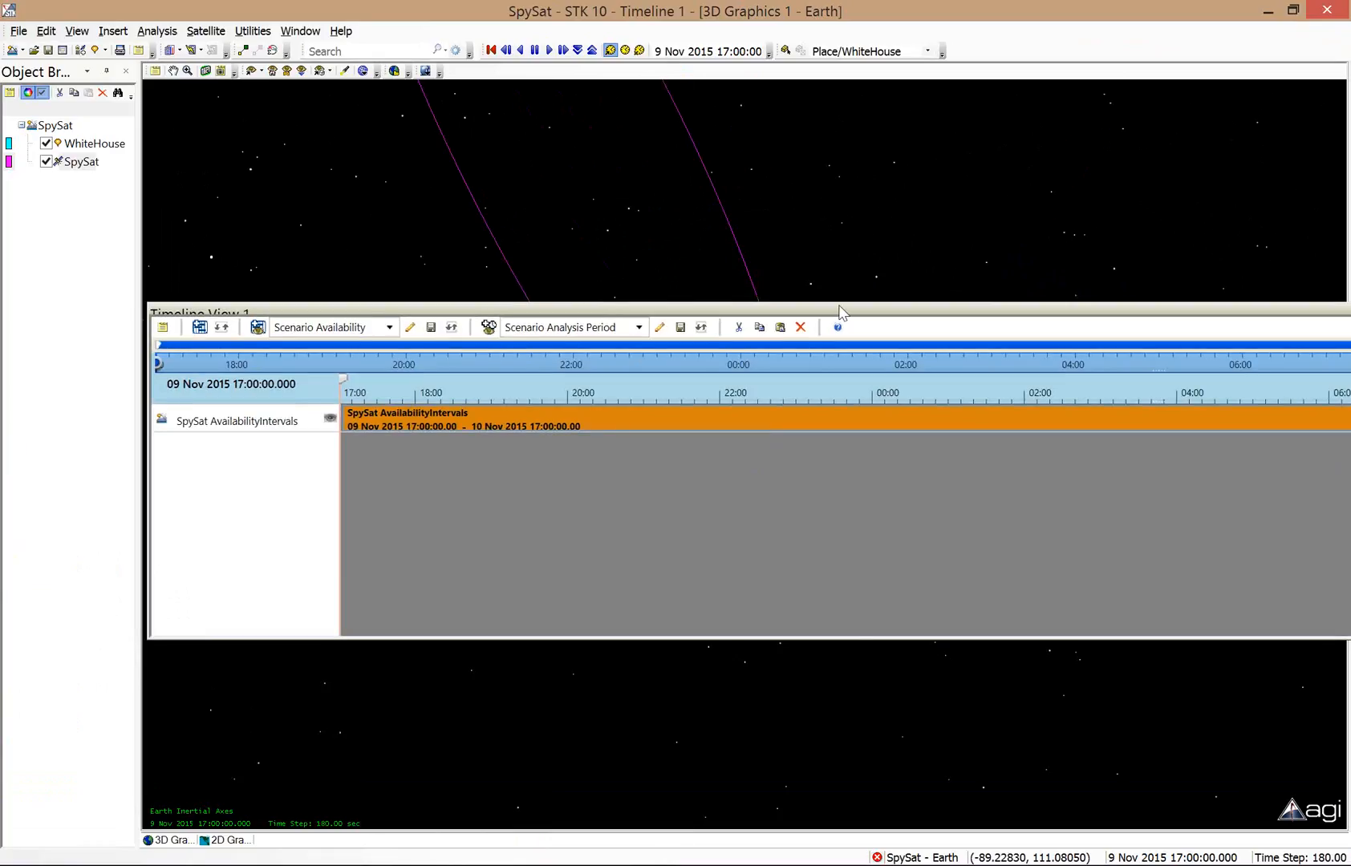
drag(923, 319, 674, 836)
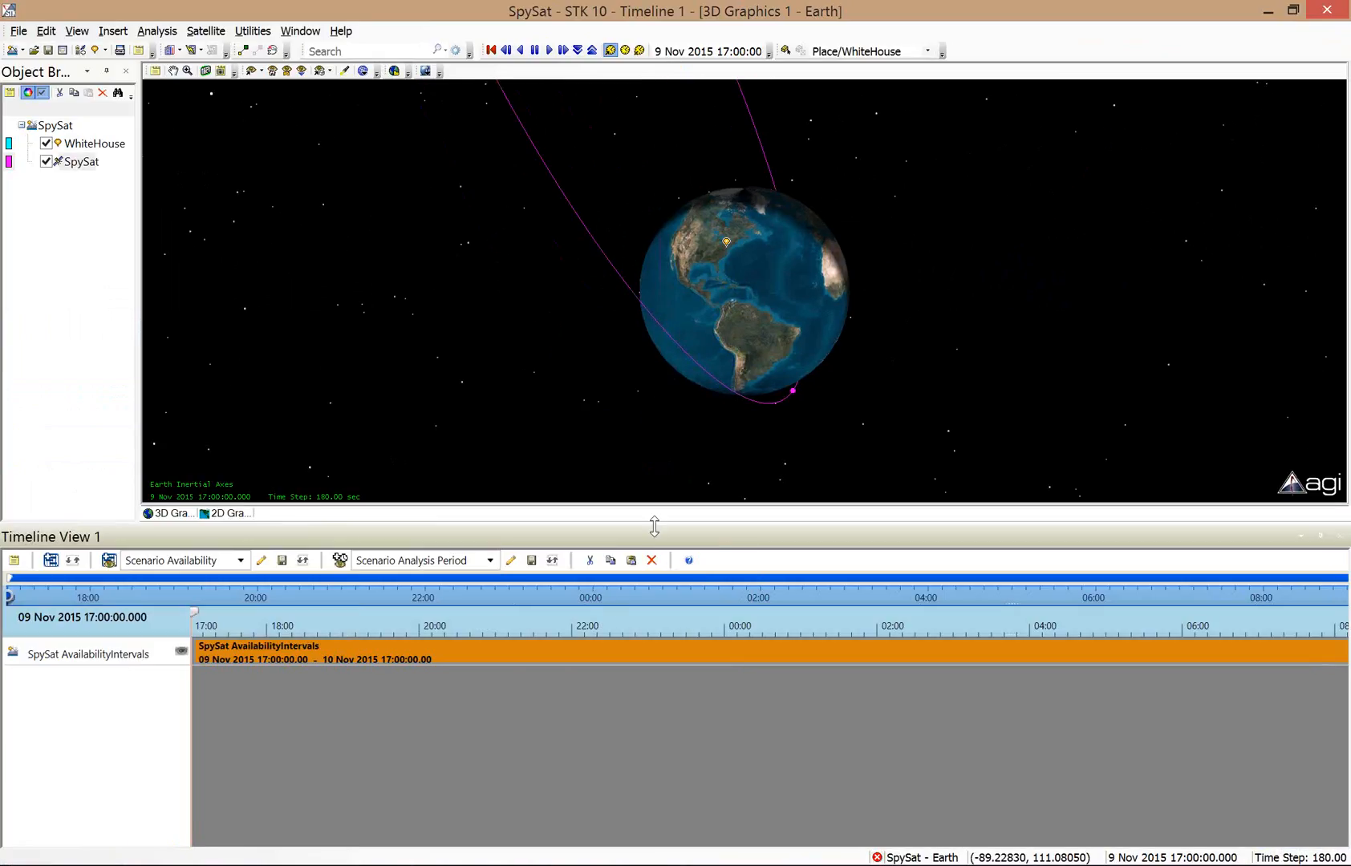
drag(643, 672, 642, 675)
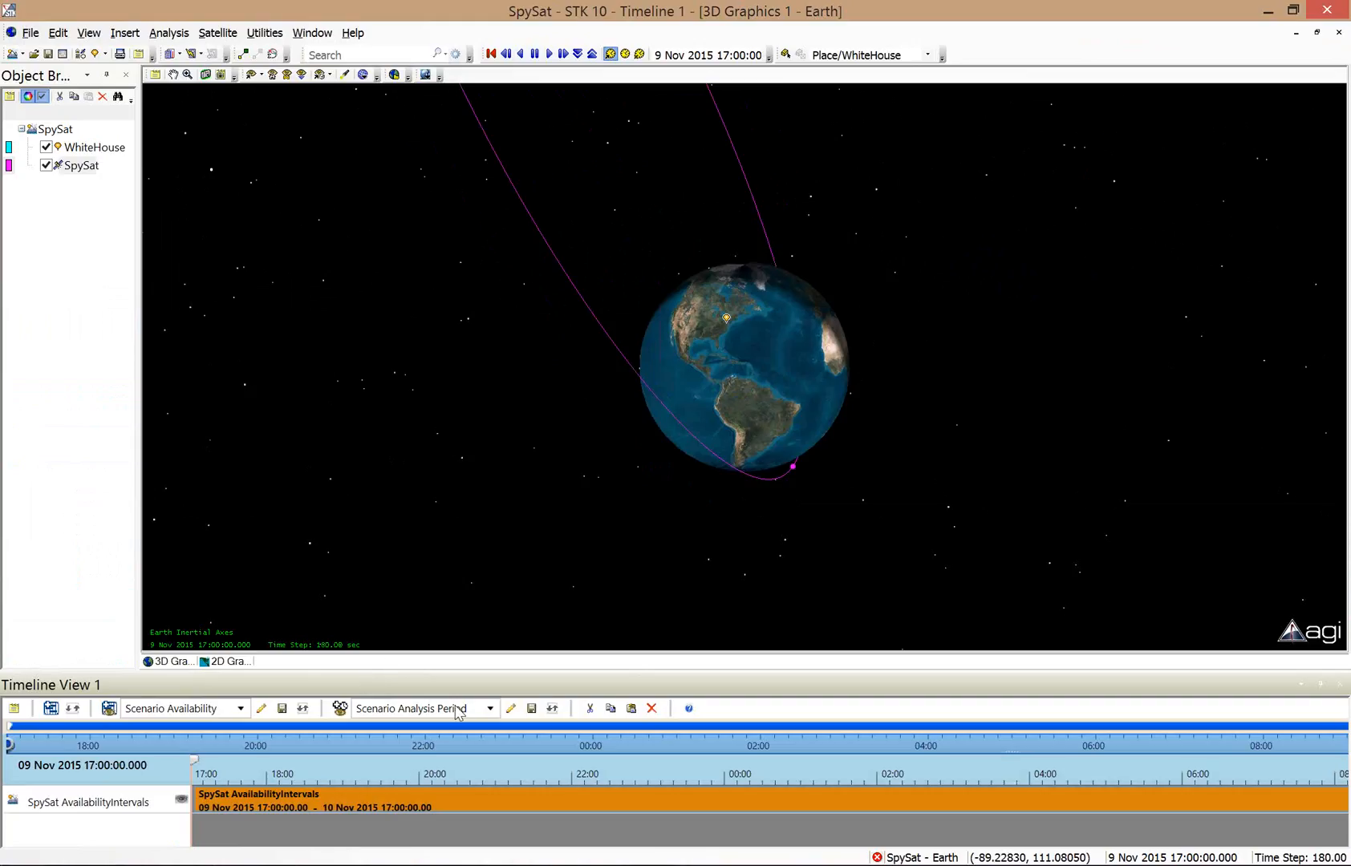
drag(812, 269, 727, 222)
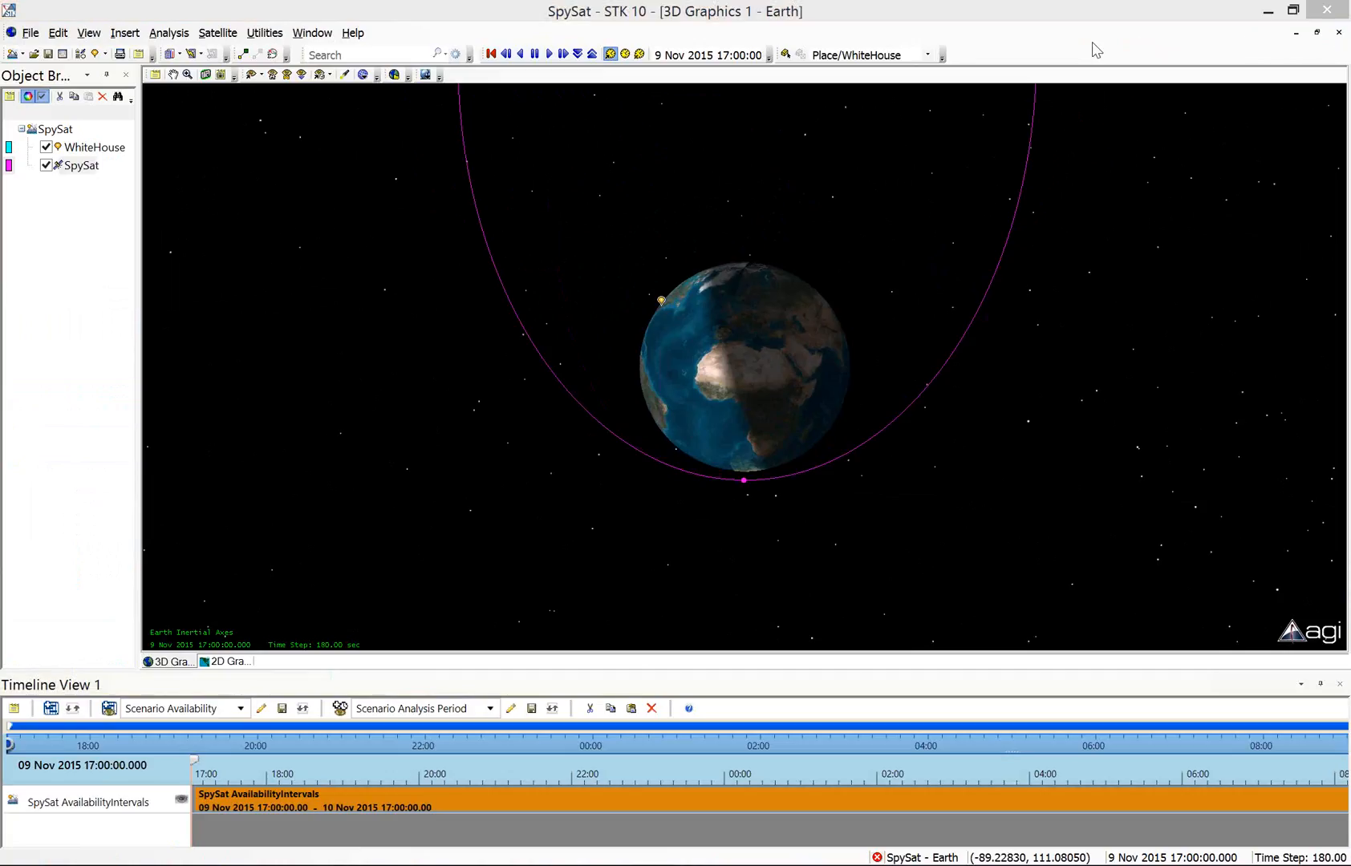
Compute access from the SpySat satellite to WhiteHouse using the object time periods.
right_click(81, 165)
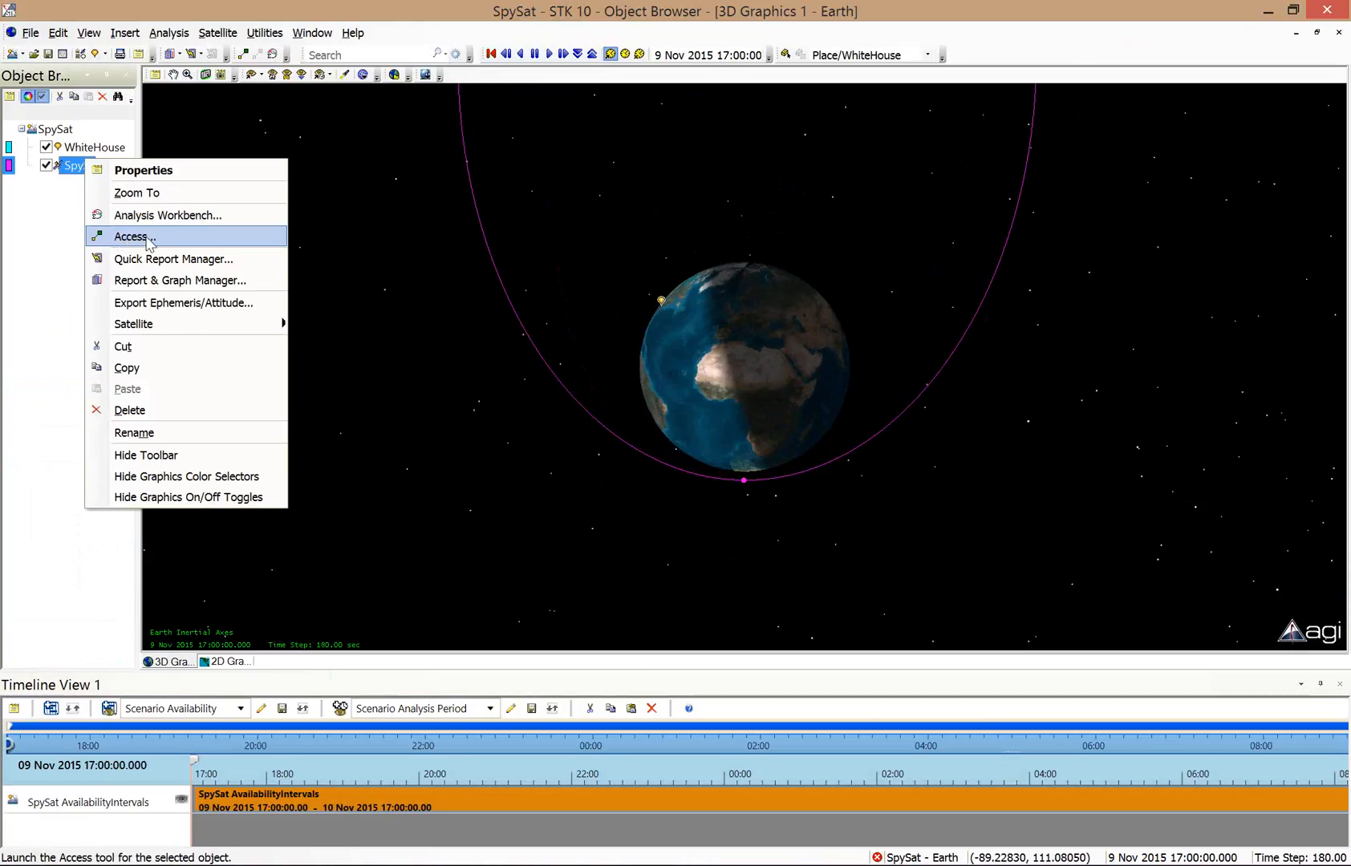
click(144, 239)
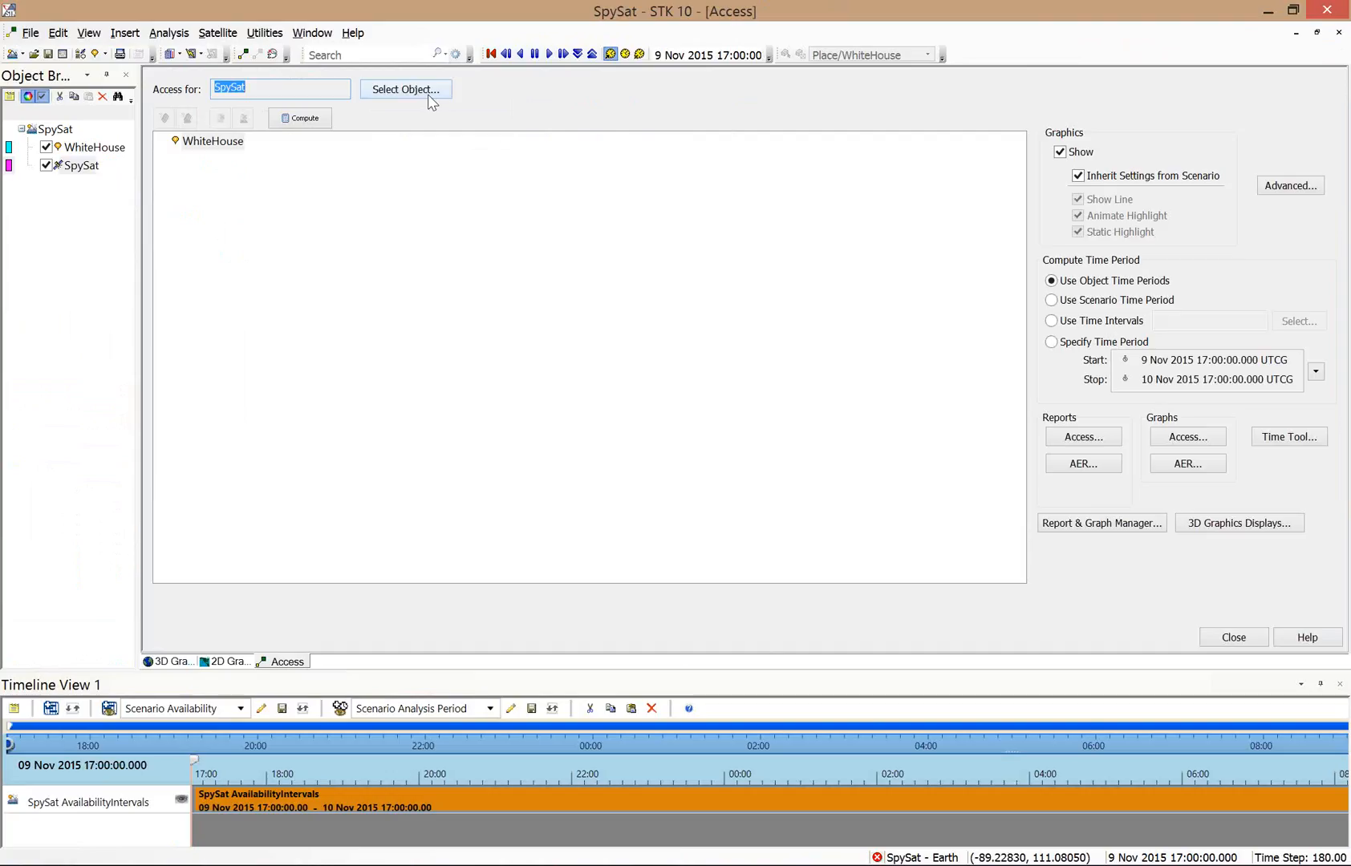
click(208, 144)
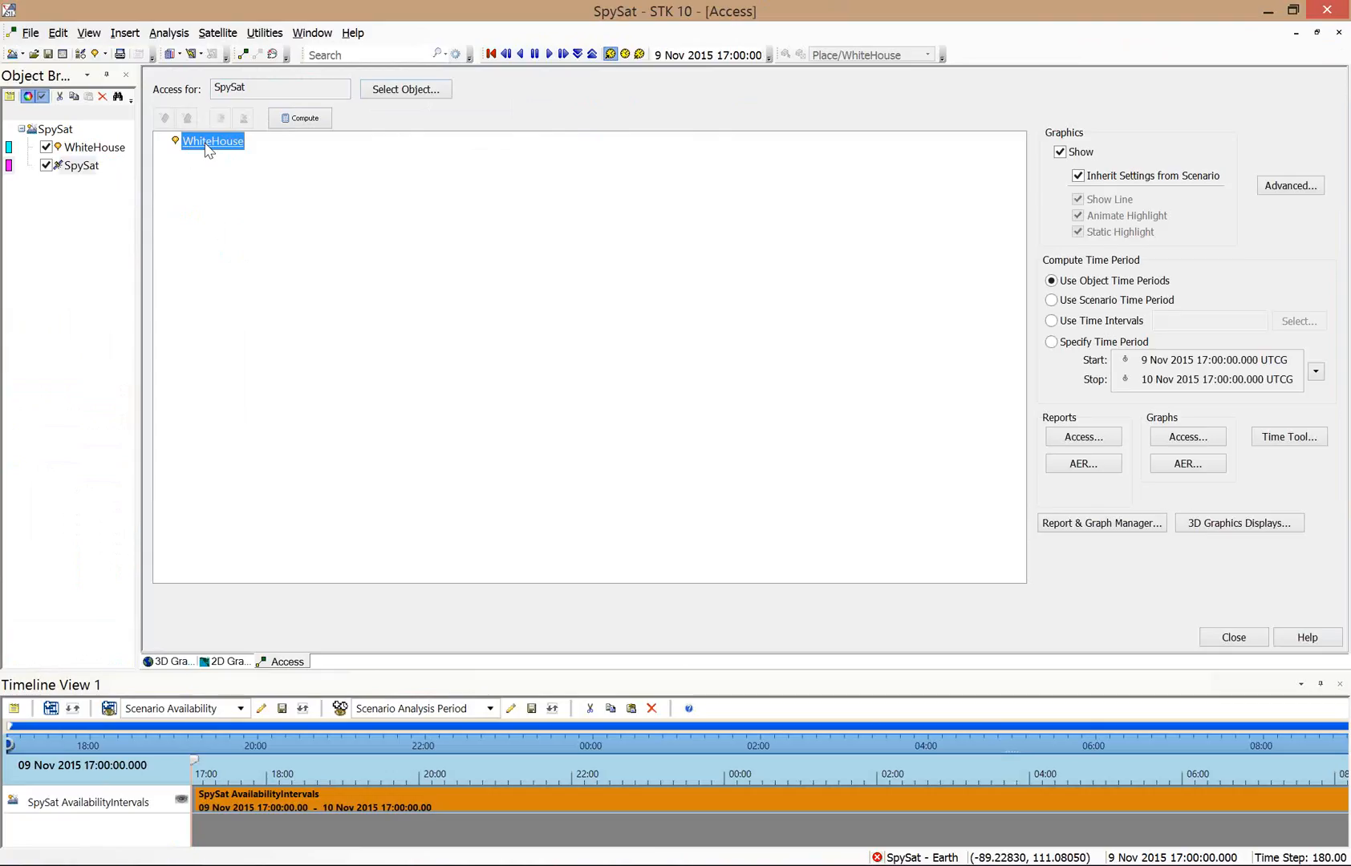
click(321, 131)
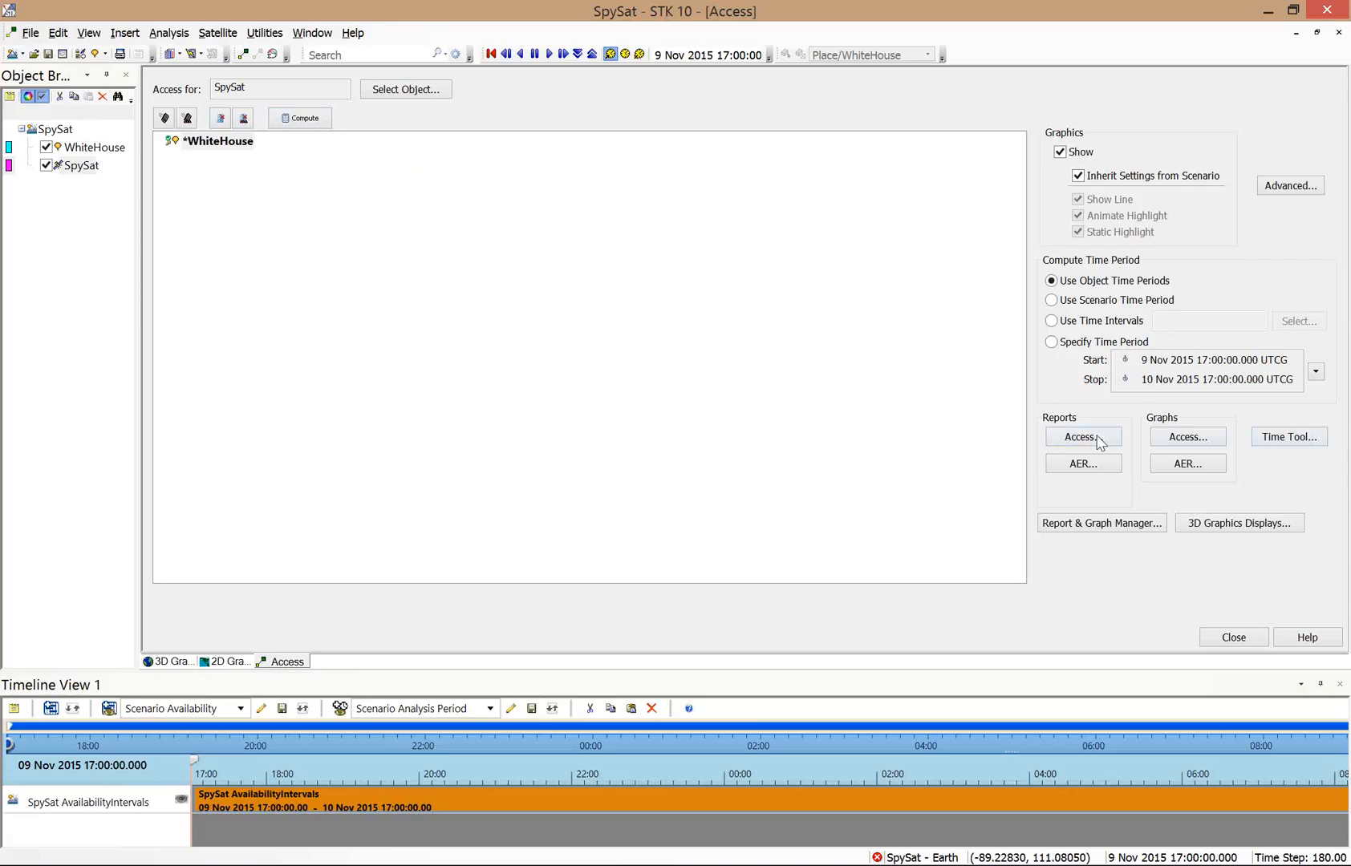
Generate the SpySat-to-WhiteHouse access graph, compare it with the other views, and close the graph.
click(1167, 440)
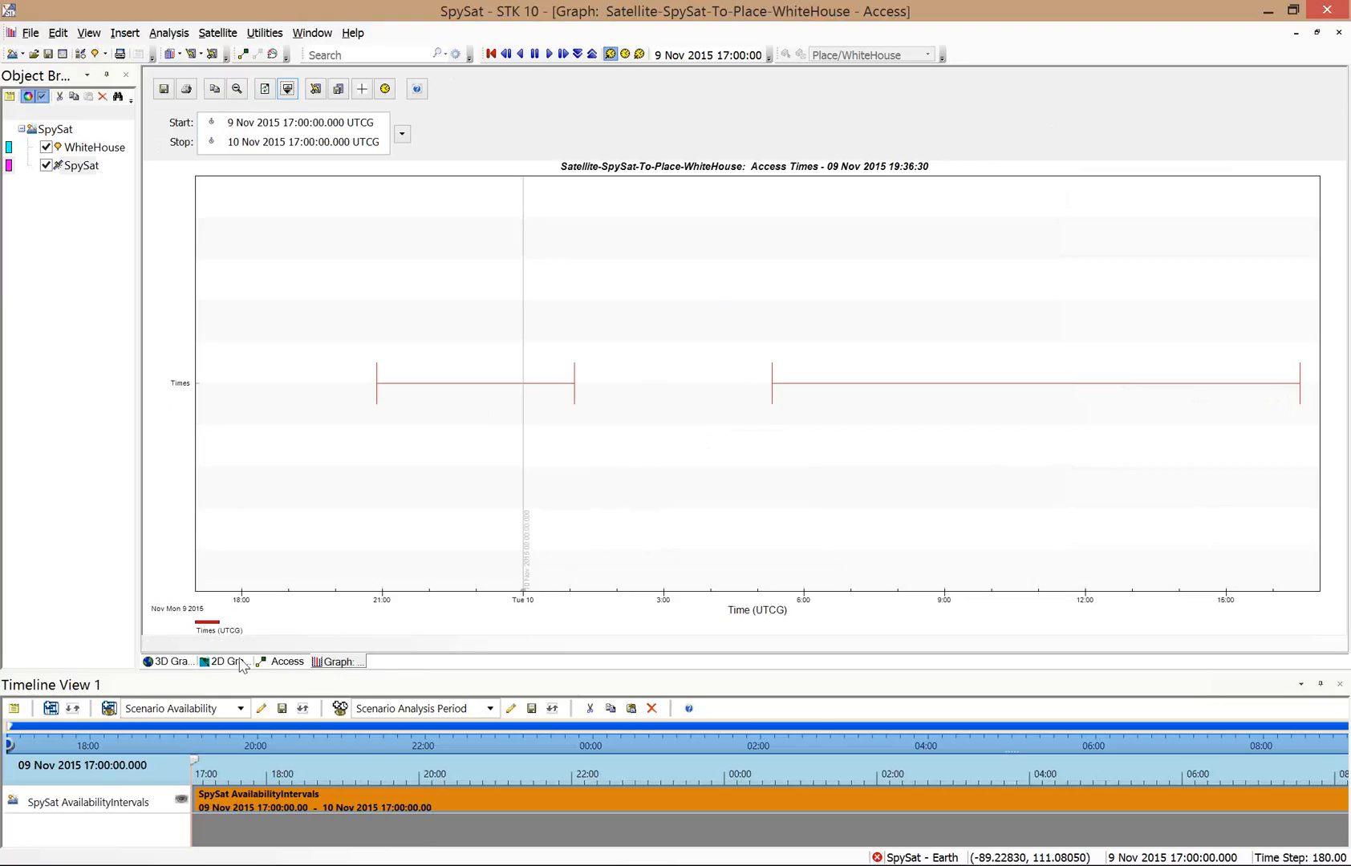
click(287, 666)
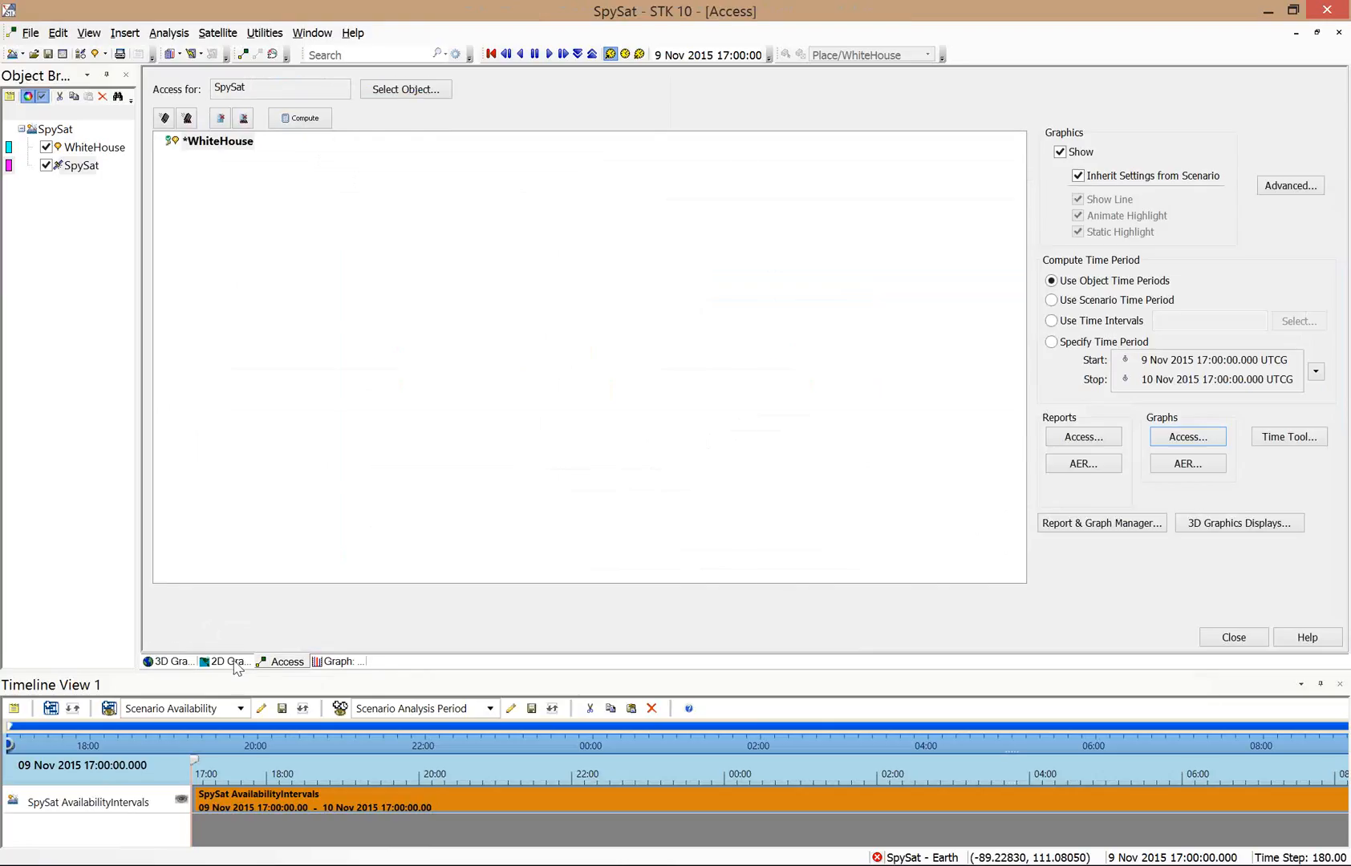
click(233, 662)
click(170, 661)
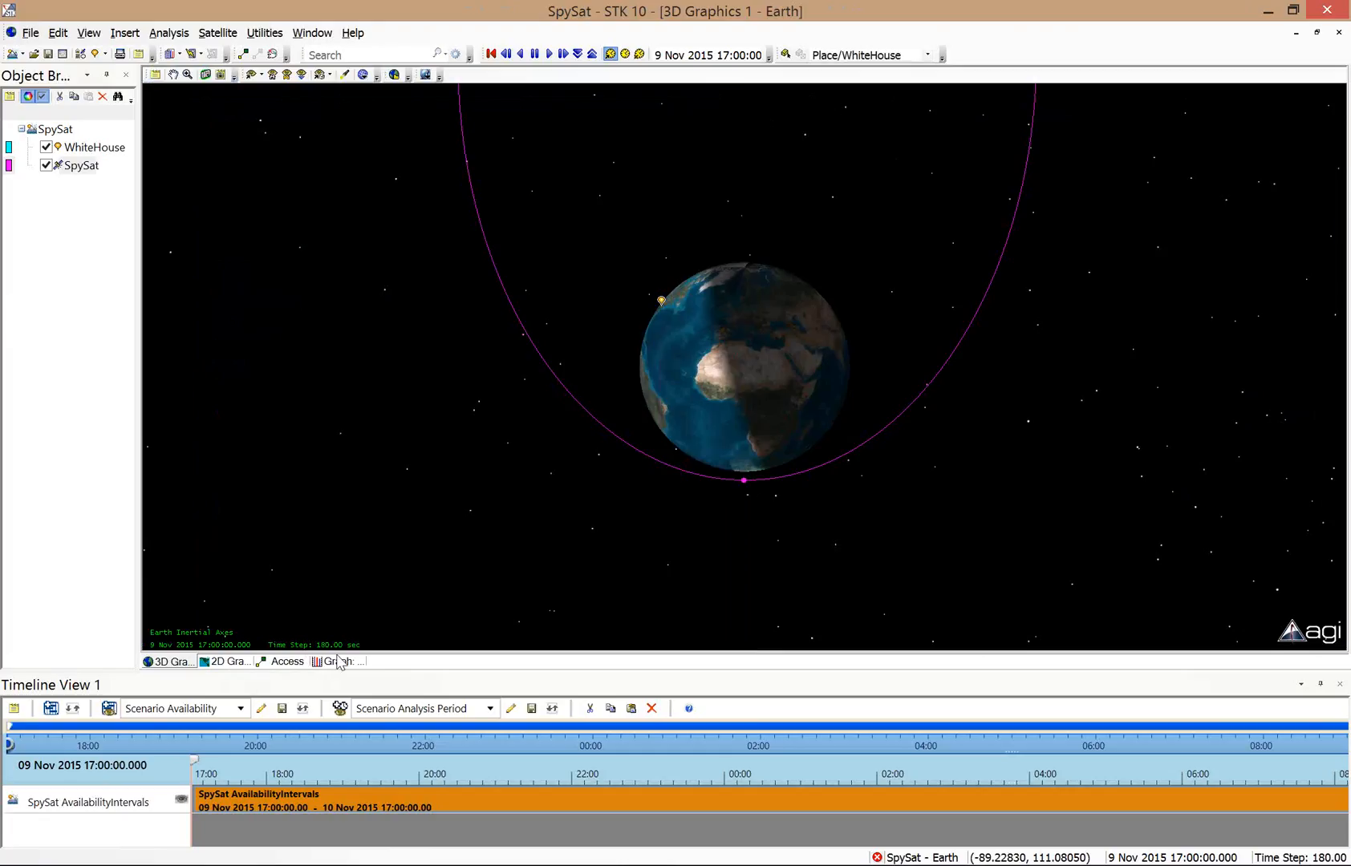
click(337, 662)
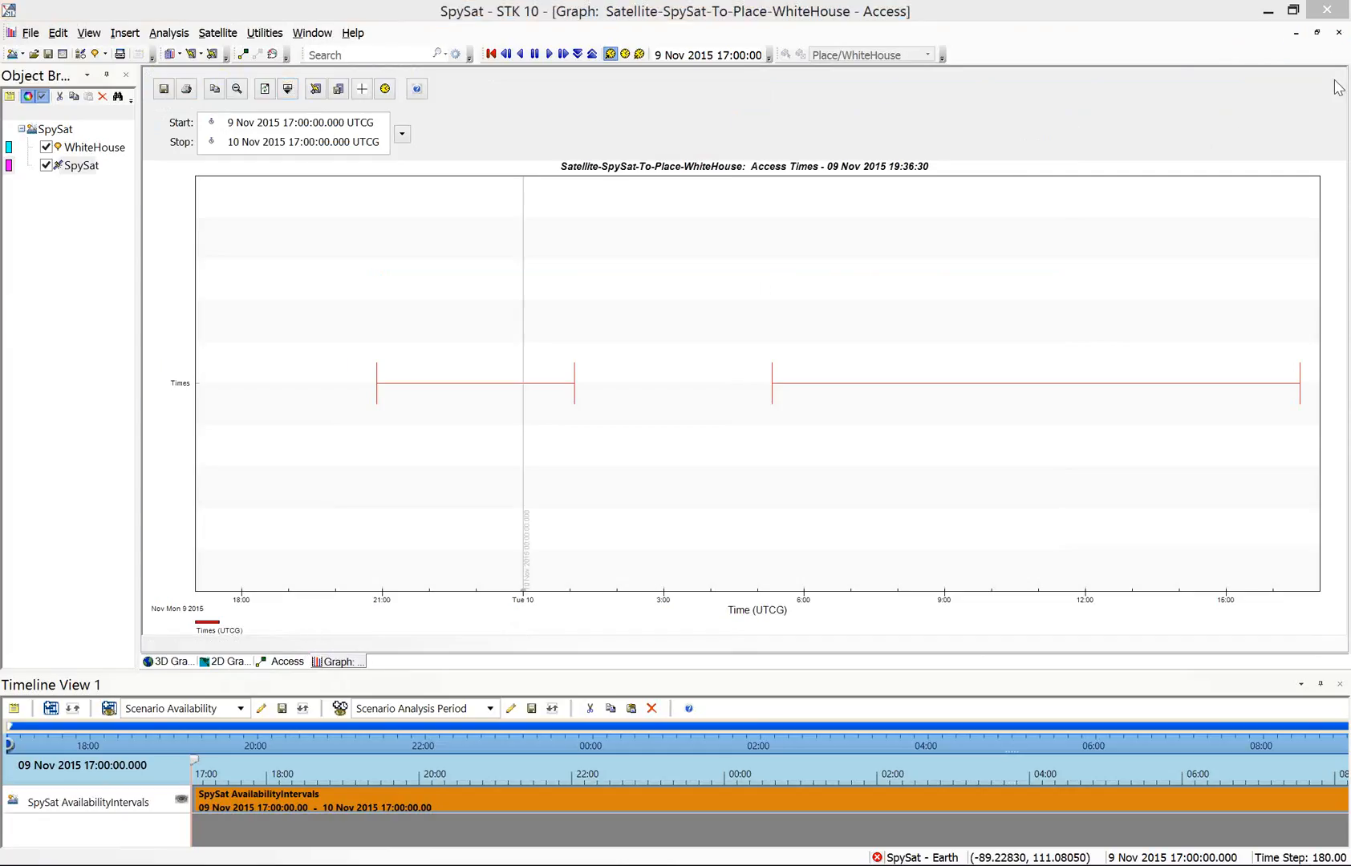
click(1338, 32)
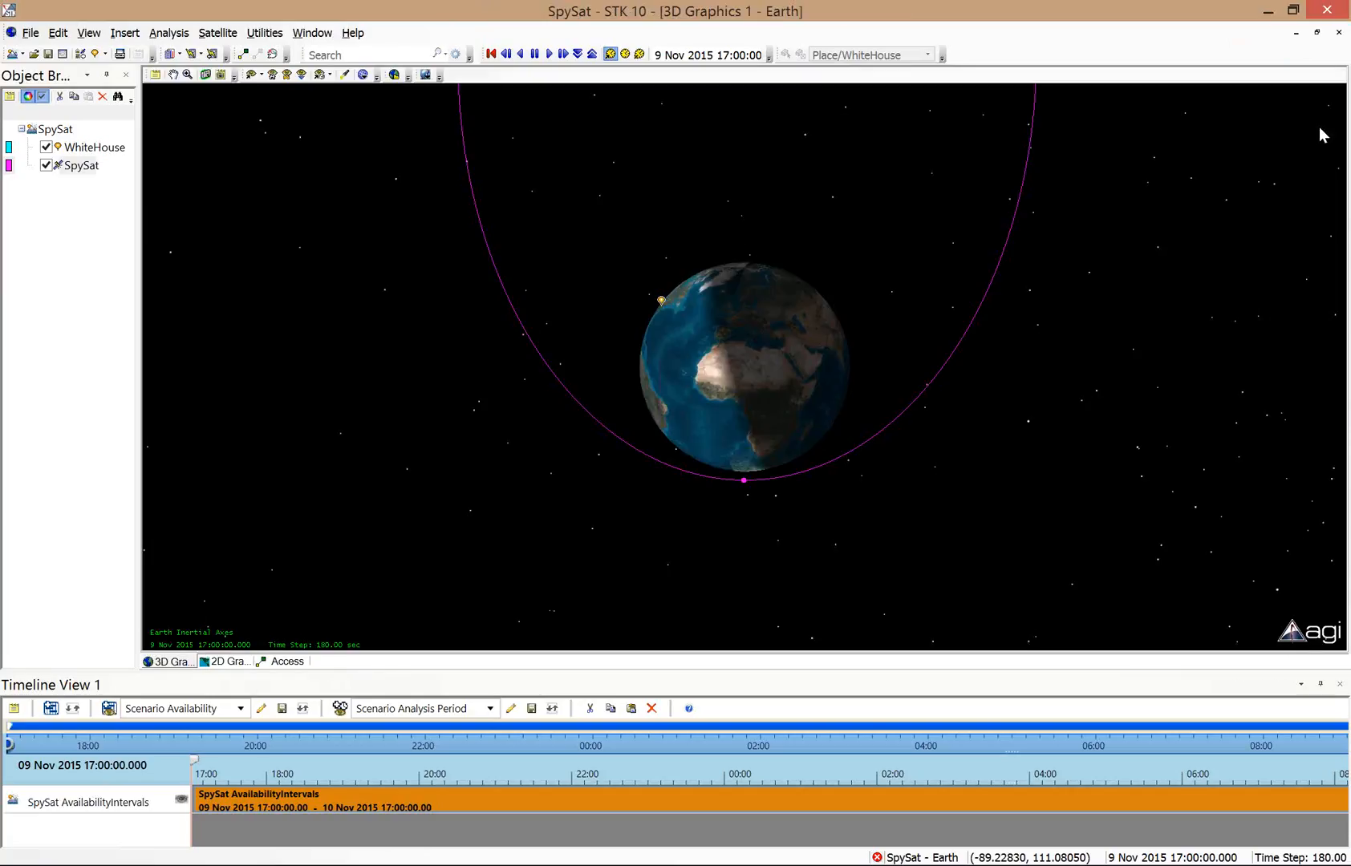
Generate the access summary report for SpySat to WhiteHouse and review its start times, stop times and durations.
click(282, 661)
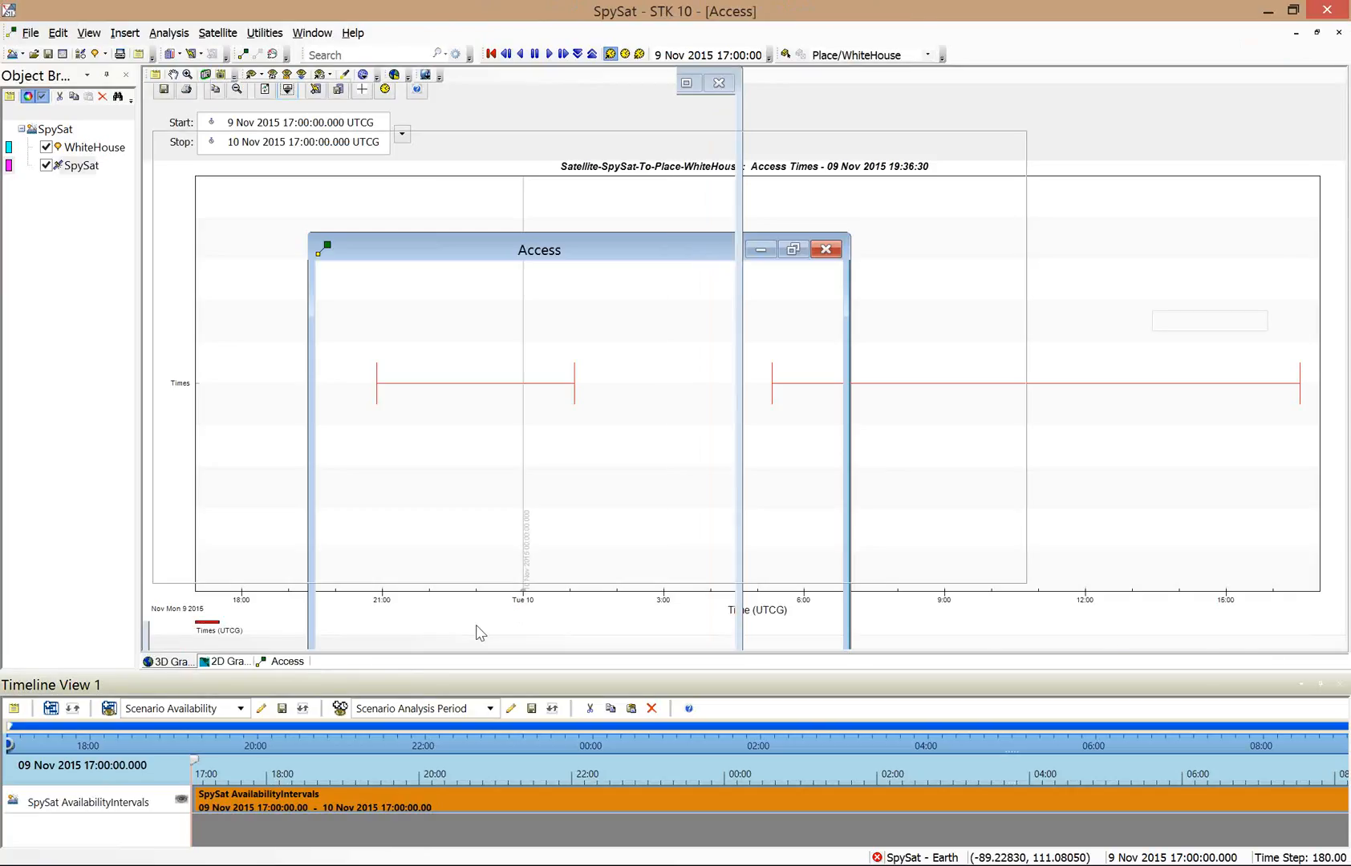
click(1071, 441)
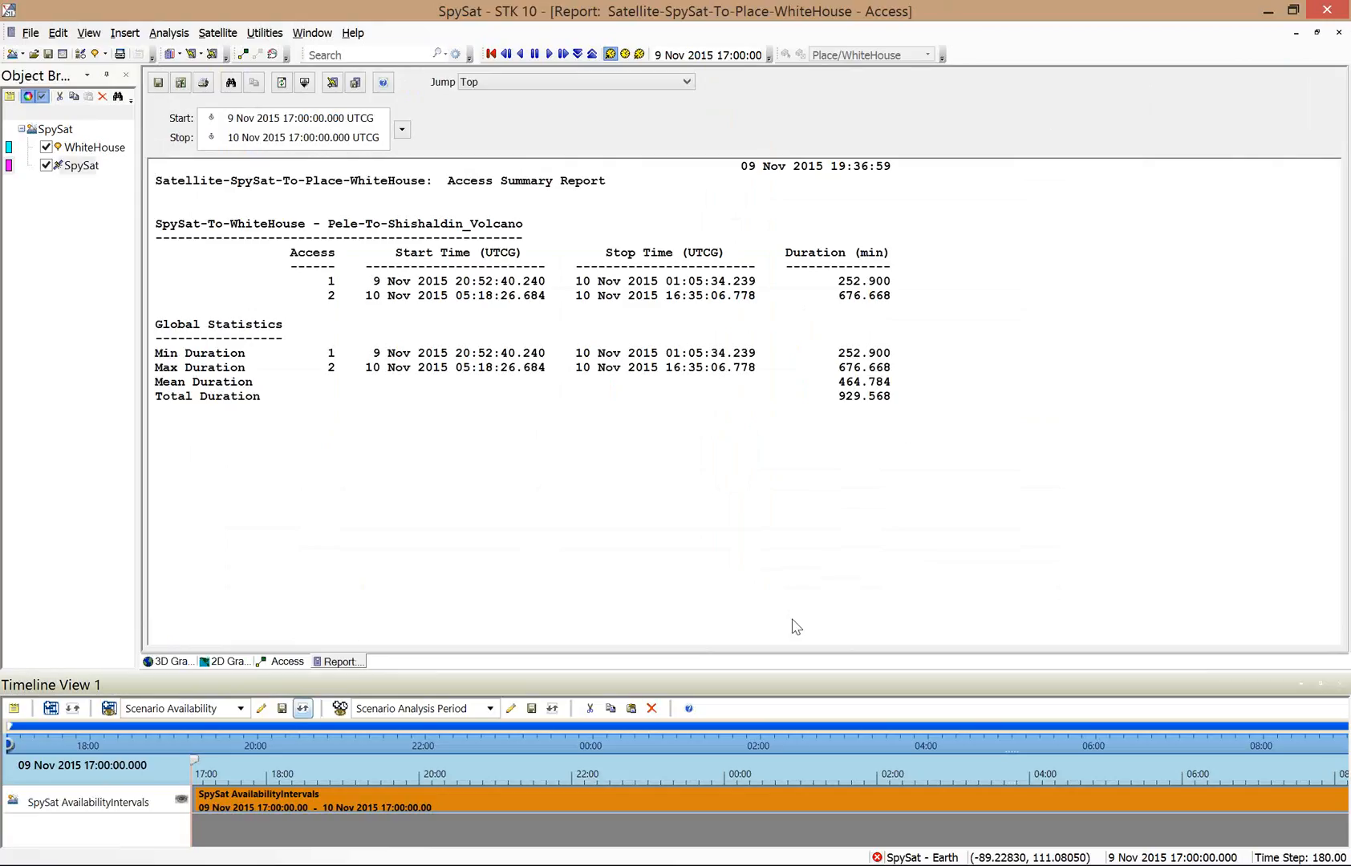
click(276, 663)
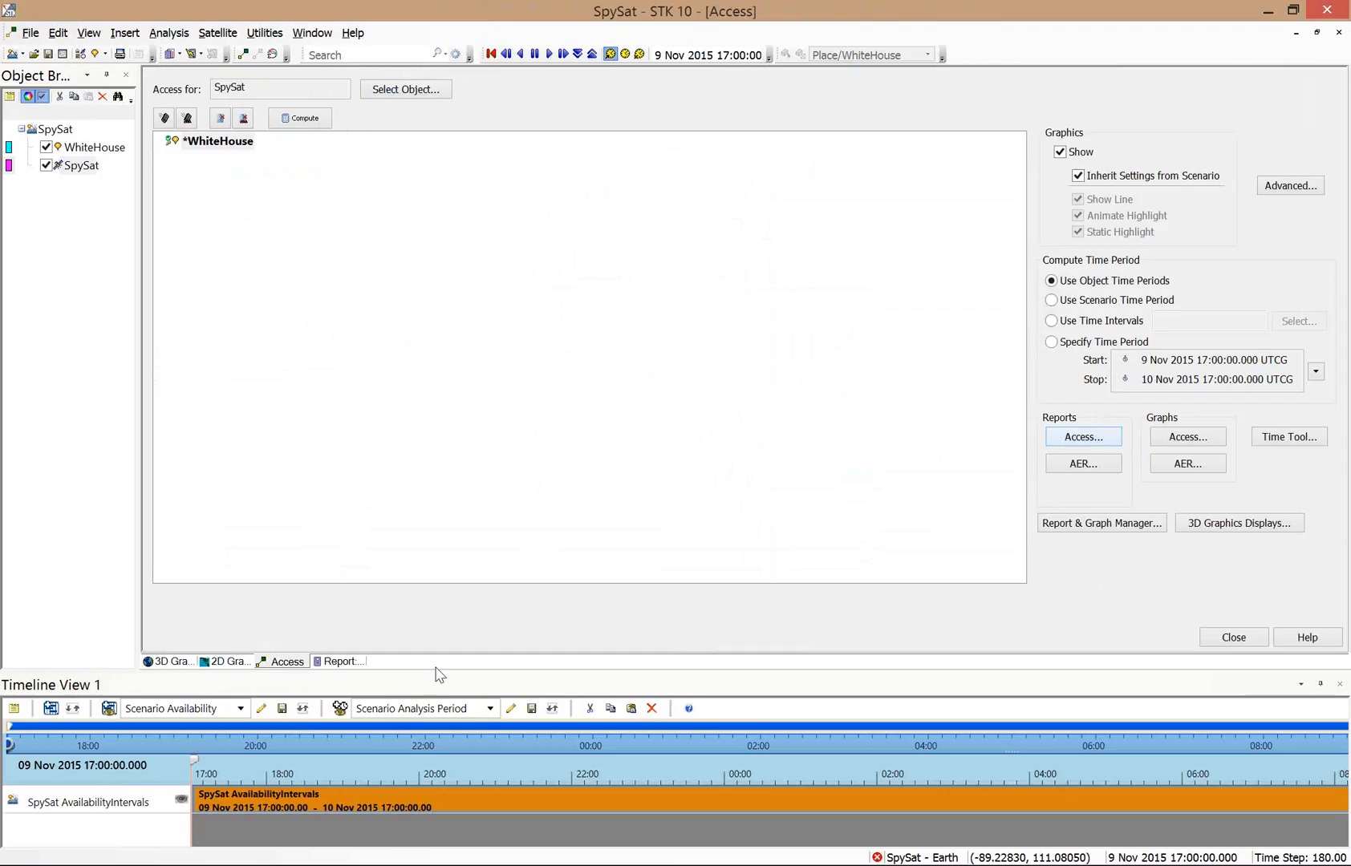
click(339, 666)
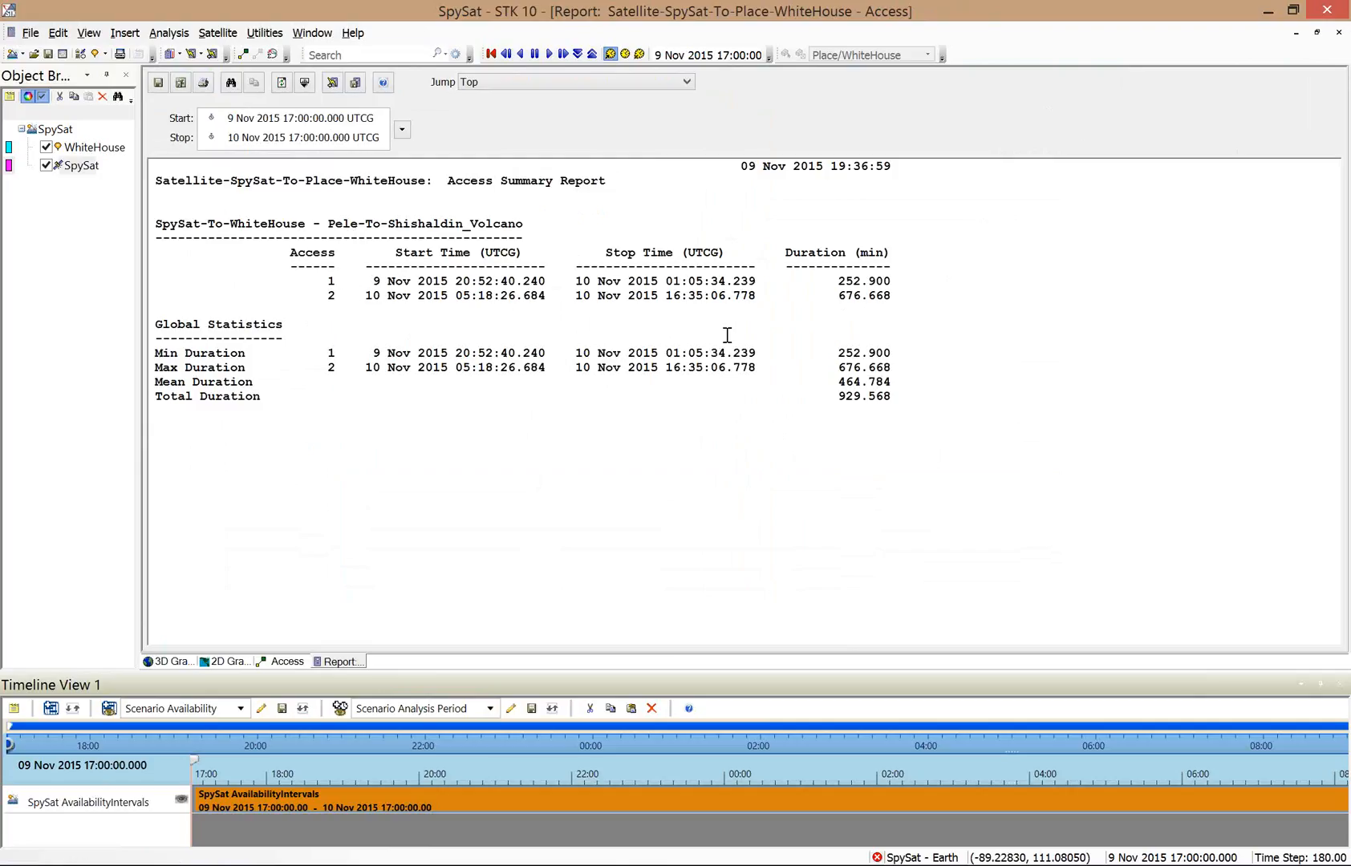
Change the Duration column units of the access summary report to Hours (hr).
right_click(885, 265)
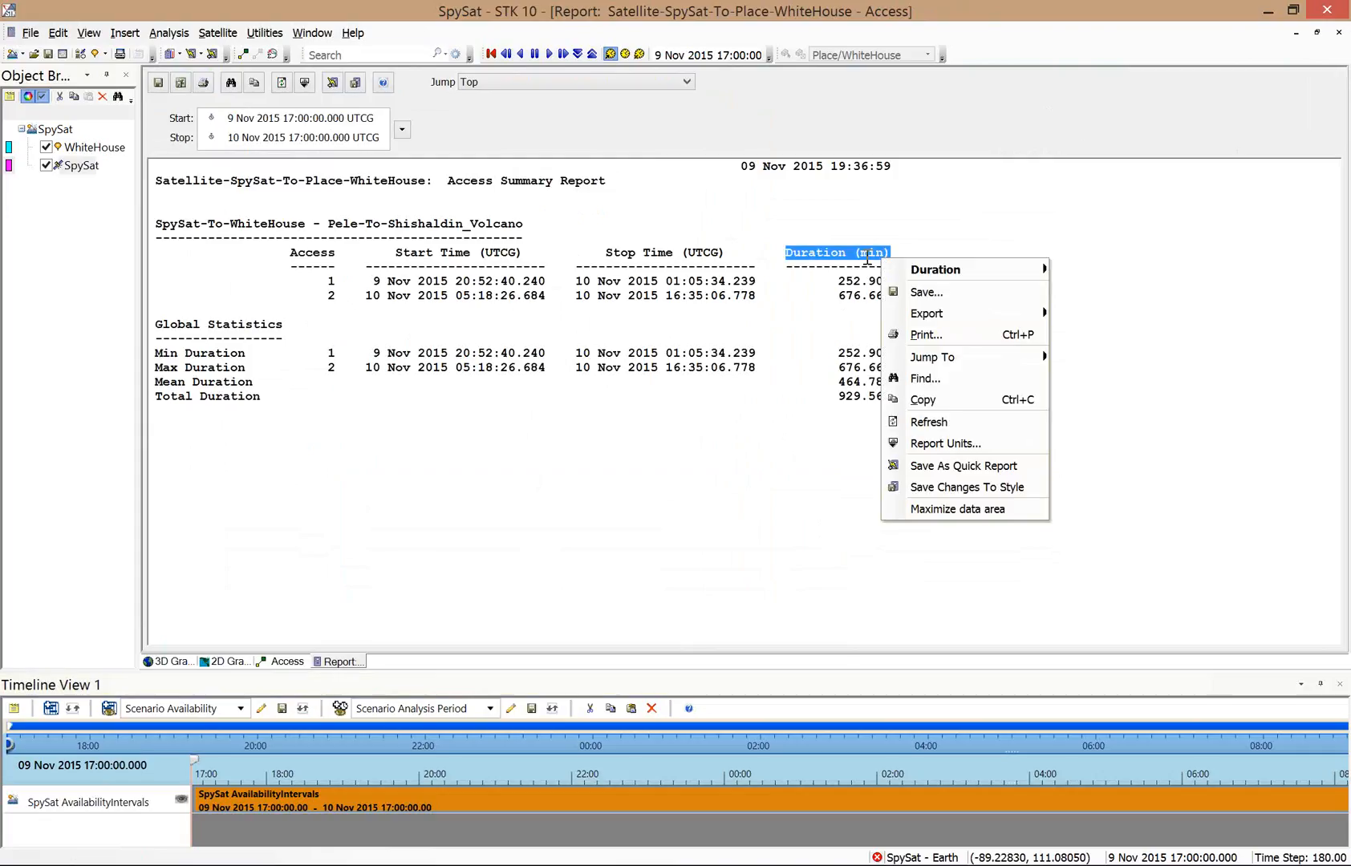
mouse_move(904, 274)
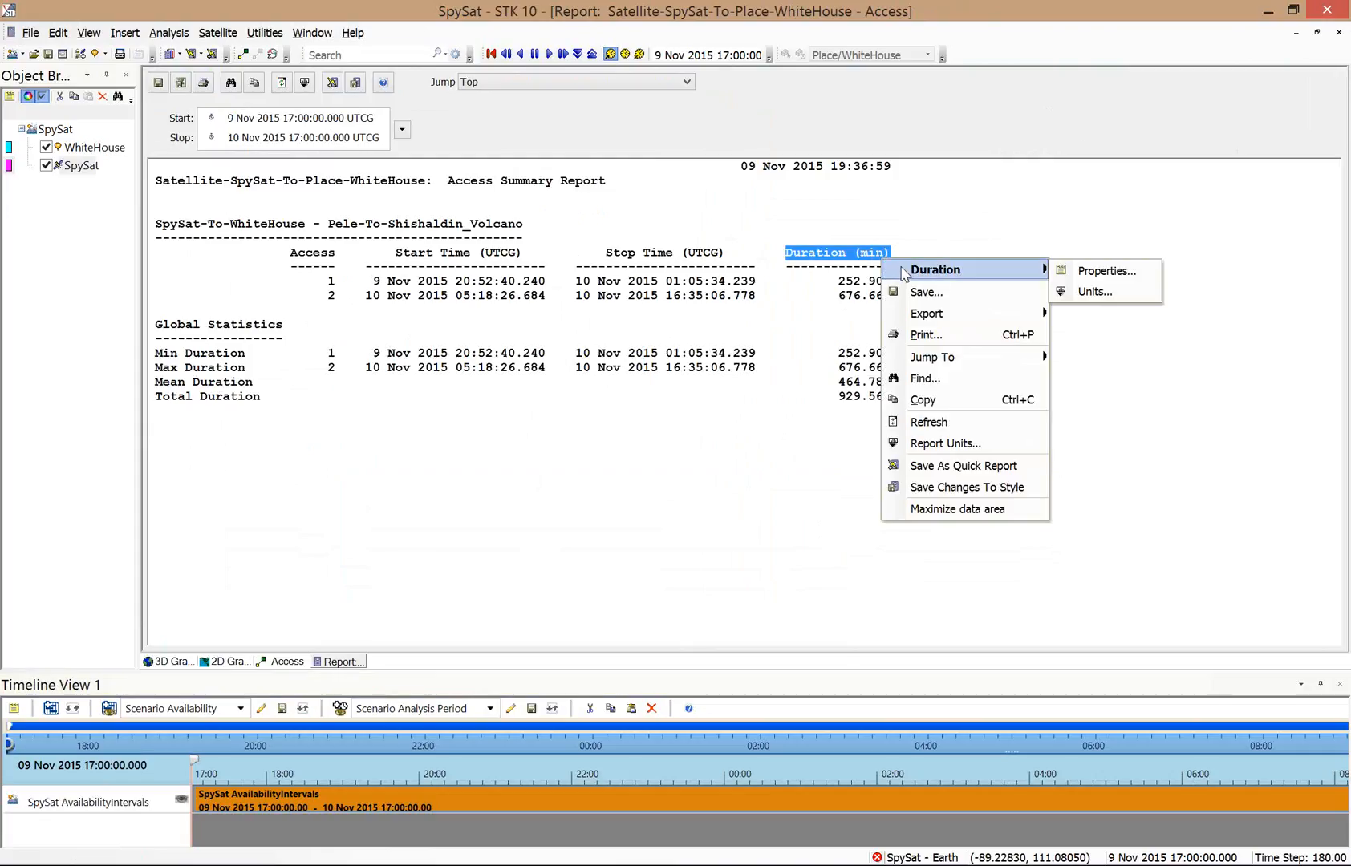
click(1124, 294)
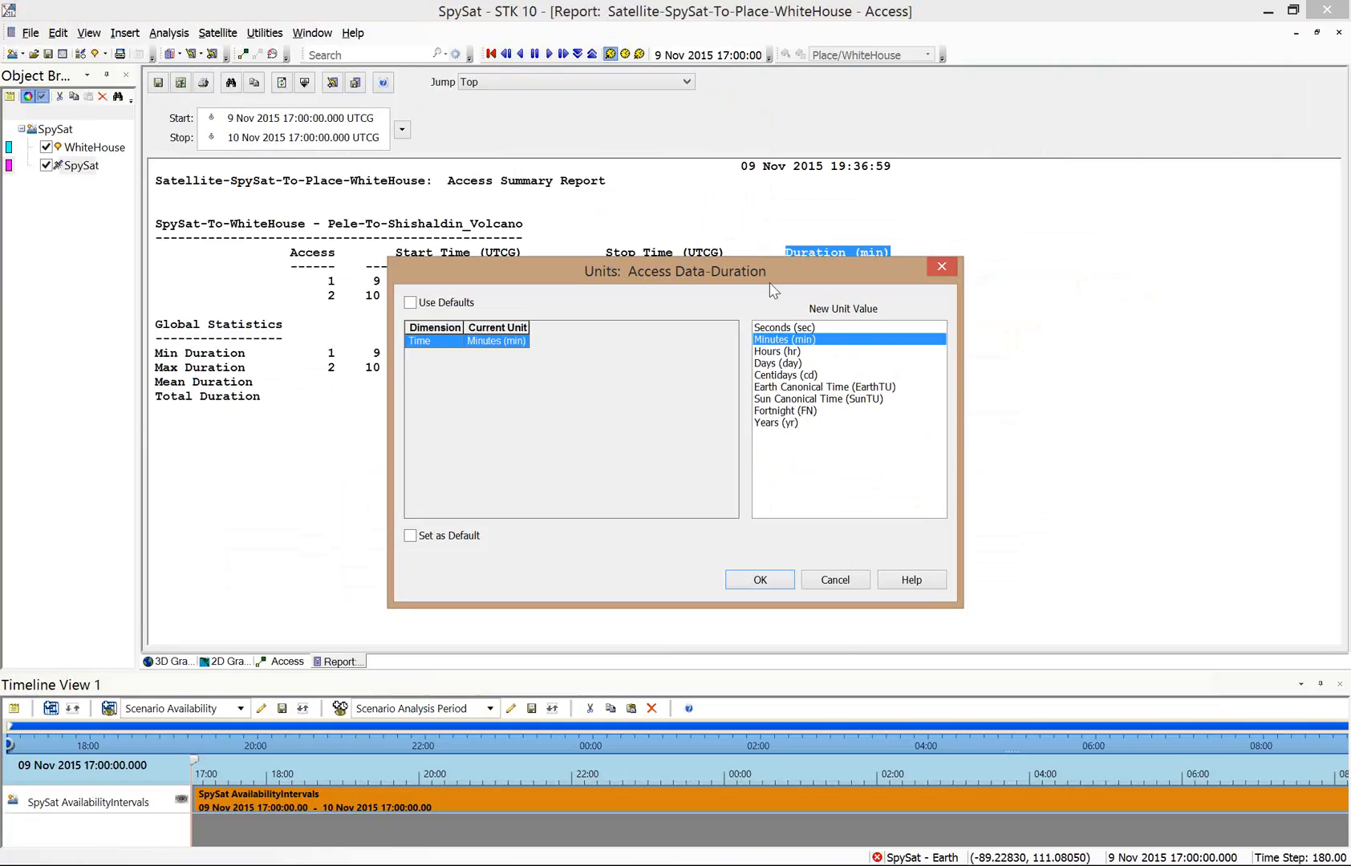
drag(770, 290, 795, 450)
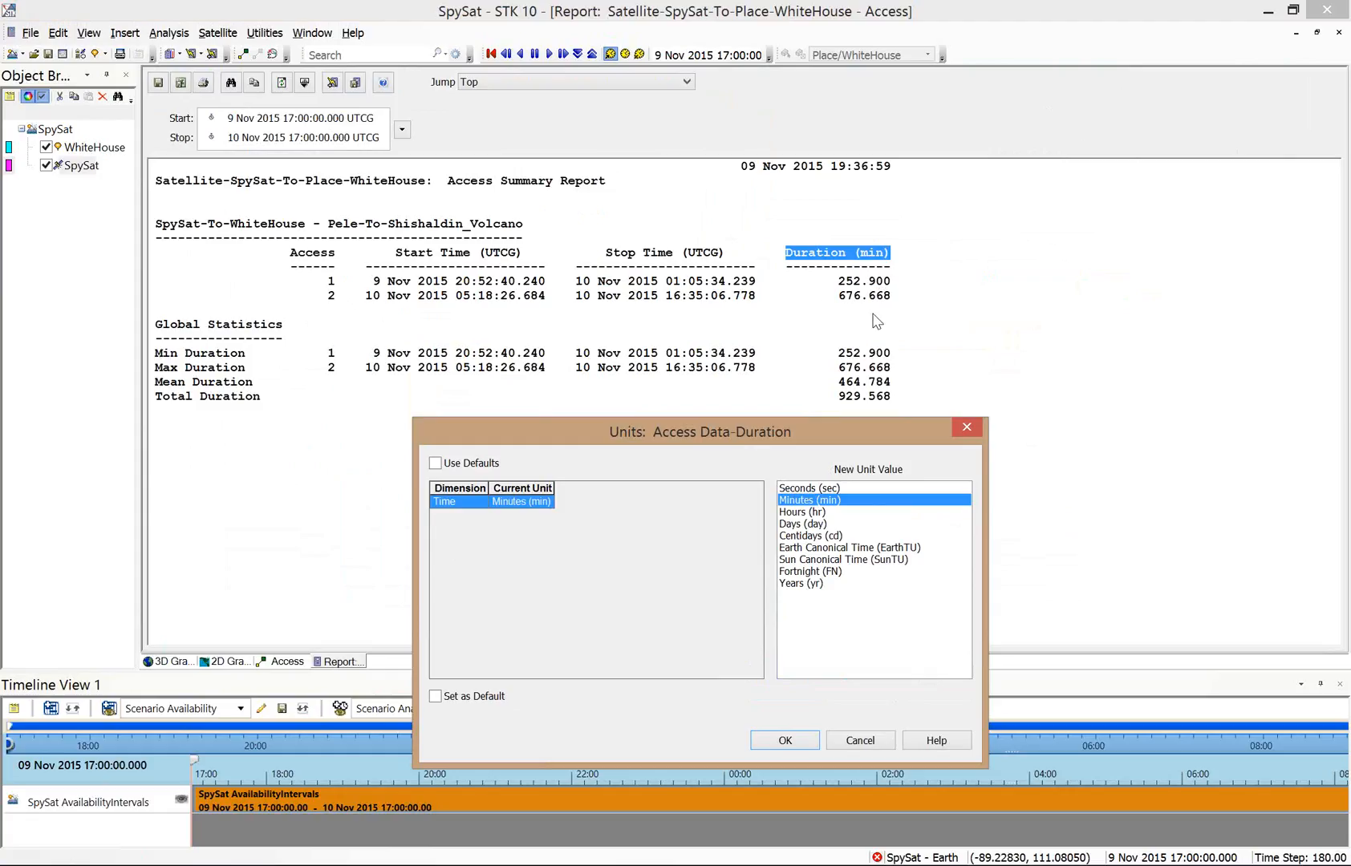
click(803, 512)
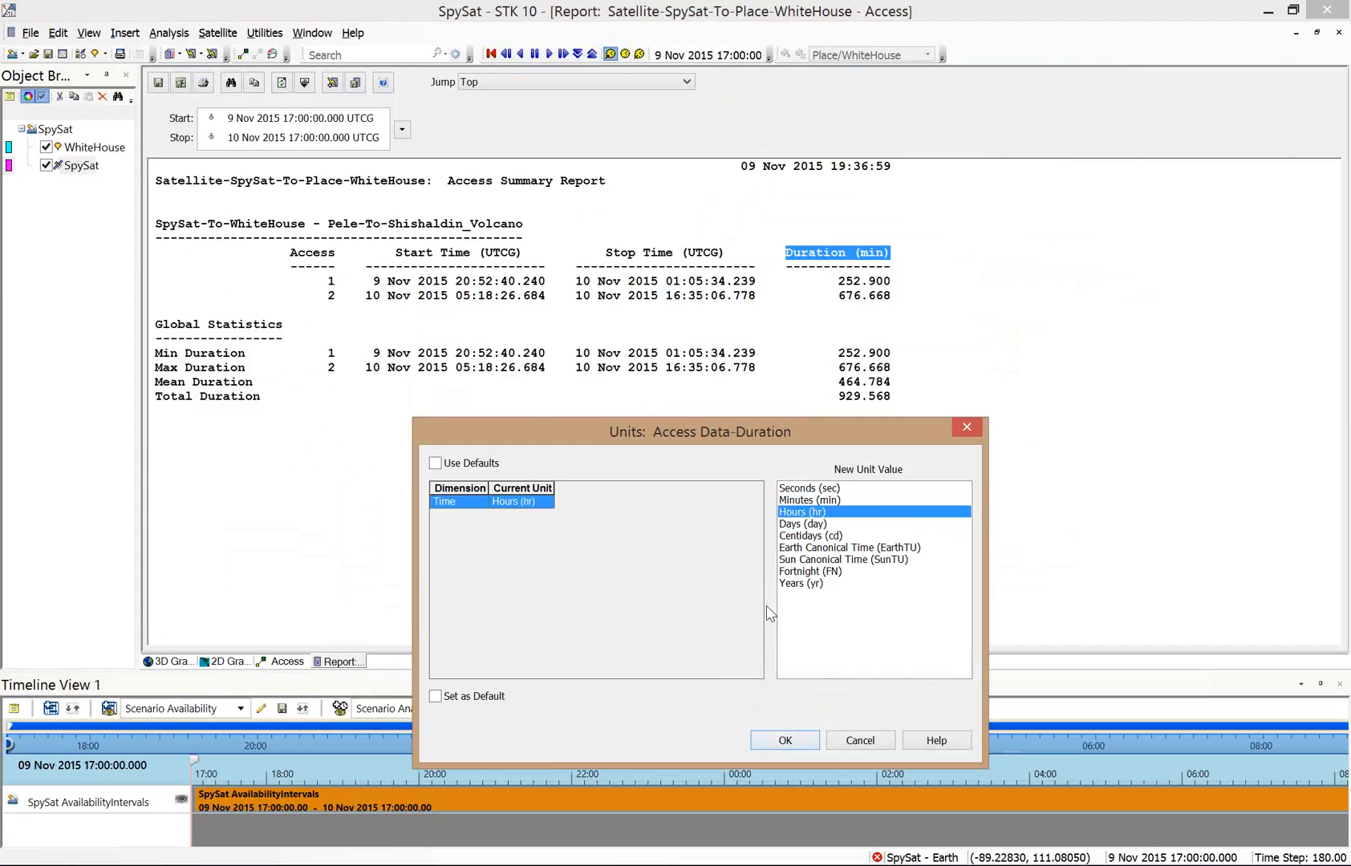
click(784, 739)
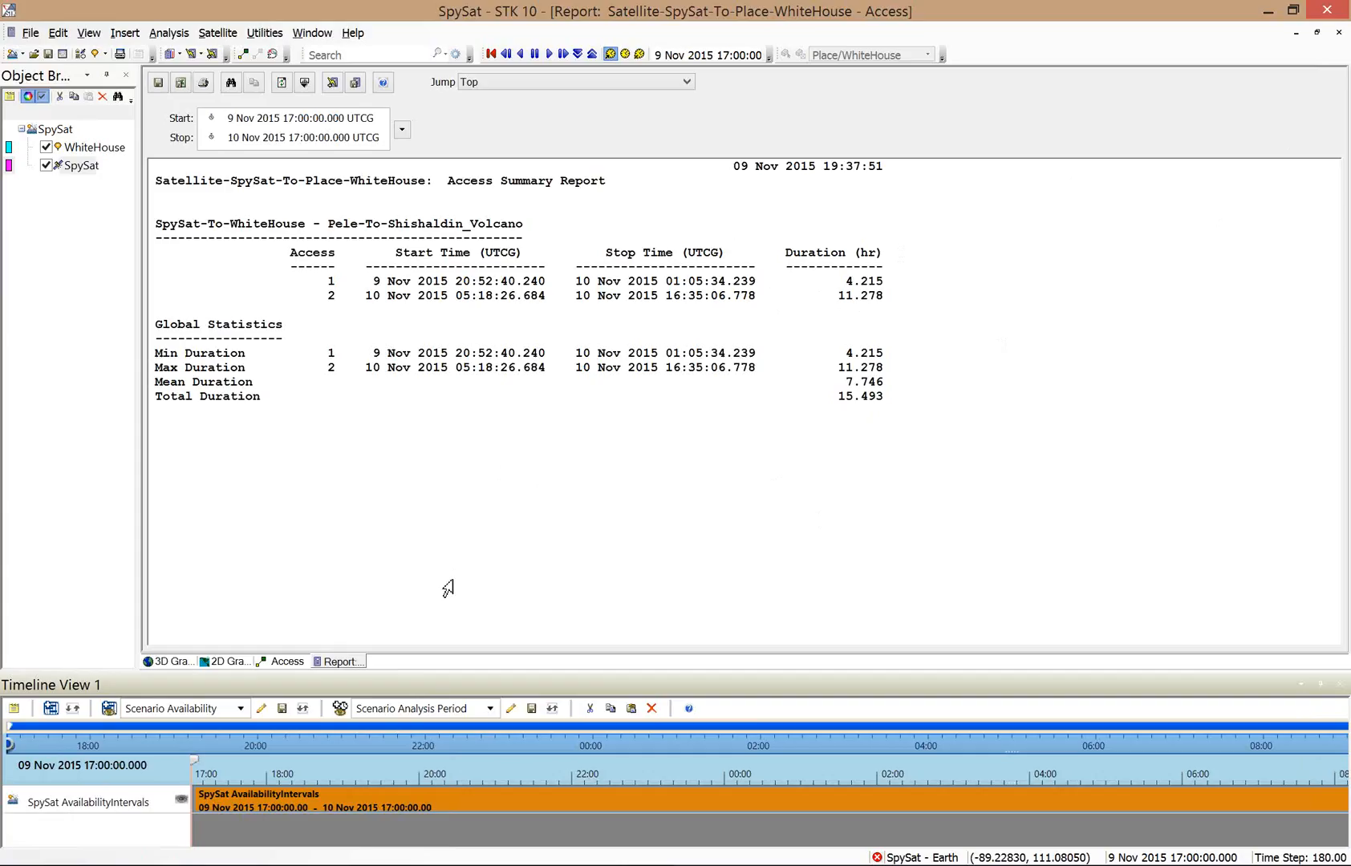
Animate the scenario in the 3D view with a 60-second time step and pause while SpySat has access to WhiteHouse.
click(177, 663)
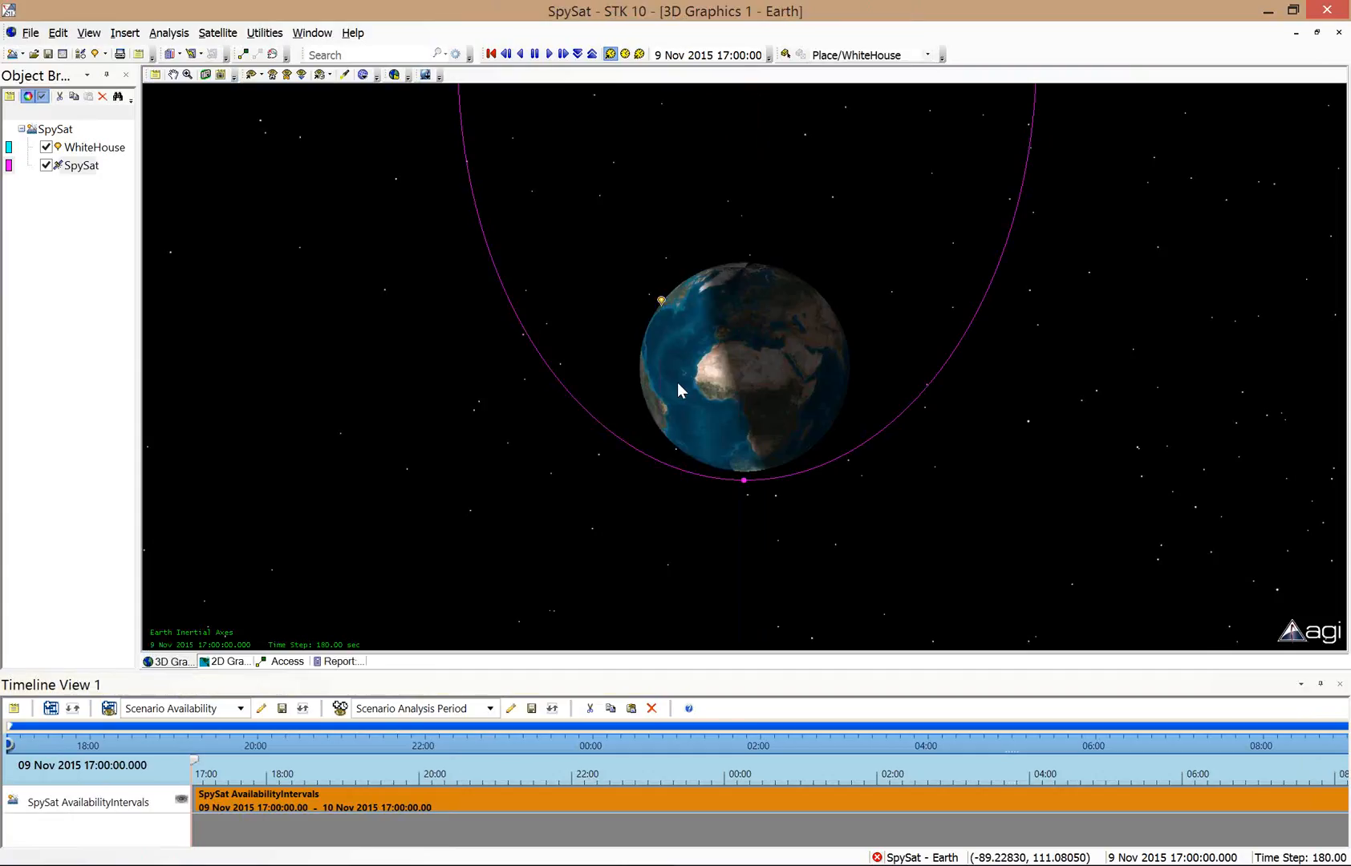
scroll(842, 330, down, 3)
drag(835, 314, 859, 167)
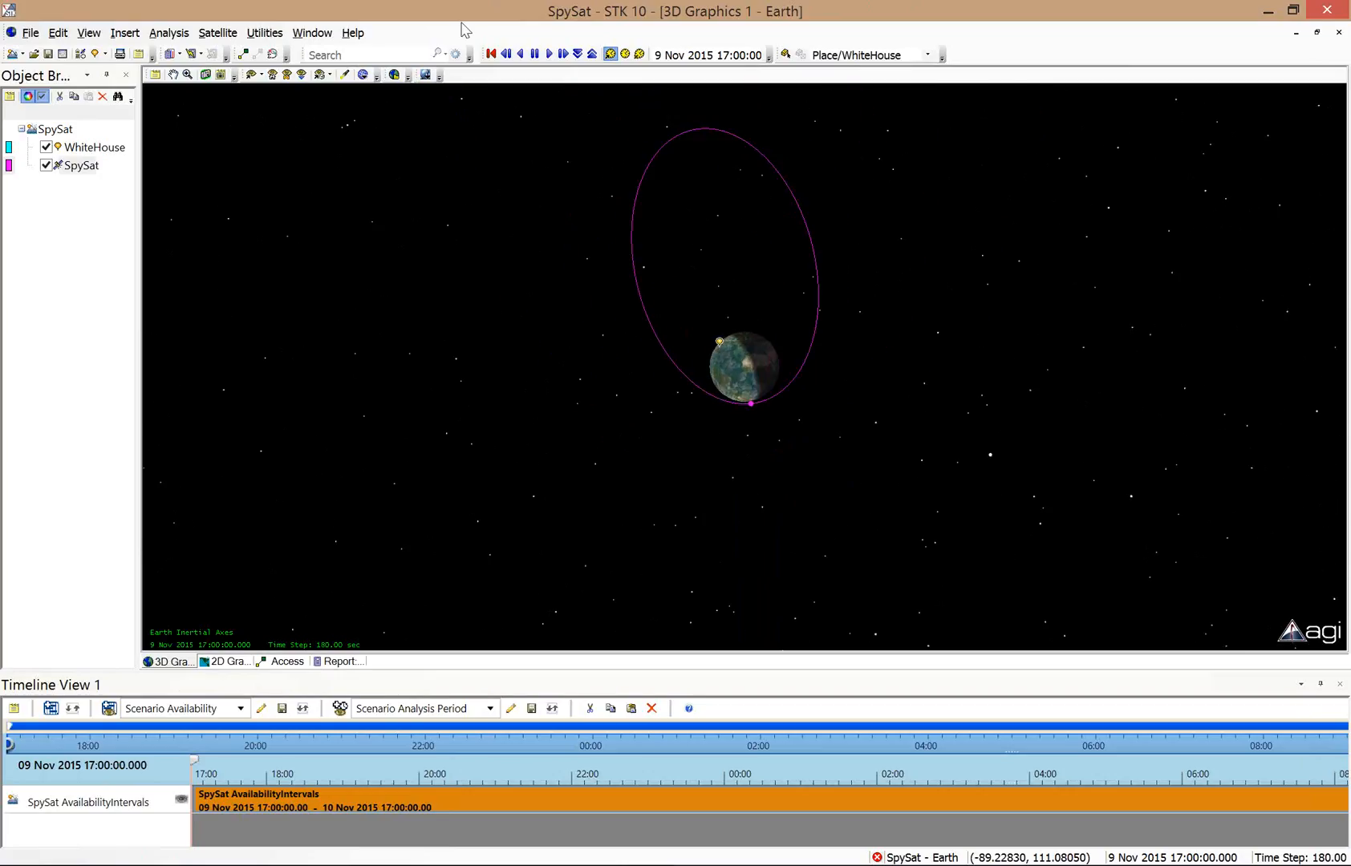
click(577, 54)
click(550, 55)
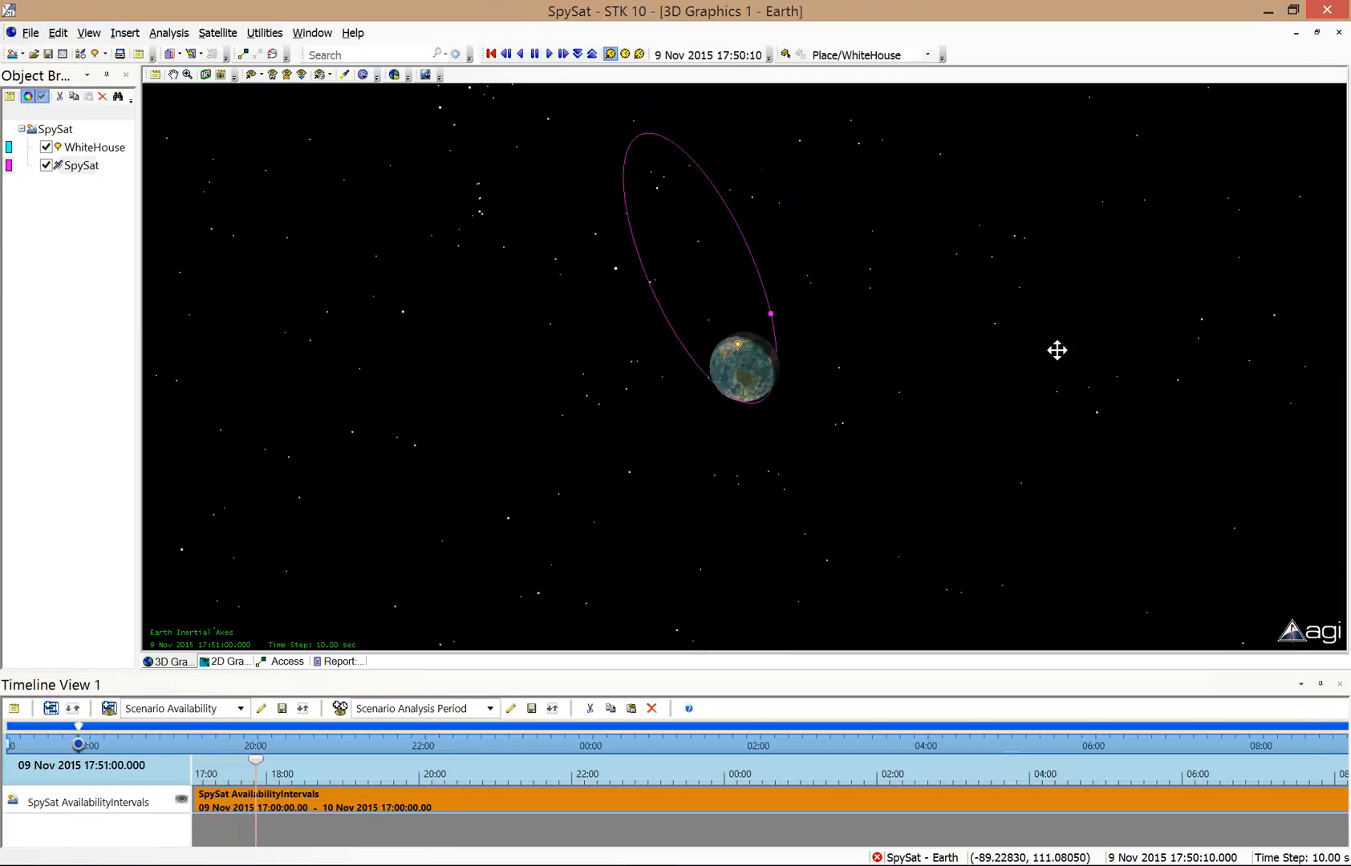
click(592, 54)
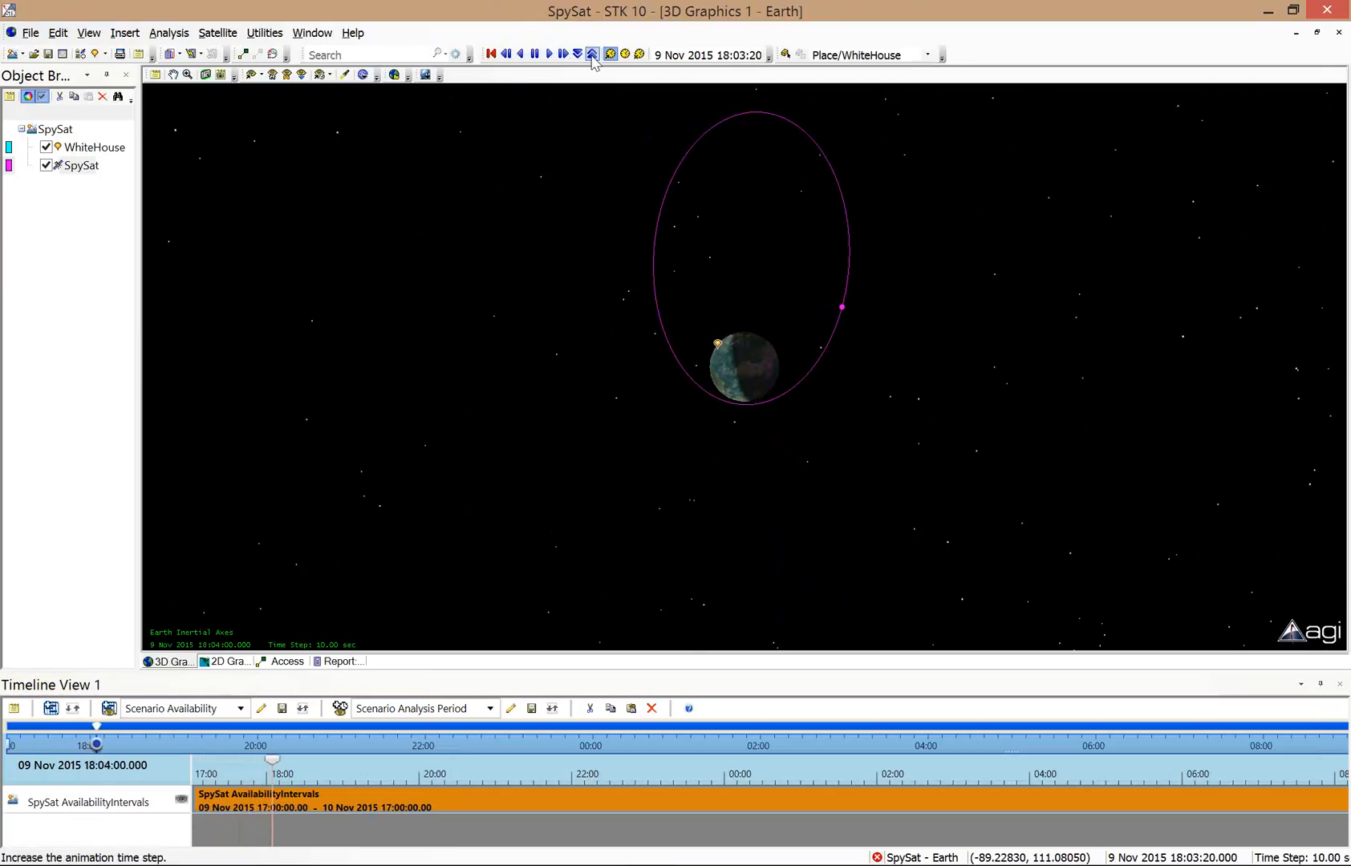
click(535, 54)
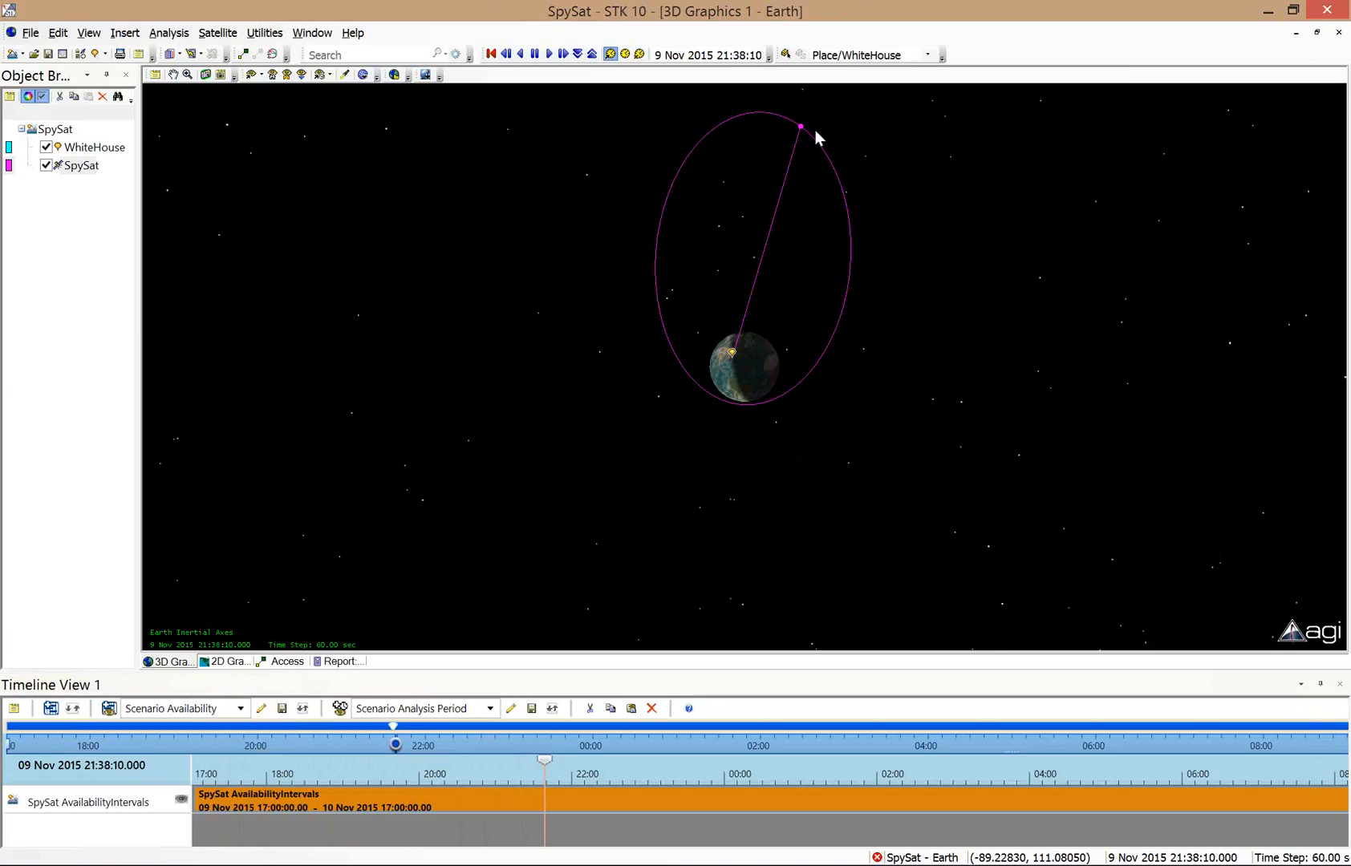
Replay the scenario in the 2D view with a 180-second time step, examine both access passes, and reset the animation to the start.
click(227, 662)
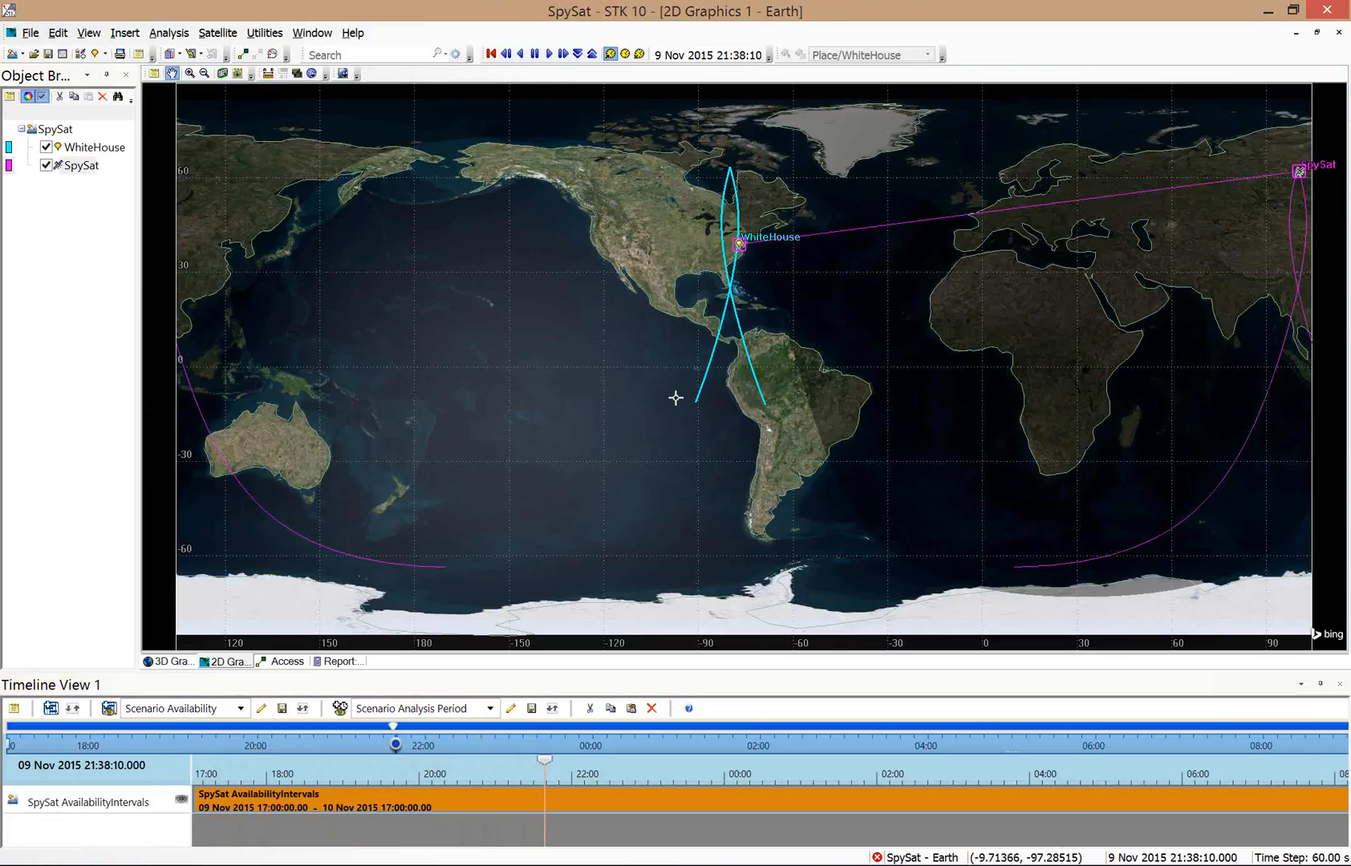
click(492, 55)
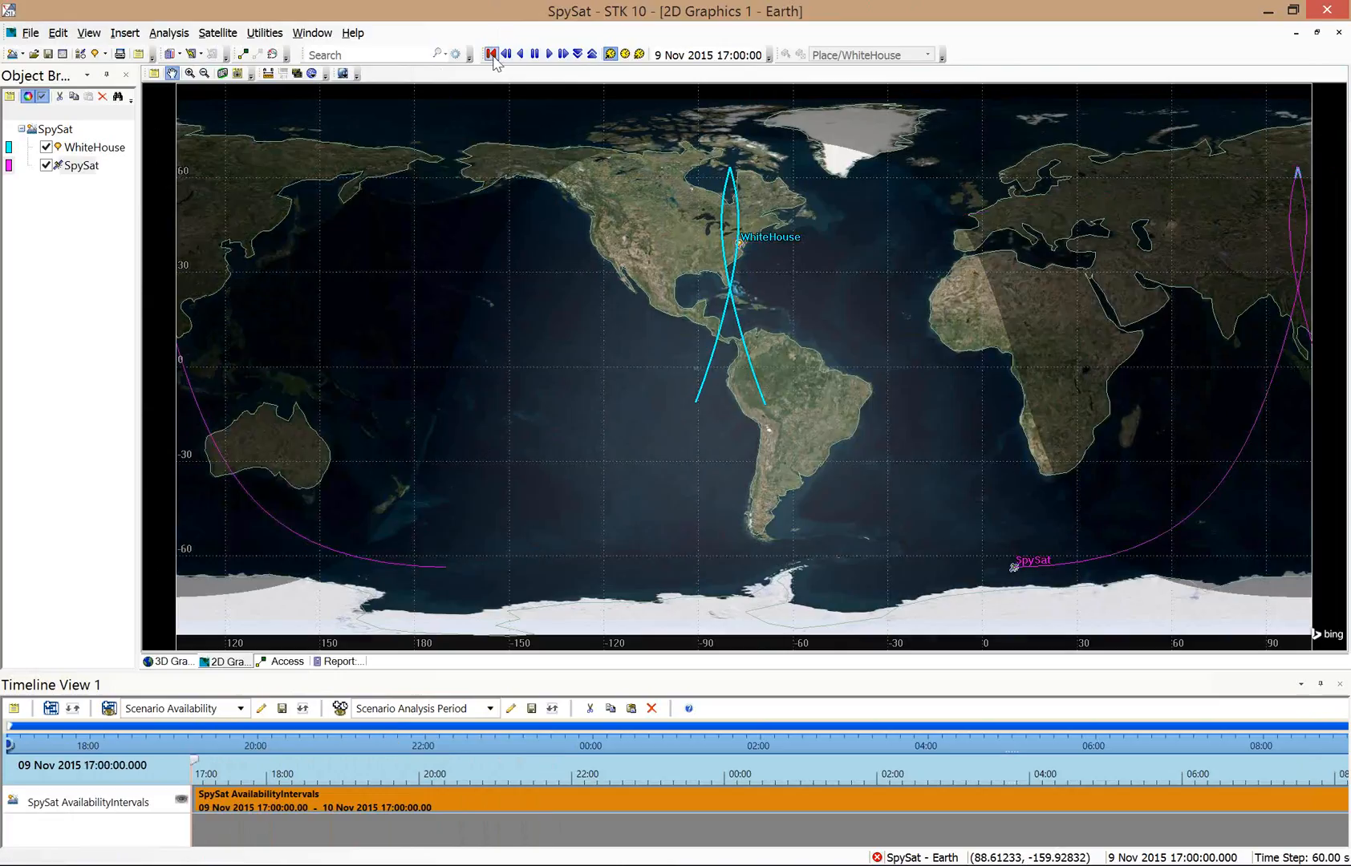
click(550, 54)
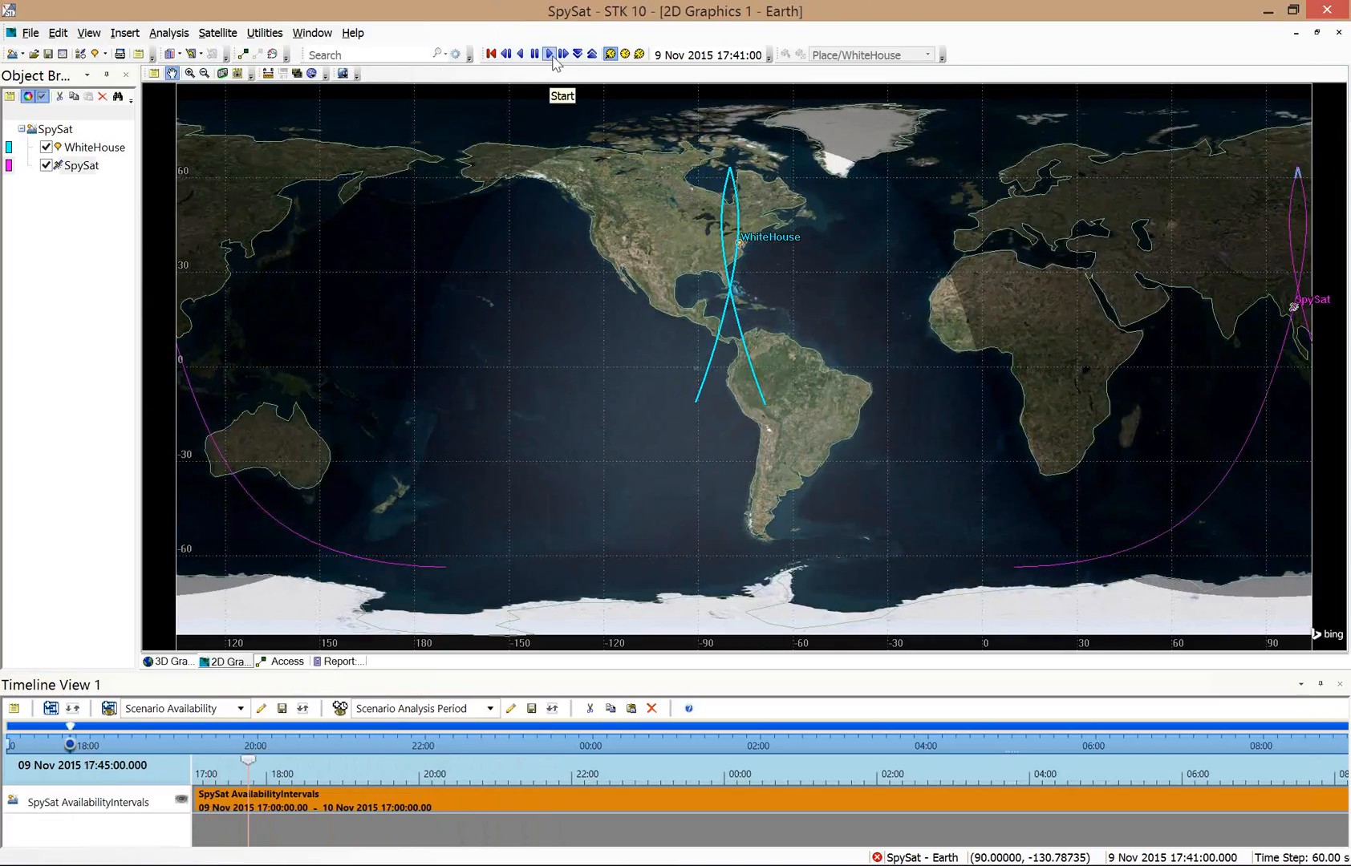
click(592, 54)
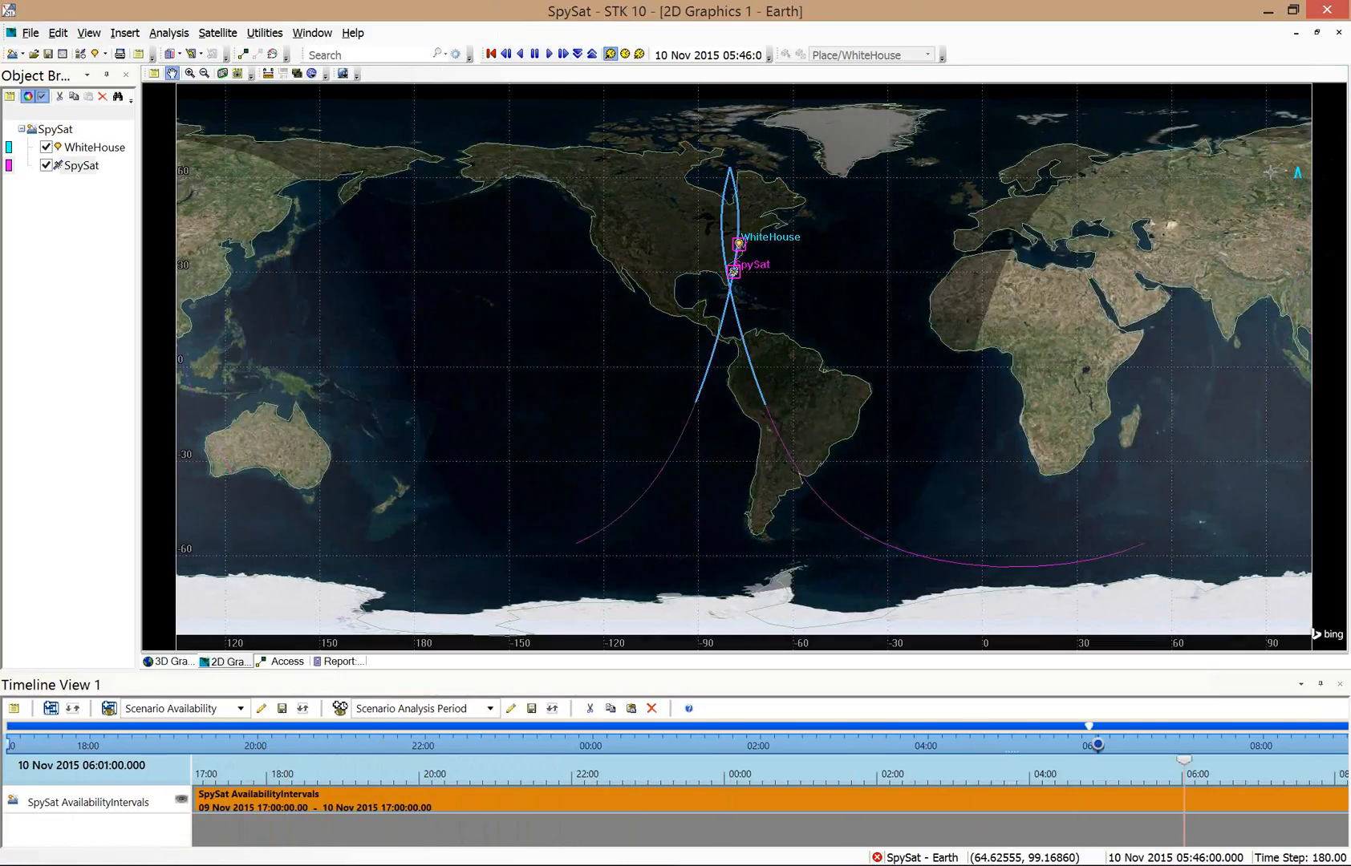
click(535, 54)
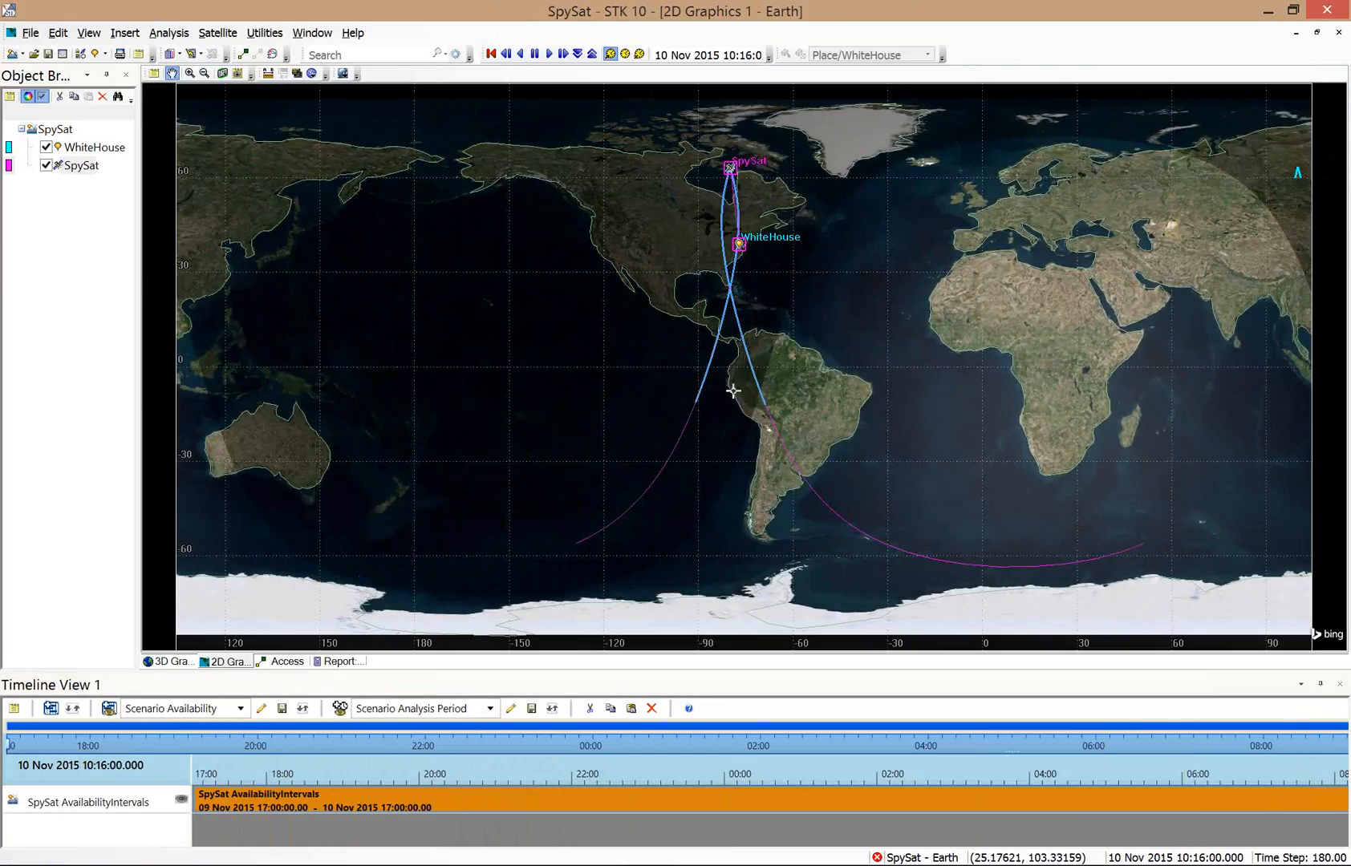
drag(1276, 165, 965, 161)
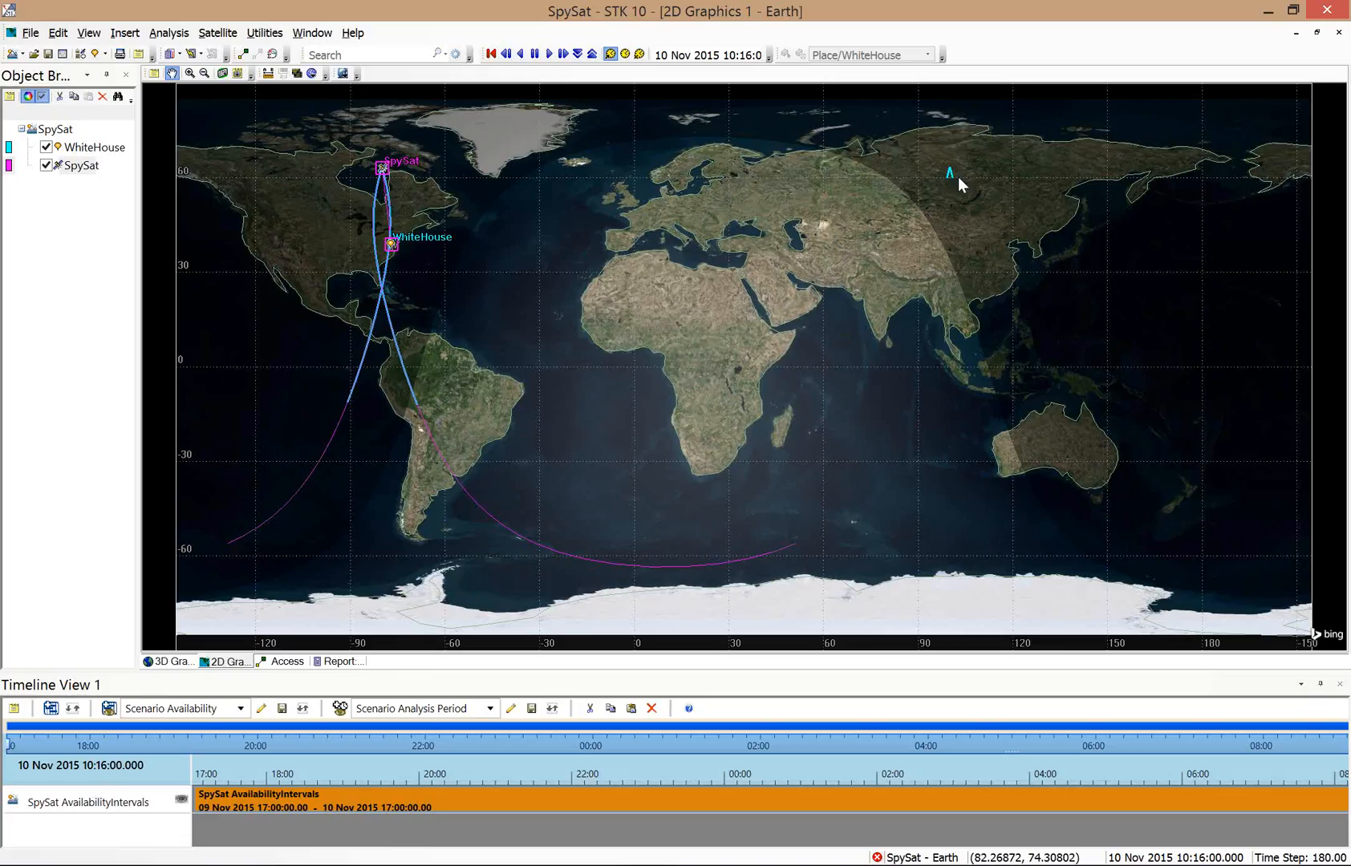
click(548, 54)
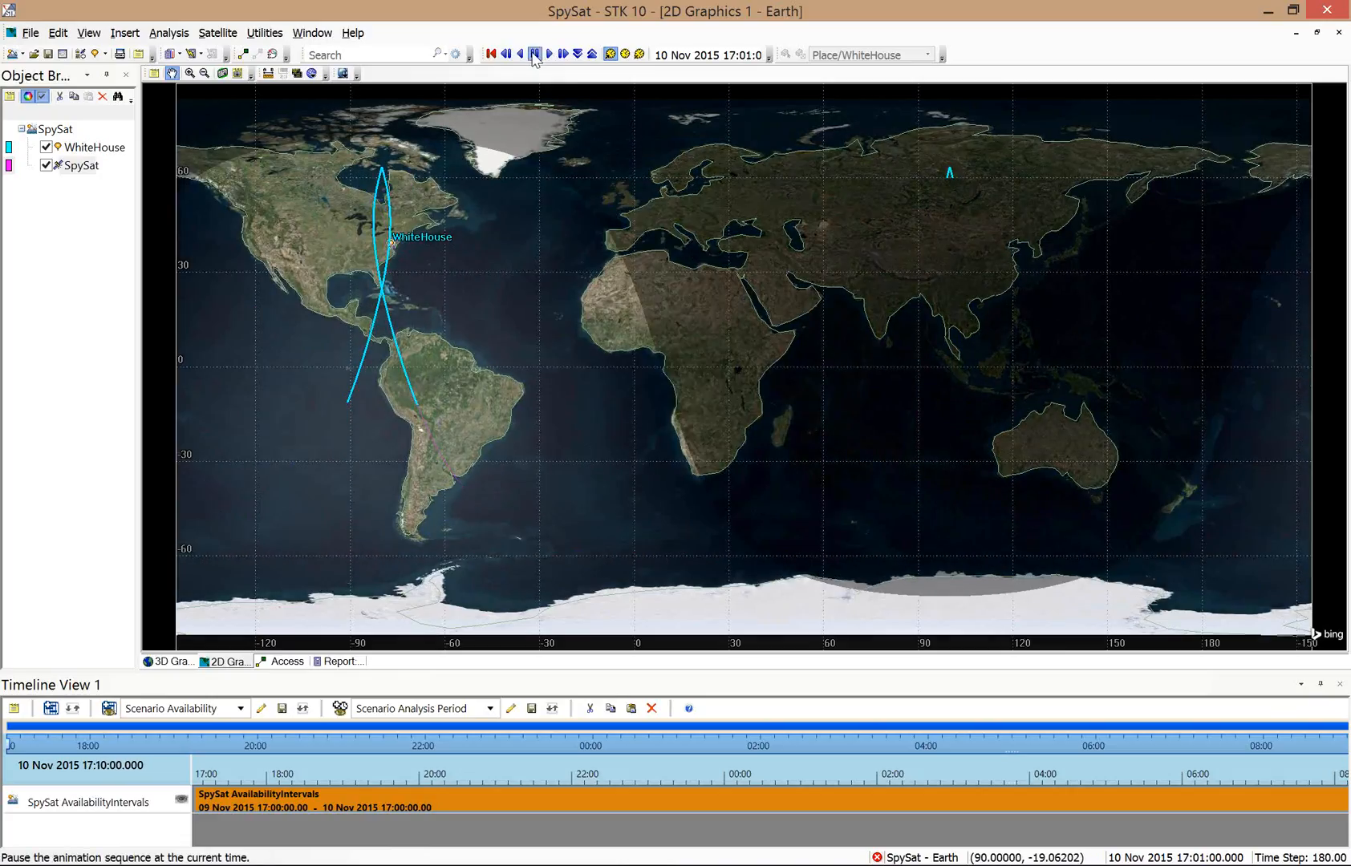
click(491, 54)
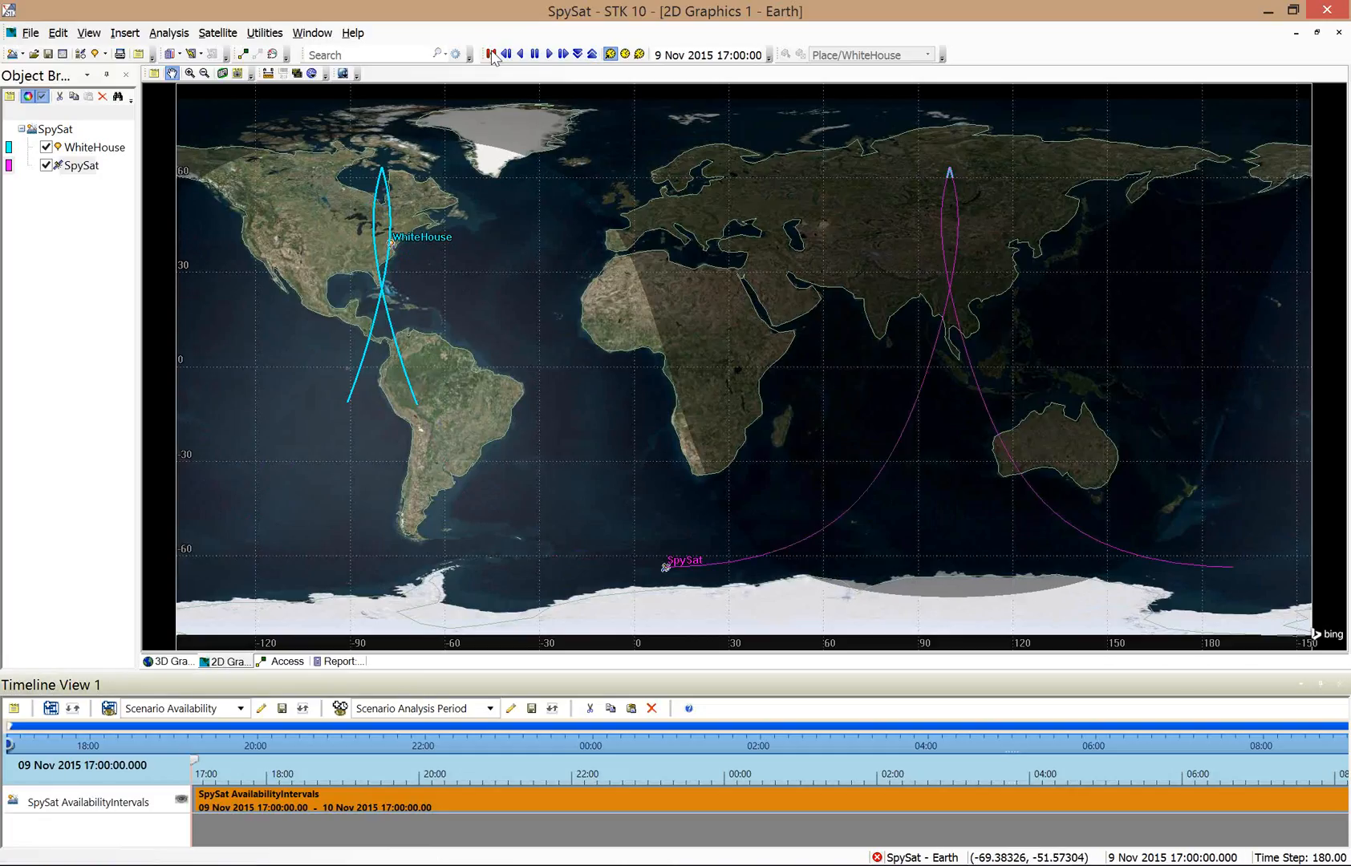
Replay the animation in the 3D view and pause during SpySat's second access period to WhiteHouse.
click(173, 661)
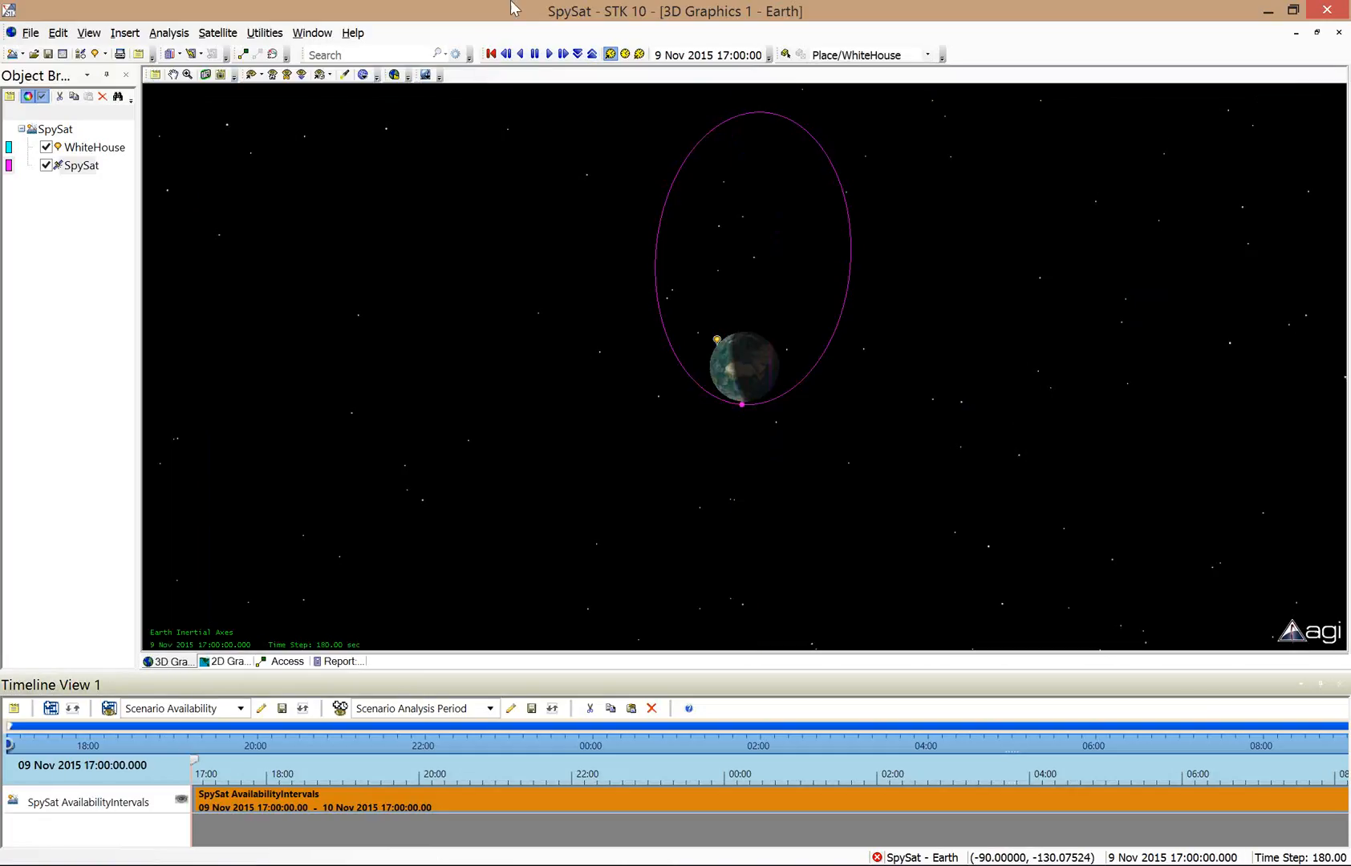
click(549, 54)
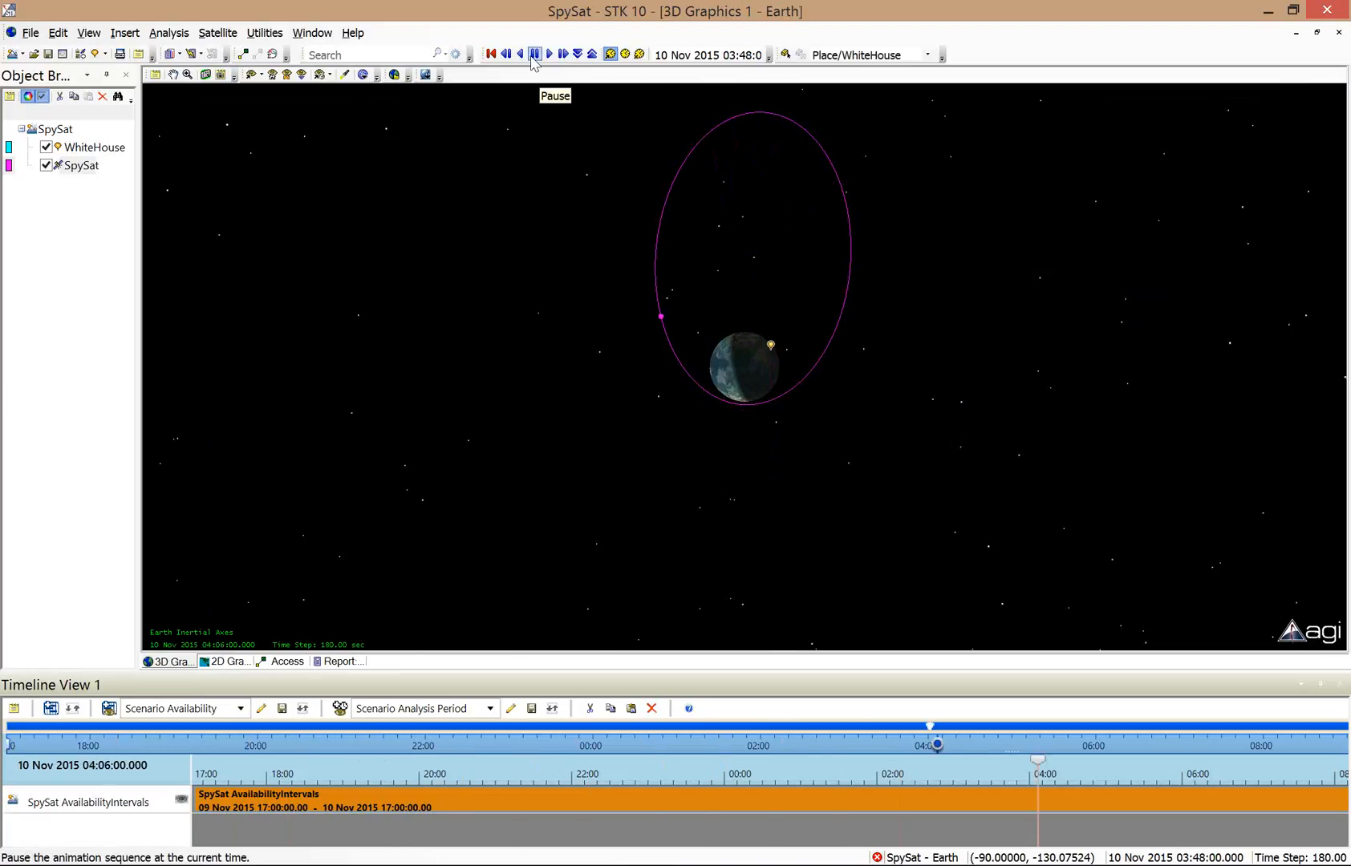
click(536, 54)
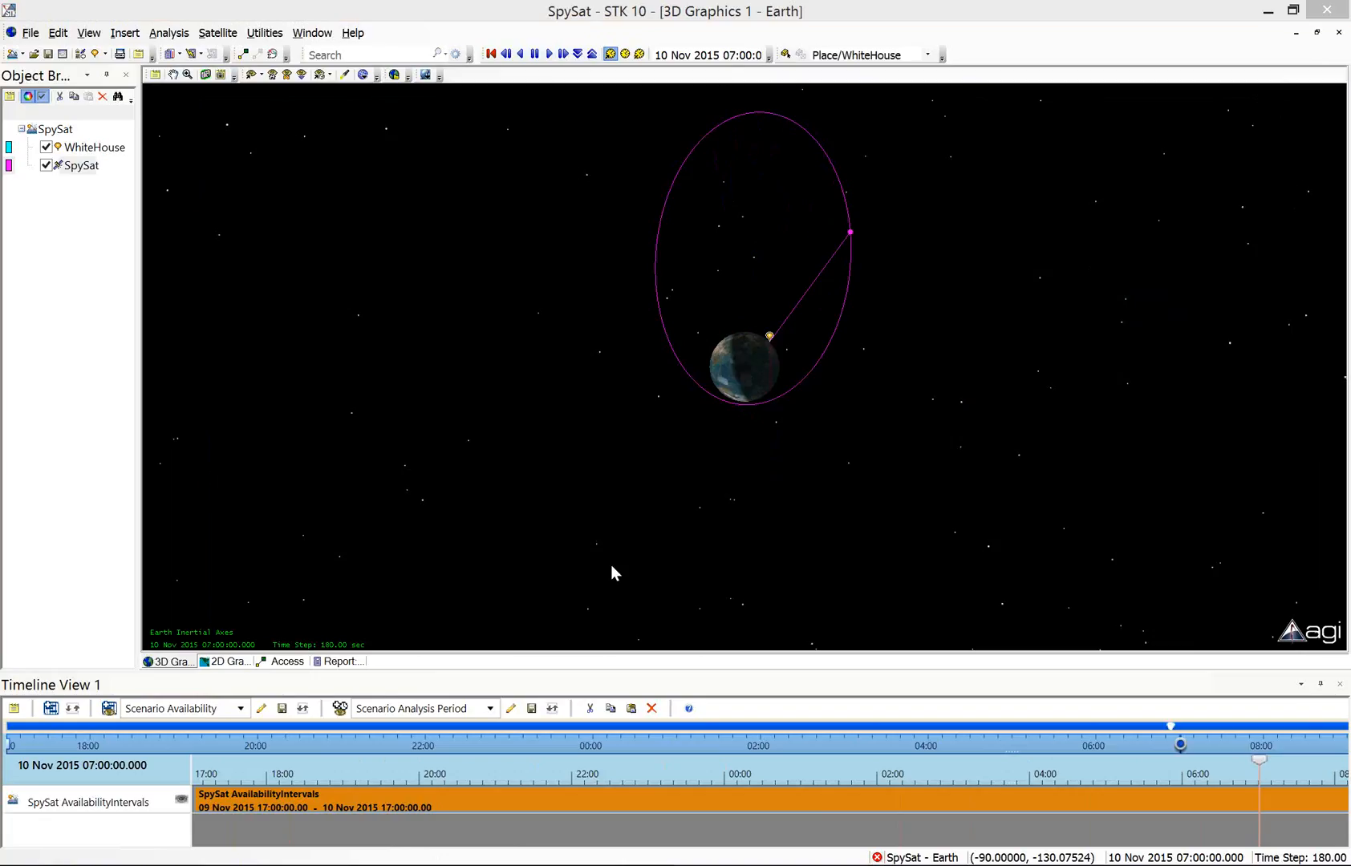
Save the access summary report as a quick report and check for it in the quick report list.
click(332, 662)
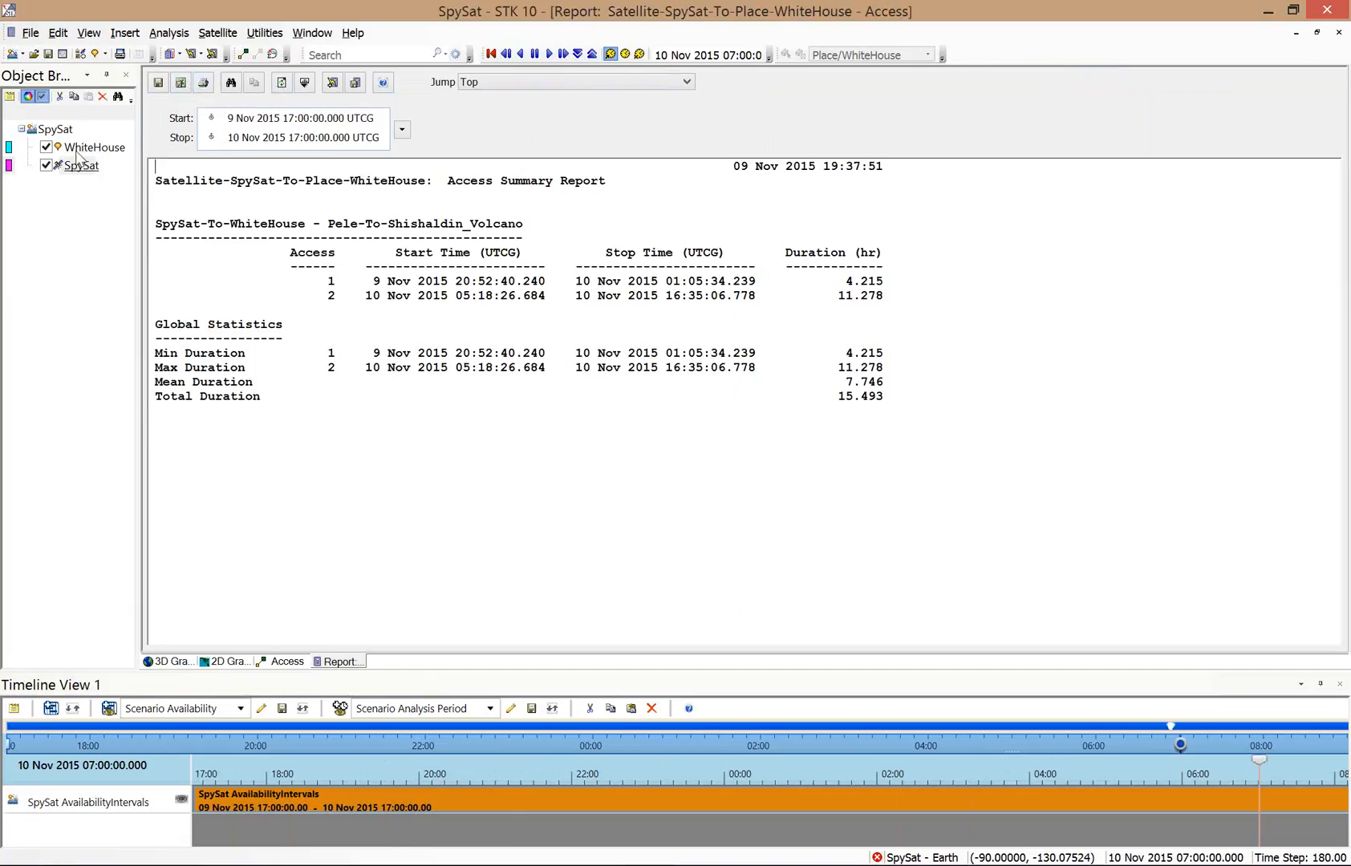
click(334, 83)
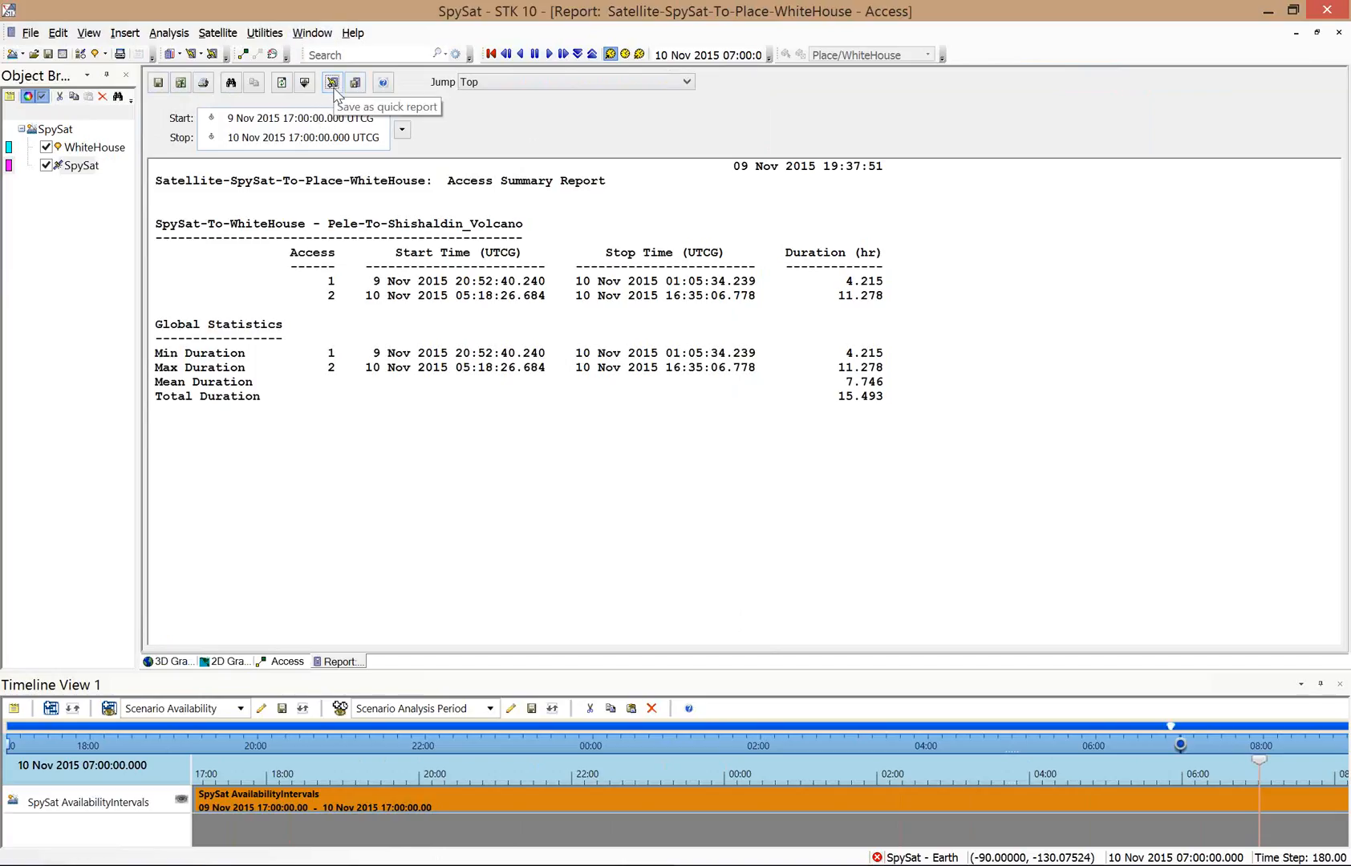
click(203, 56)
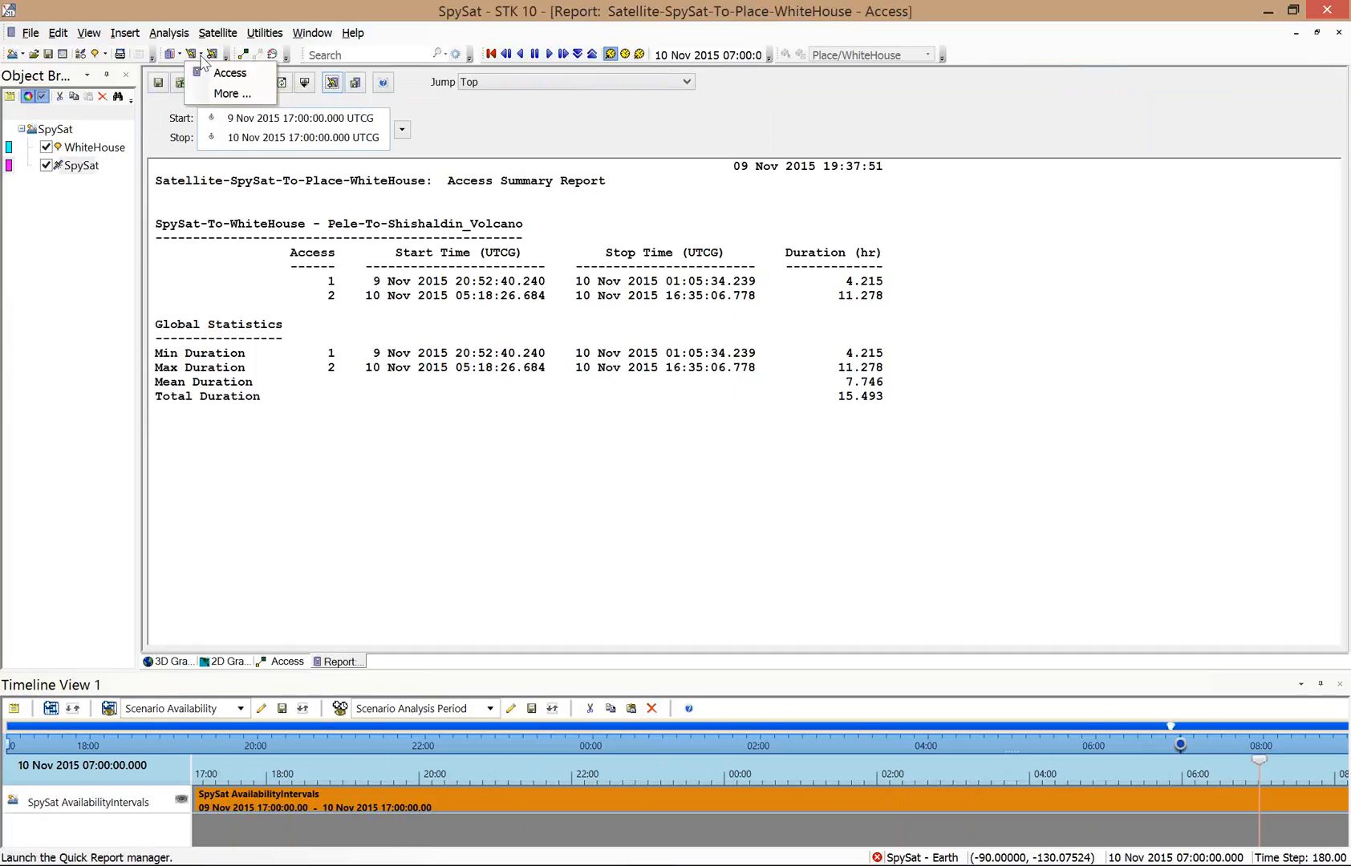
click(247, 74)
click(900, 497)
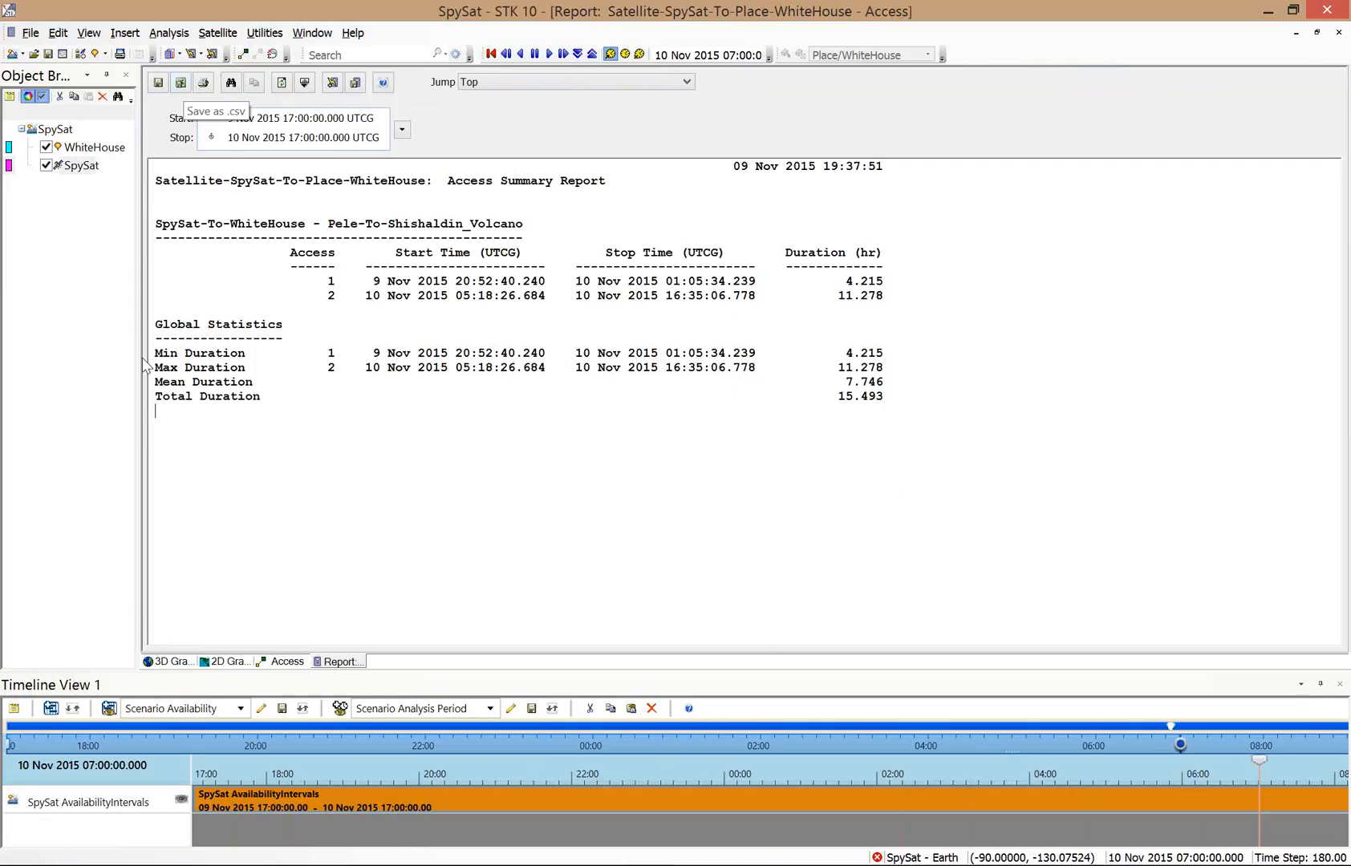
drag(158, 167, 925, 306)
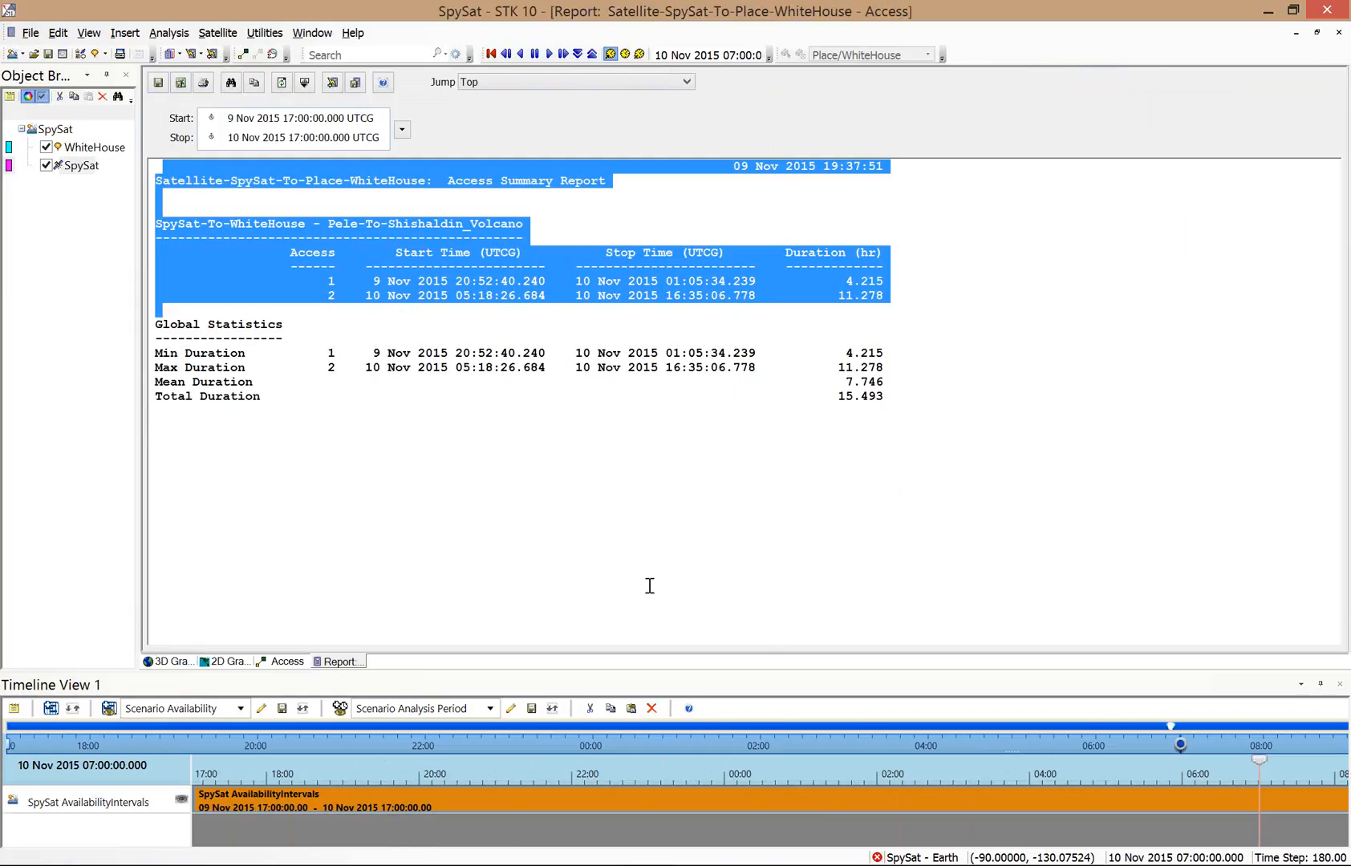
click(688, 504)
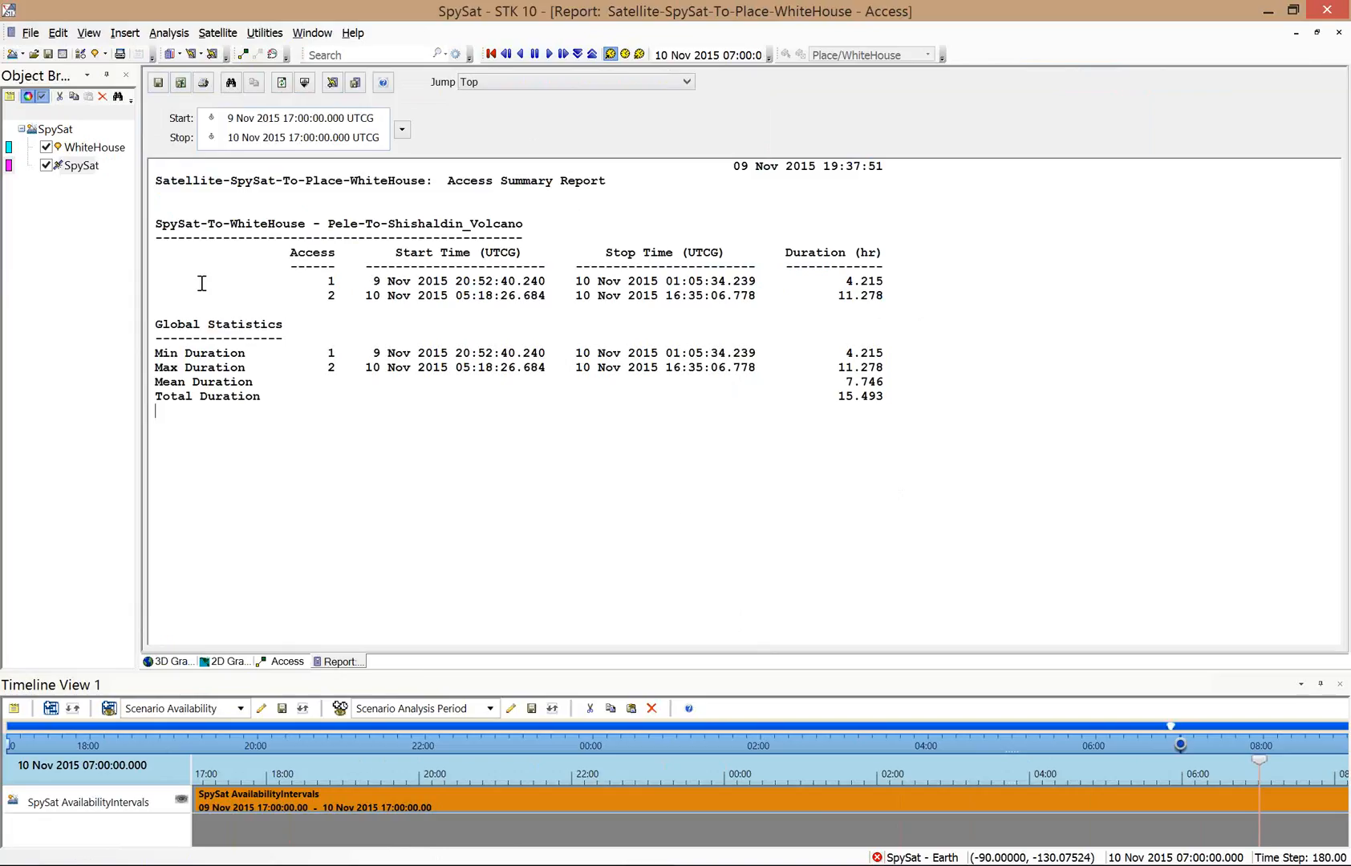
right_click(274, 279)
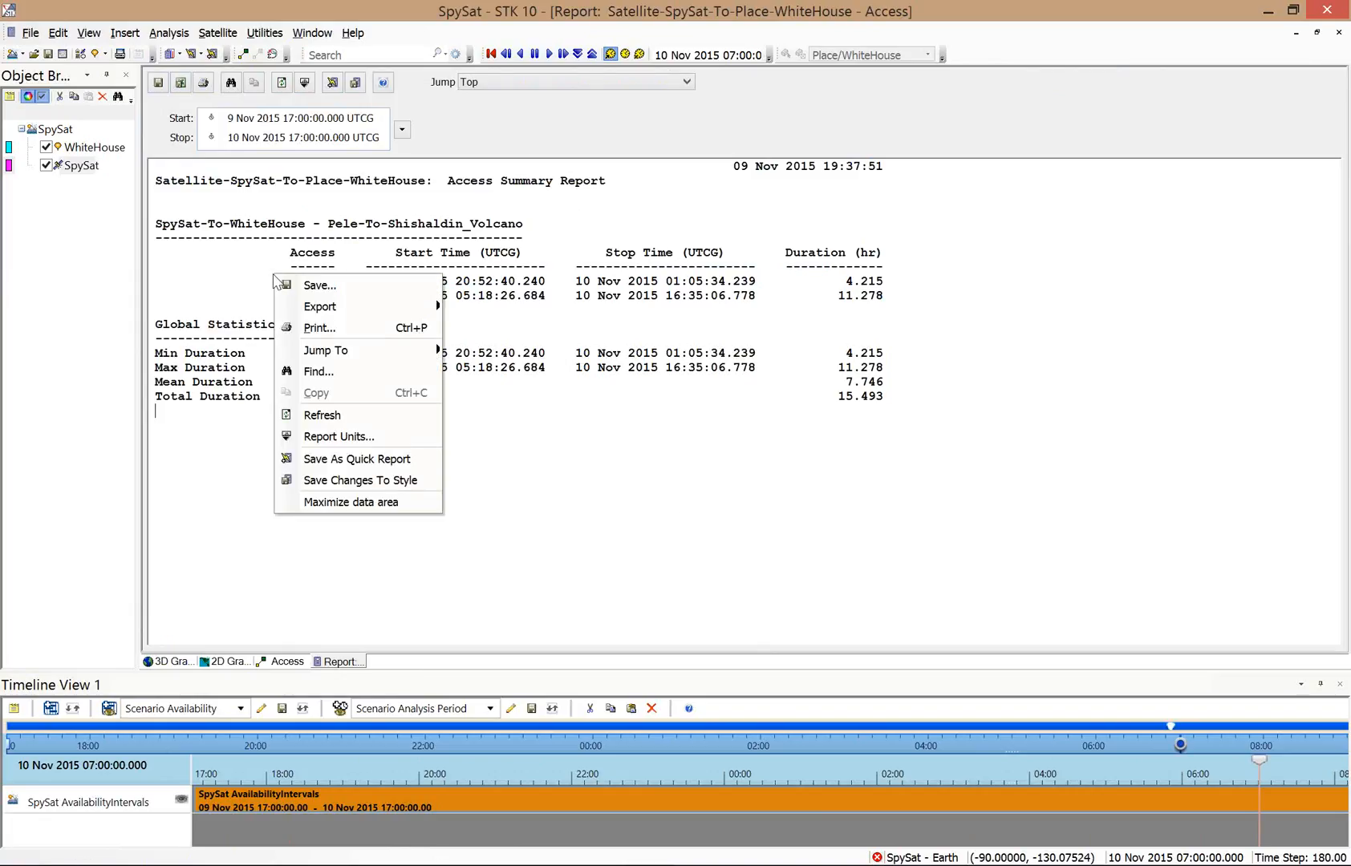
mouse_move(334, 309)
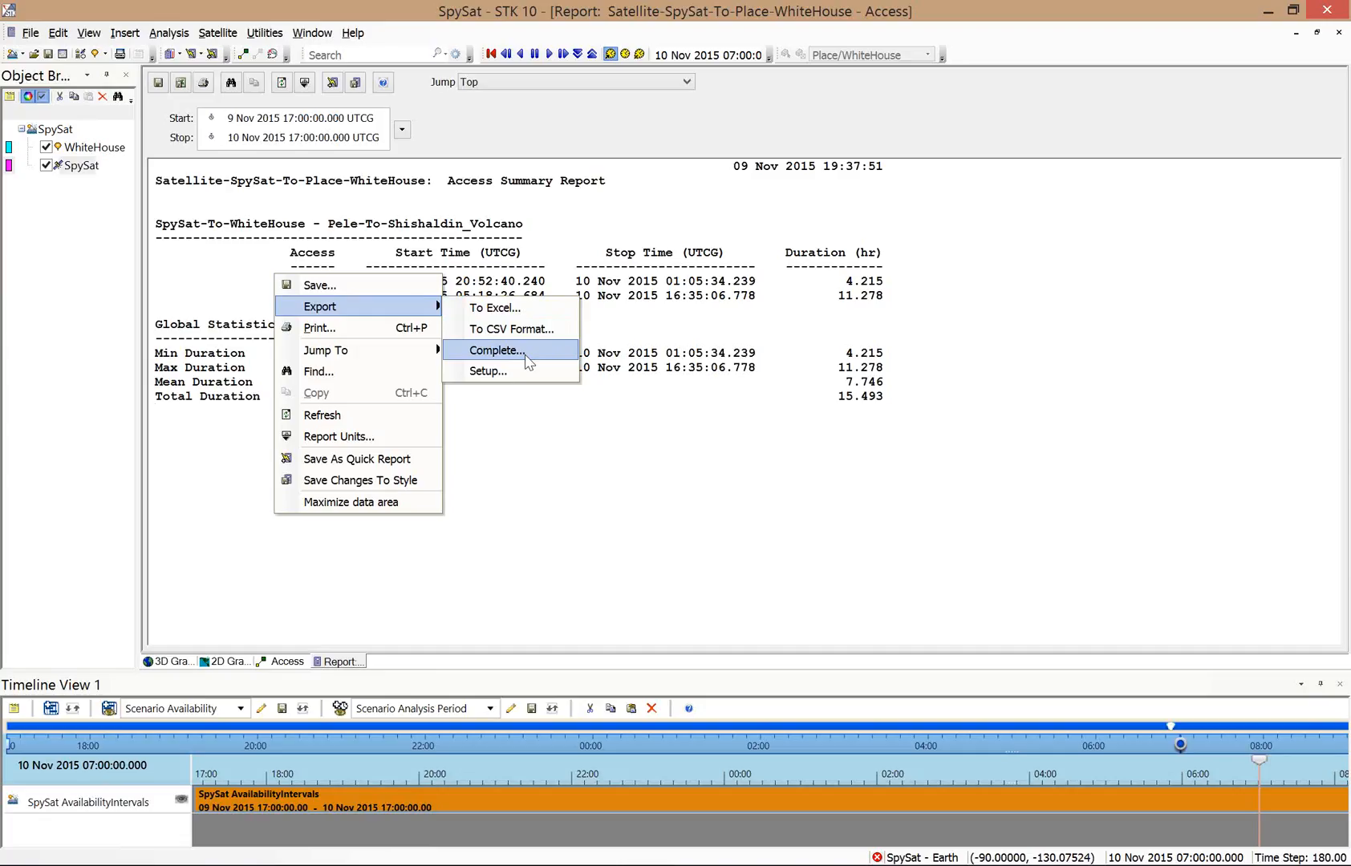
click(534, 387)
Export the complete access summary report as the CSV file Satellite-SpySat-To-Place-WhiteHouse Access in the SpySat folder.
right_click(447, 327)
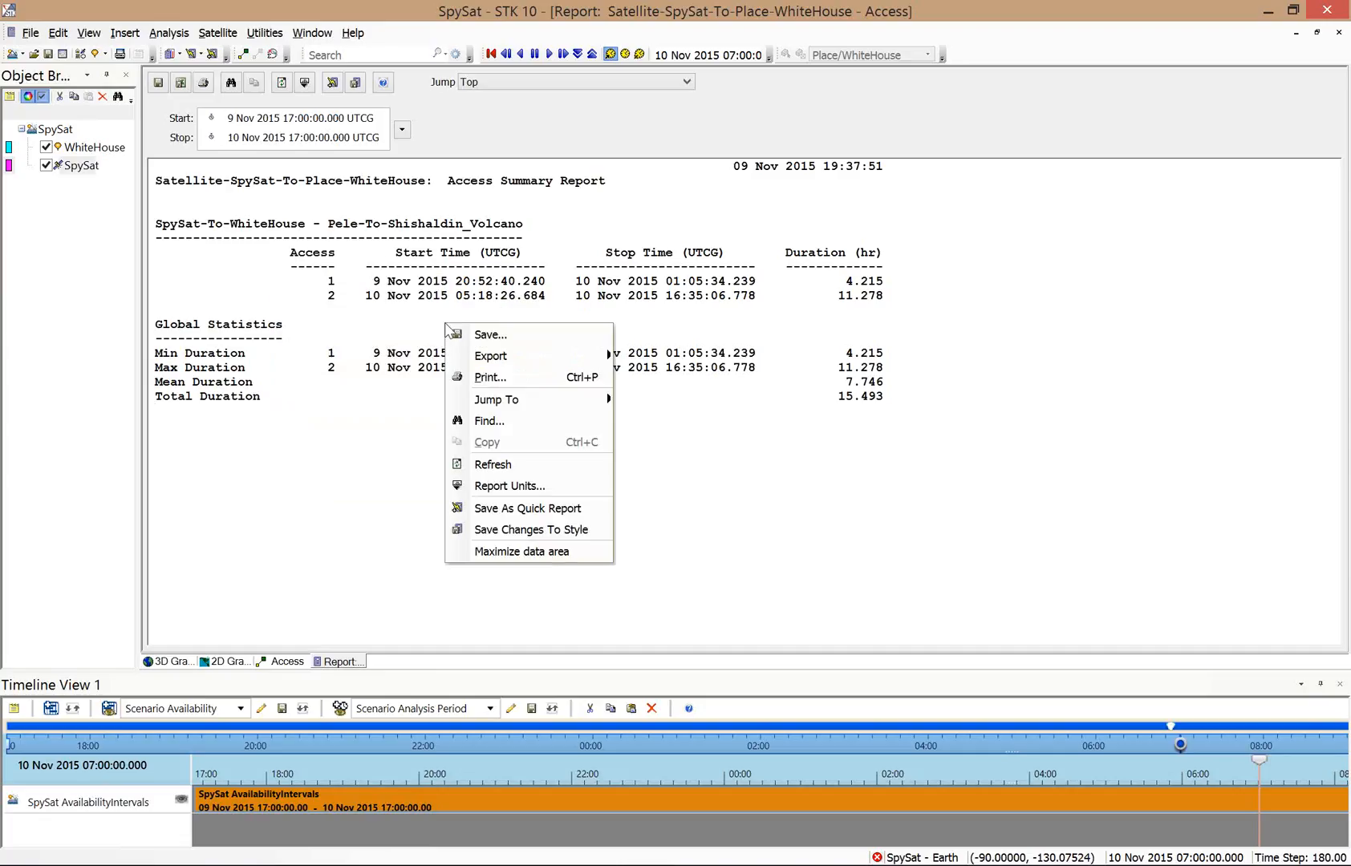
mouse_move(603, 354)
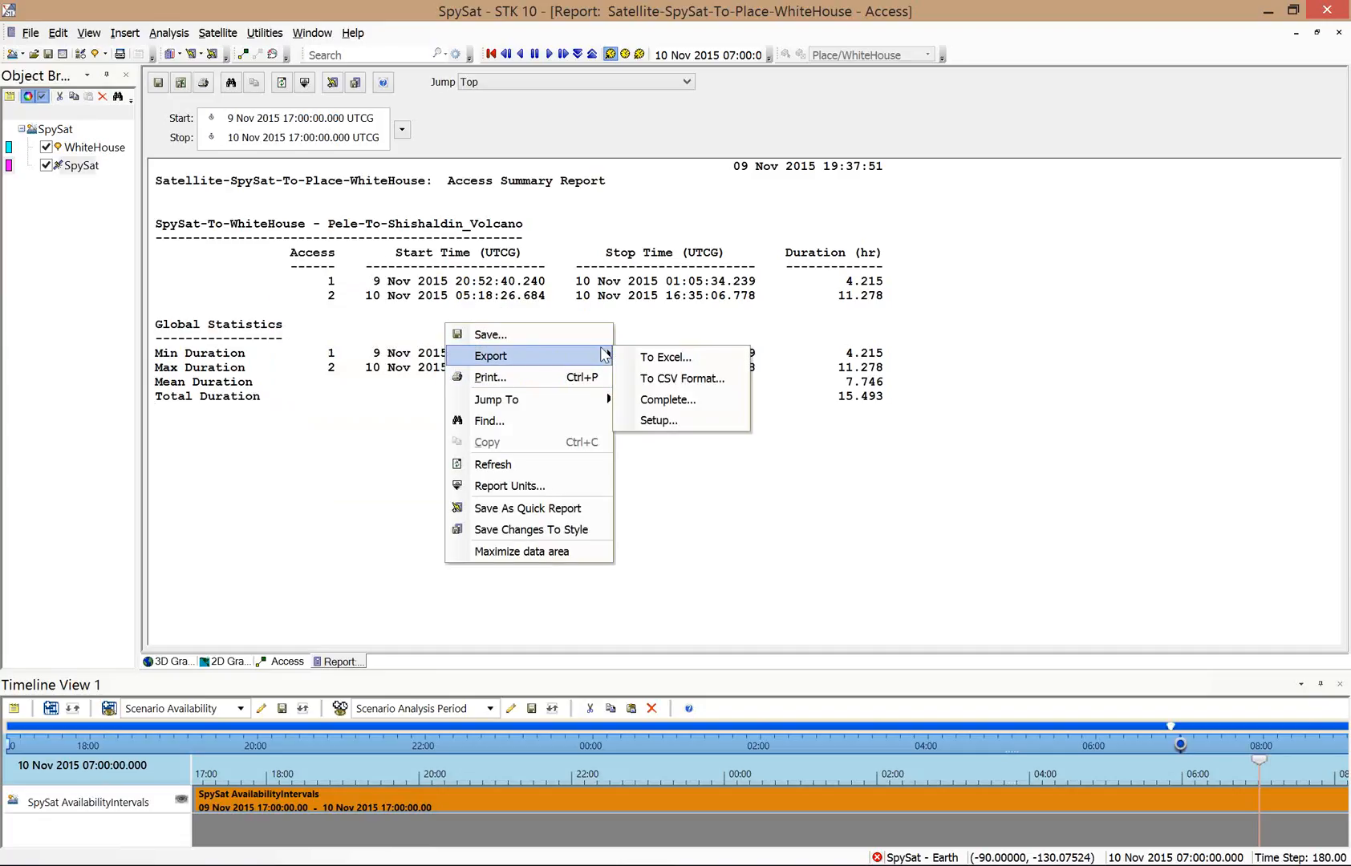
click(658, 401)
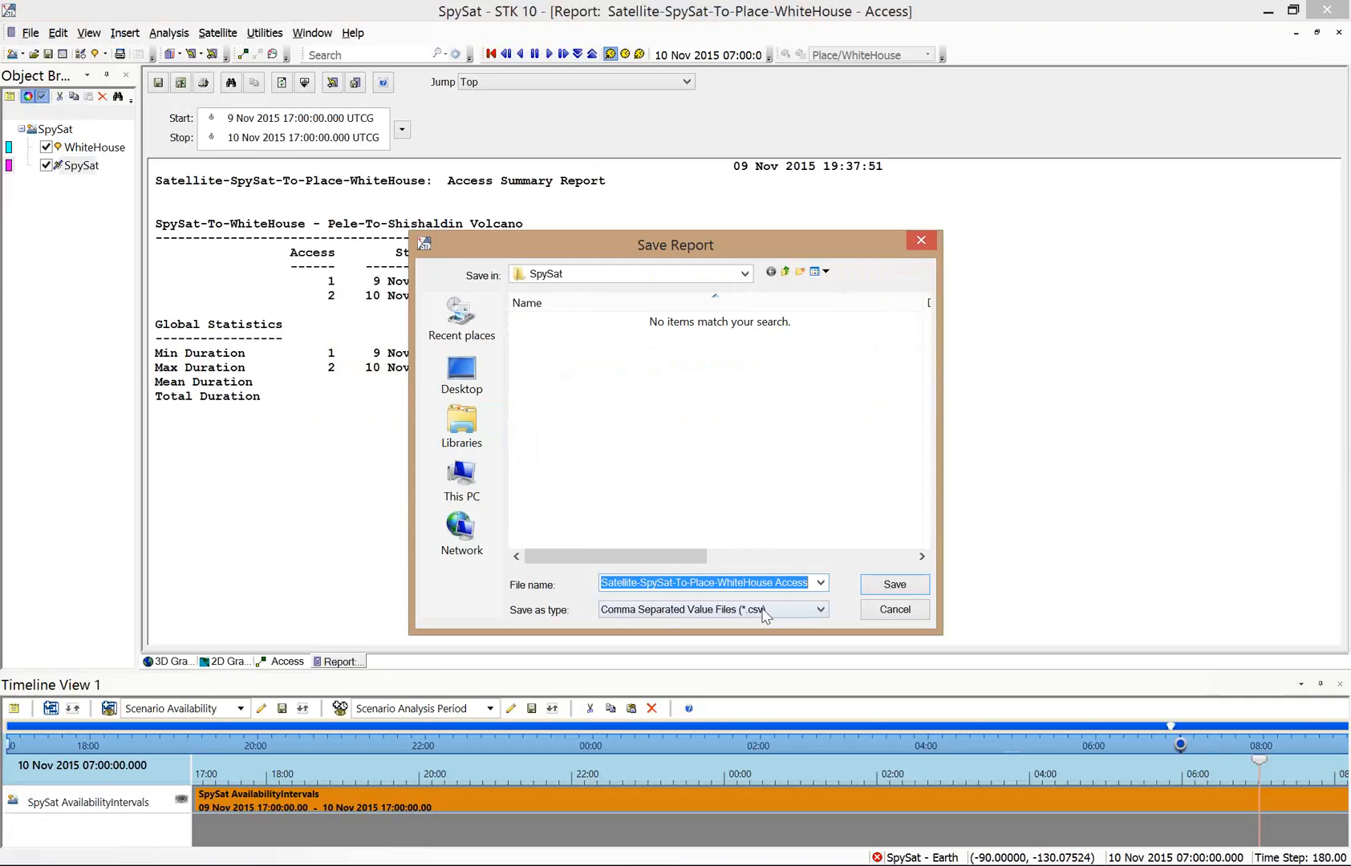
click(745, 277)
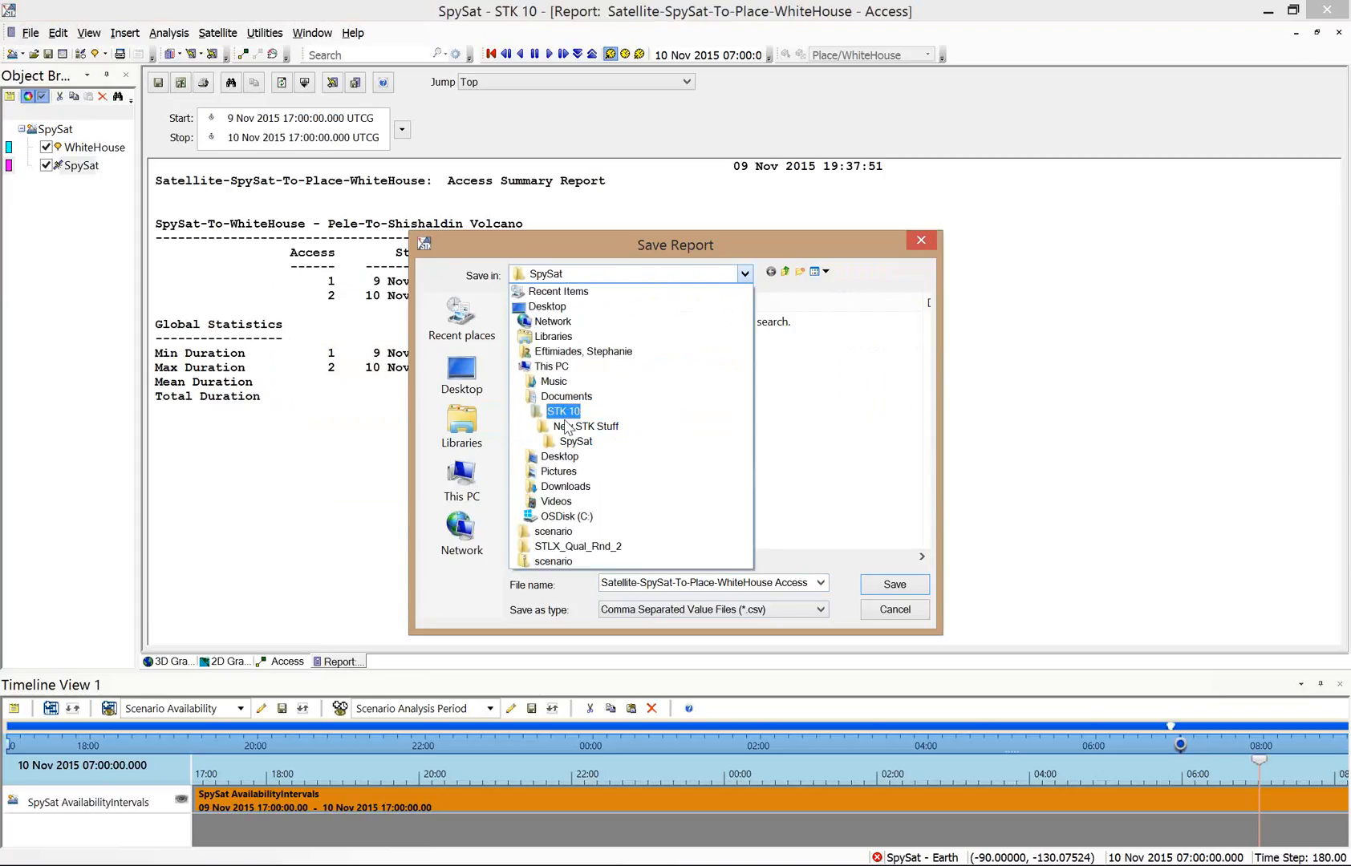
click(861, 492)
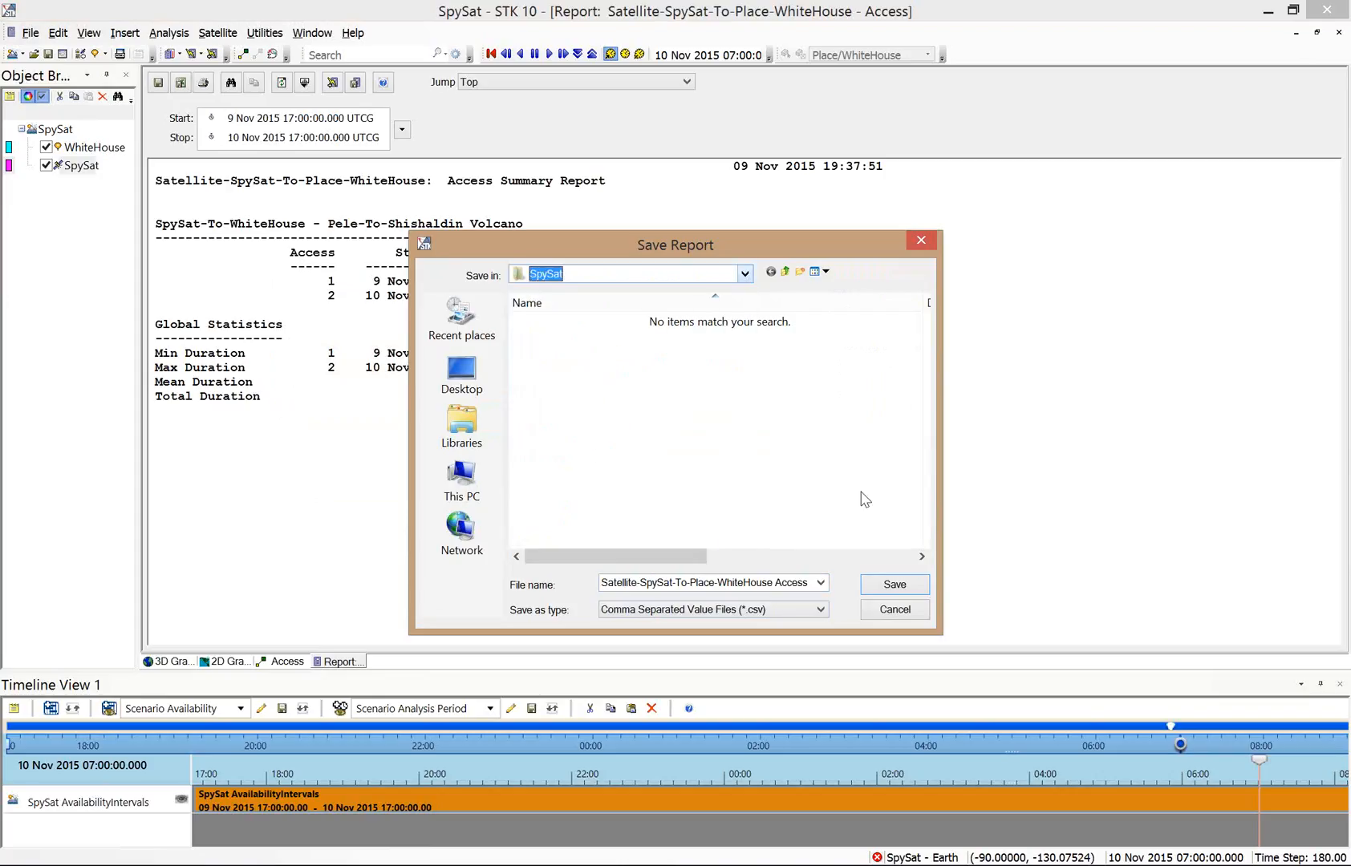
click(891, 585)
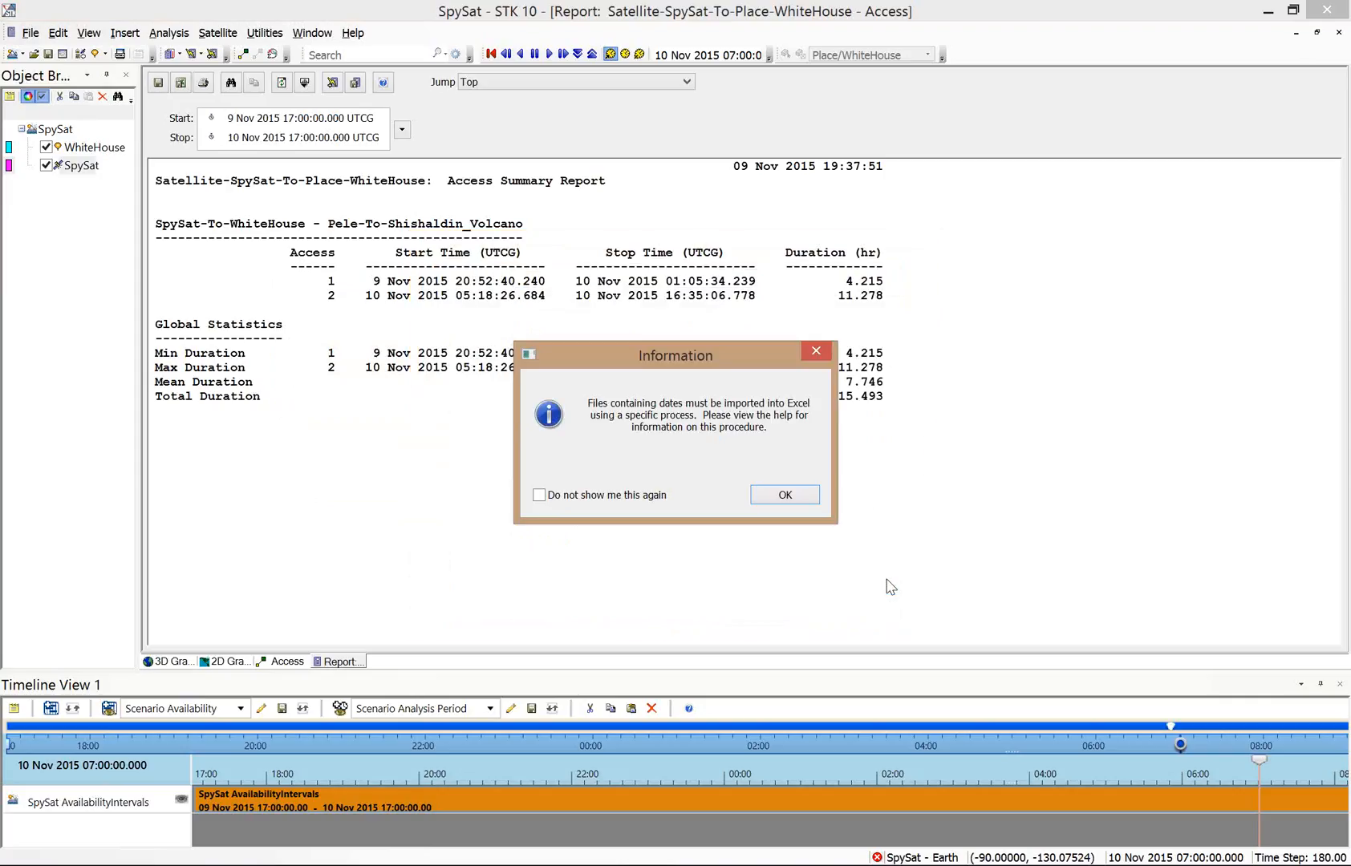
click(797, 499)
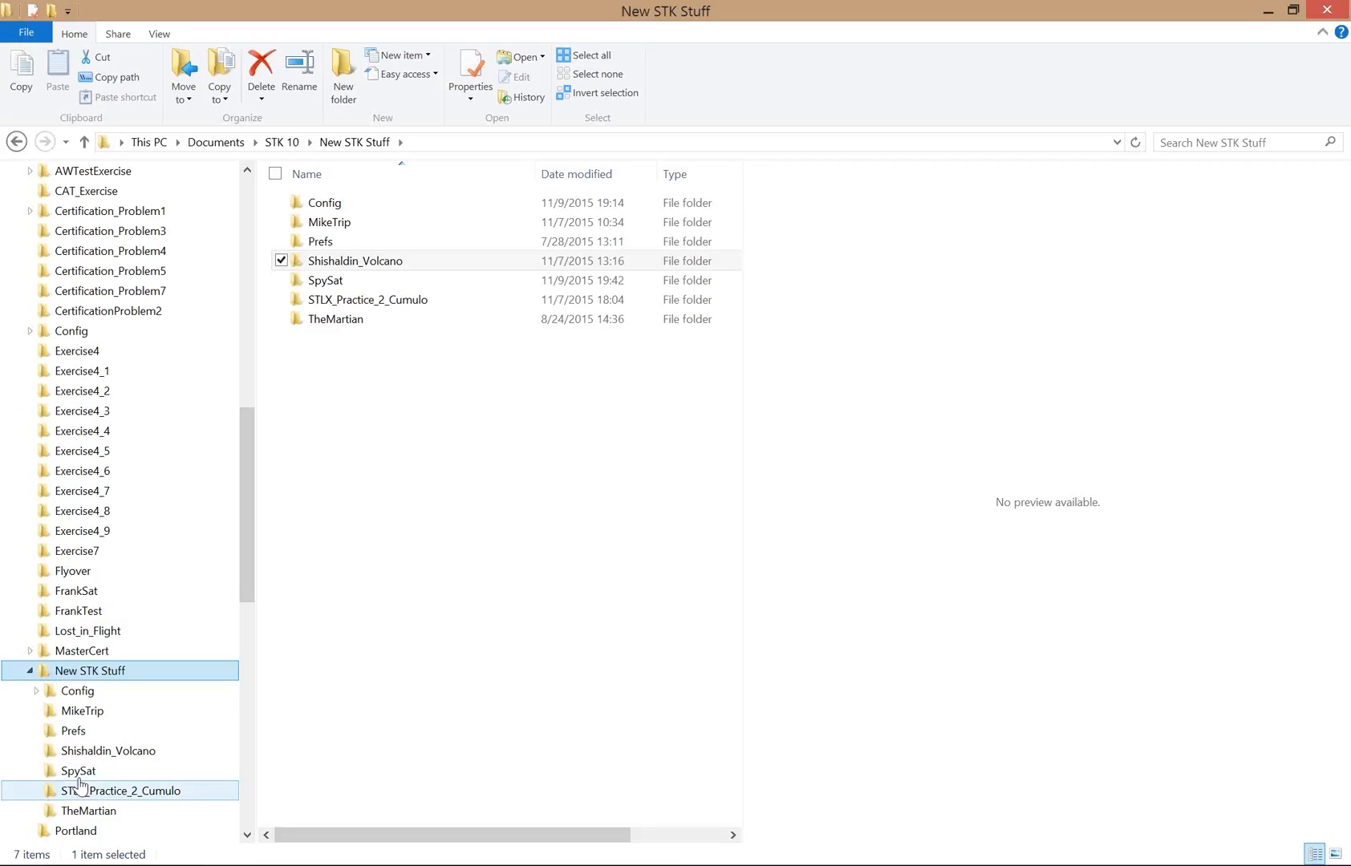
In File Explorer, look for the exported CSV file in the SpySat folder under New STK Stuff.
click(77, 770)
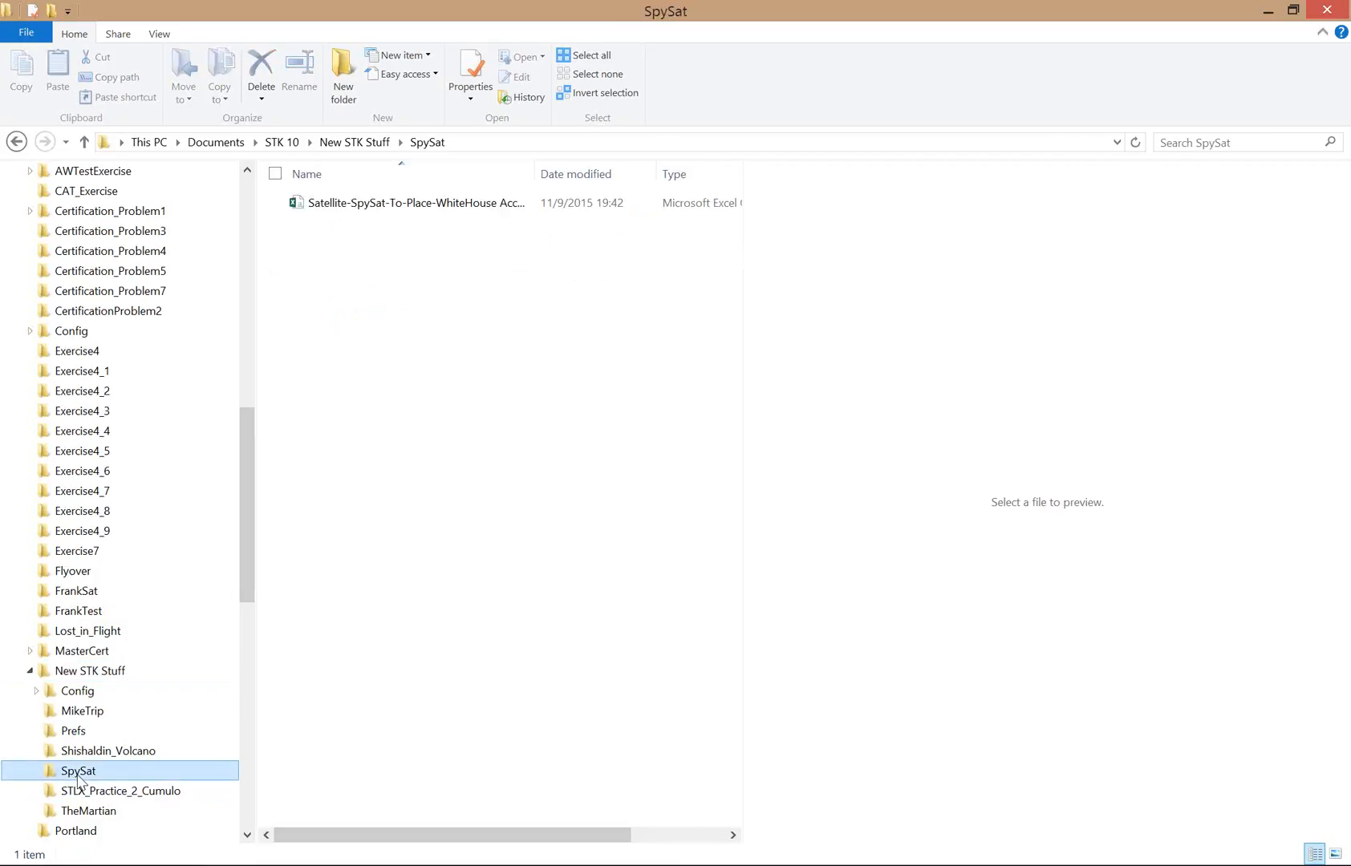
drag(258, 392, 170, 353)
click(326, 210)
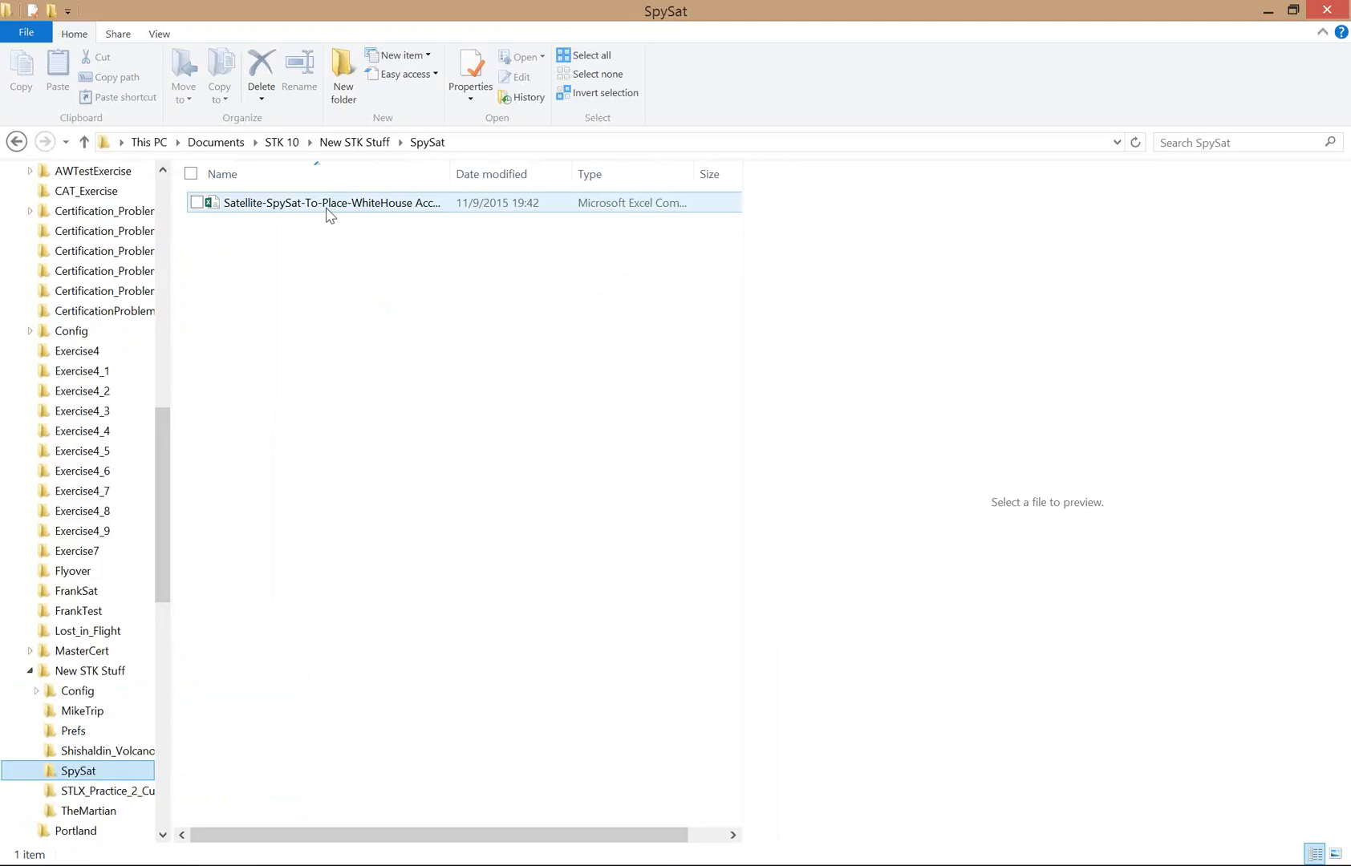
click(792, 651)
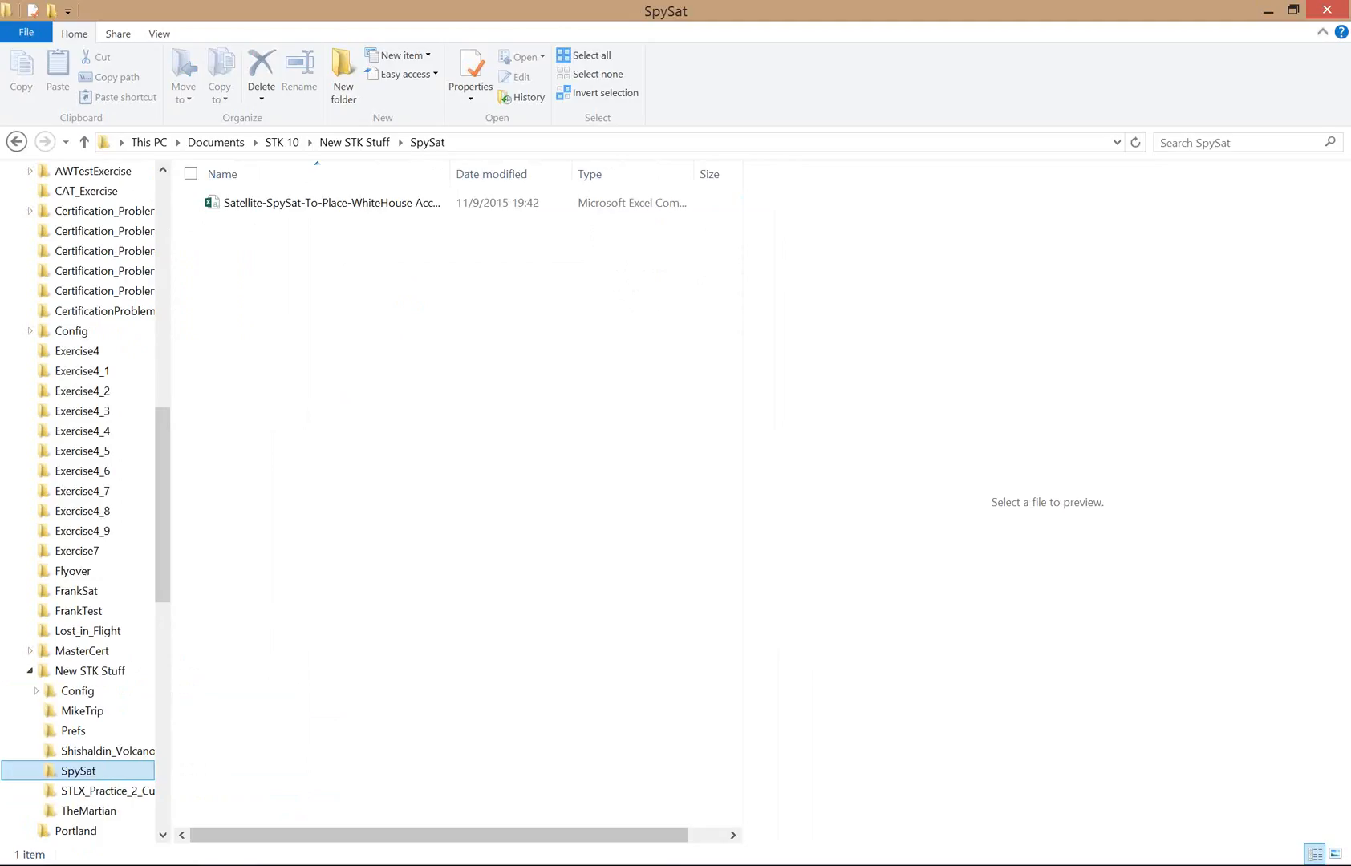
Switch back to STK and save the scenario as SpySat in the SpySat folder.
key(alt+Tab)
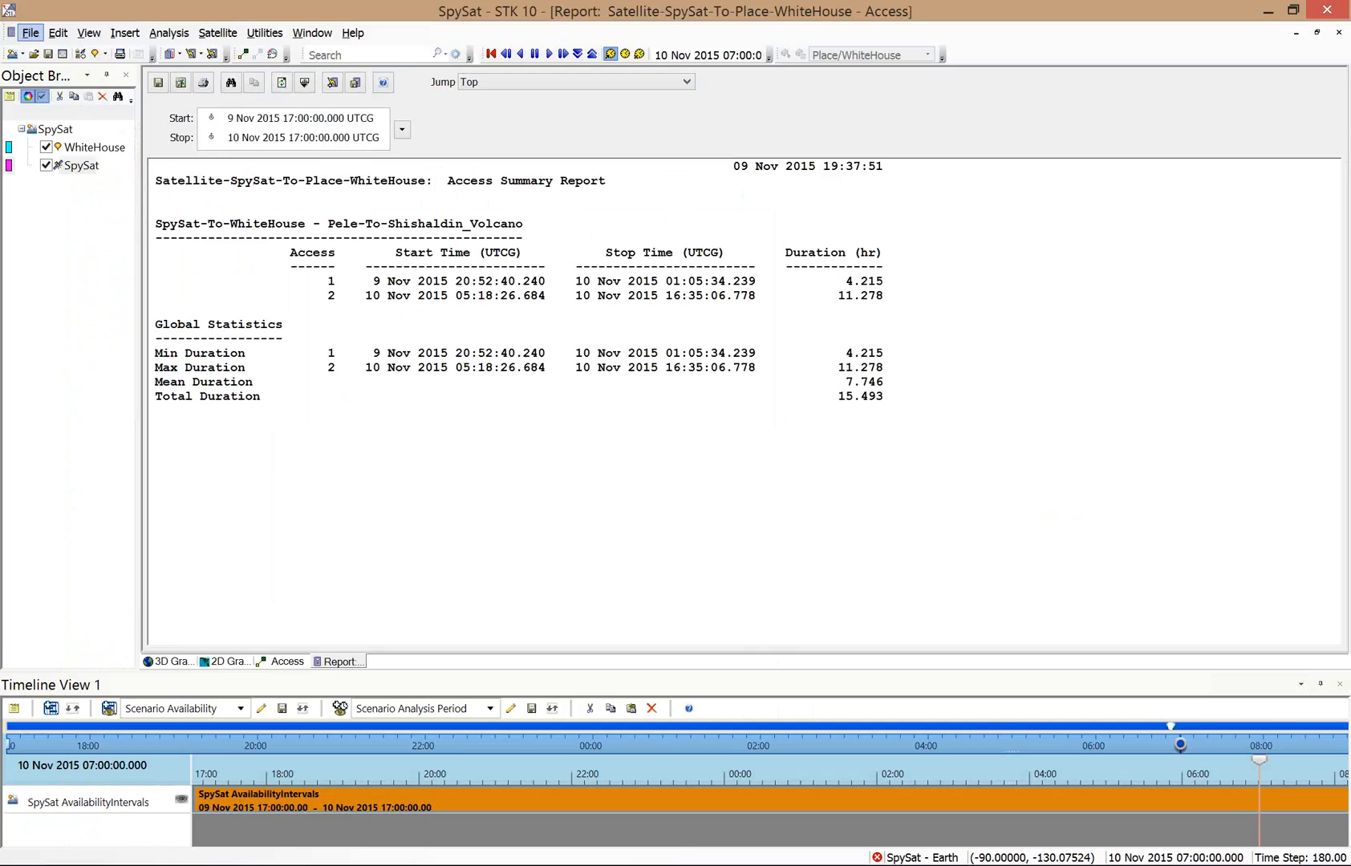
click(31, 33)
click(49, 121)
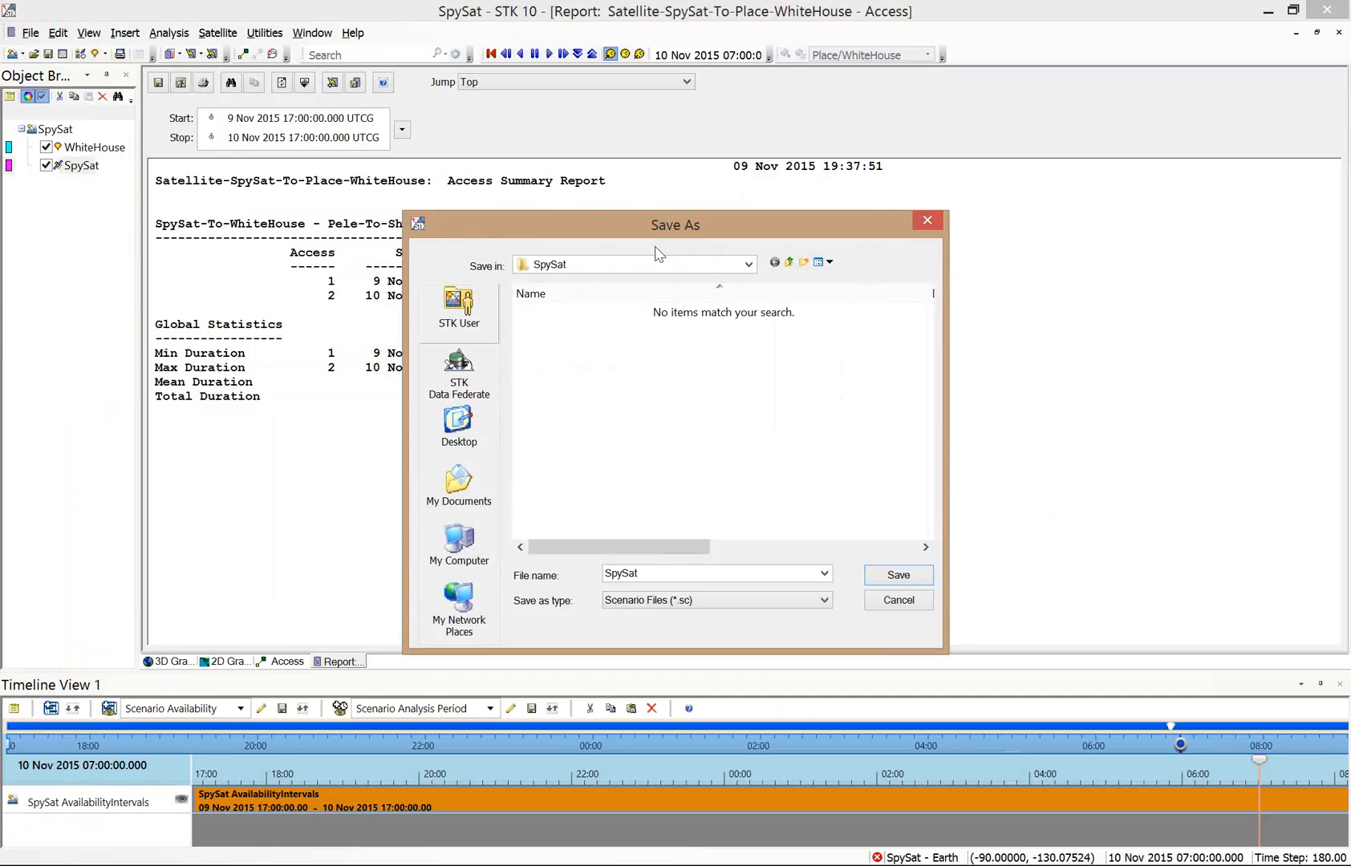
click(899, 575)
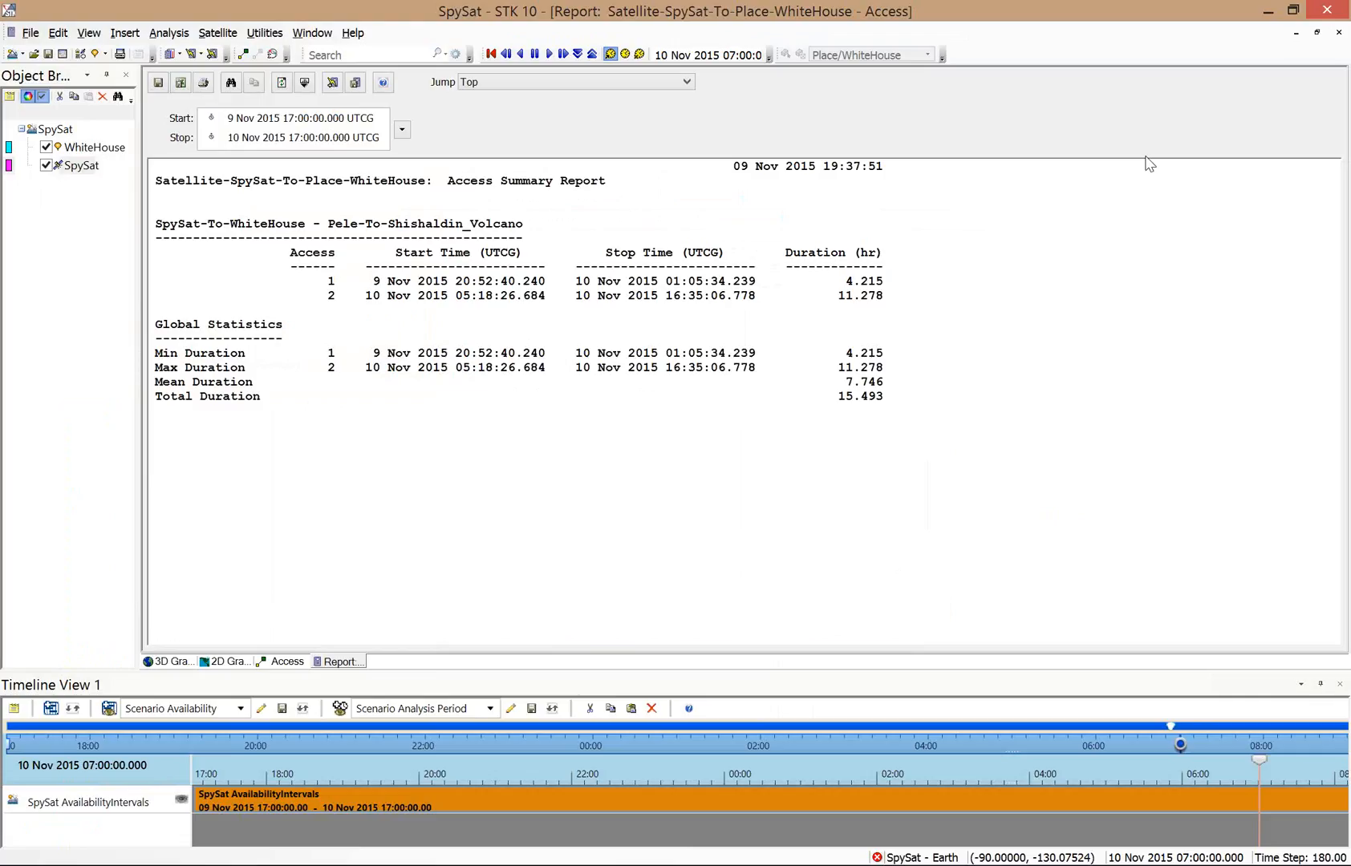
Switch to File Explorer, open the exported access CSV in Excel and widen column A to read the entries.
key(alt+Tab)
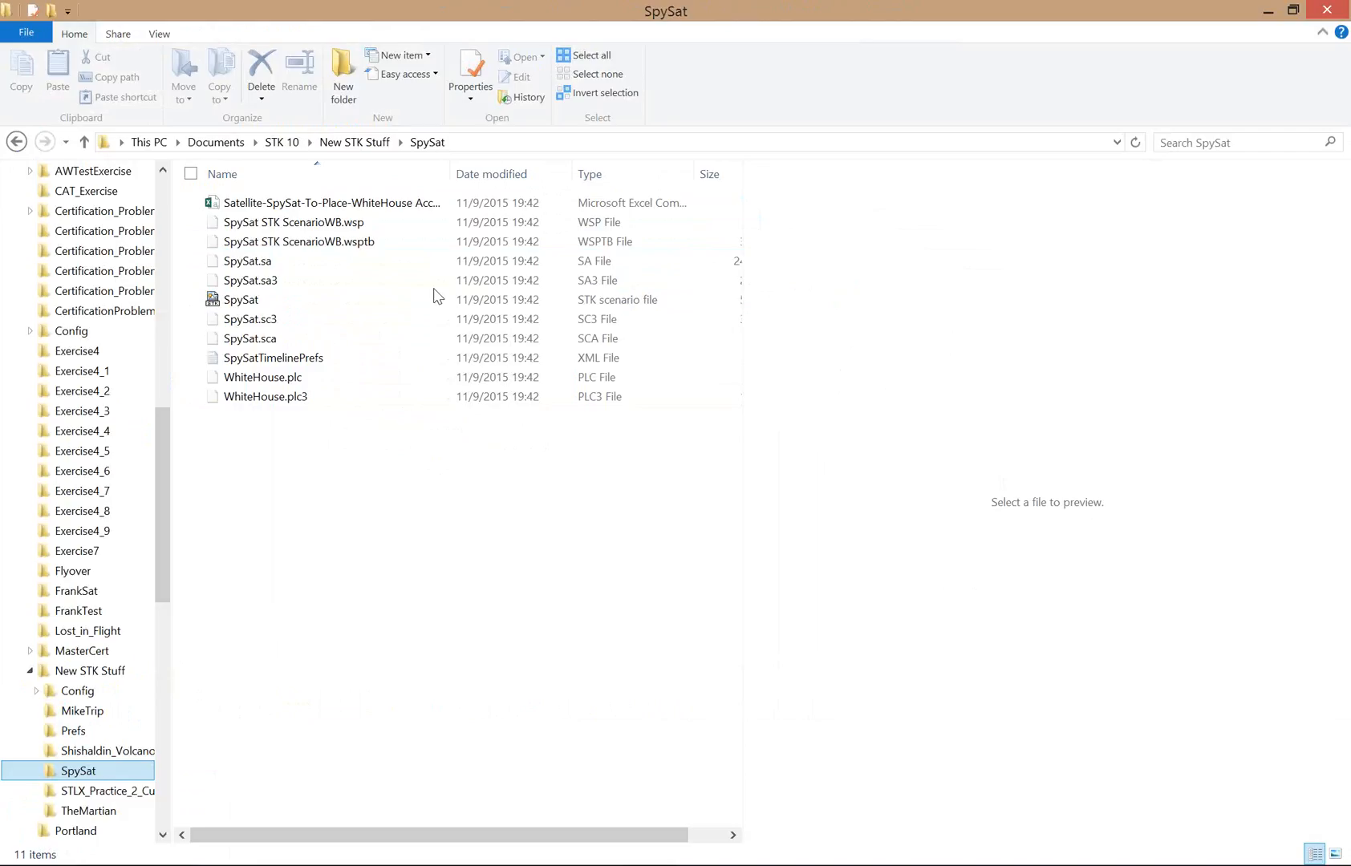
click(395, 205)
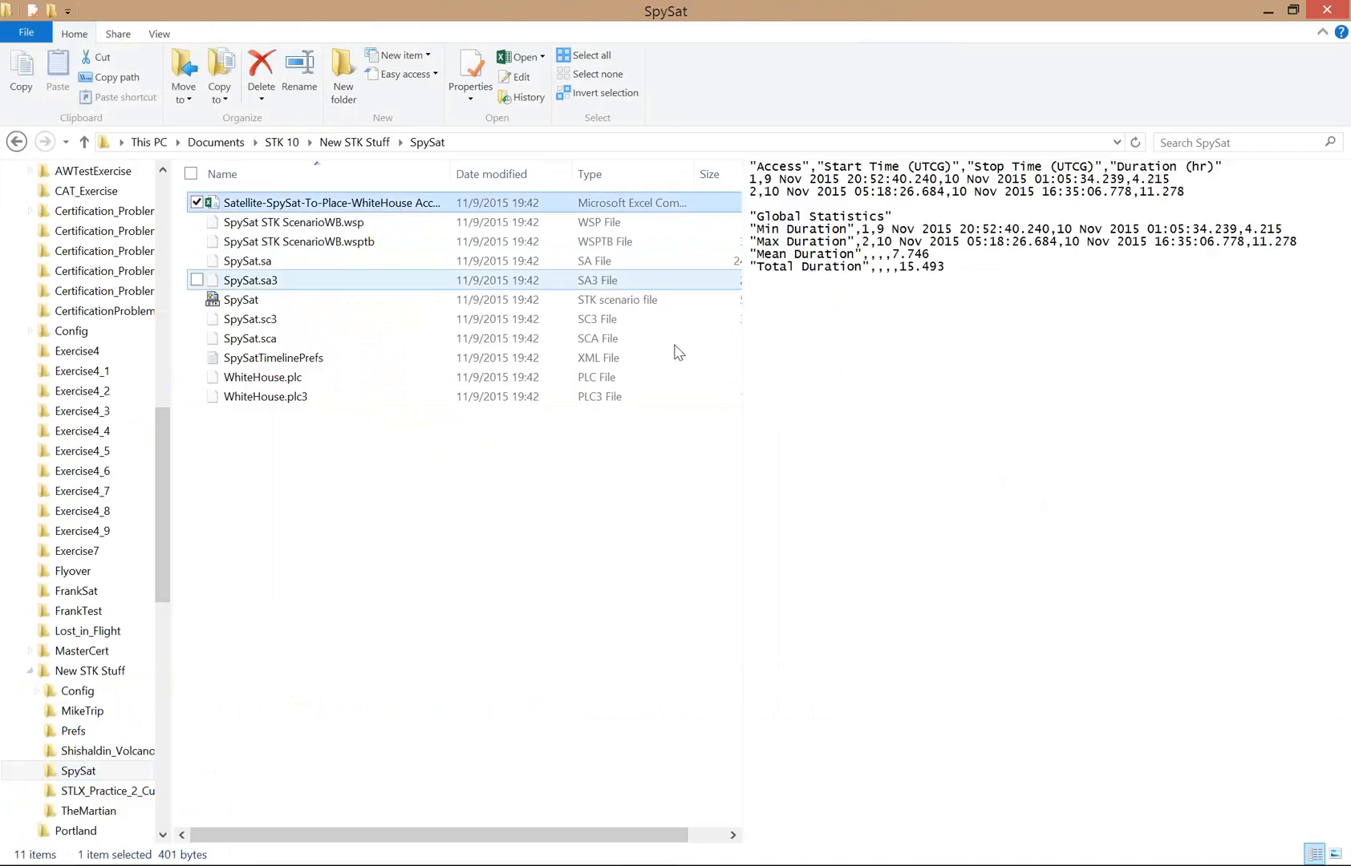
double_click(514, 197)
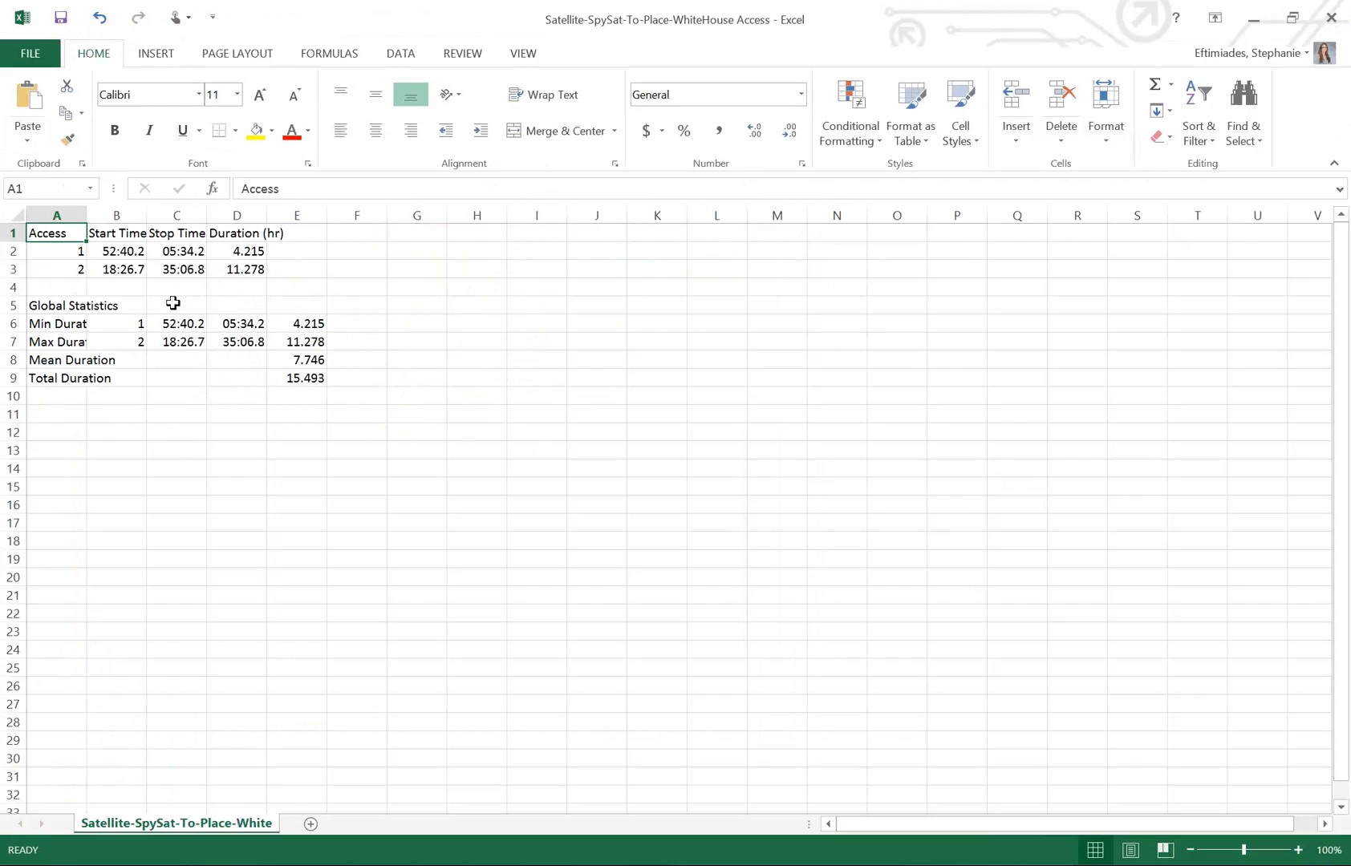
drag(87, 215, 143, 217)
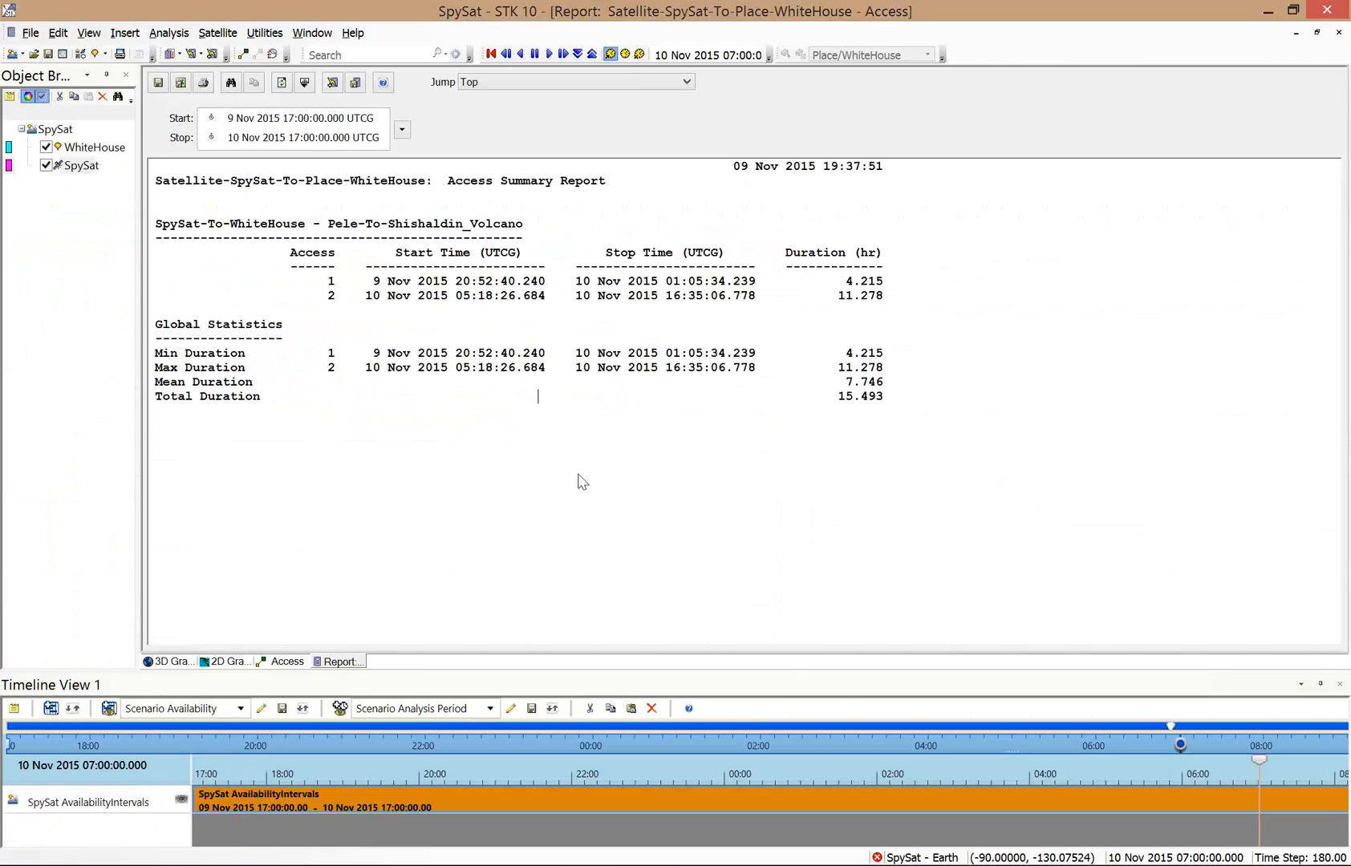
Close the access summary report in STK and examine SpySat's orbit from other angles in the 3D view.
click(1338, 32)
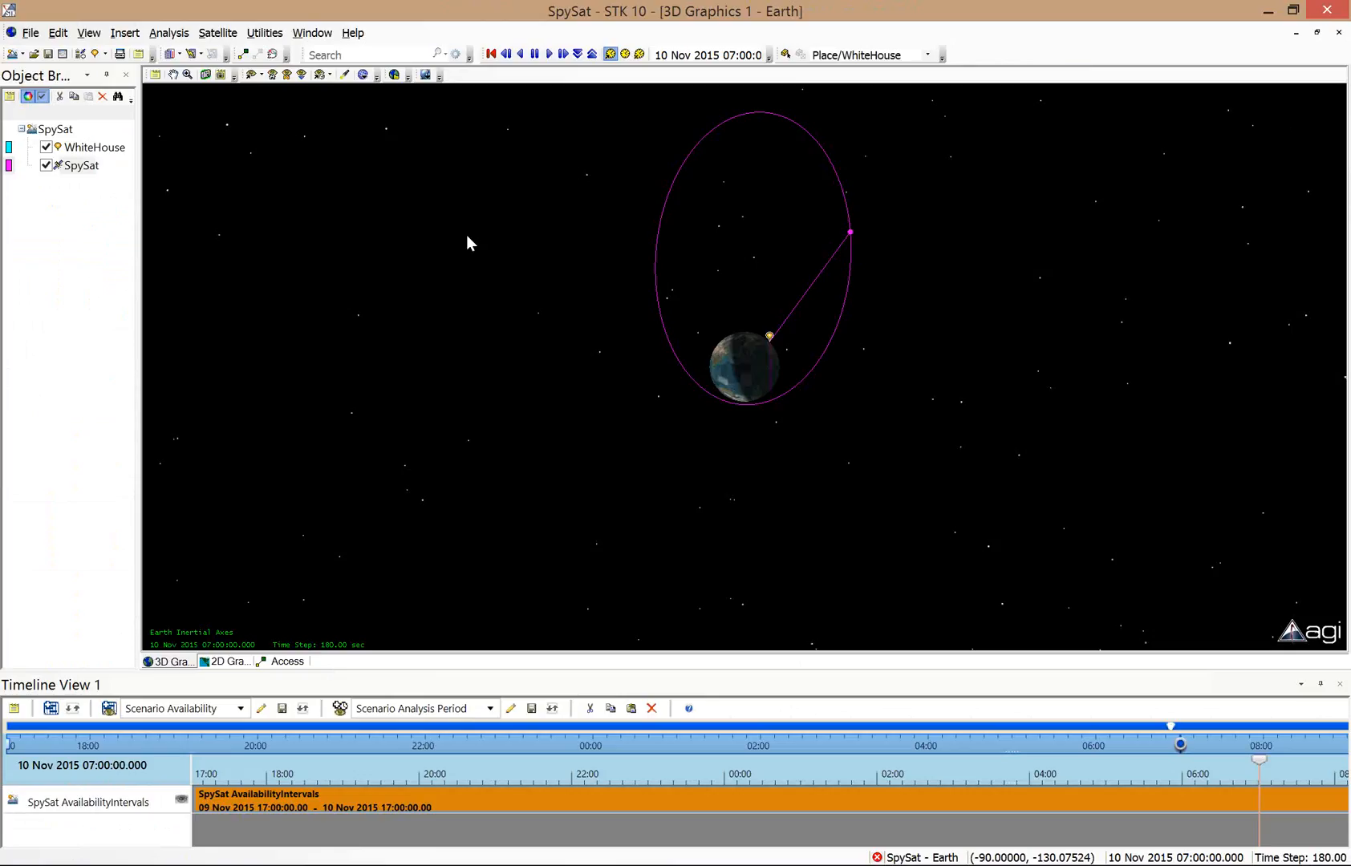
drag(826, 179, 312, 109)
drag(310, 102, 437, 338)
drag(756, 228, 795, 230)
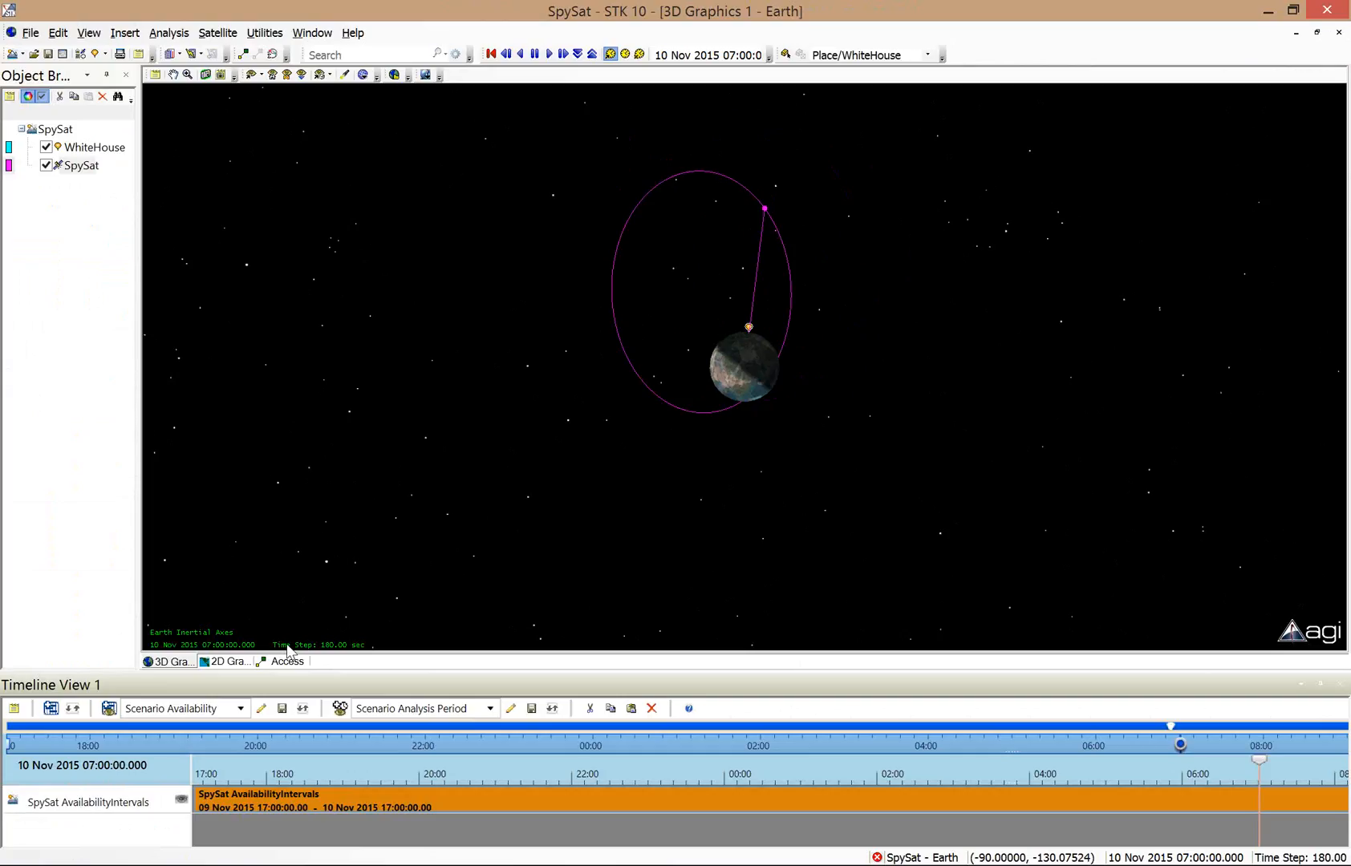
Duplicate the SpySat satellite within the scenario by copying and pasting it.
click(81, 54)
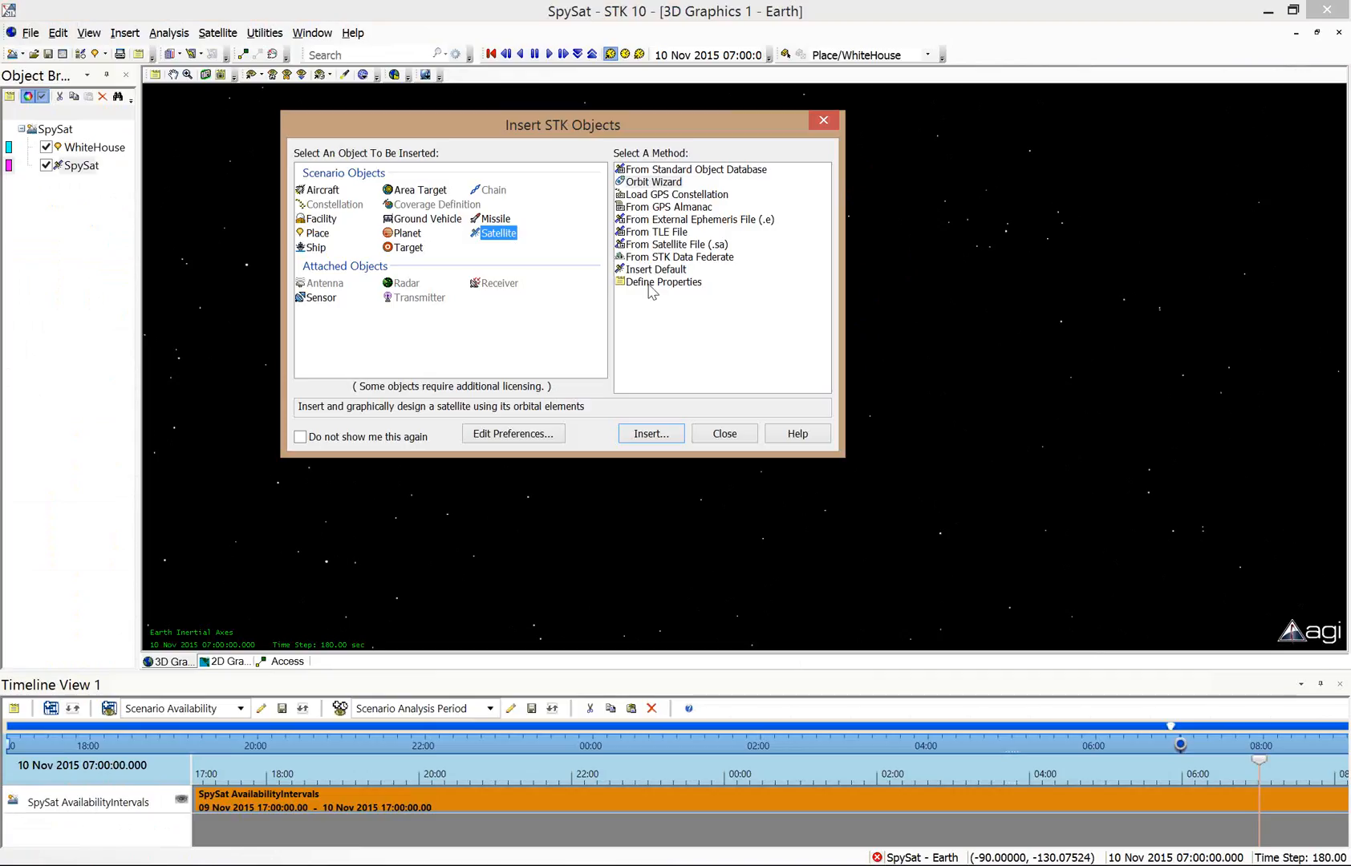
click(824, 122)
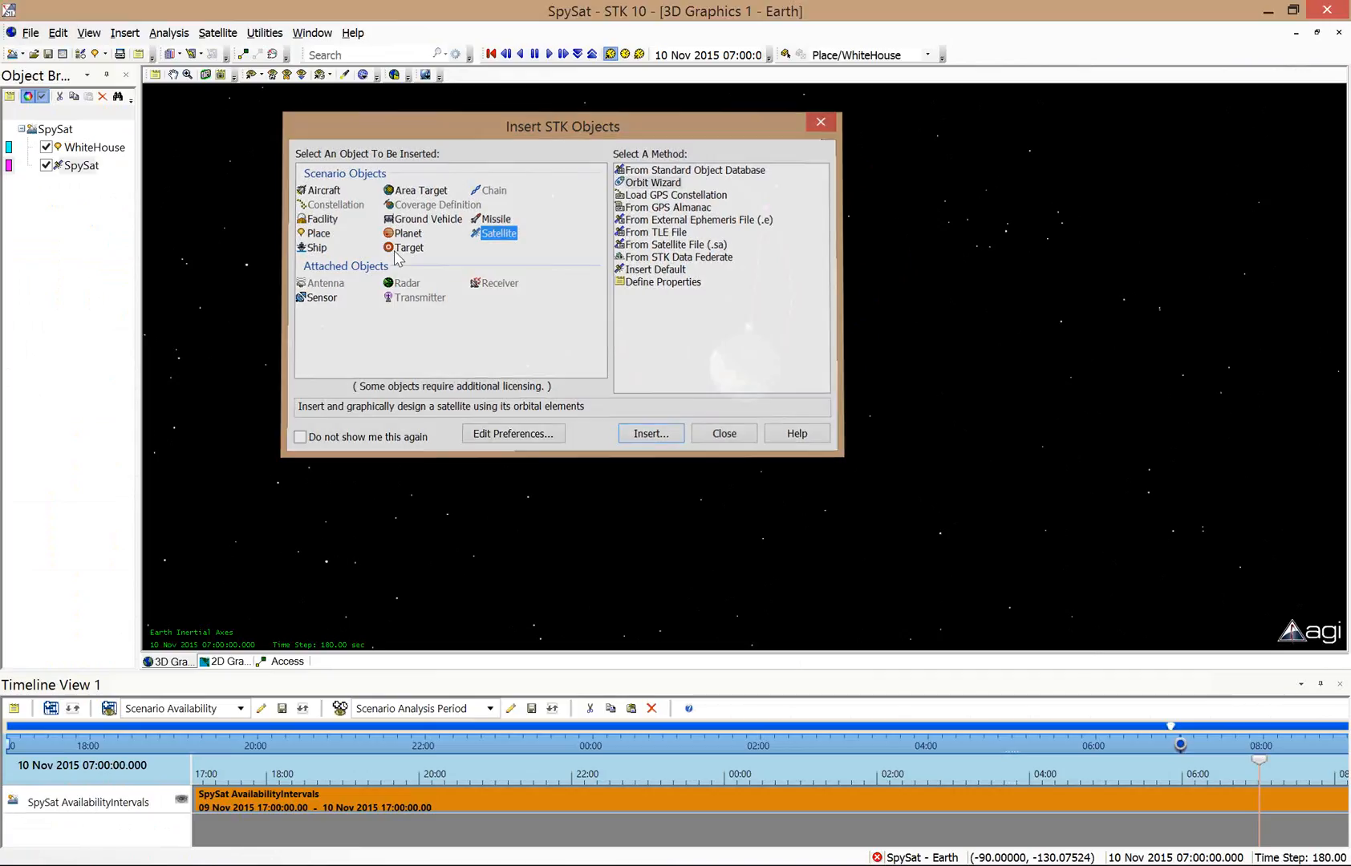
right_click(74, 167)
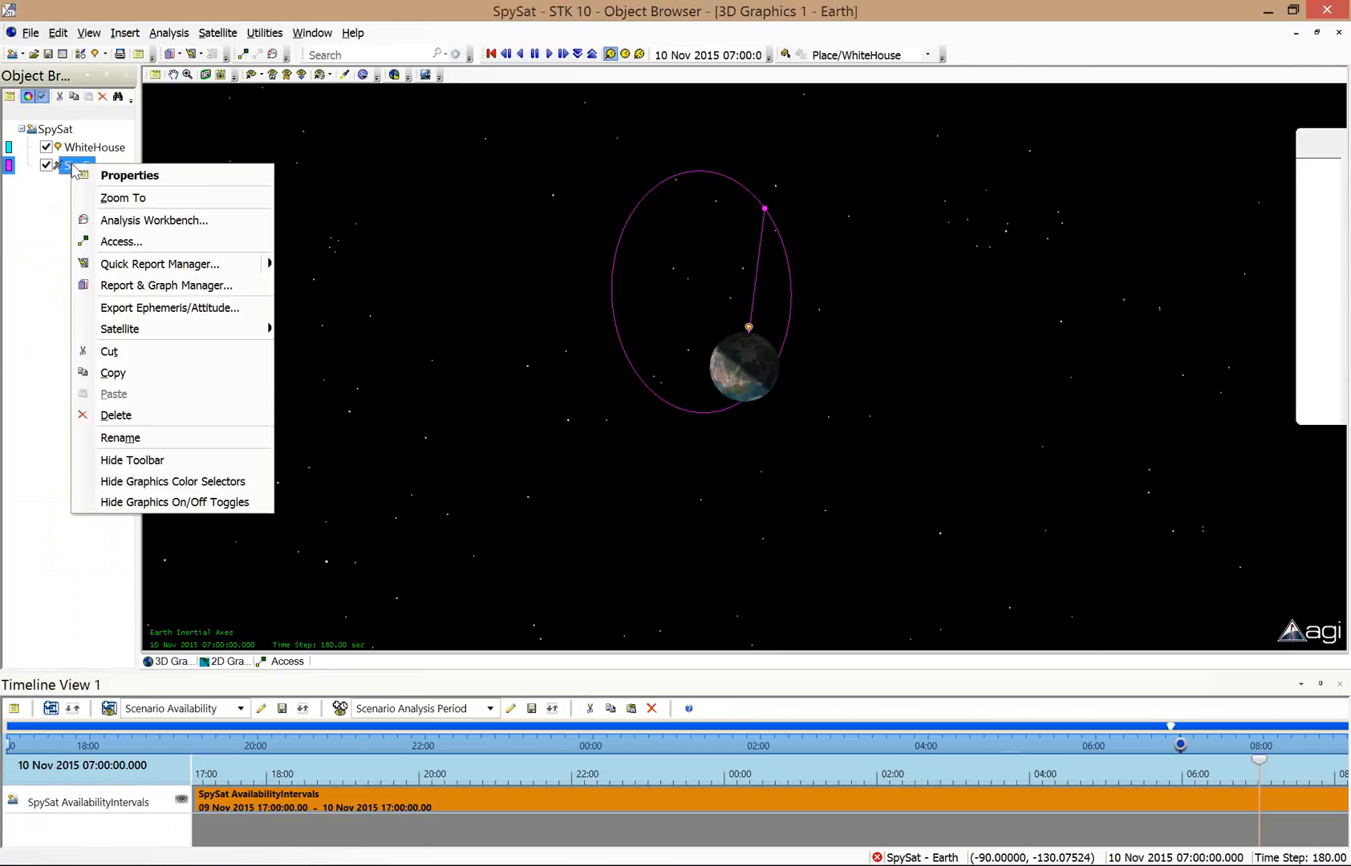
click(115, 374)
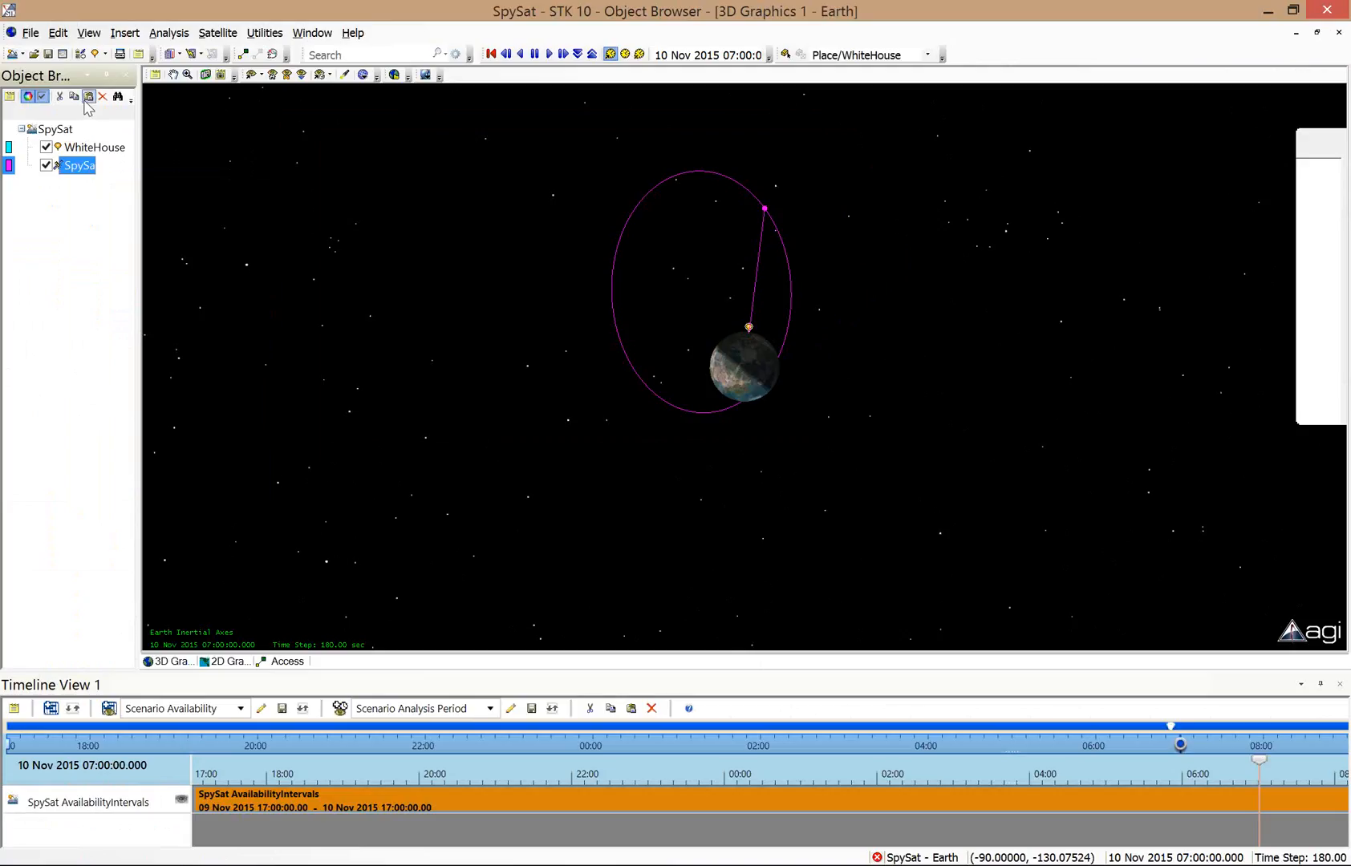
key(ctrl+v)
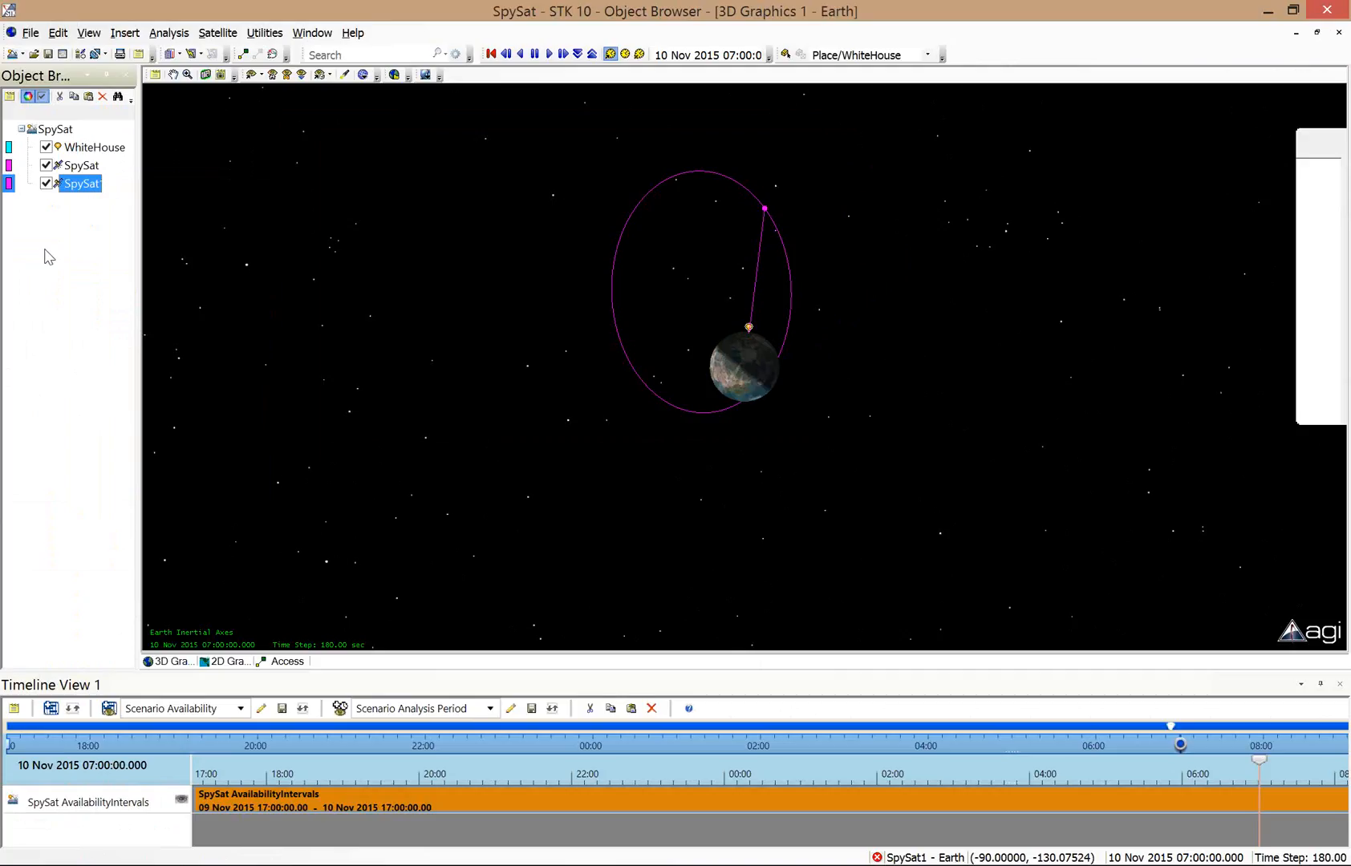
Rename the copied satellite as SpySatTry2.
right_click(81, 187)
click(174, 463)
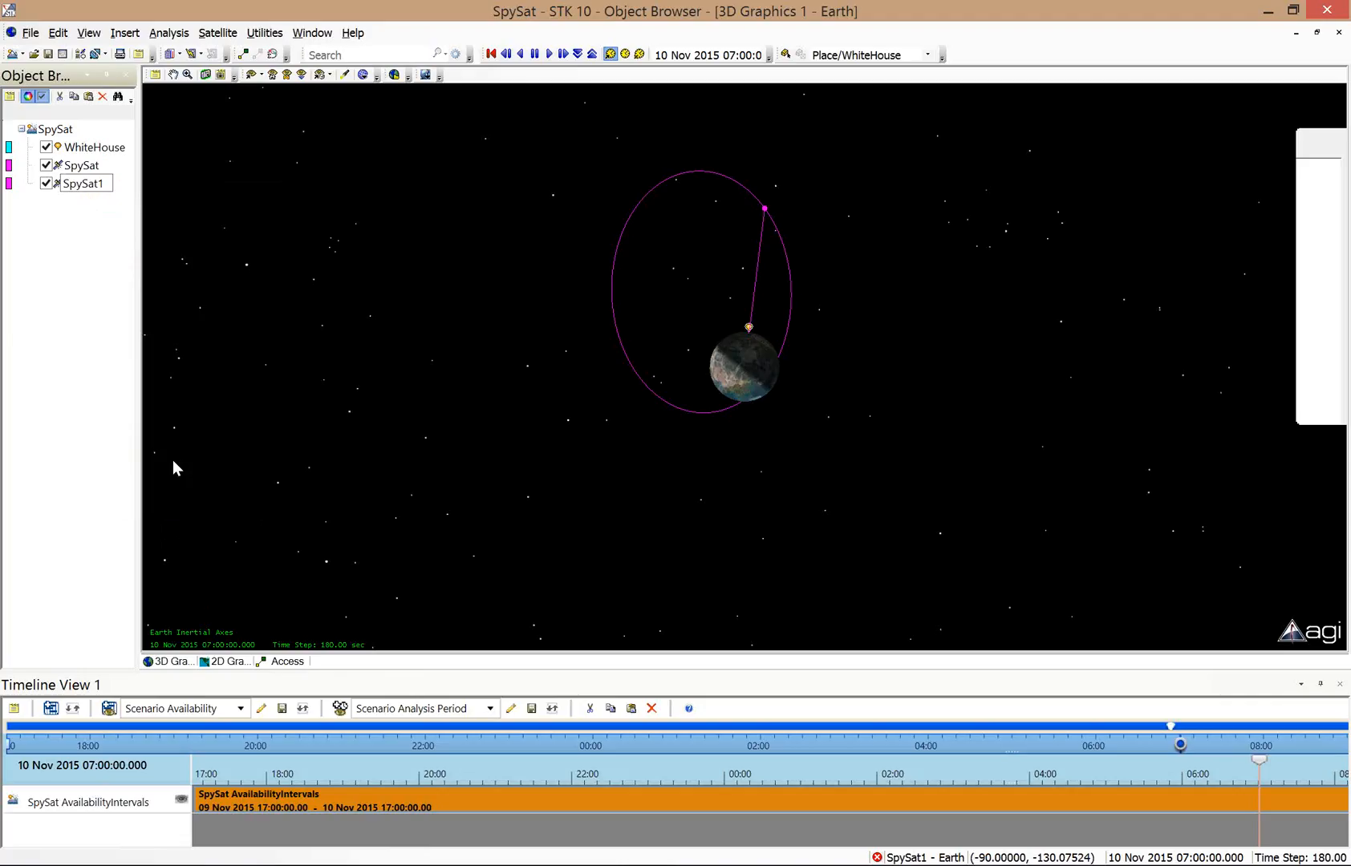
key(BackSpace)
text(Try2)
key(Return)
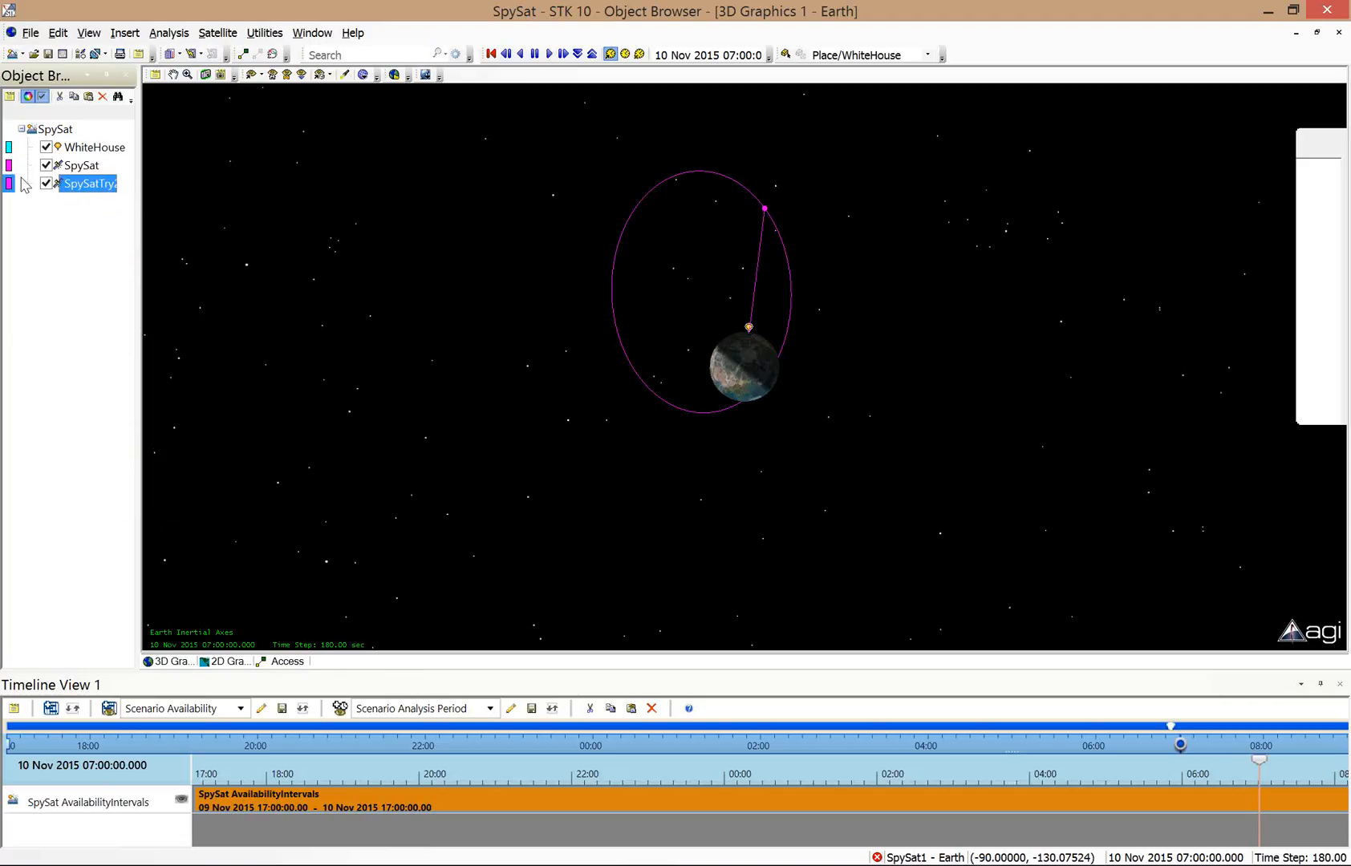
Set the colour of SpySatTry2 to yellow (red 255, green 246, blue 14).
click(8, 184)
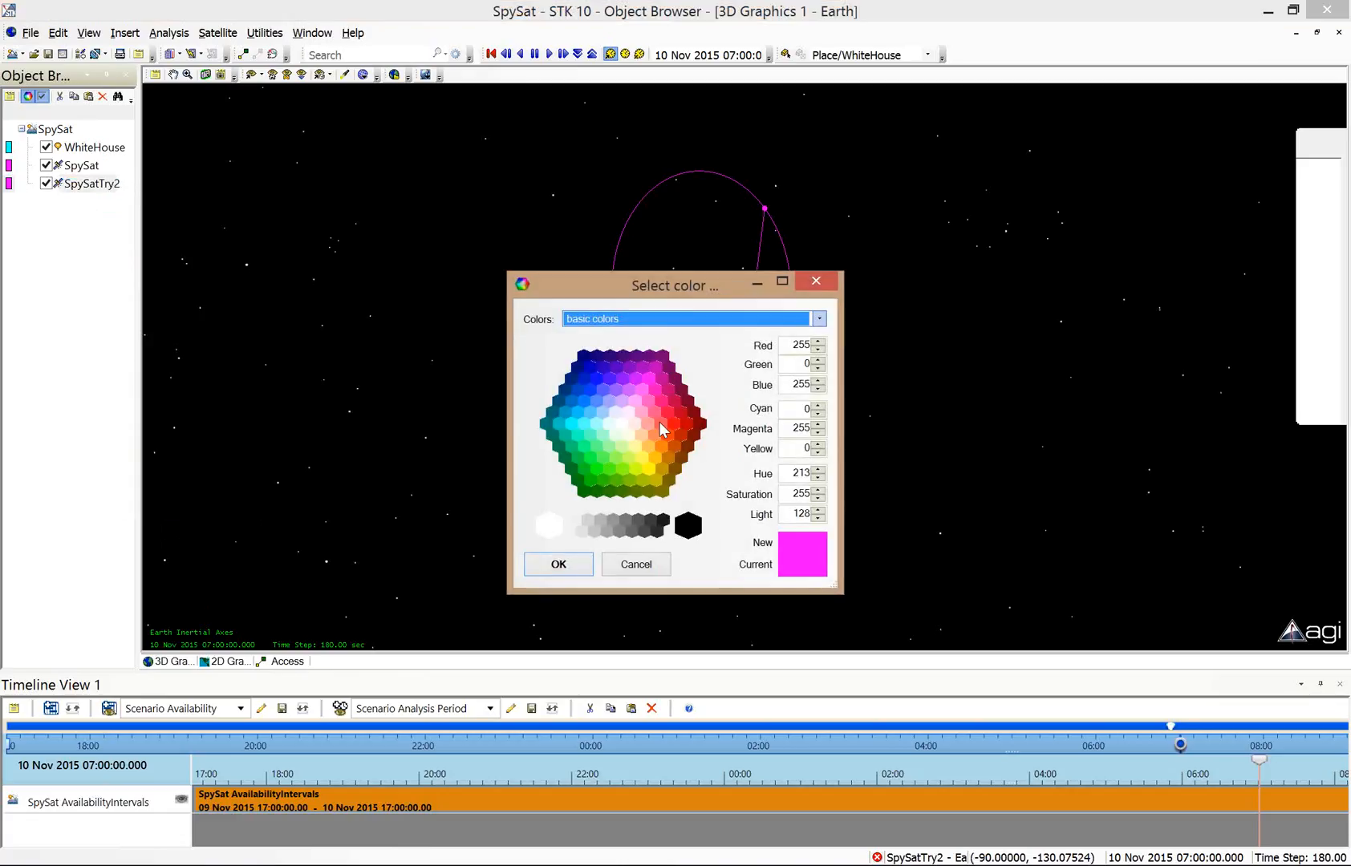
click(648, 469)
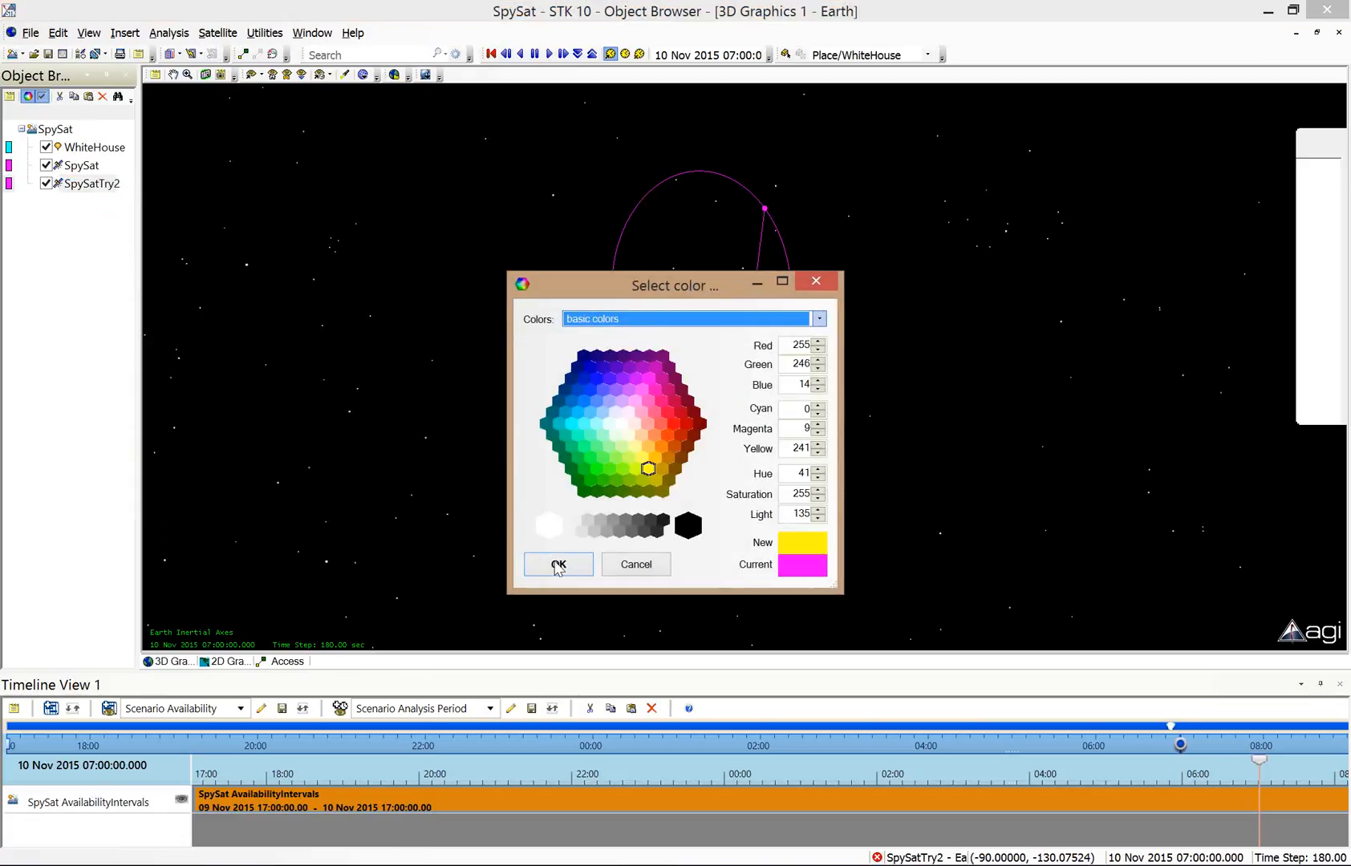
key(Return)
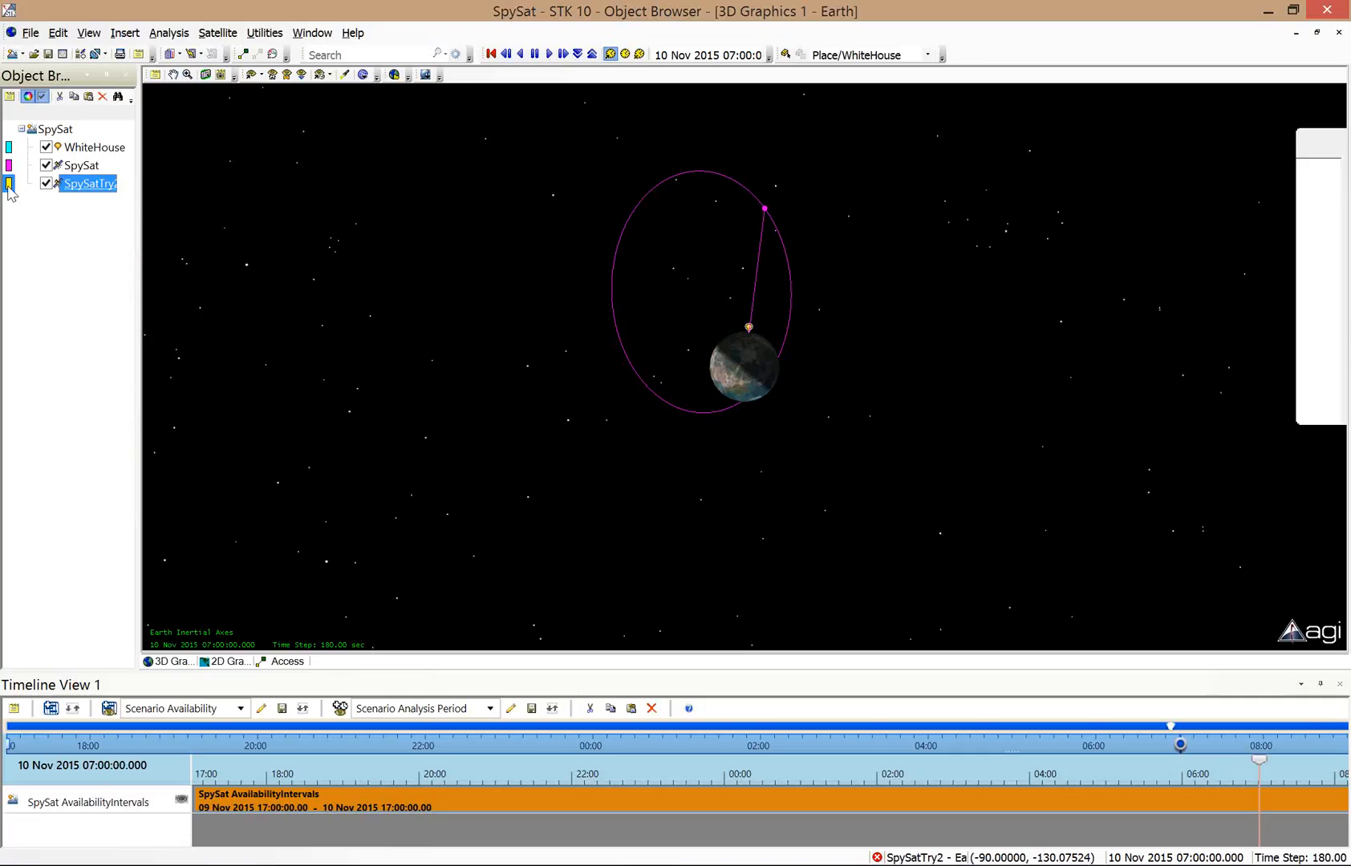
click(8, 185)
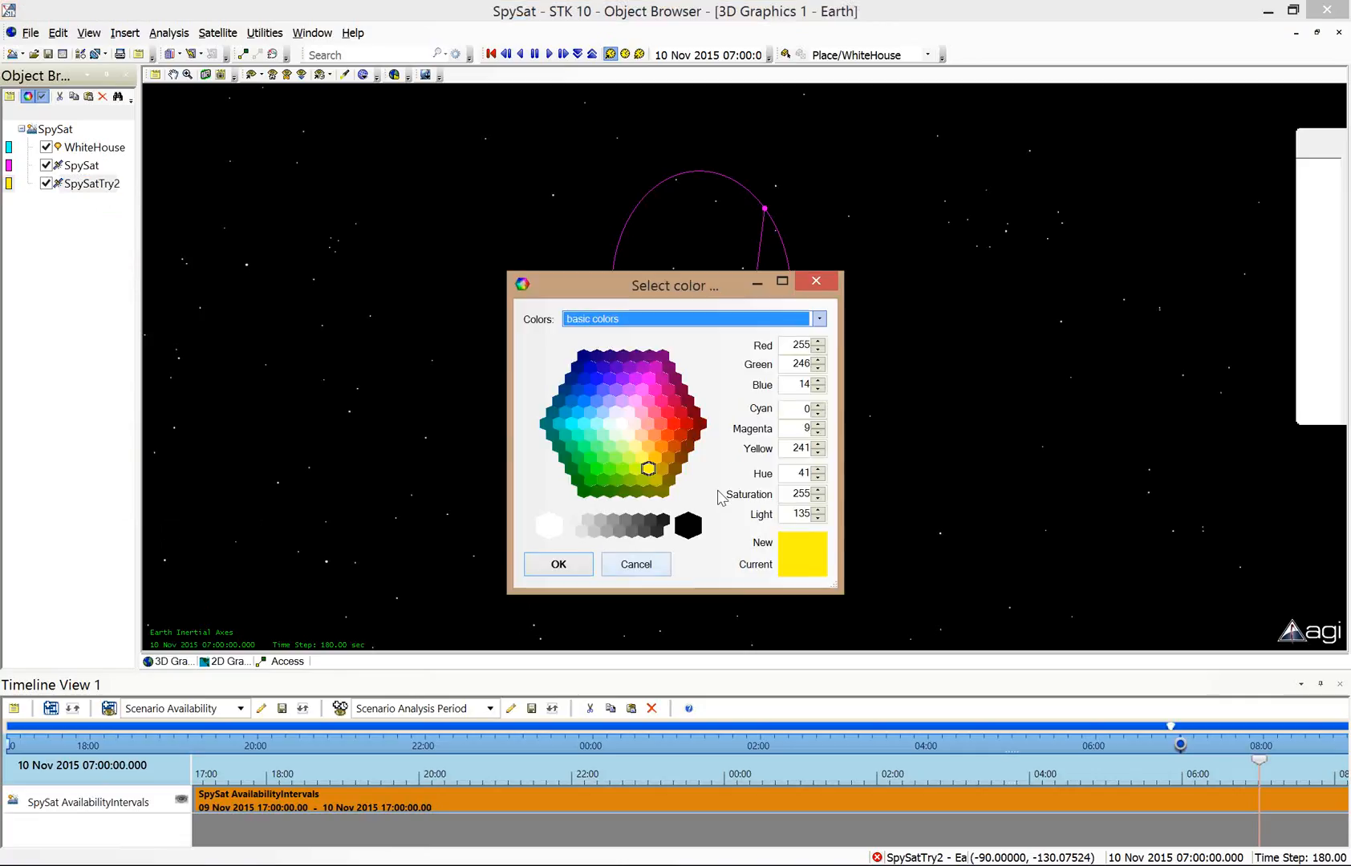
drag(637, 566, 642, 291)
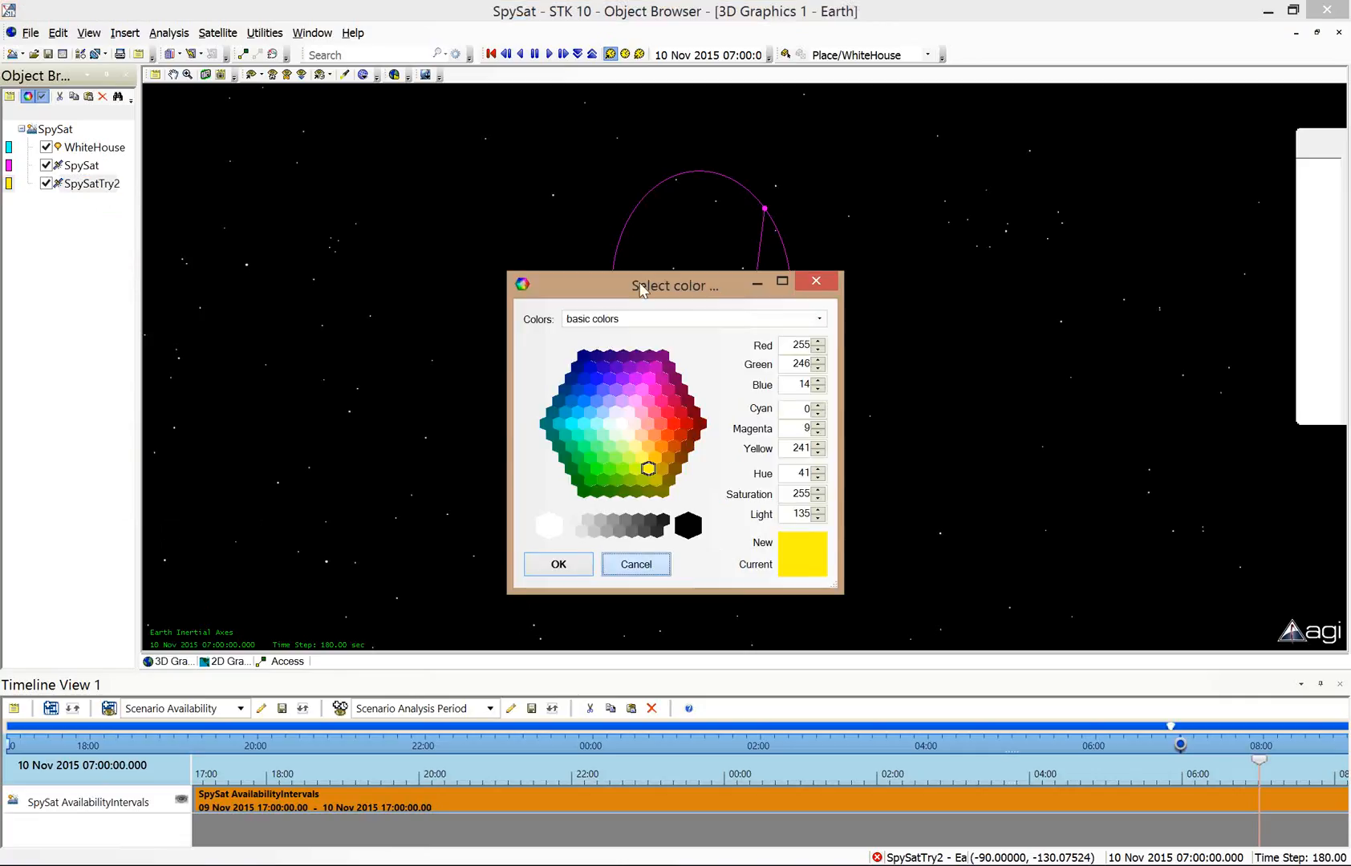
key(Escape)
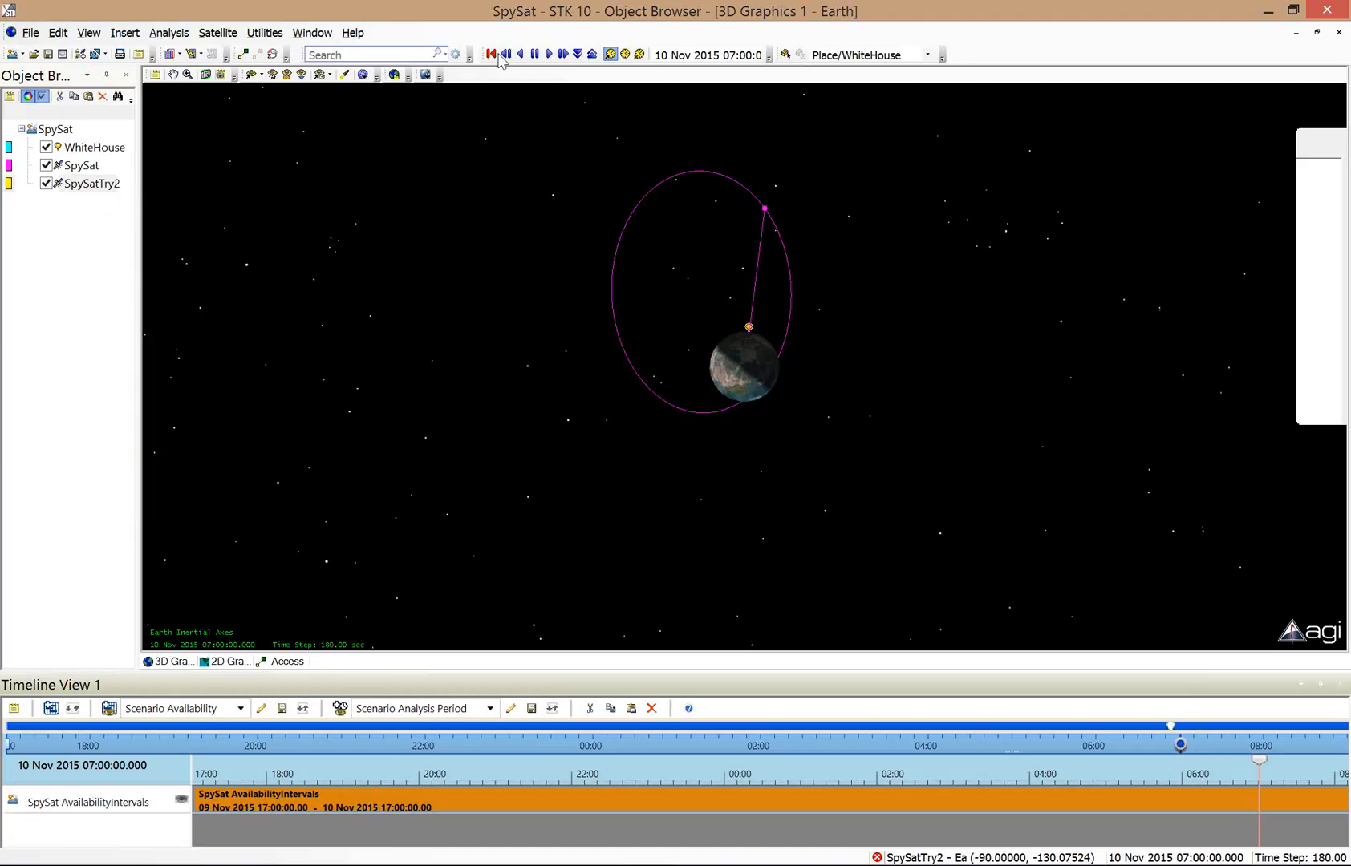
Reset the animation to the scenario start time and open the basic orbit properties of SpySatTry2.
click(491, 53)
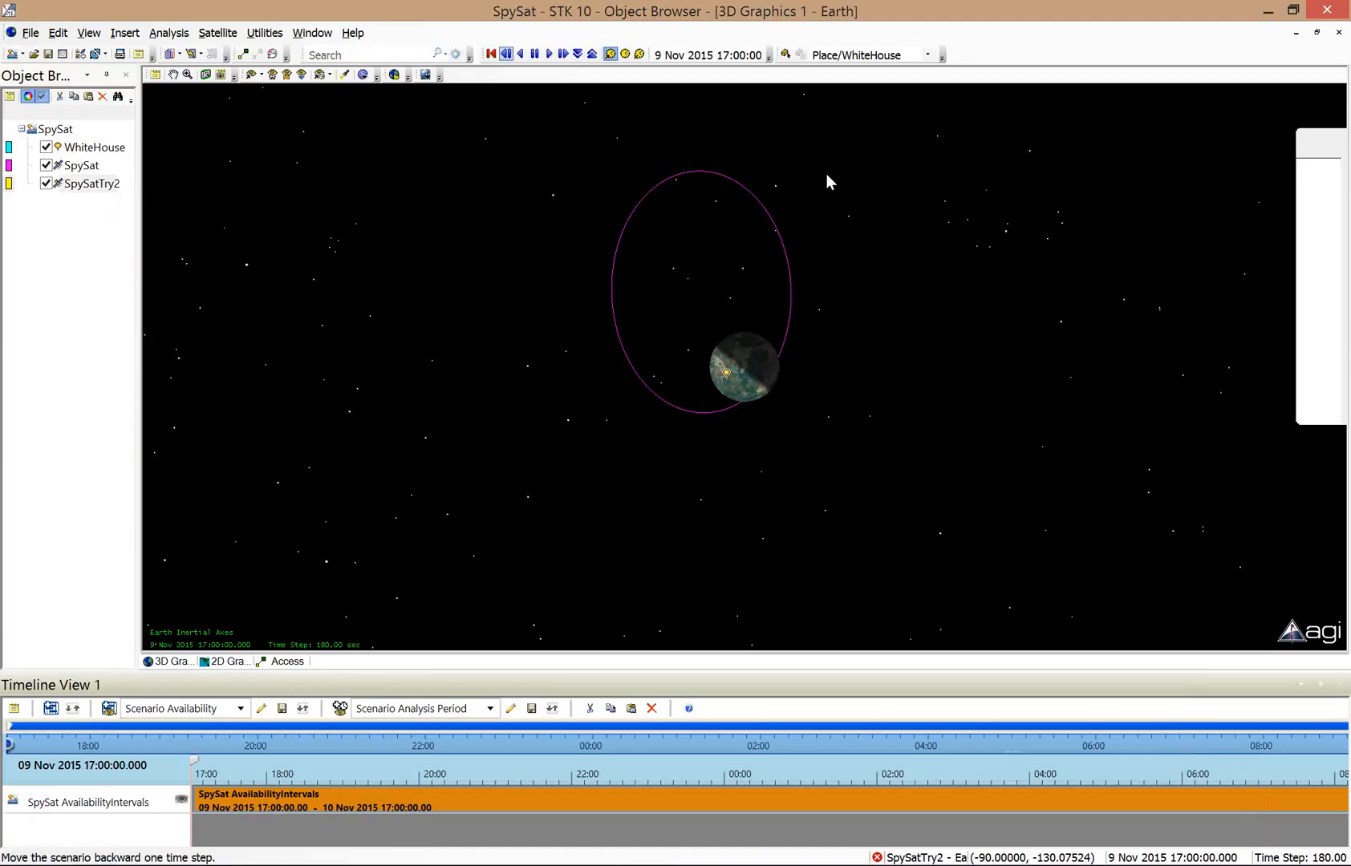
drag(826, 174, 896, 253)
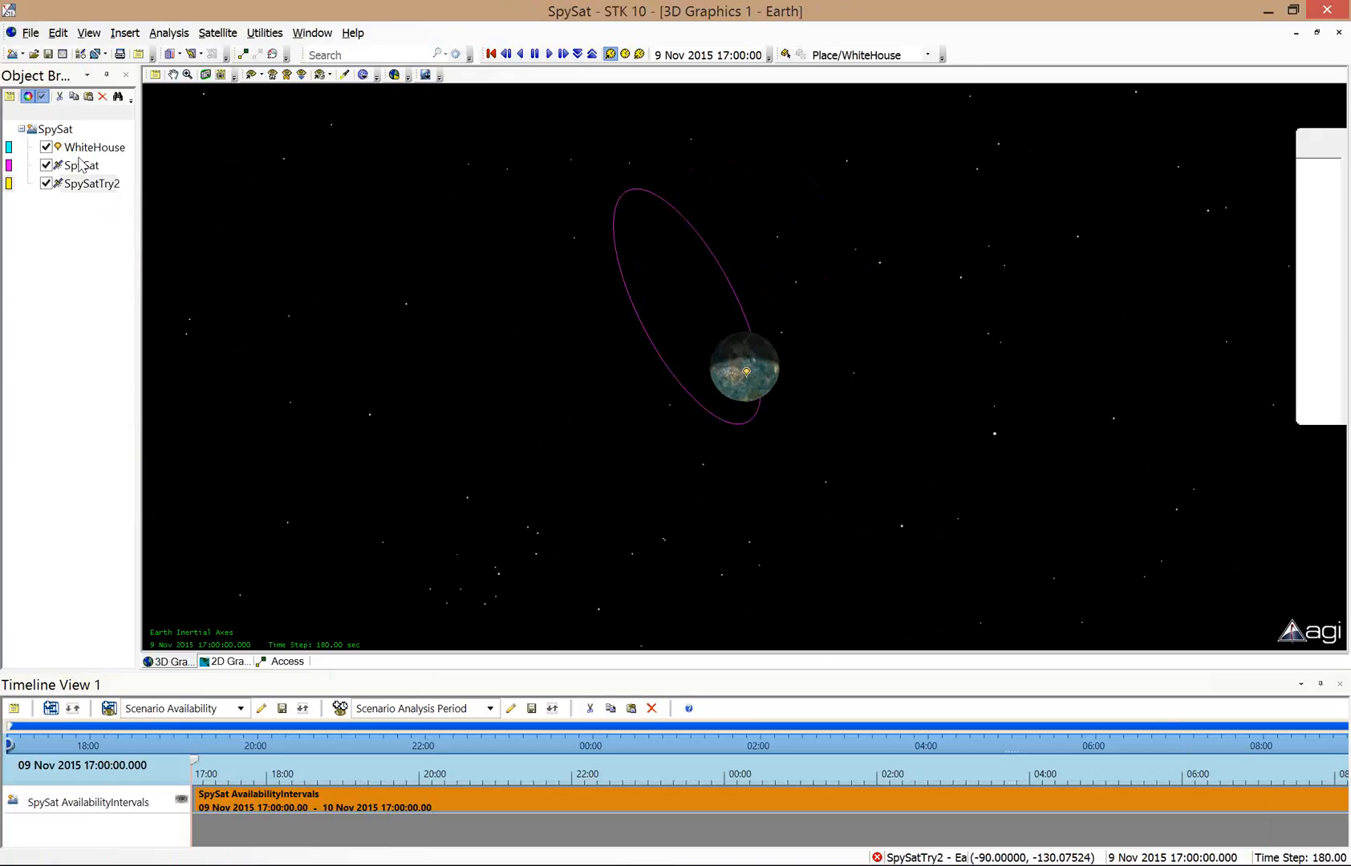
right_click(90, 185)
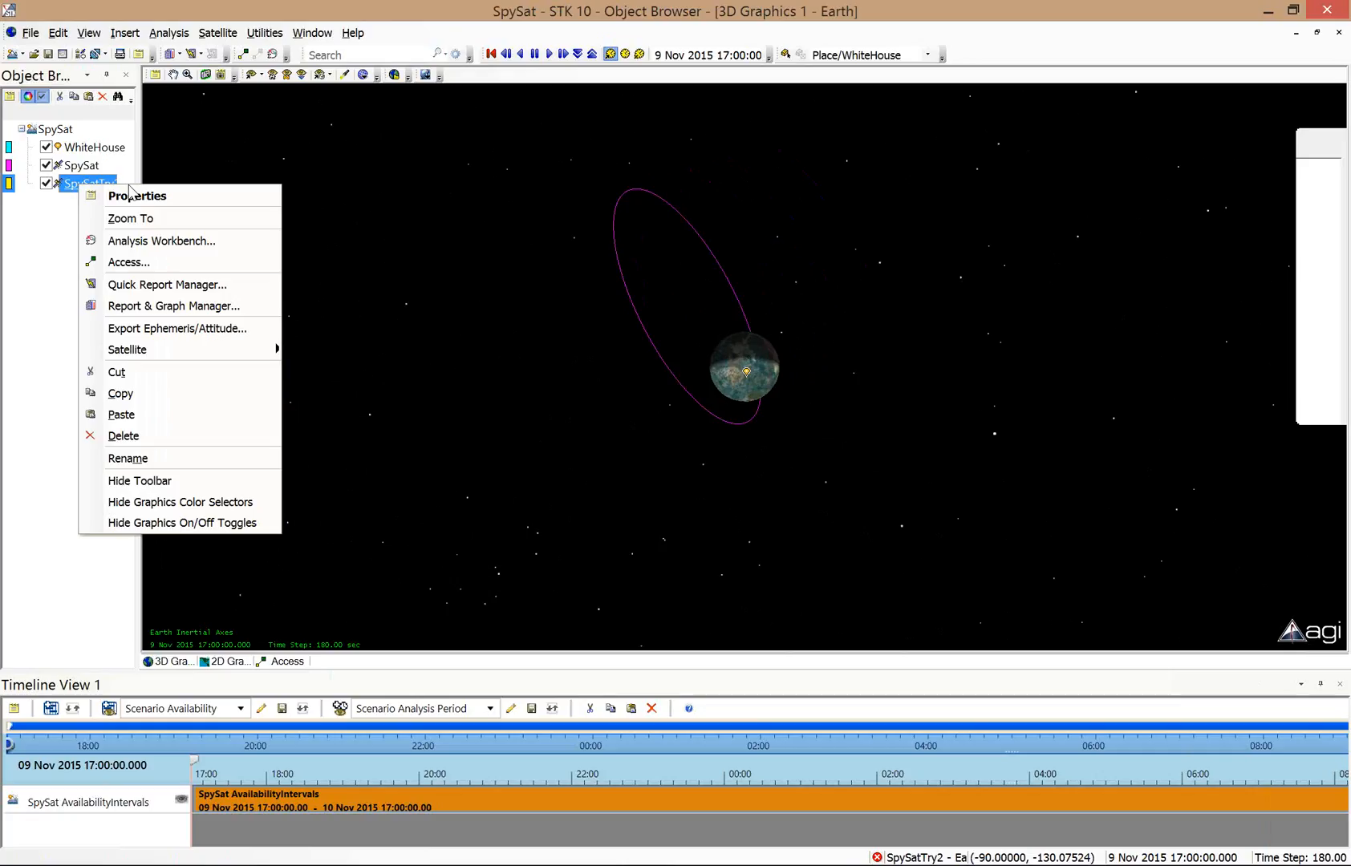
key(Return)
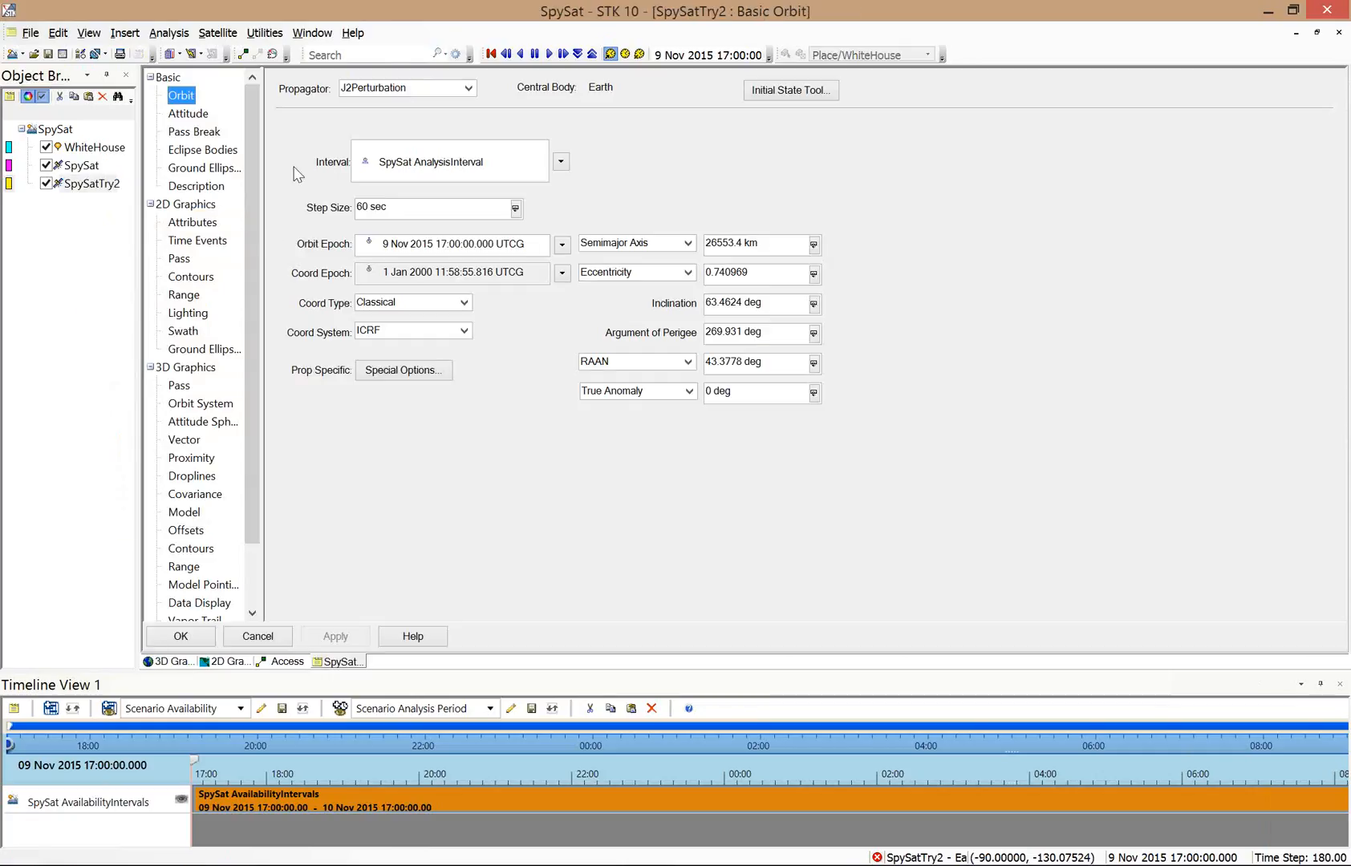
click(166, 97)
Review the alternative element types offered in place of semimajor axis, eccentricity and RAAN for SpySatTry2's orbit.
click(689, 244)
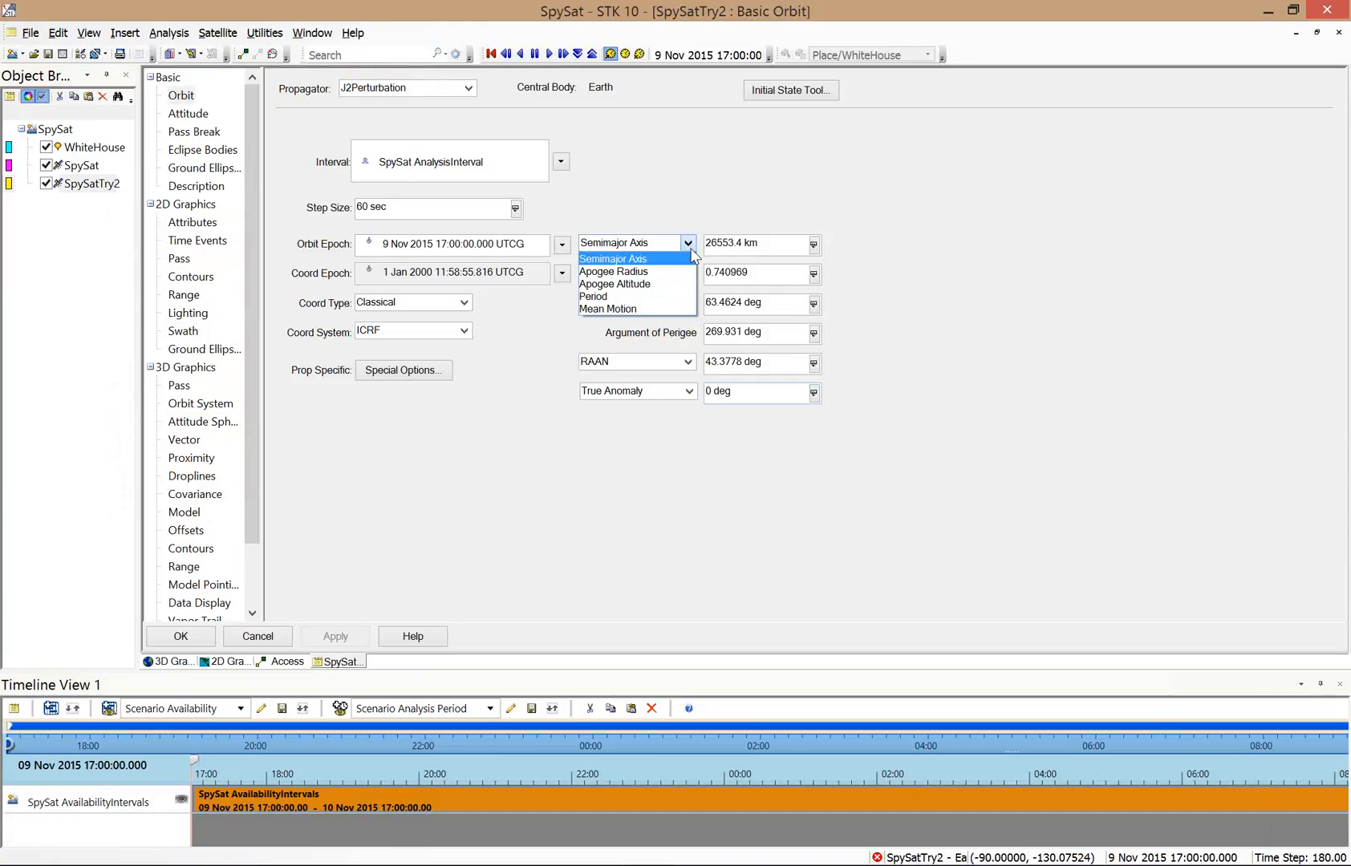
click(673, 273)
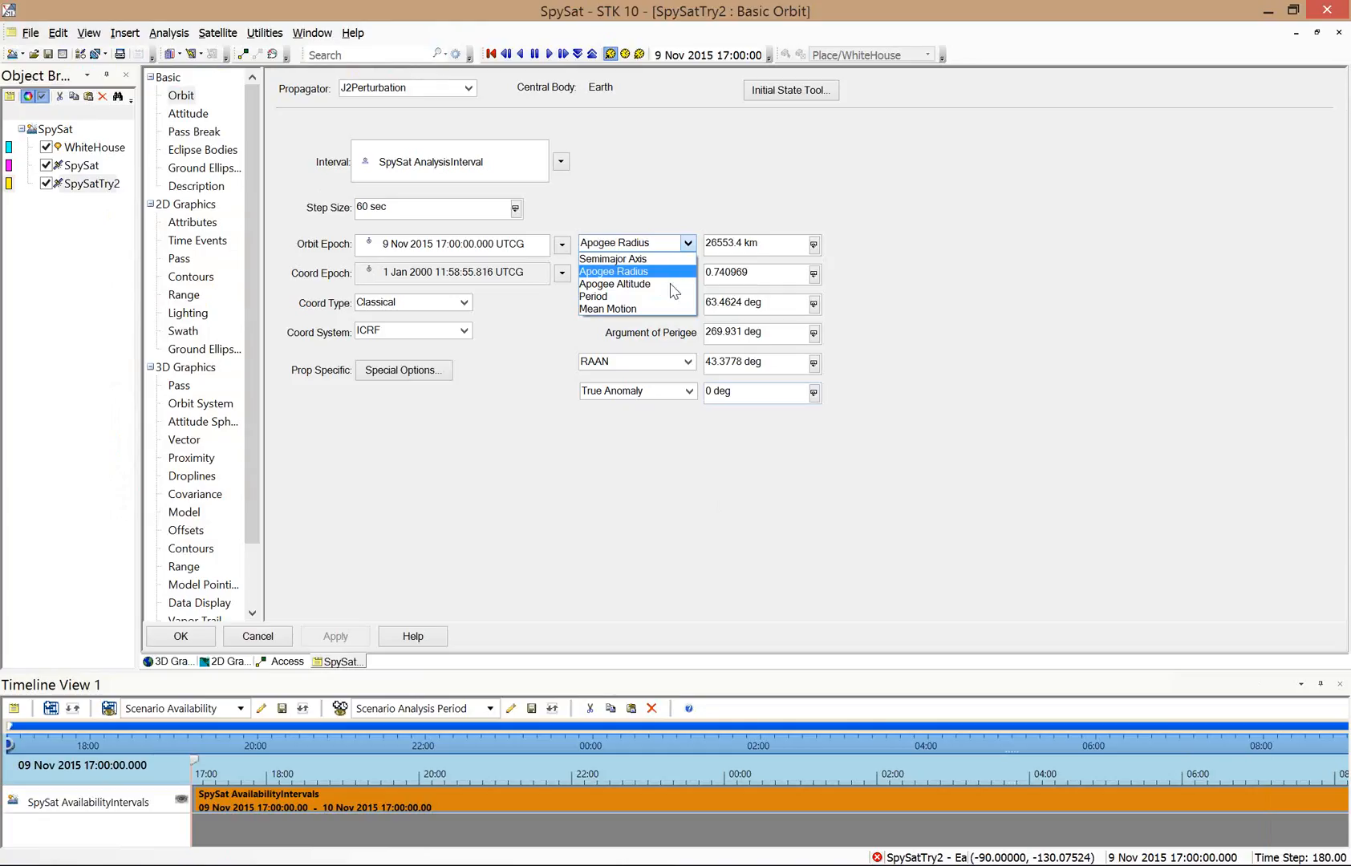
click(673, 285)
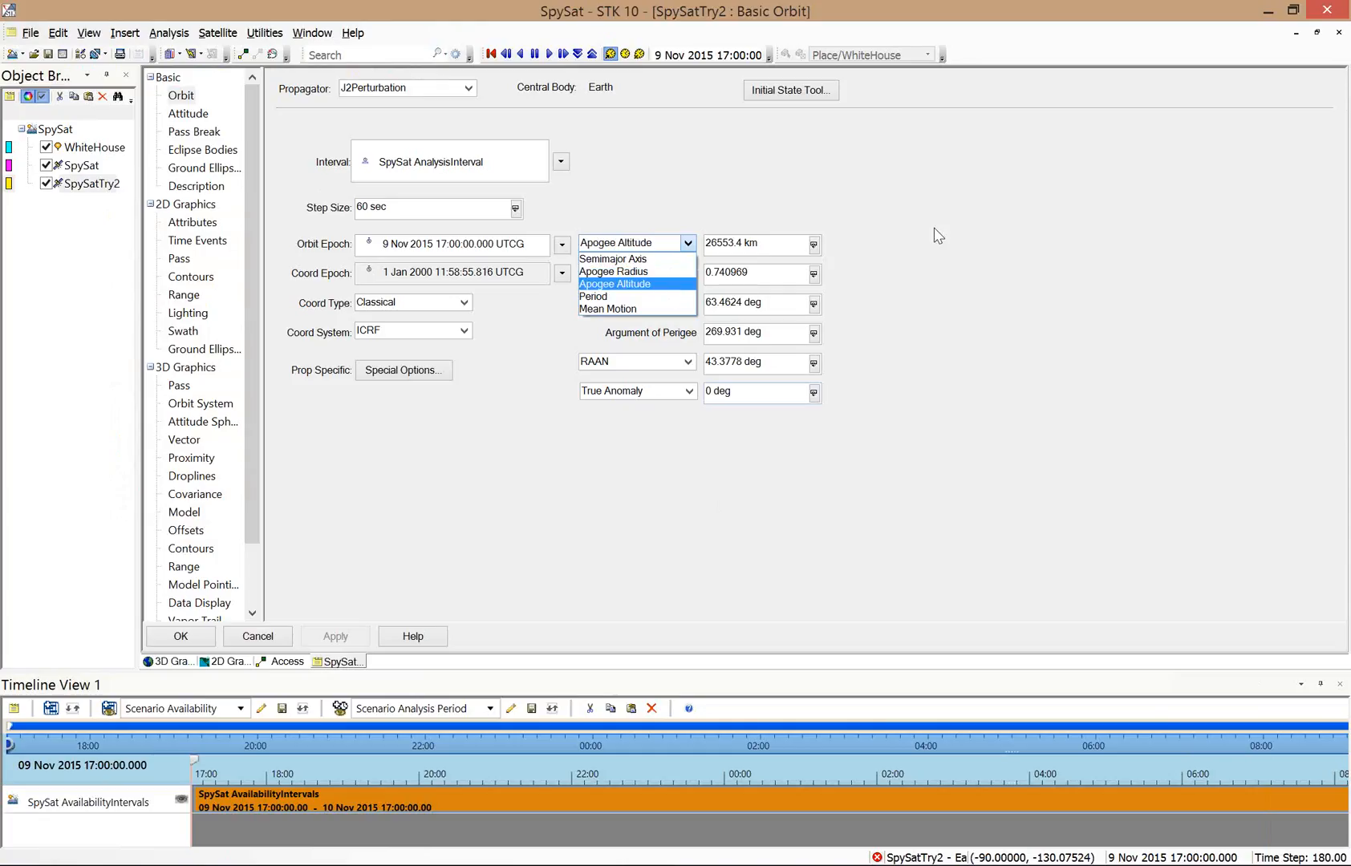
click(939, 235)
click(687, 272)
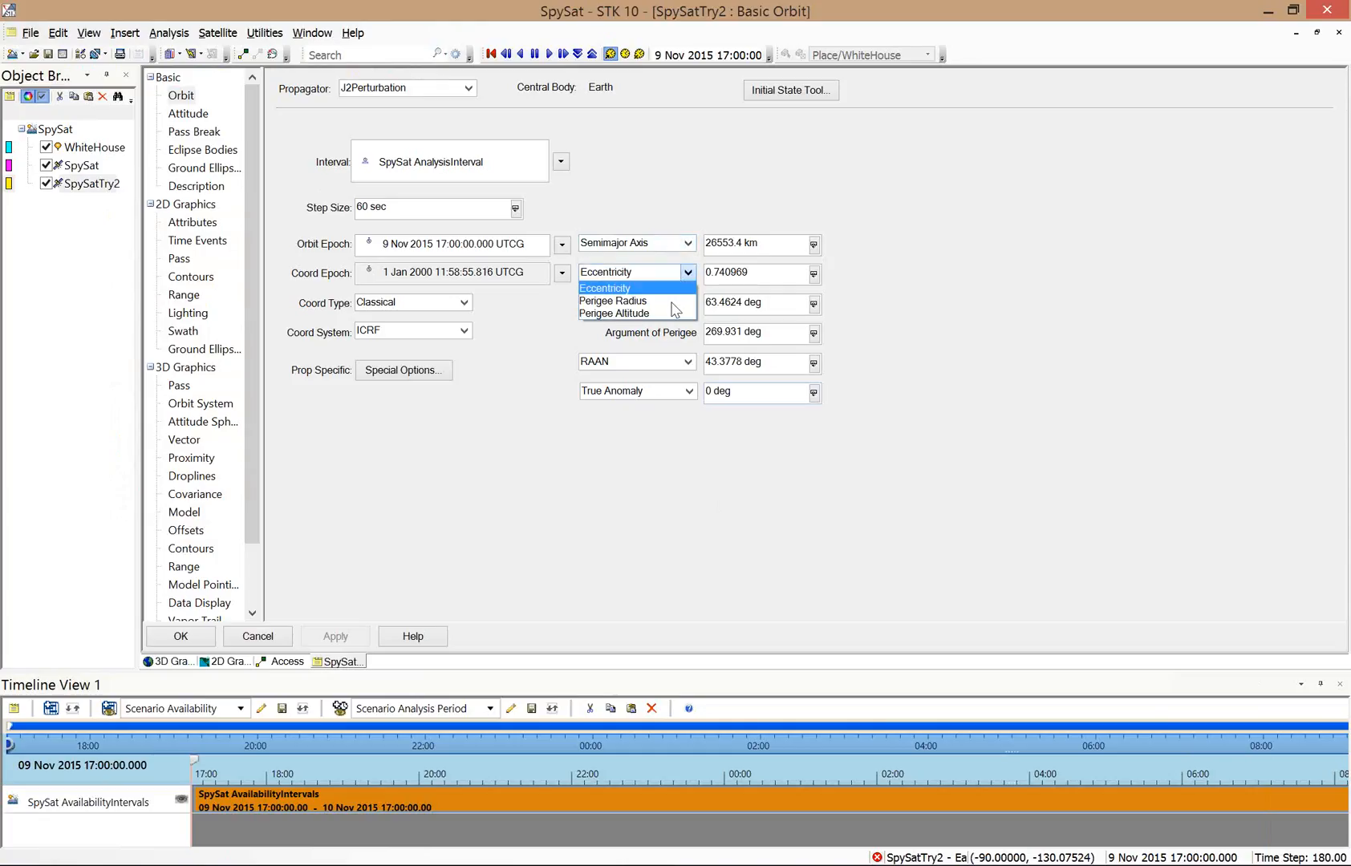
key(Down)
key(Down)
click(969, 283)
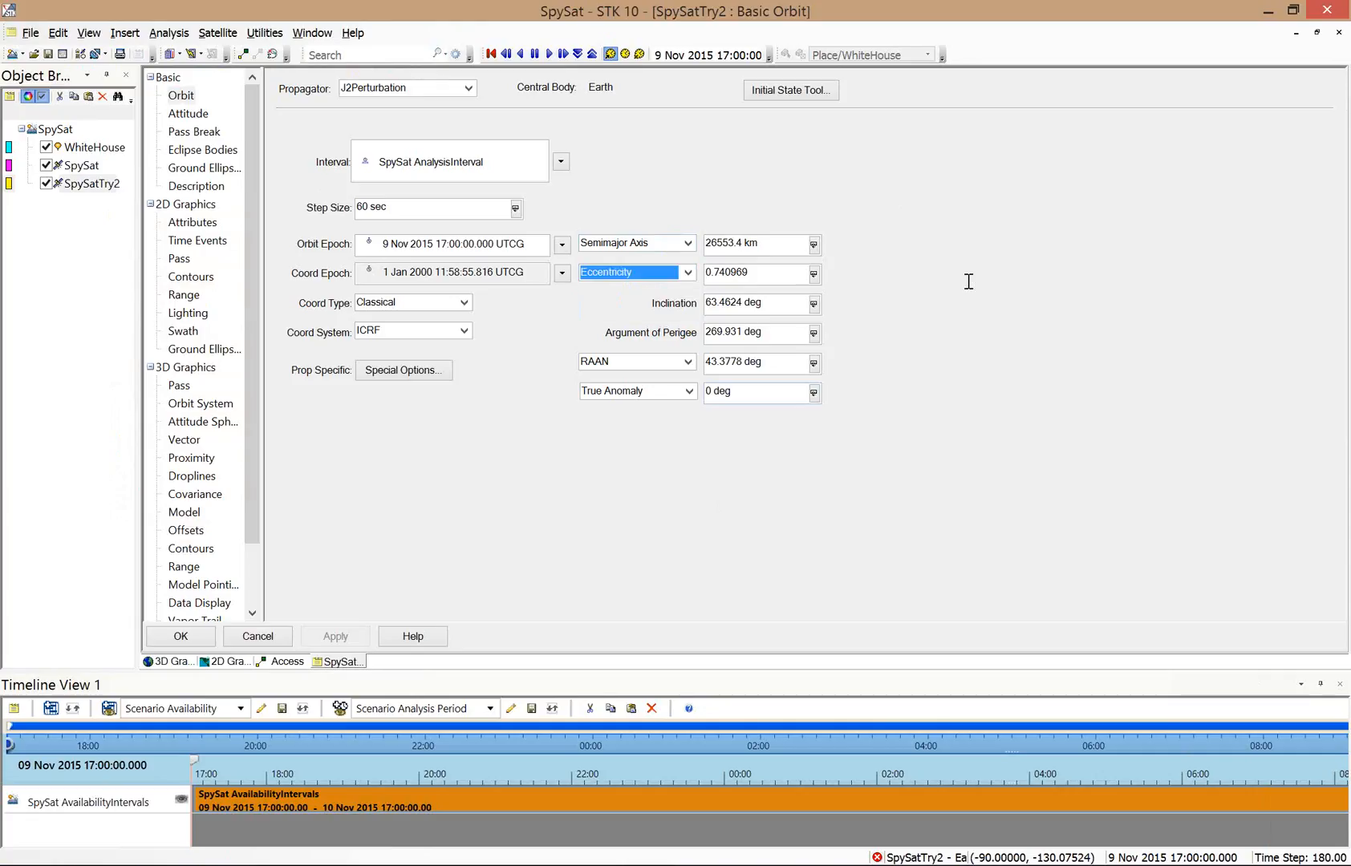
click(686, 362)
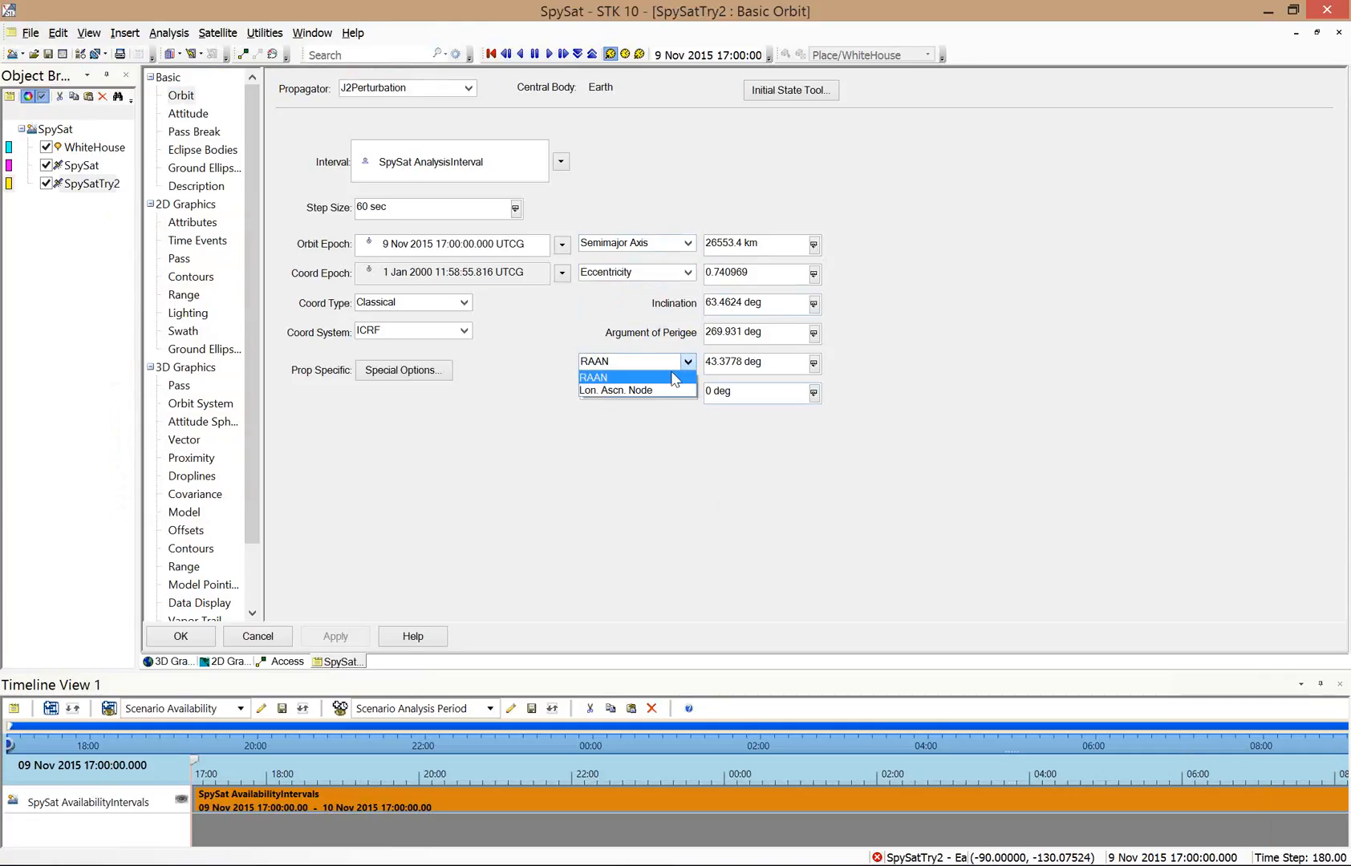
key(Down)
key(Up)
click(953, 289)
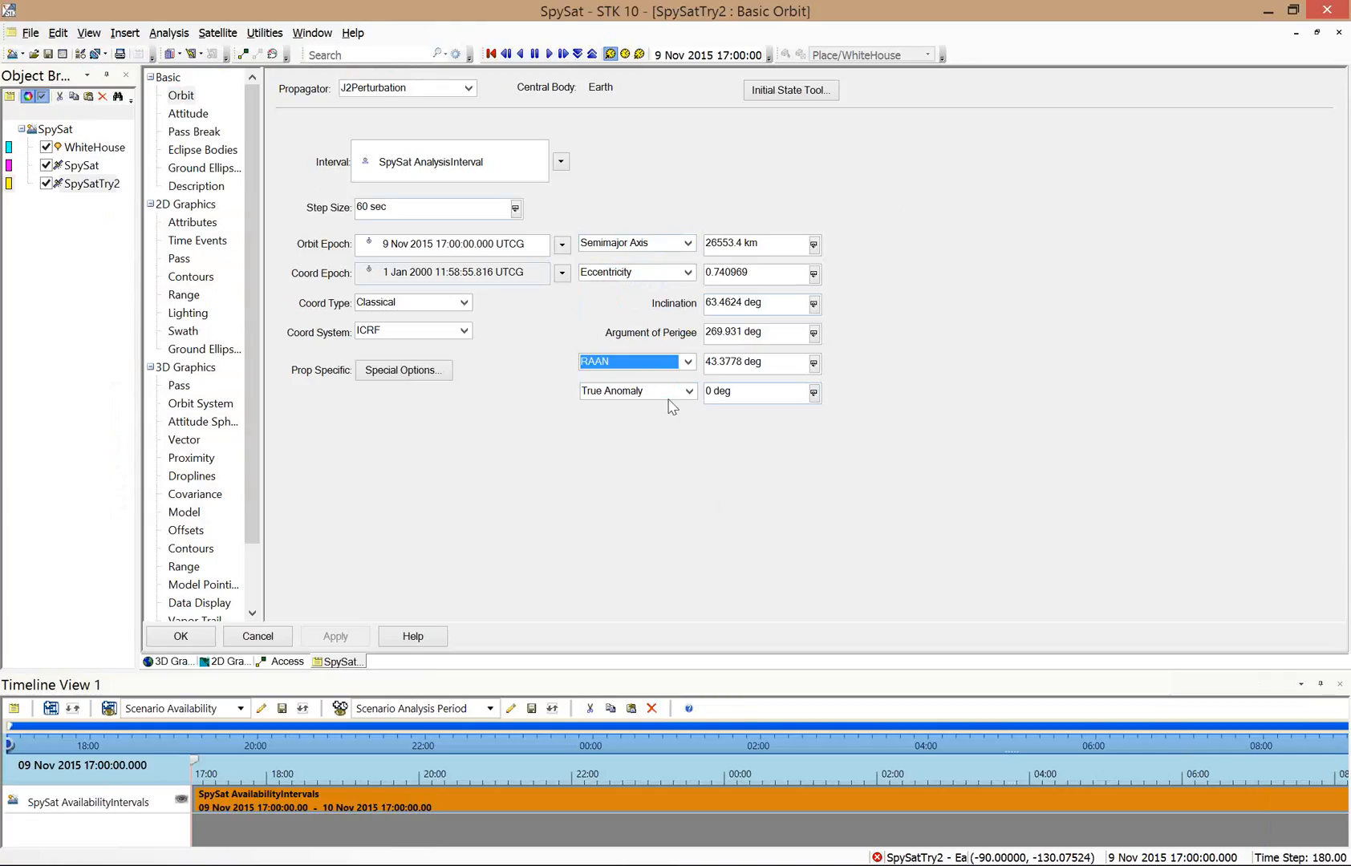
click(424, 510)
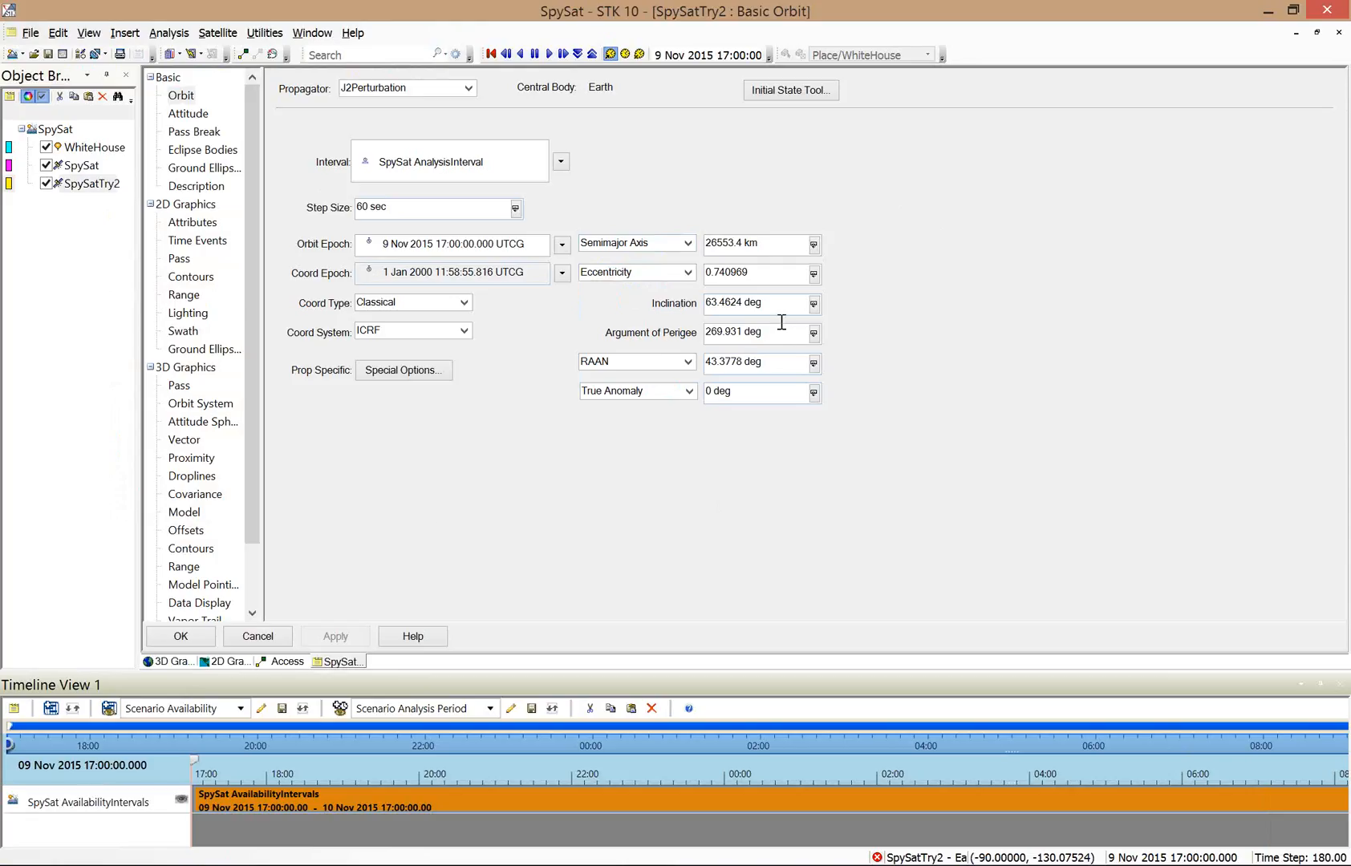
Try a semimajor axis of 16553.4 km for SpySatTry2 and apply it.
click(706, 243)
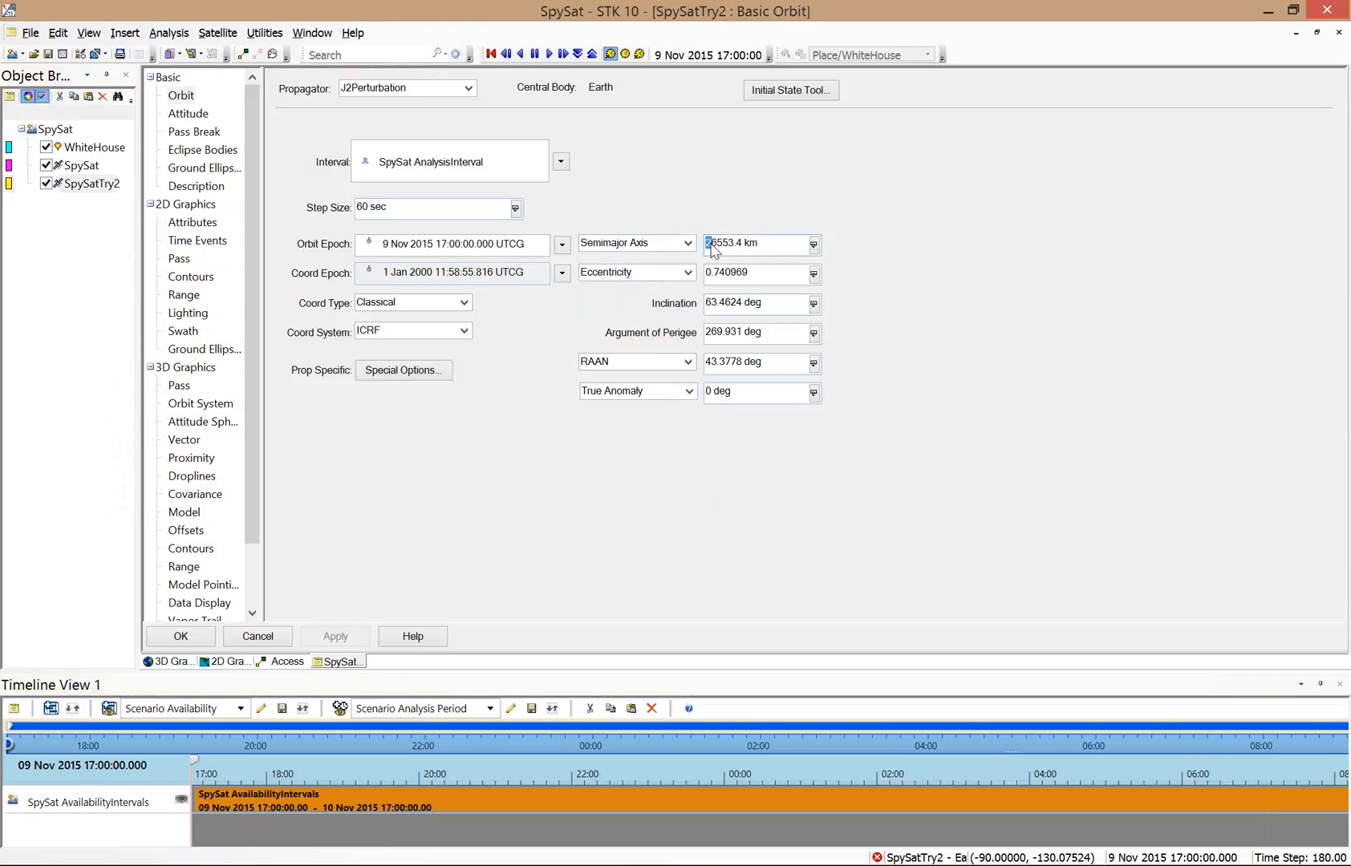
text(1)
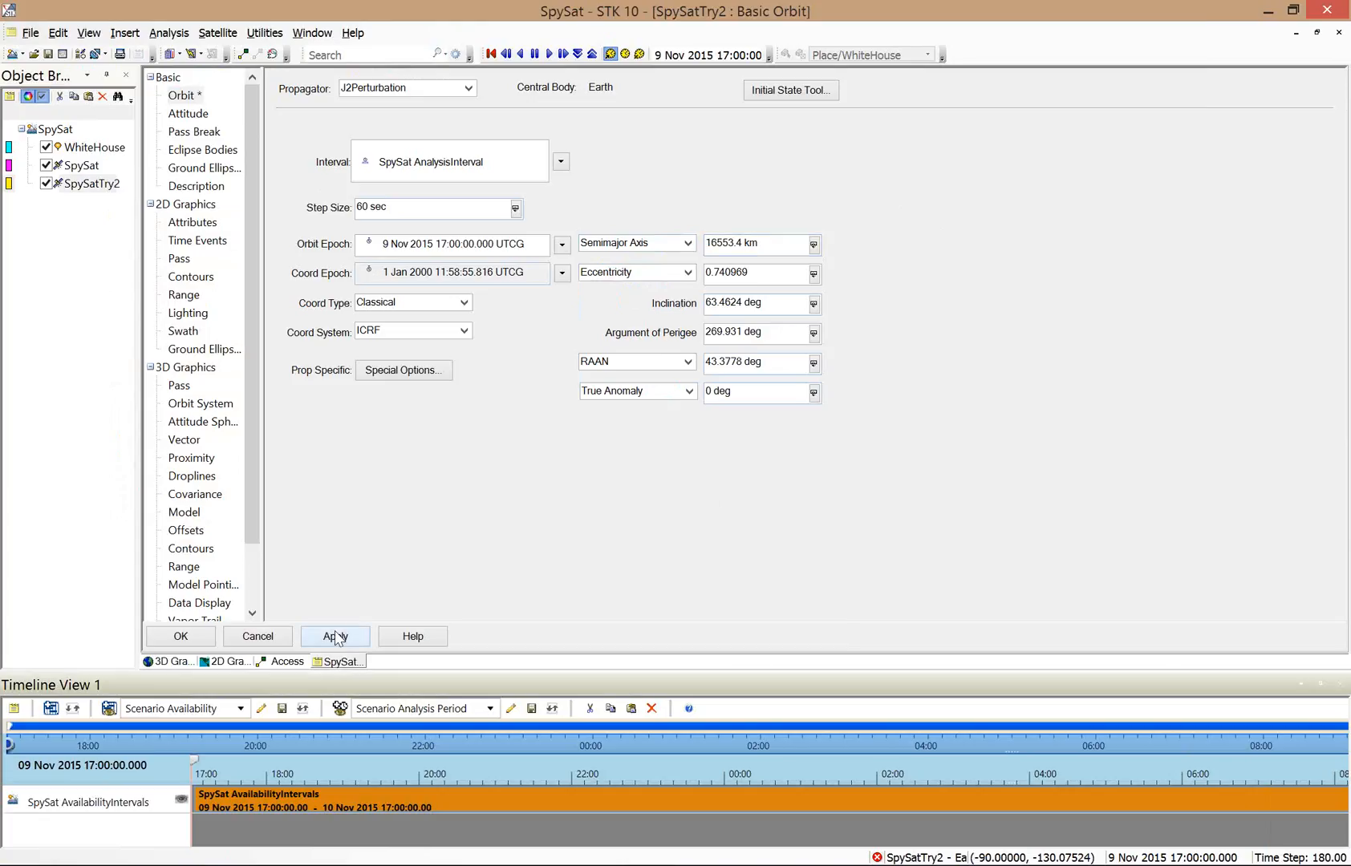
click(335, 636)
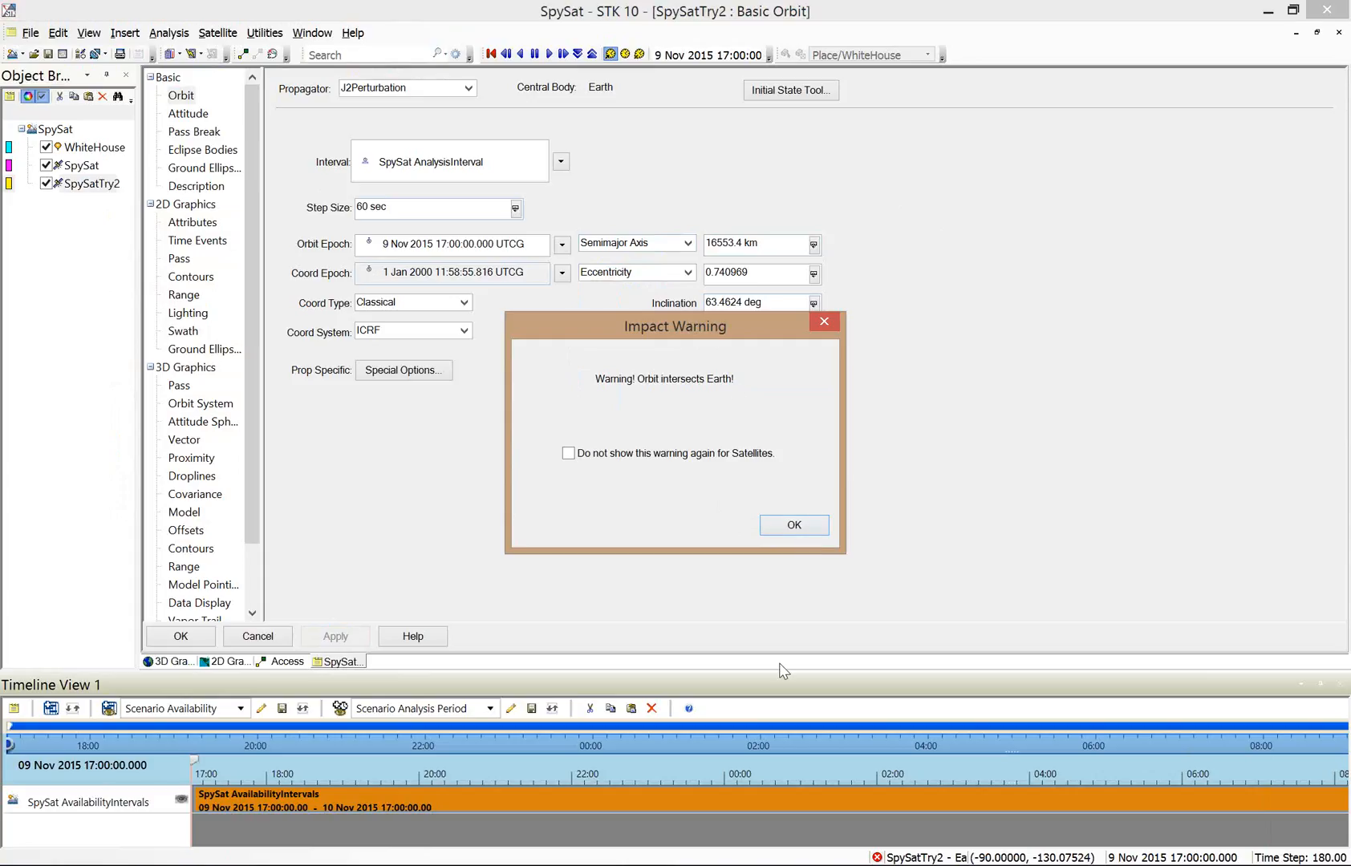
click(822, 533)
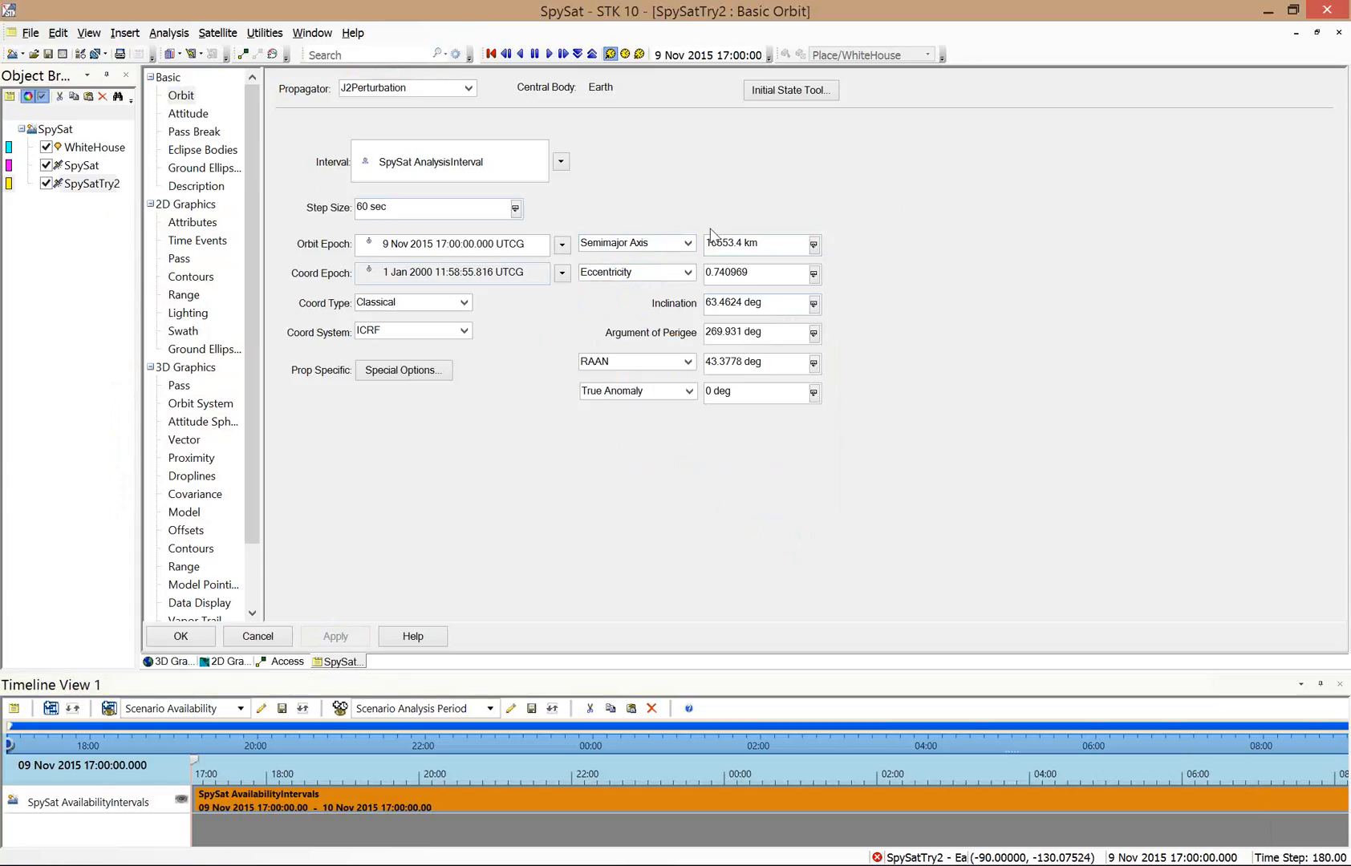
Try a semimajor axis of 22553.4 km for SpySatTry2 and apply it.
drag(713, 243, 684, 231)
text(22)
click(351, 637)
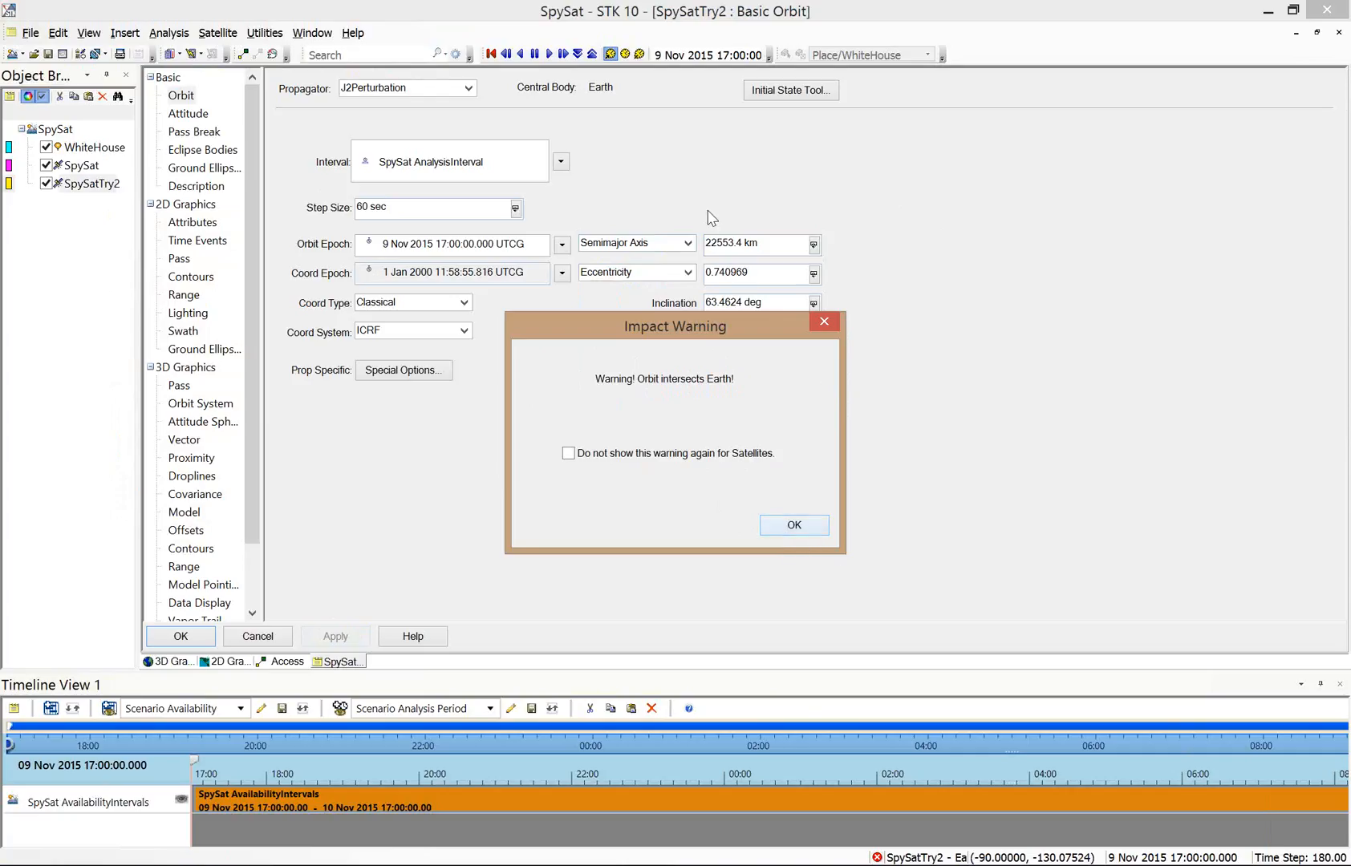
key(Return)
Restore SpySatTry2's semimajor axis to 26553.4 km.
drag(716, 243, 710, 211)
text(6)
key(Tab)
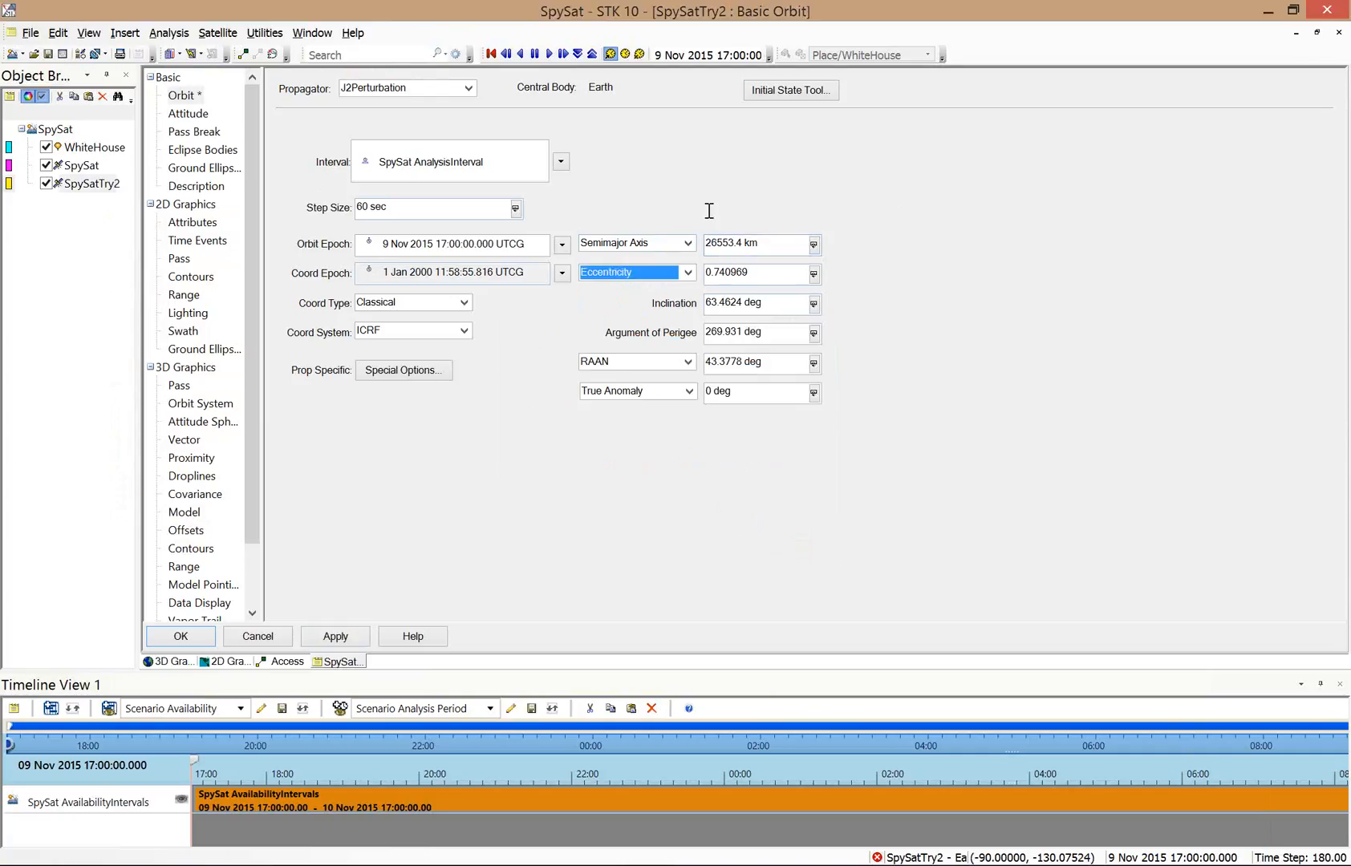
Set SpySatTry2's inclination to 79.4624 deg and apply the orbit change.
drag(704, 302, 716, 303)
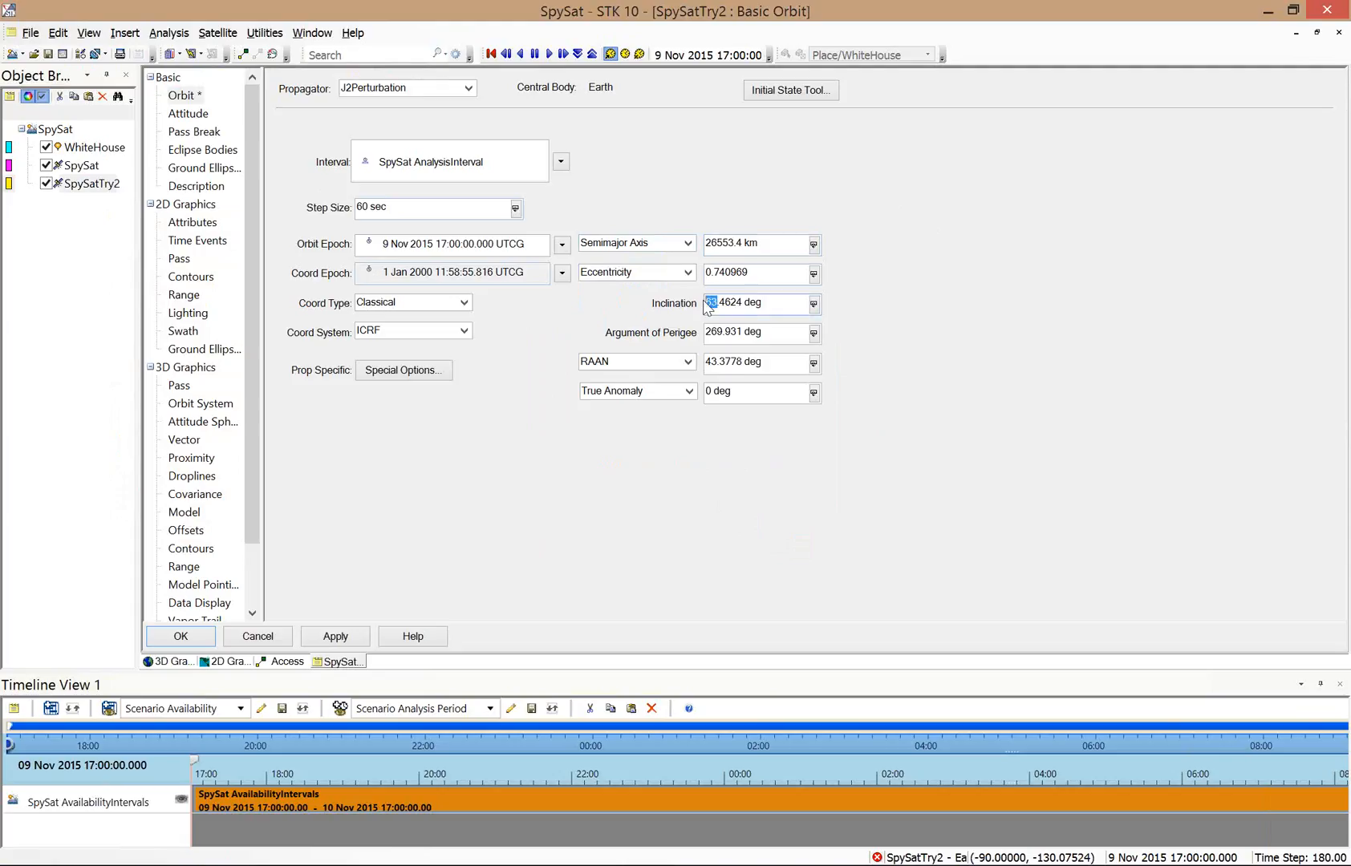
text(7)
text(9`)
key(Tab)
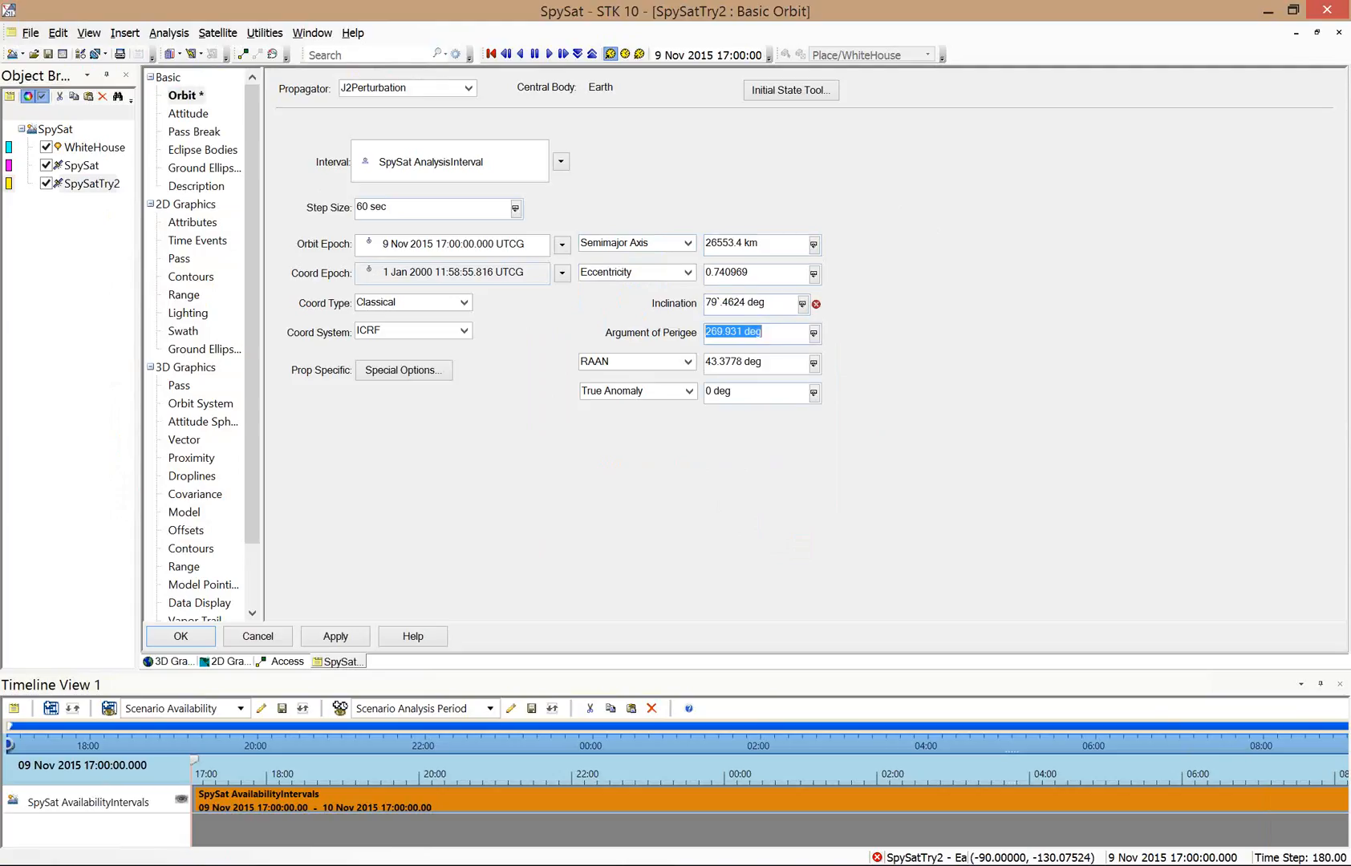
click(718, 304)
key(Delete)
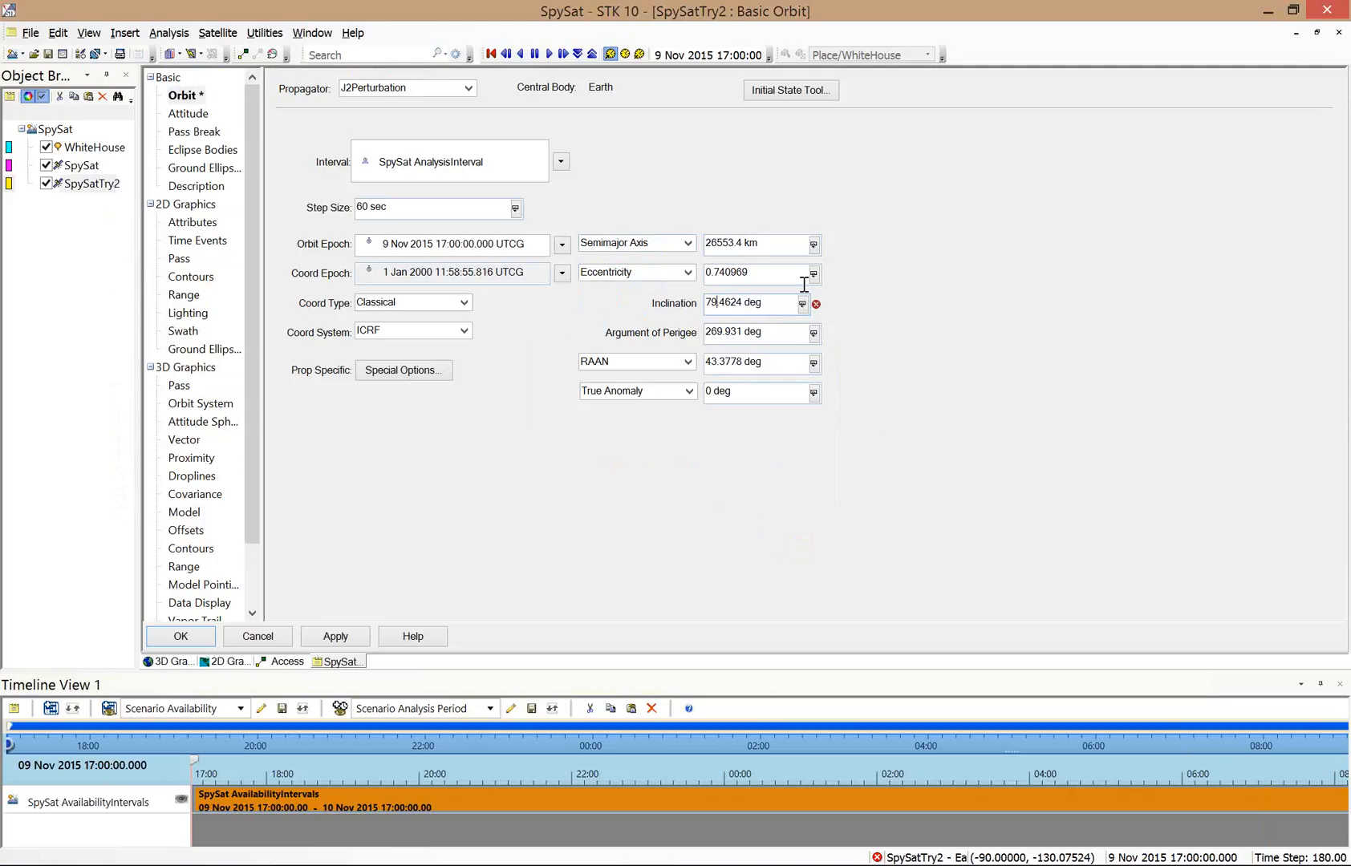
key(End)
click(802, 305)
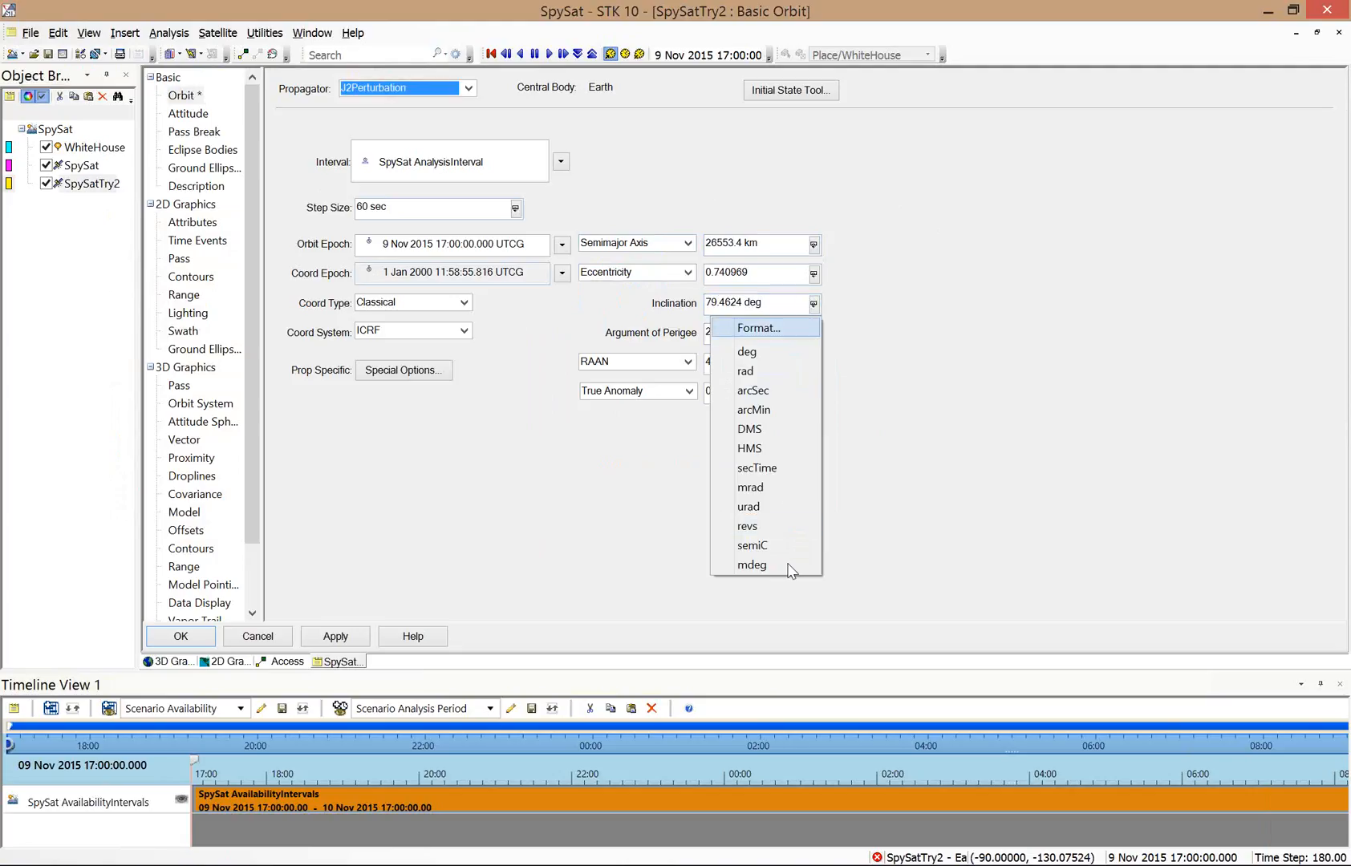
click(329, 642)
Compare the orbits of SpySat and SpySatTry2 in the 3D view and their ground tracks on the 2D map.
click(170, 663)
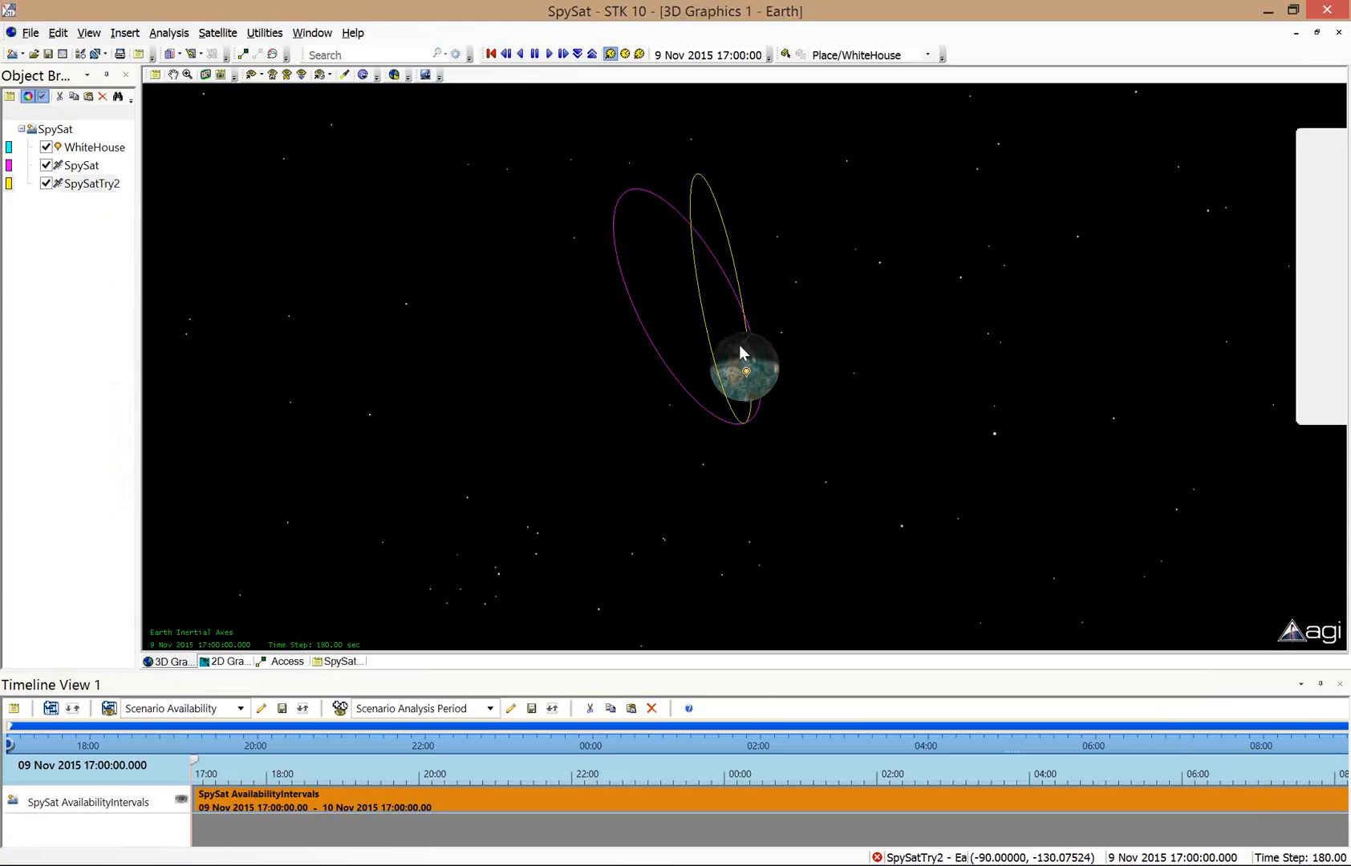
drag(739, 344, 407, 329)
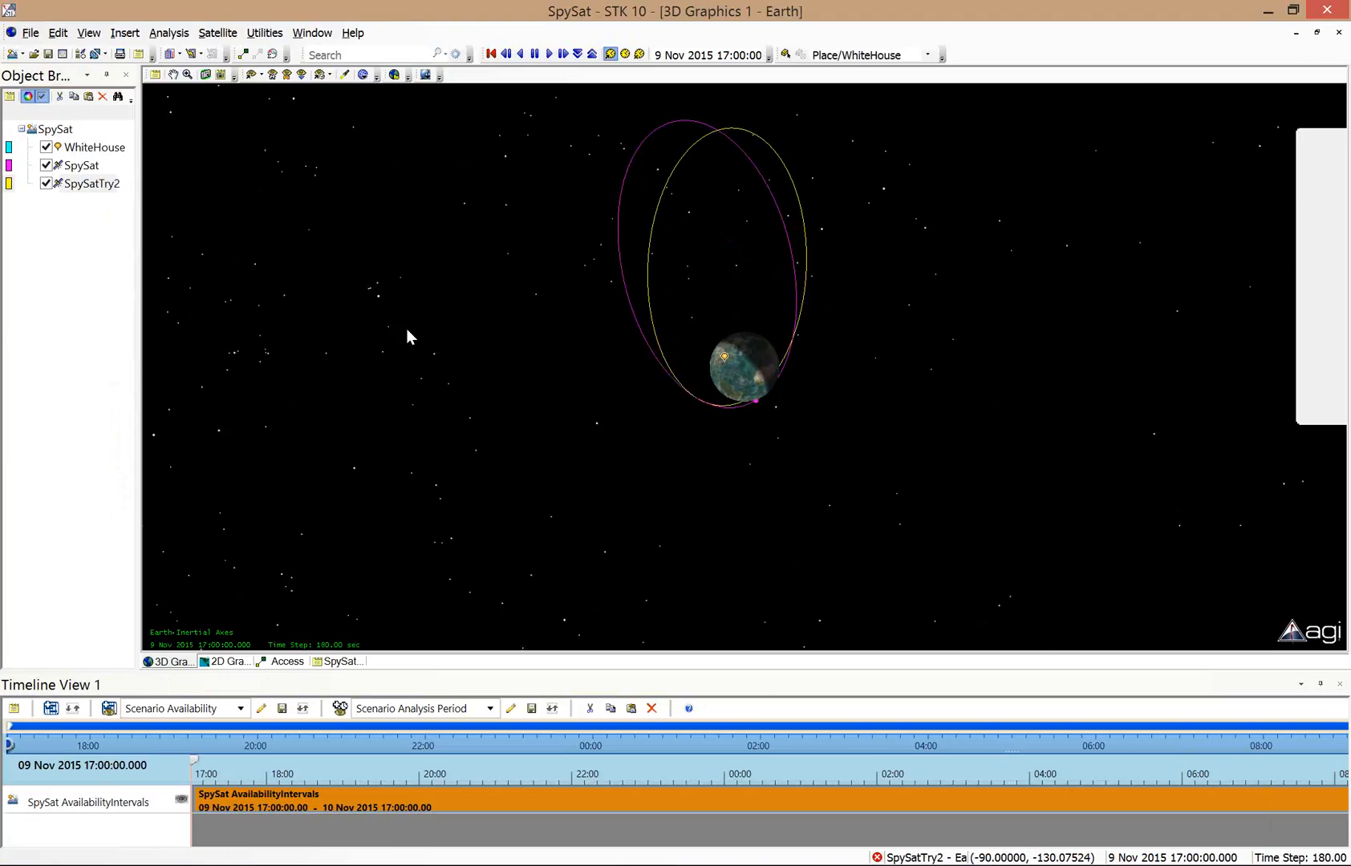
click(222, 656)
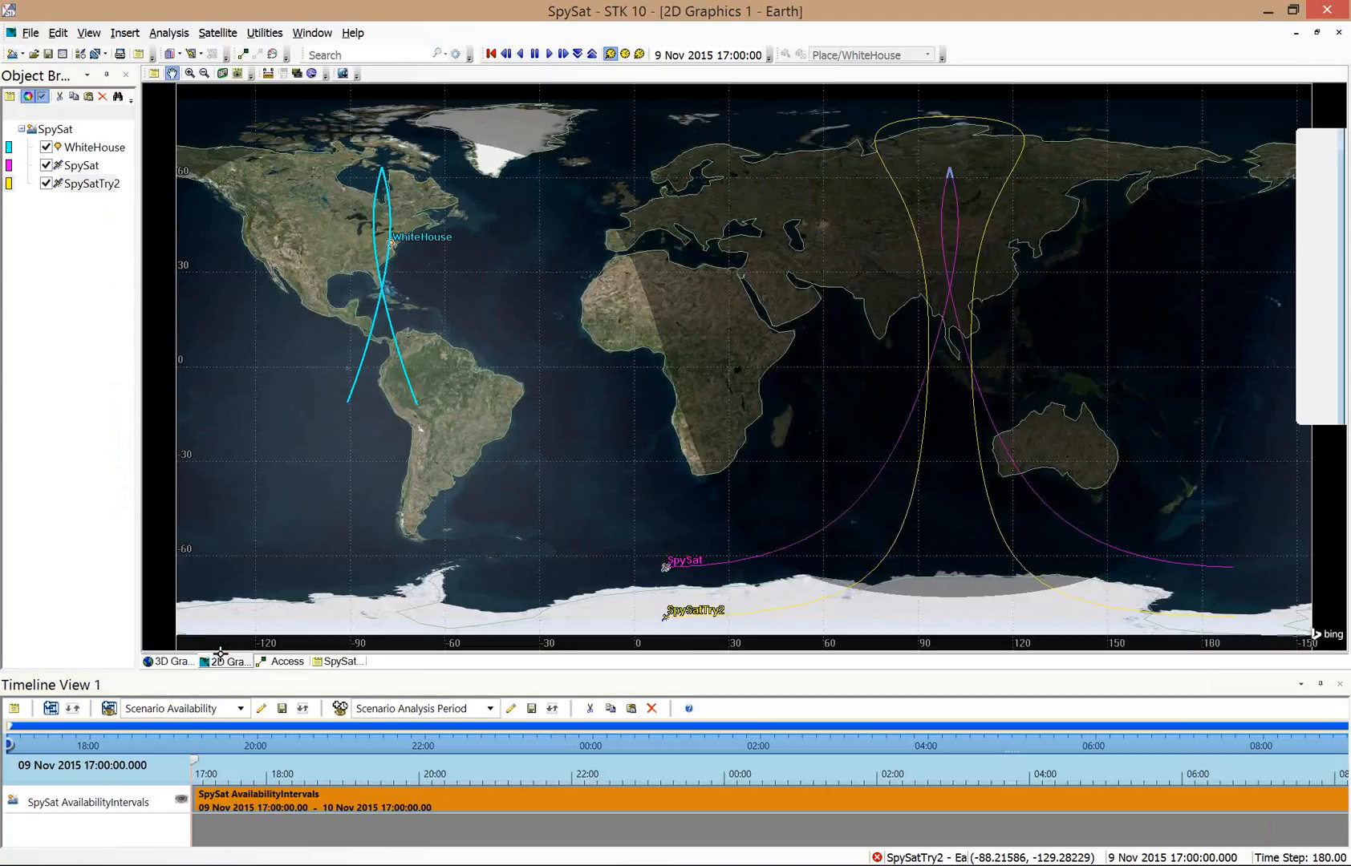
click(175, 661)
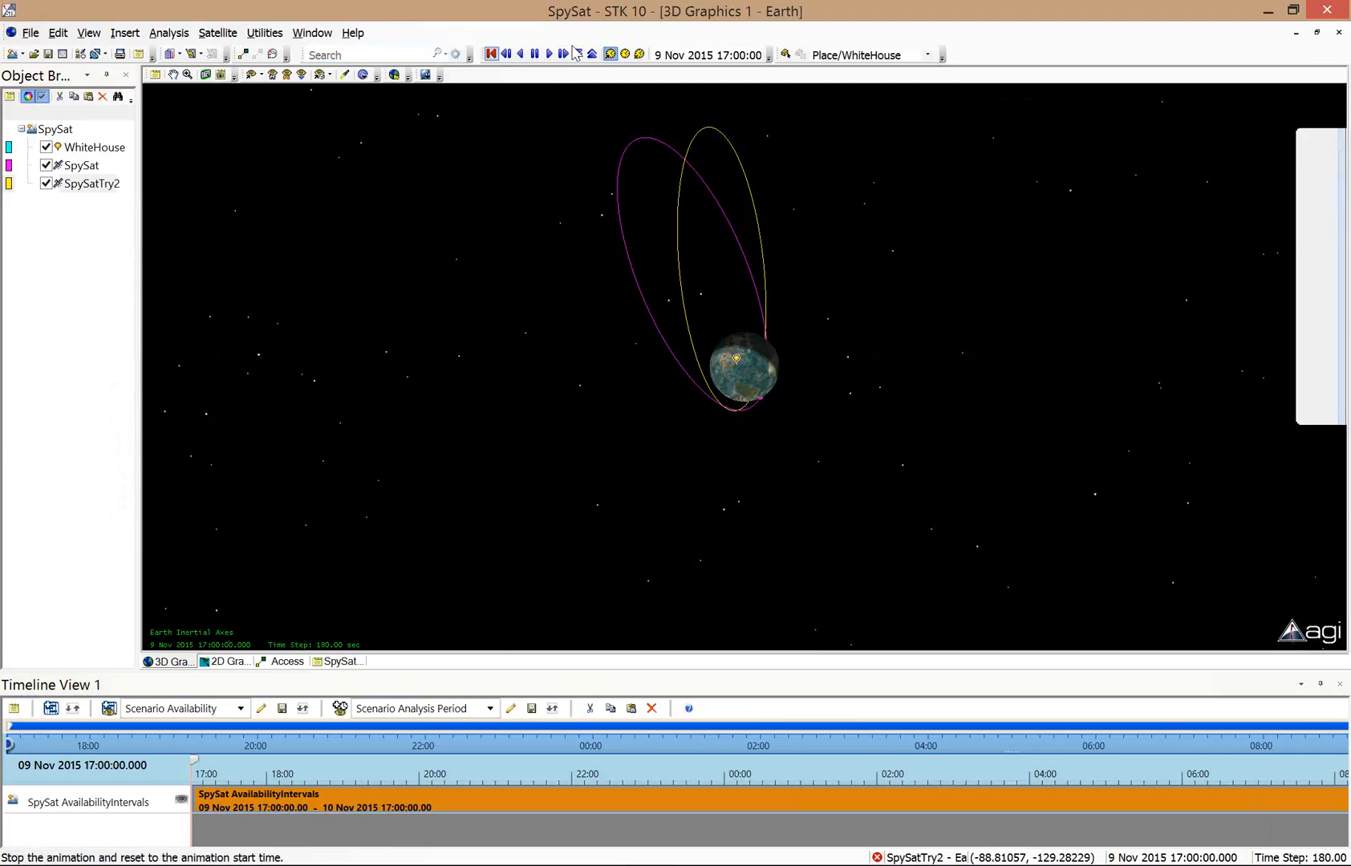
Animate the scenario in the 3D view and examine both satellites' motion from another angle.
click(550, 53)
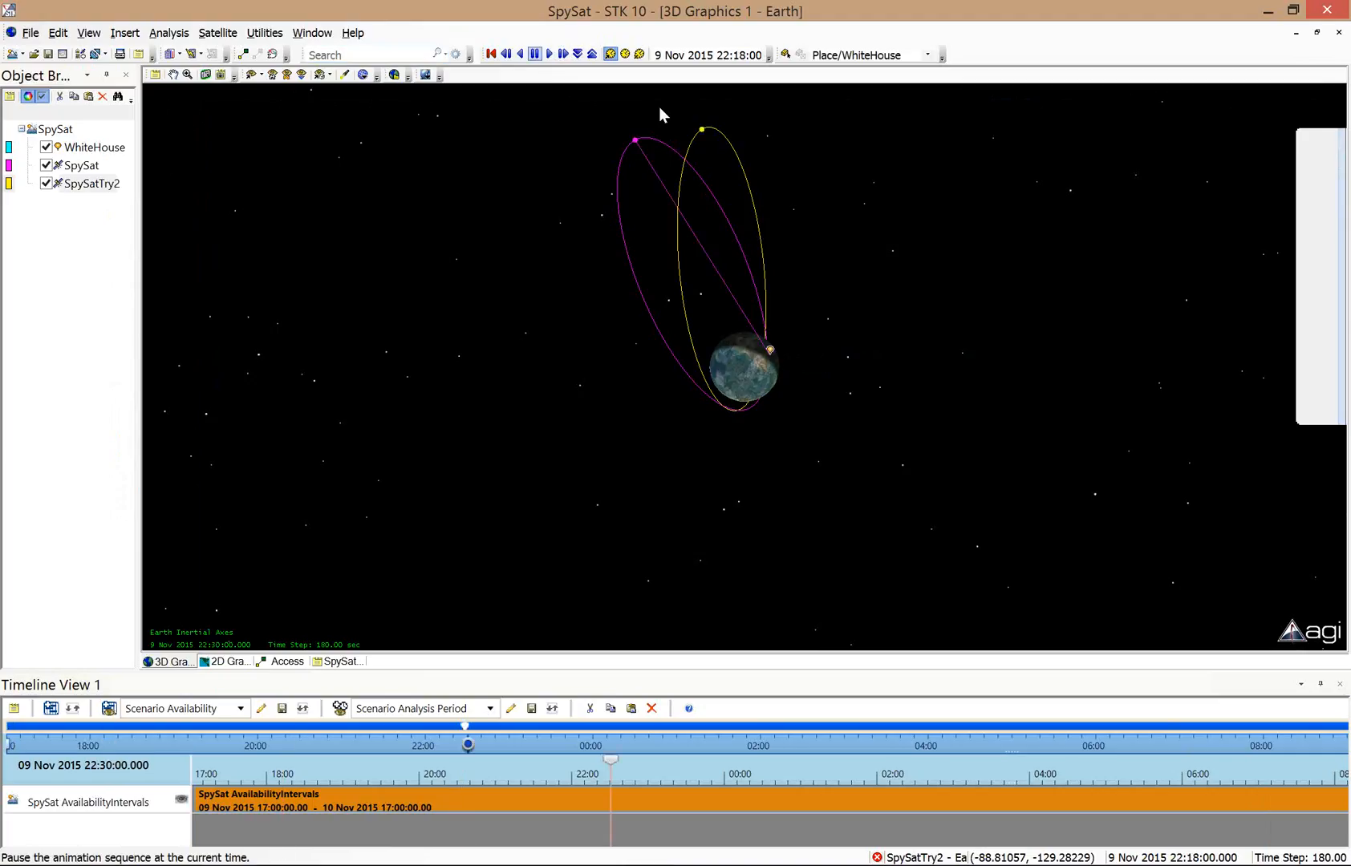
drag(659, 107, 368, 340)
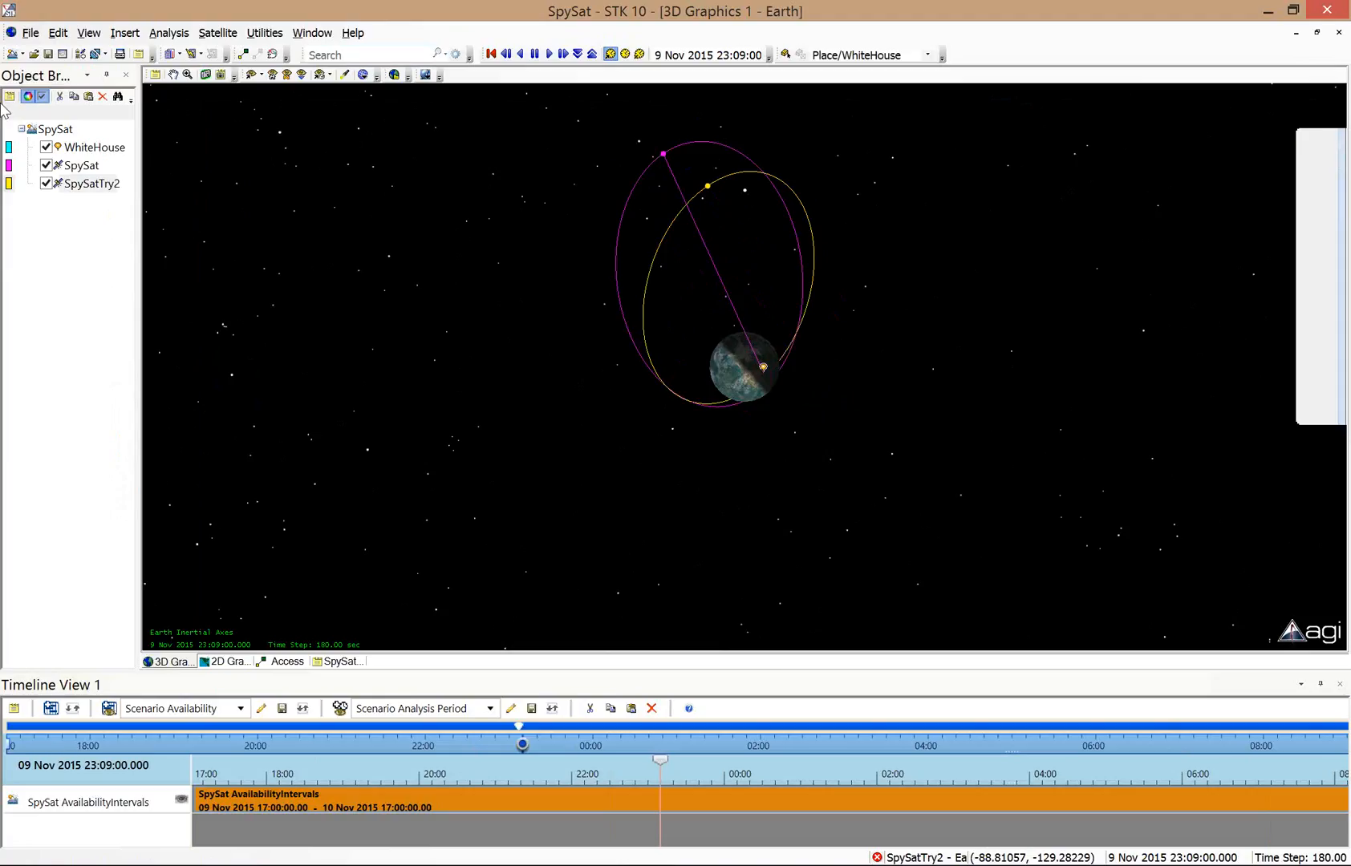
click(1338, 171)
Compute access from SpySatTry2 to WhiteHouse and generate the access summary report.
click(96, 186)
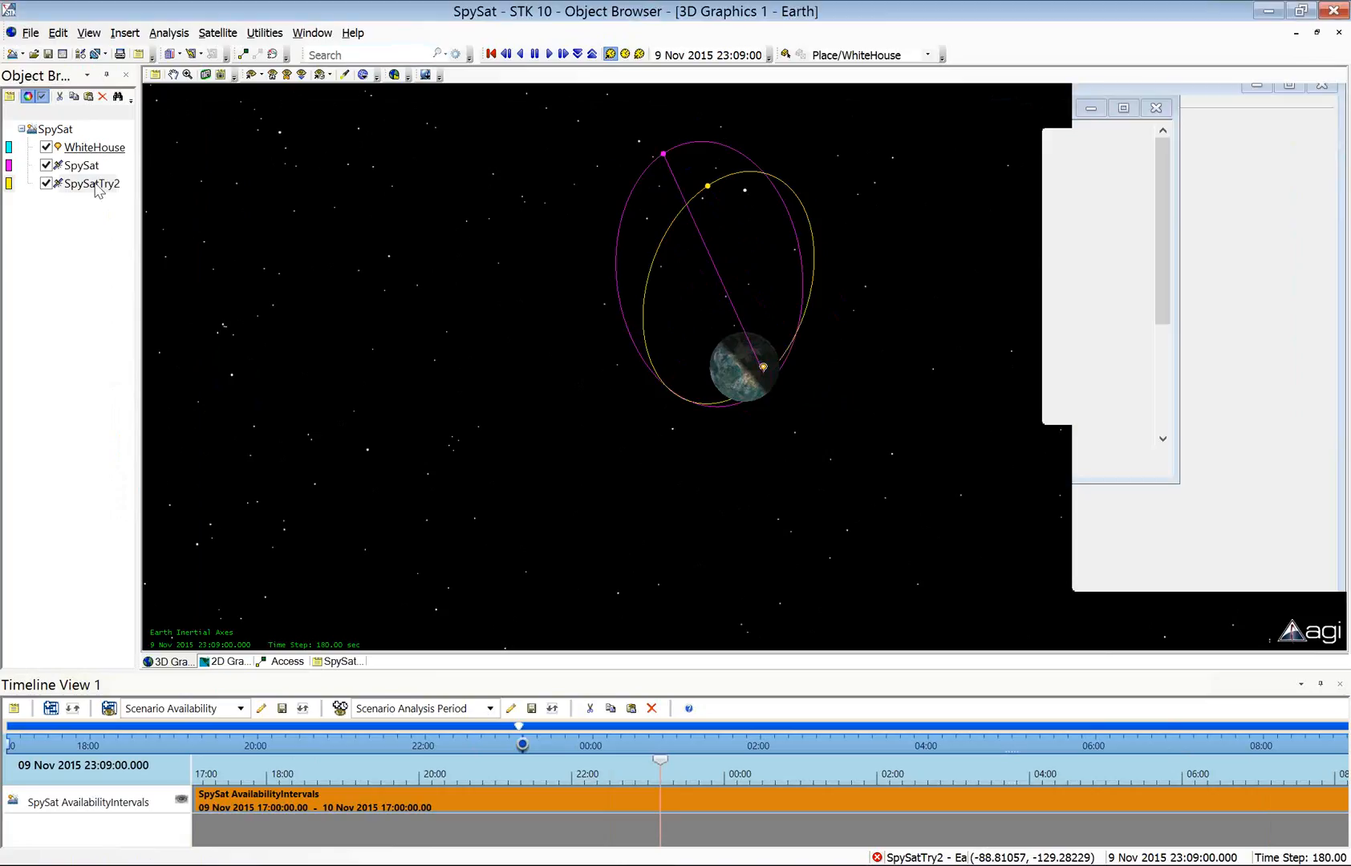
right_click(96, 186)
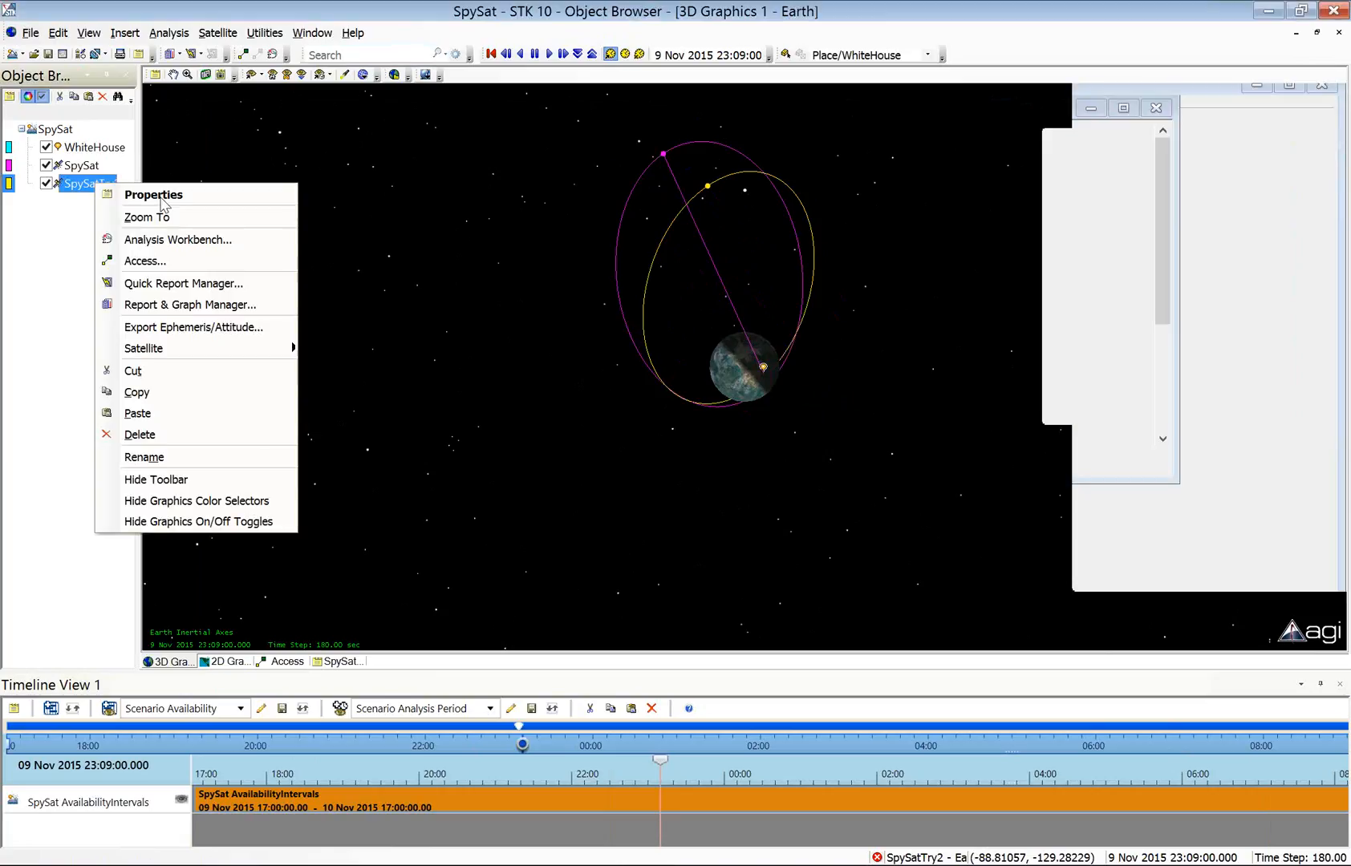
click(170, 261)
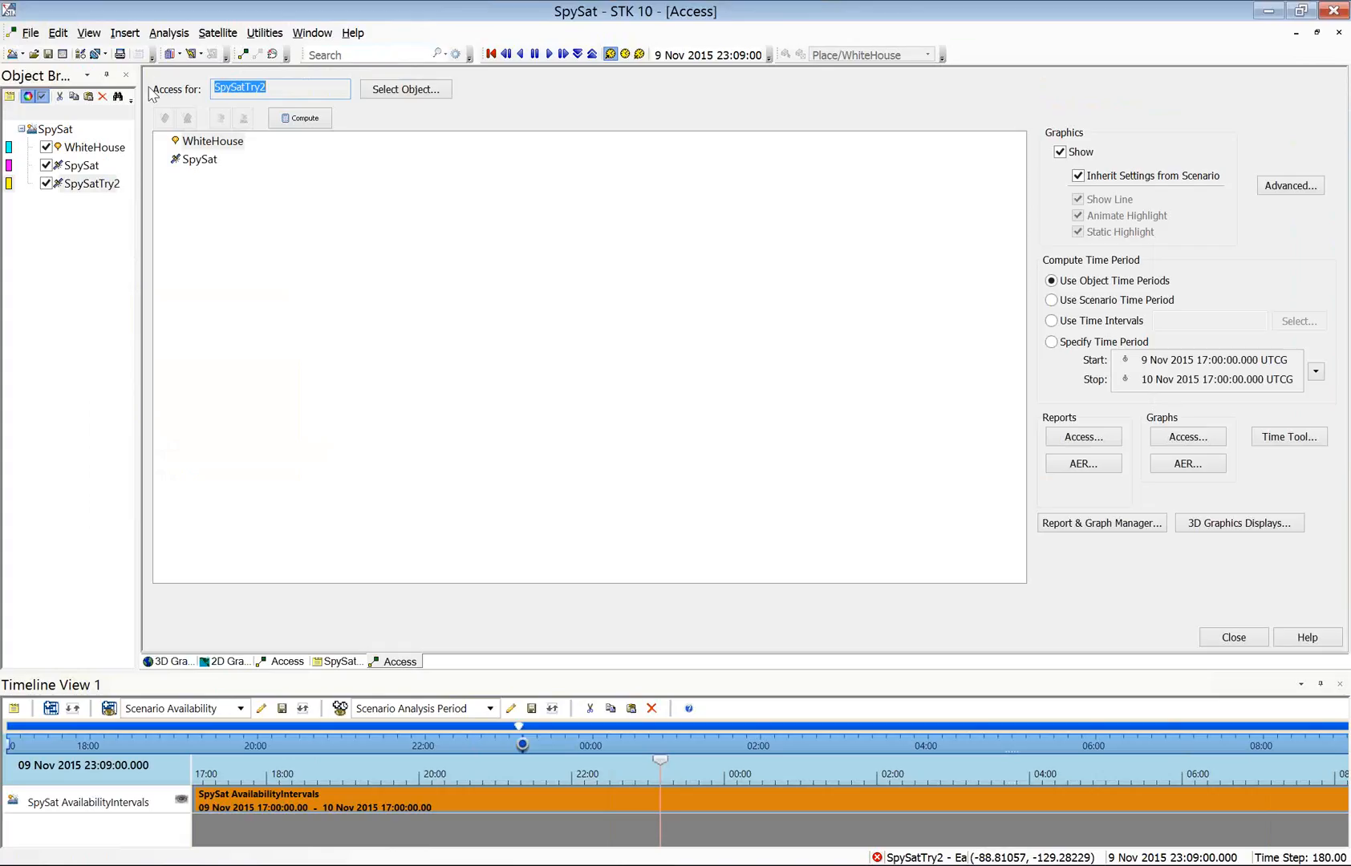
key(Tab)
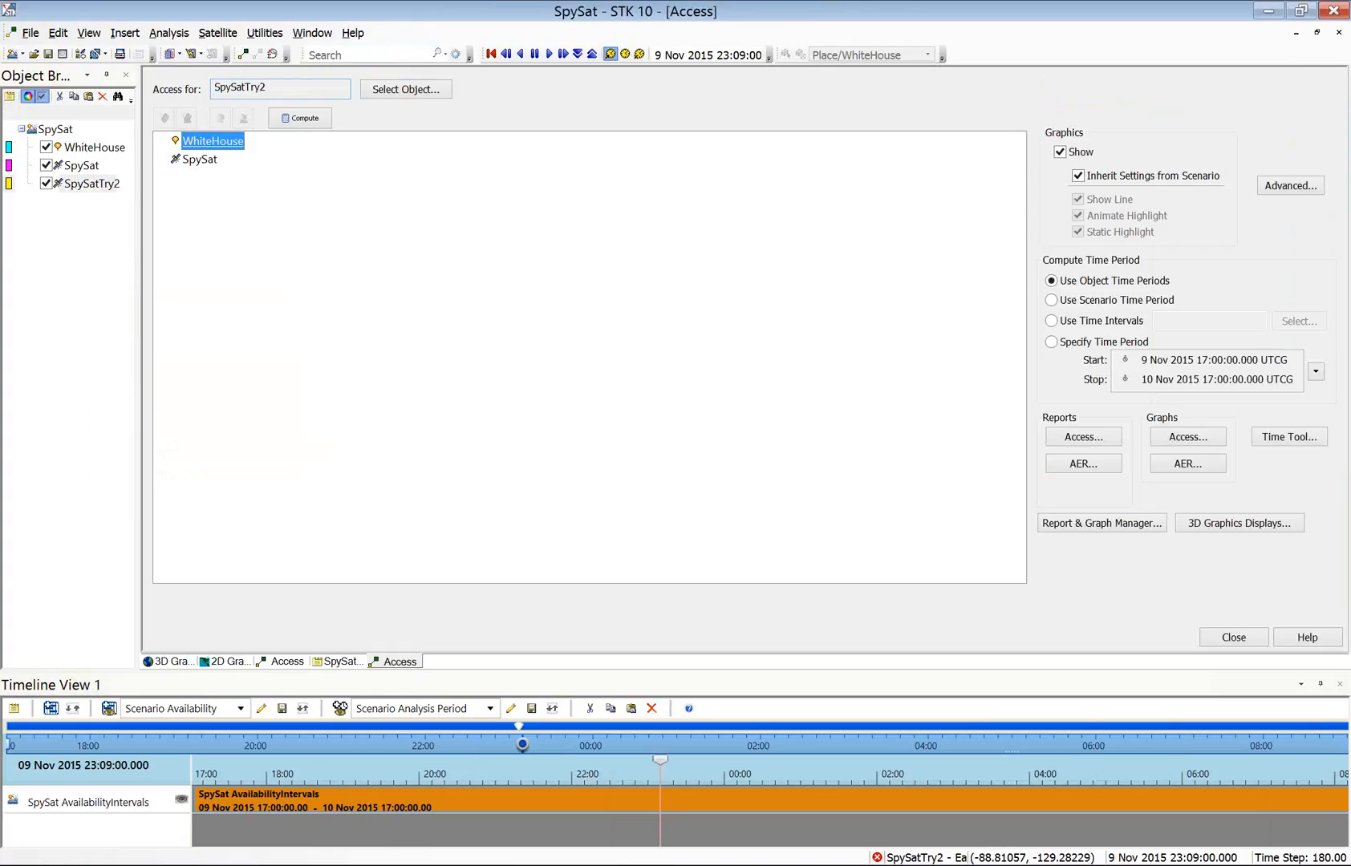
click(286, 119)
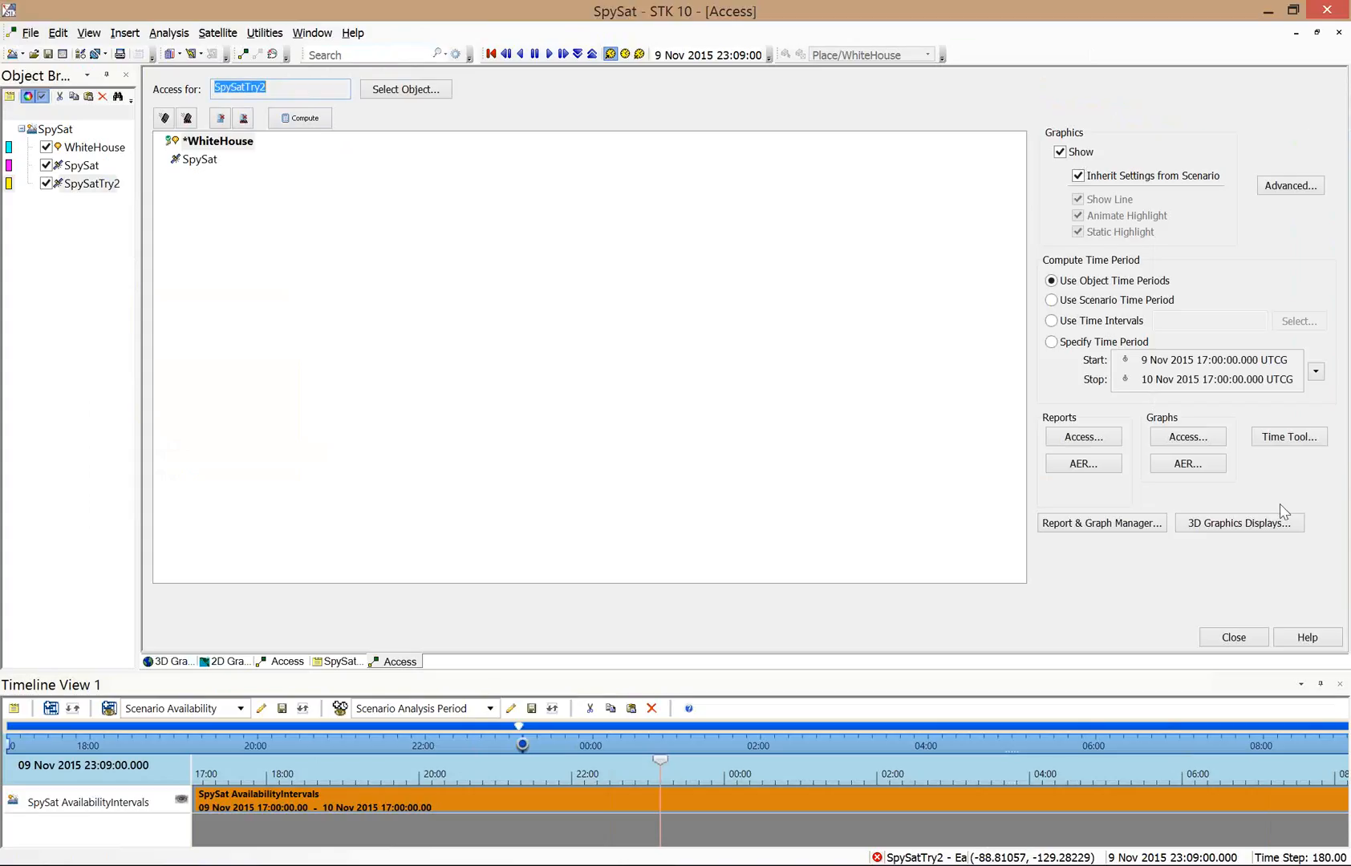
click(1083, 437)
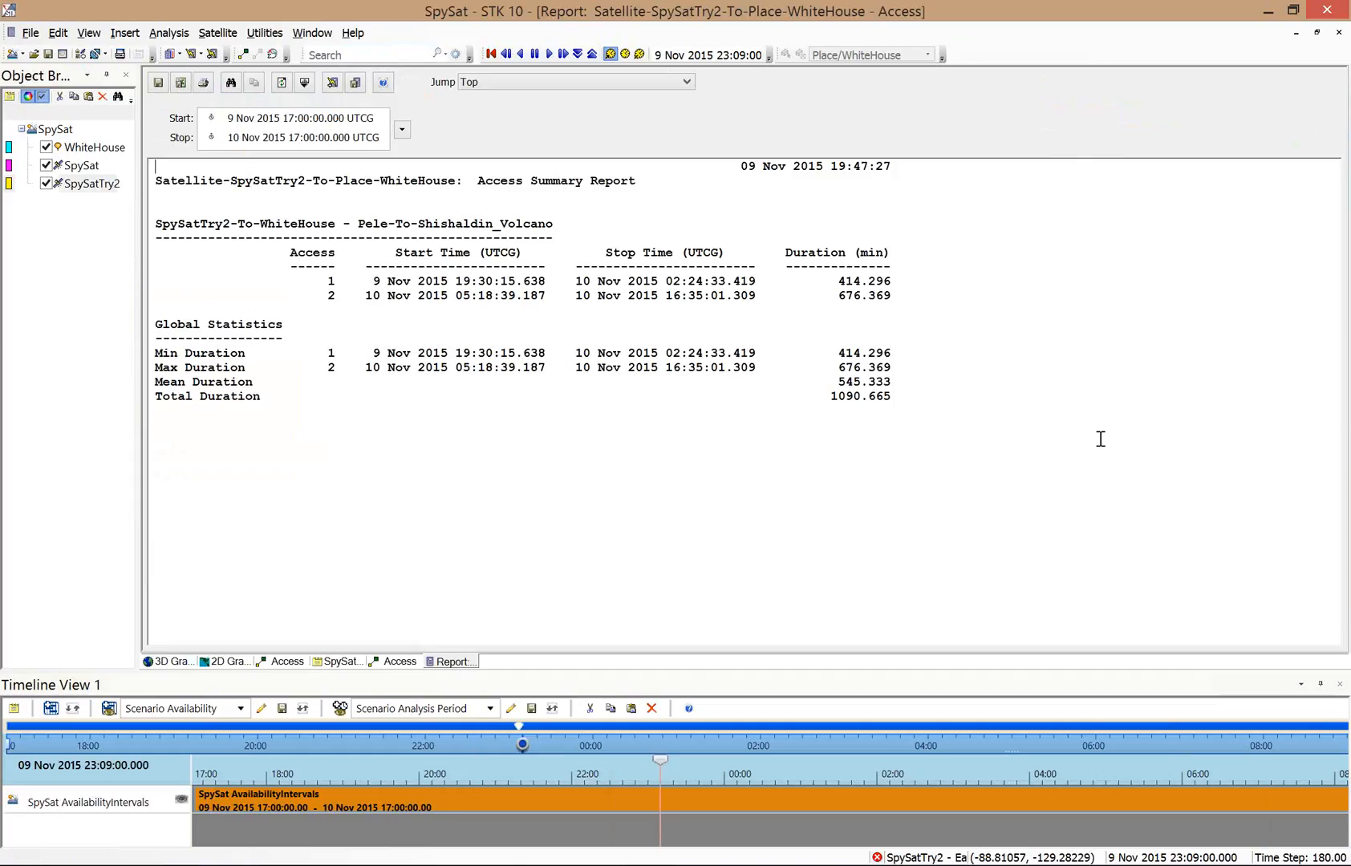
Change the Duration unit in the SpySatTry2-to-WhiteHouse access report to Hours (hr).
right_click(880, 257)
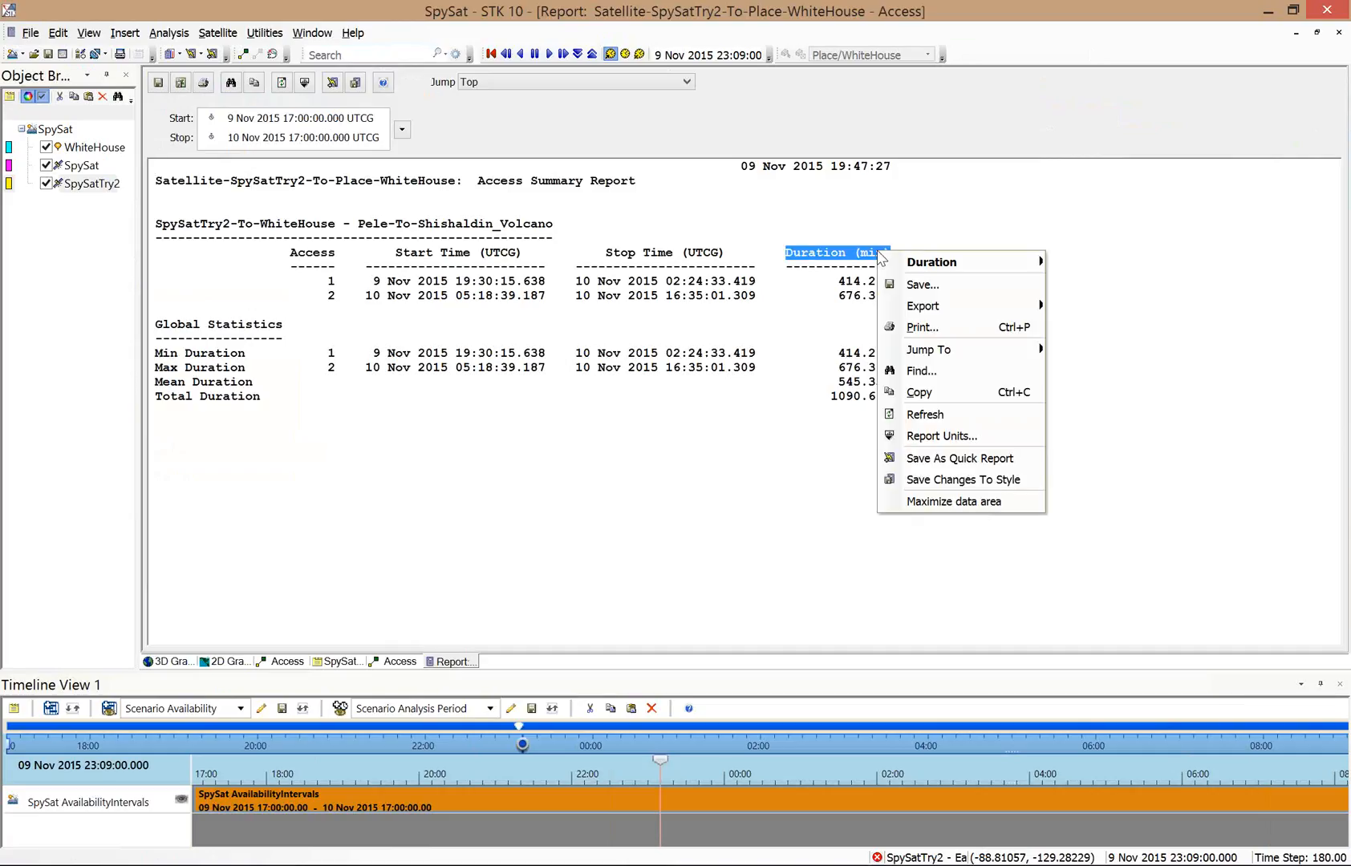
right_click(832, 253)
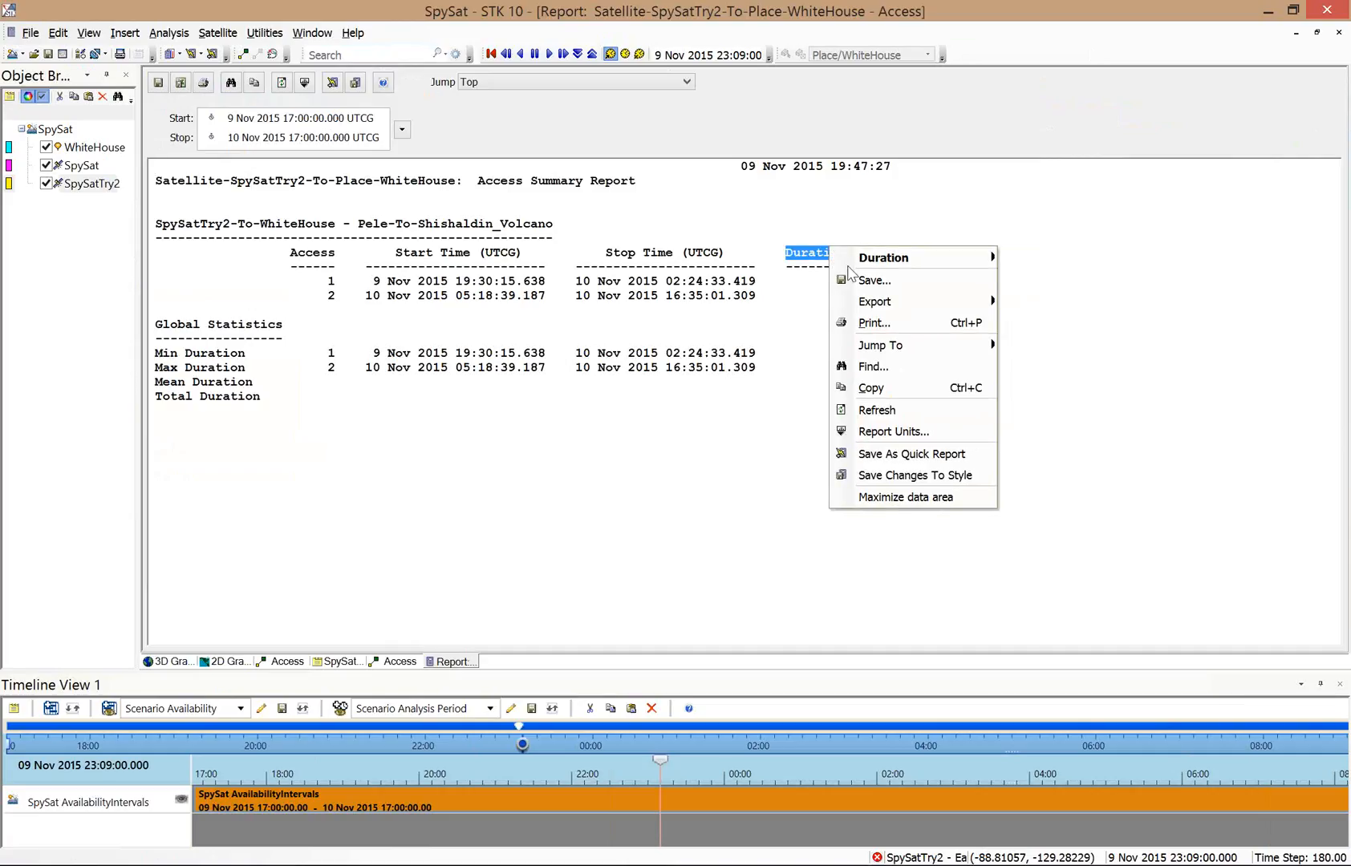
mouse_move(883, 257)
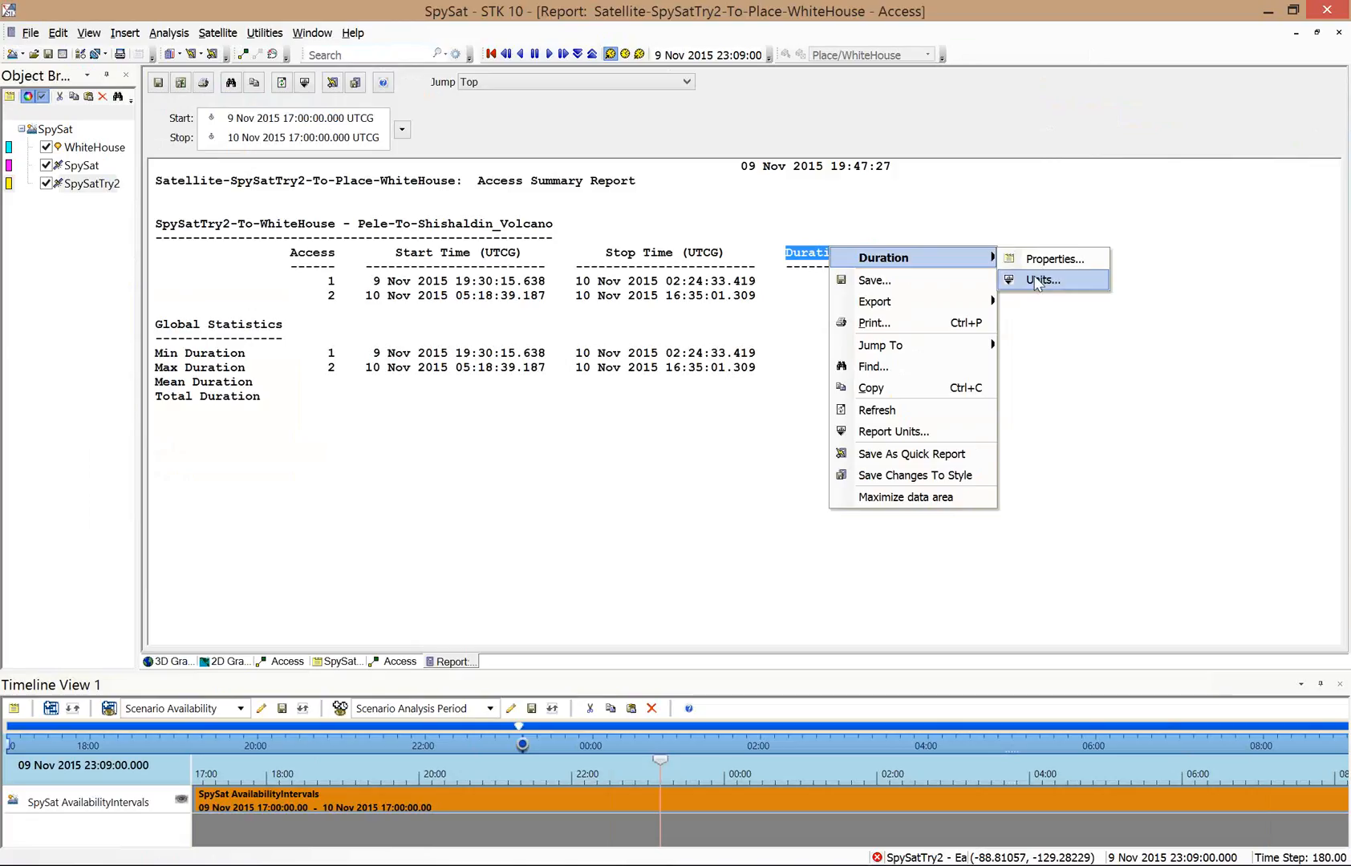
click(1042, 279)
click(794, 352)
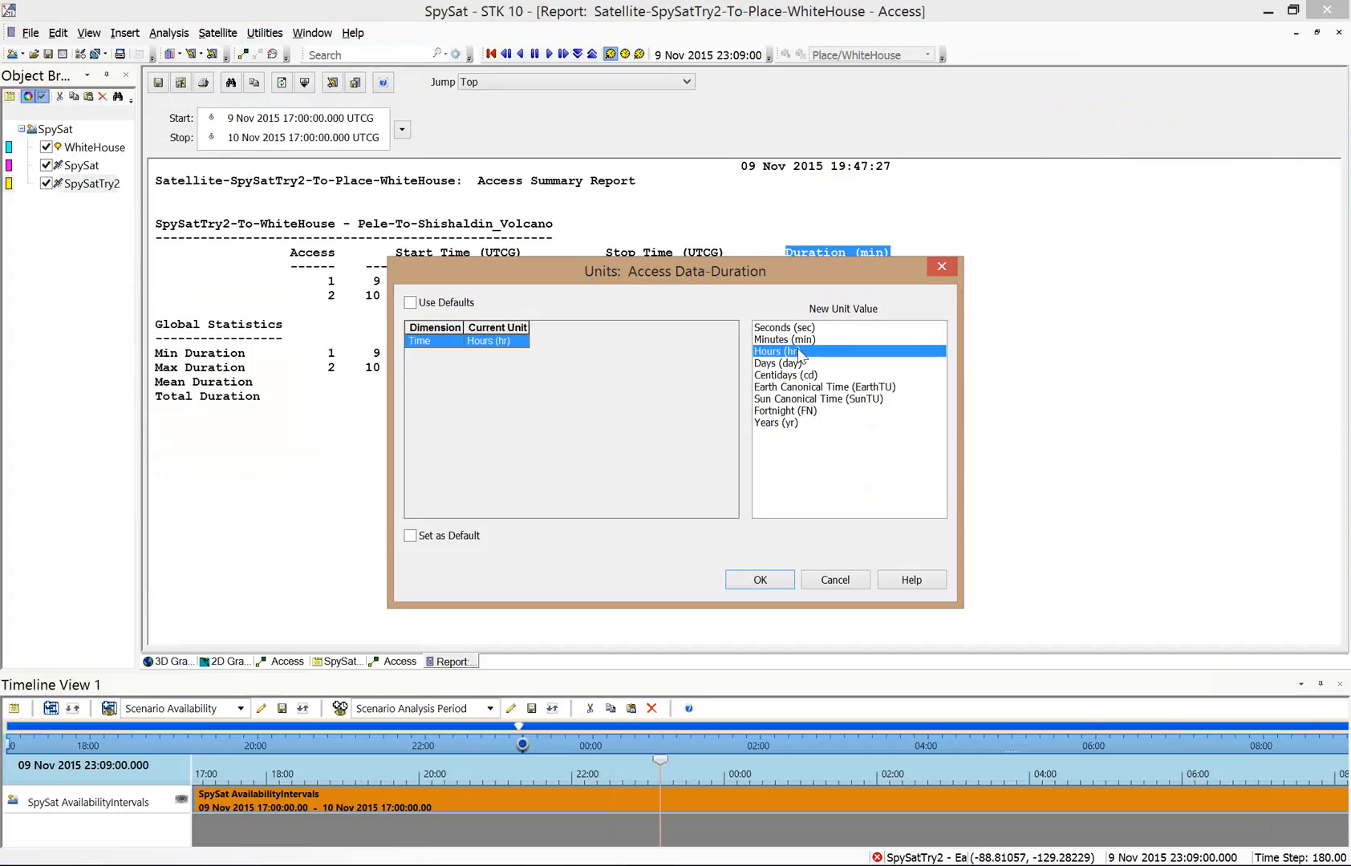
click(774, 582)
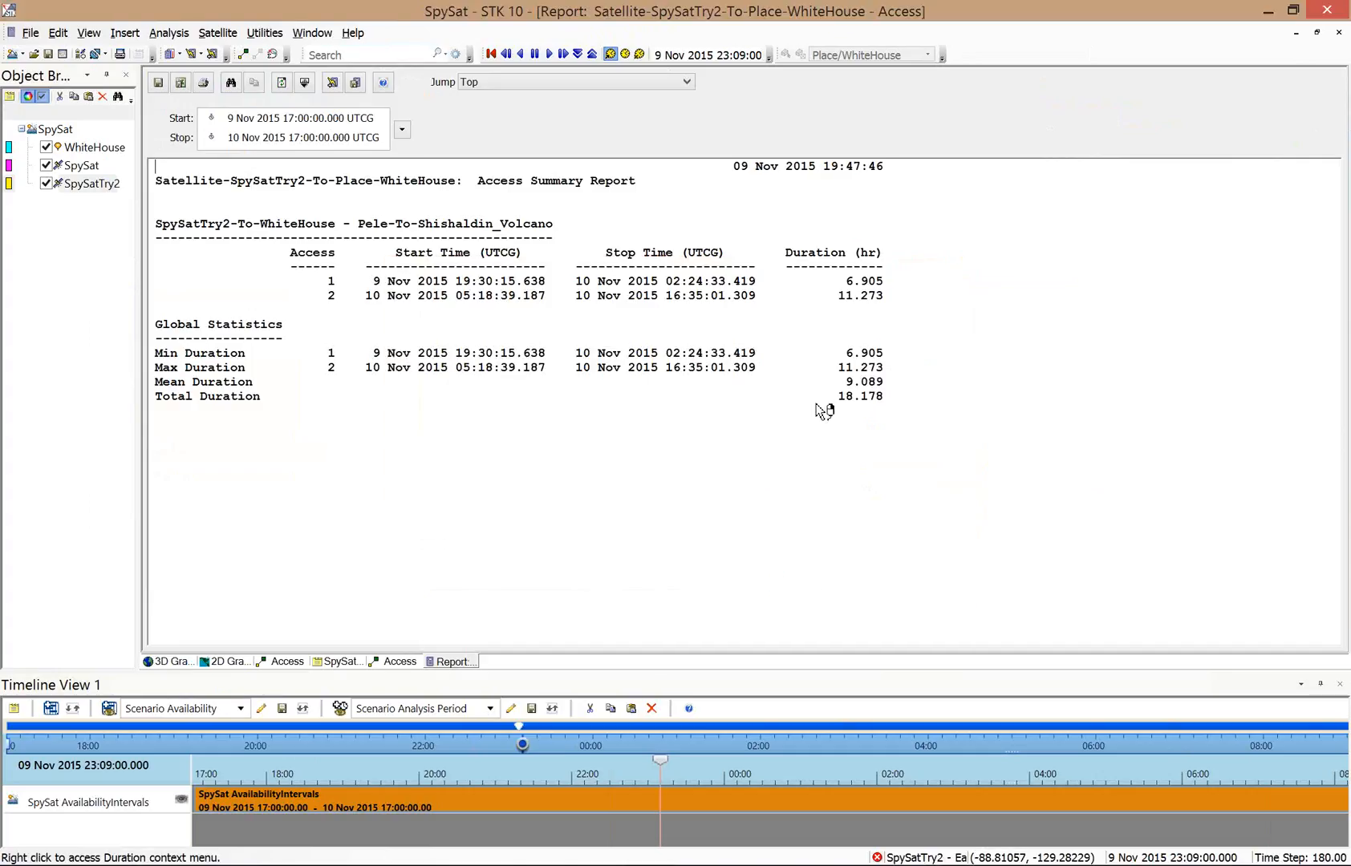
click(899, 470)
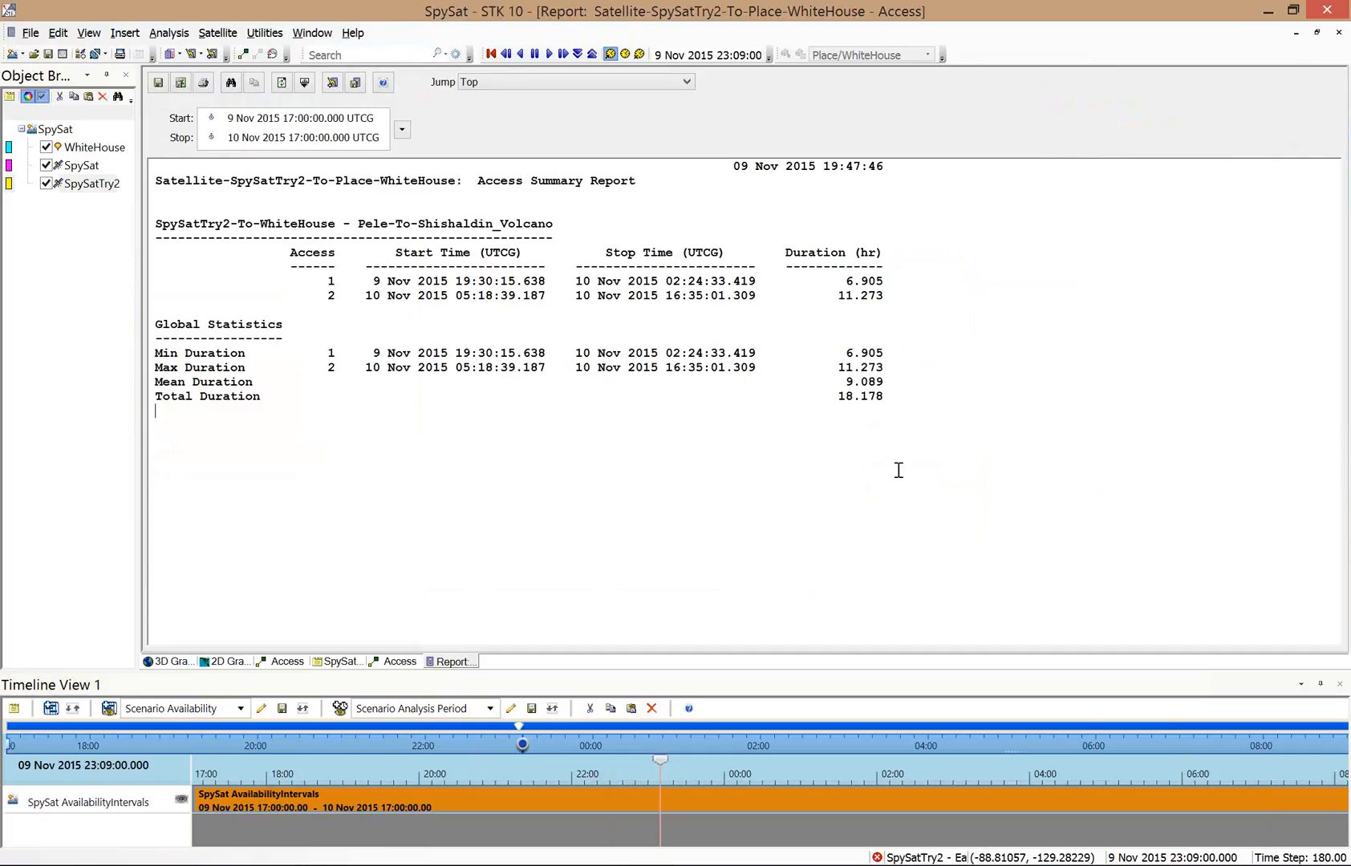
double_click(905, 399)
double_click(708, 542)
click(708, 541)
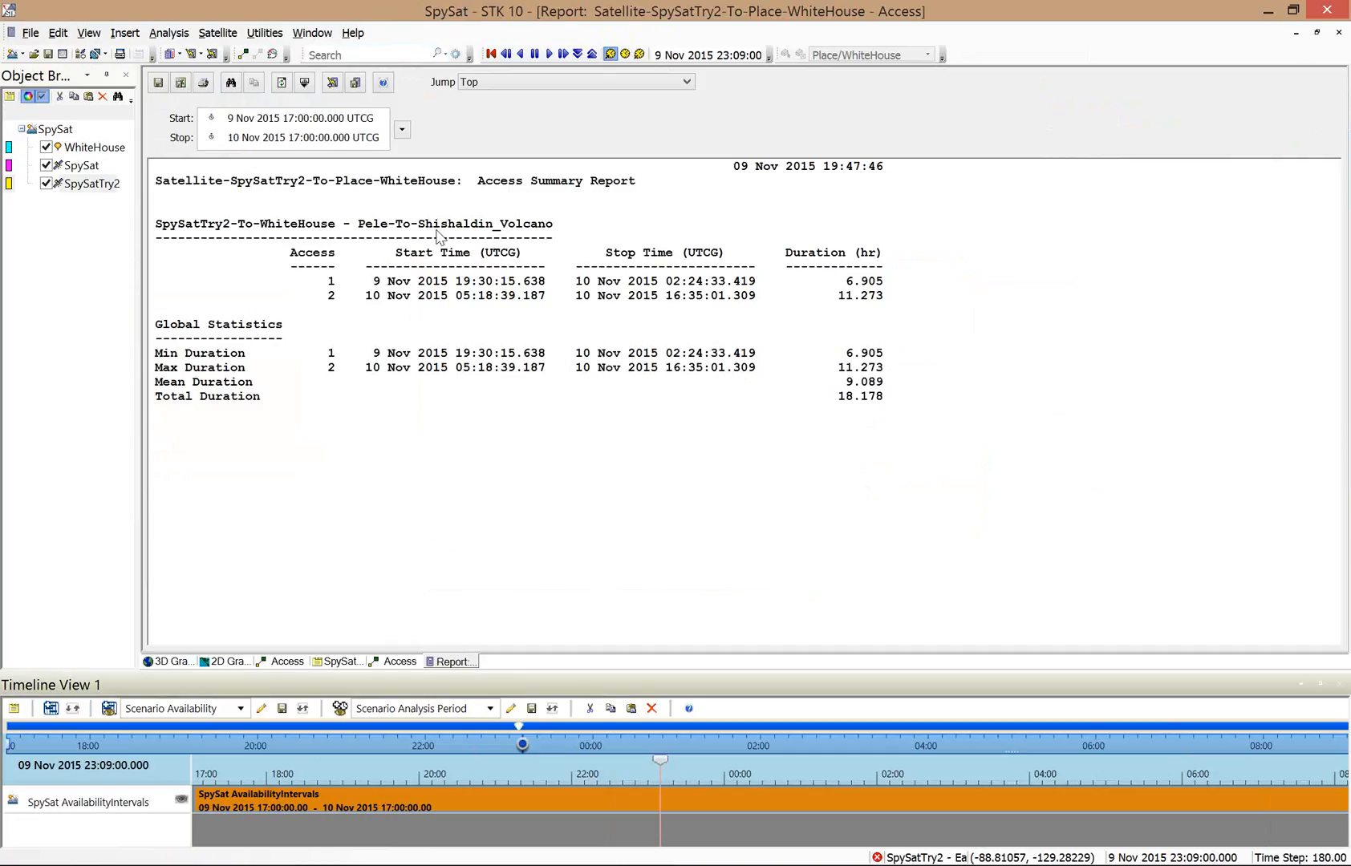
Compare both satellites' orbits in 3D and their access tracks to WhiteHouse on the 2D map.
key(ctrl+Tab)
drag(435, 229, 468, 273)
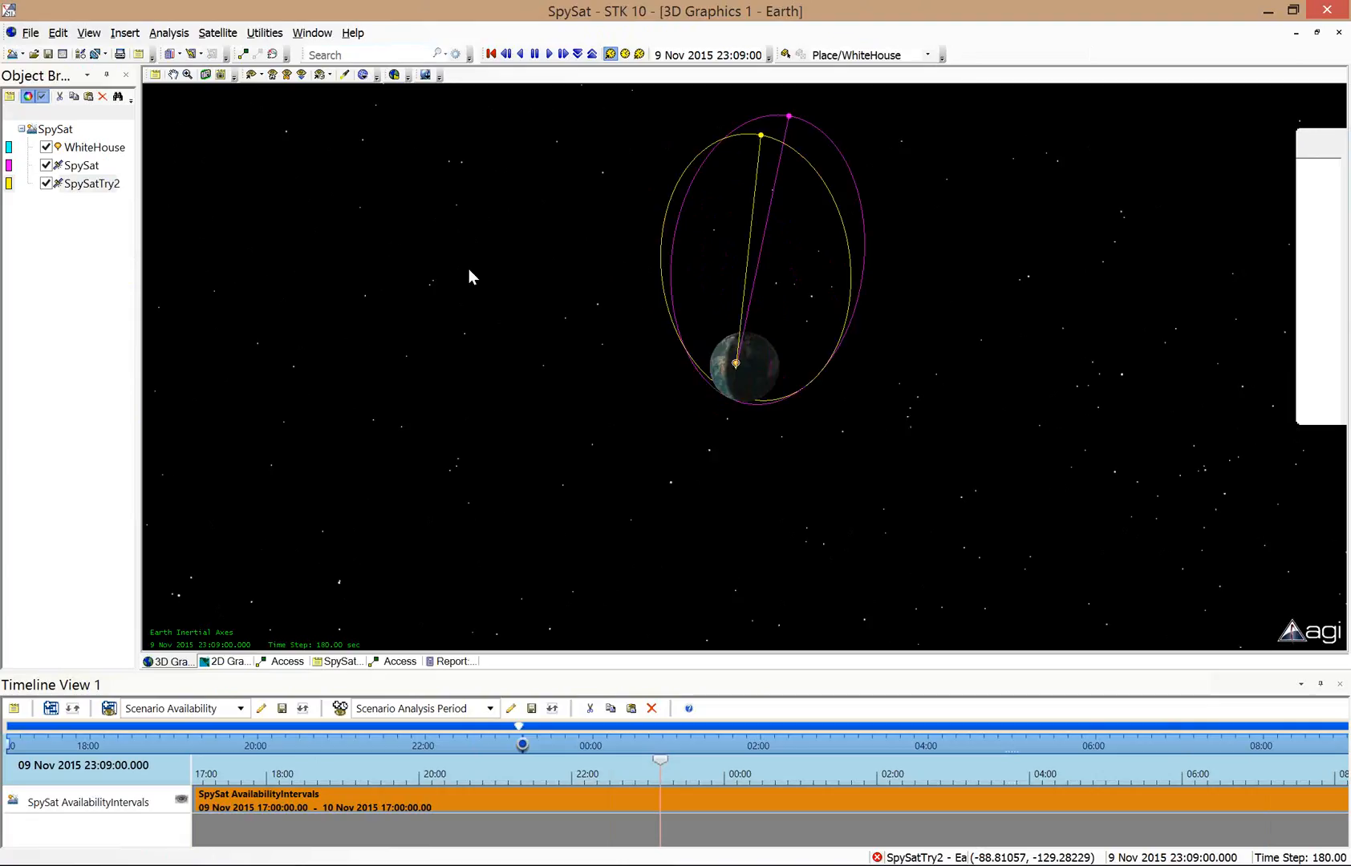
click(204, 662)
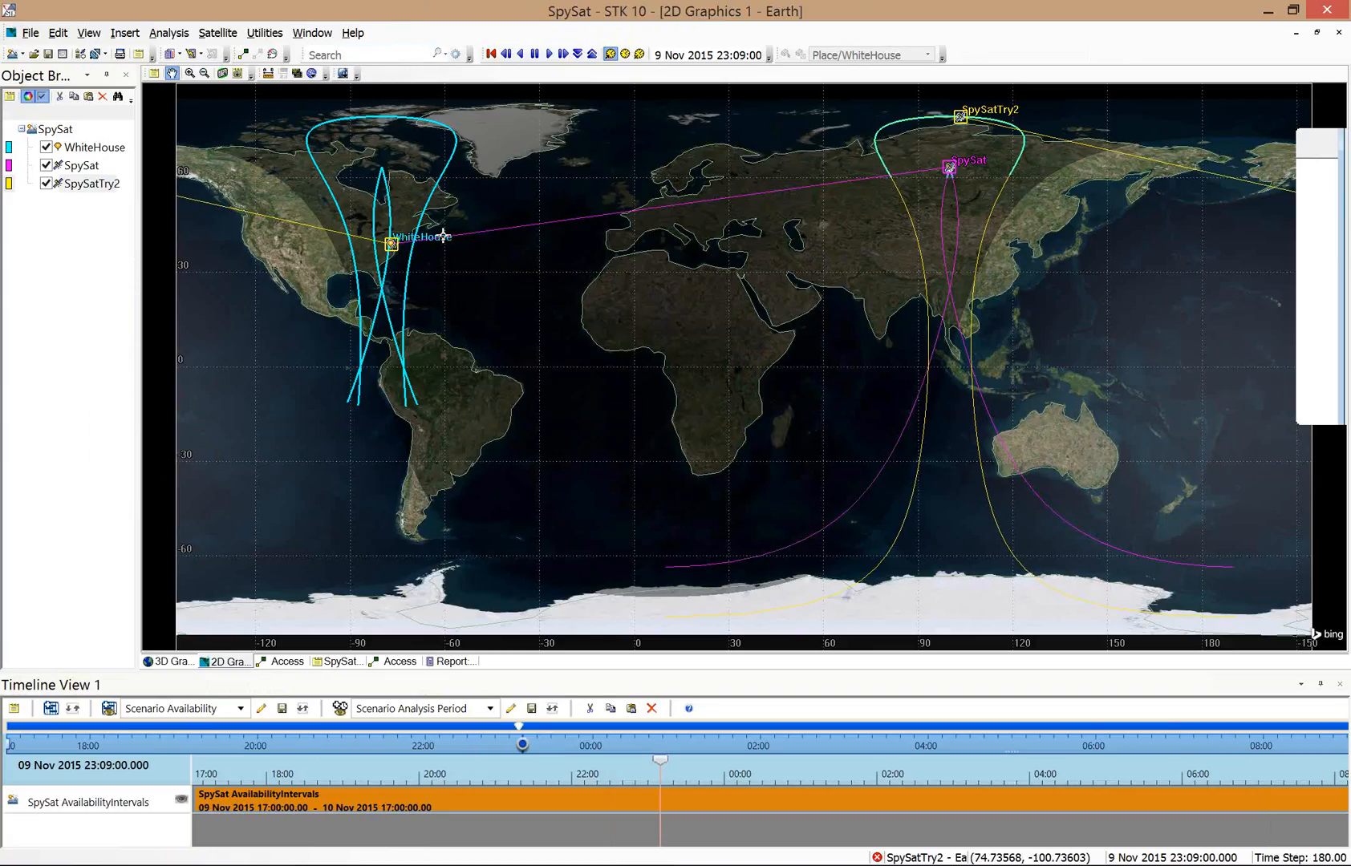
click(444, 236)
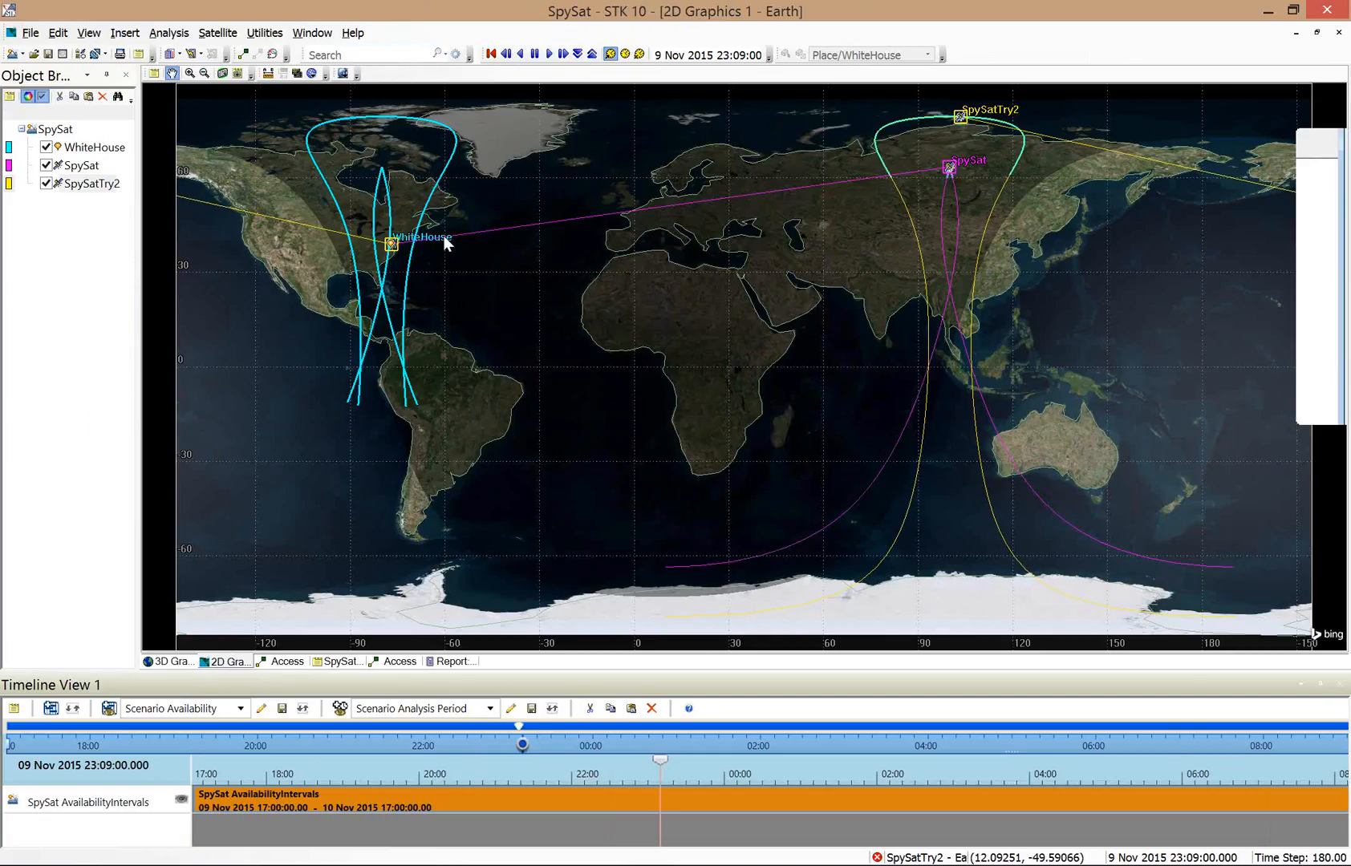
drag(443, 235, 701, 676)
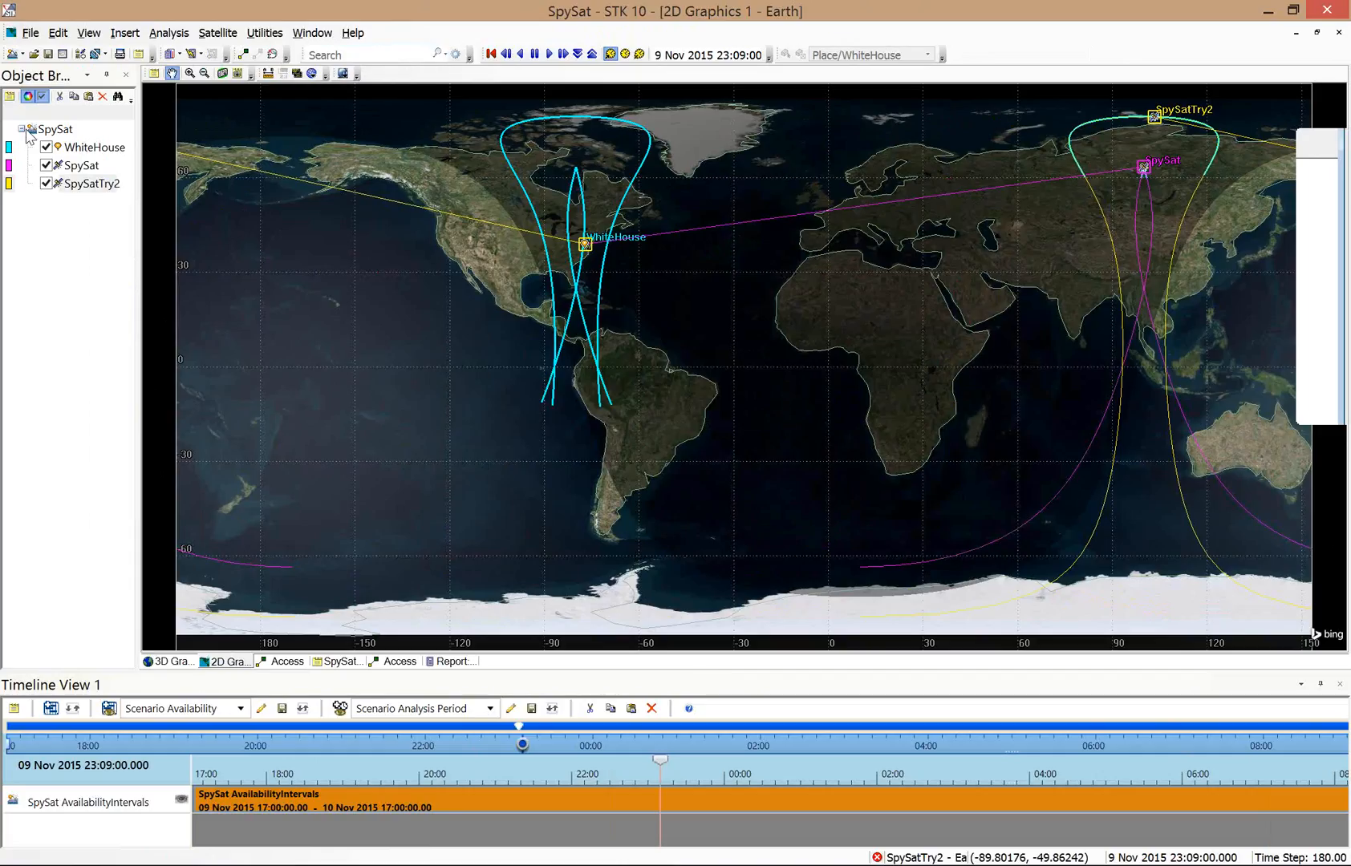
Hide and redisplay SpySat and SpySatTry2 in turn to examine each satellite's ground track separately on the 2D map.
click(45, 167)
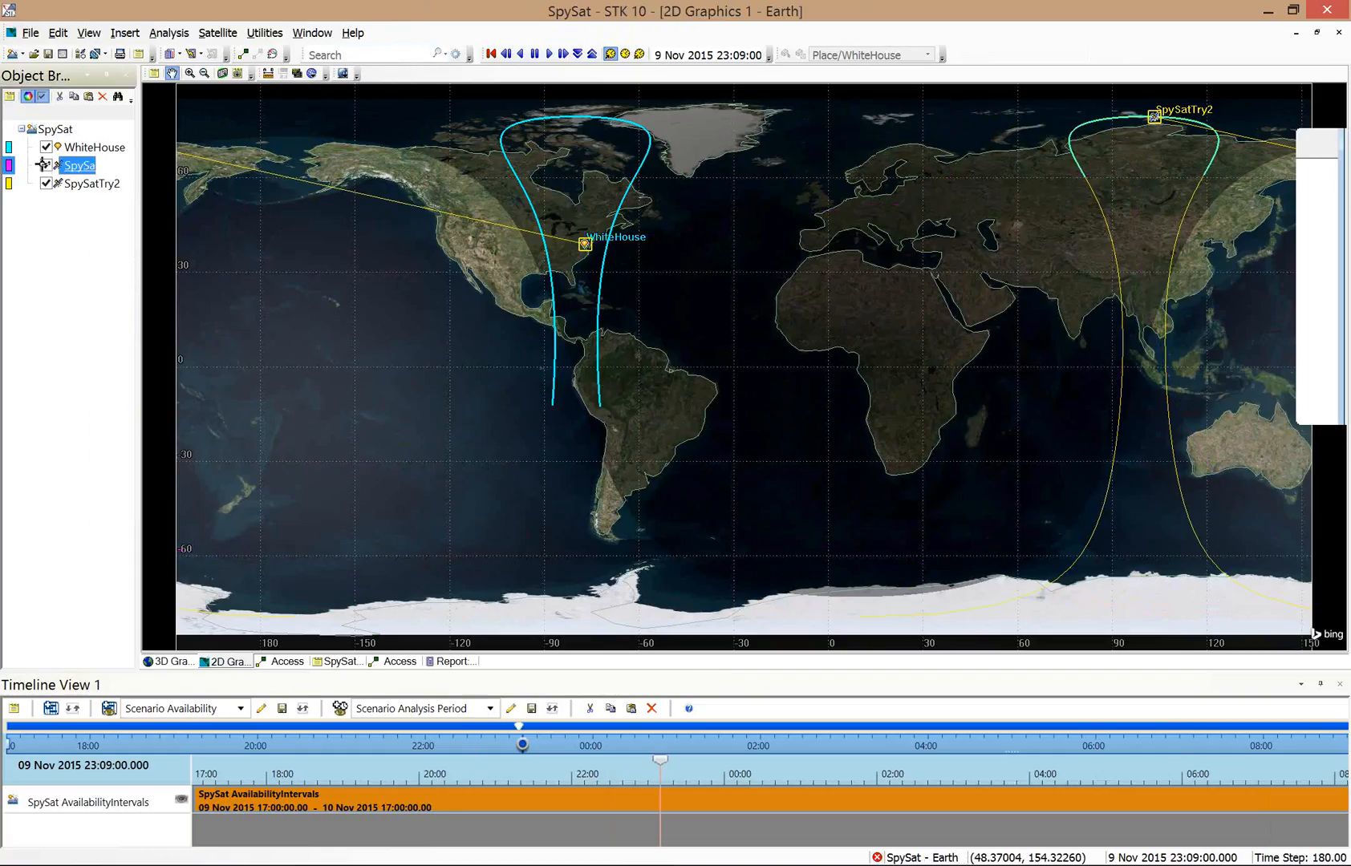
click(831, 665)
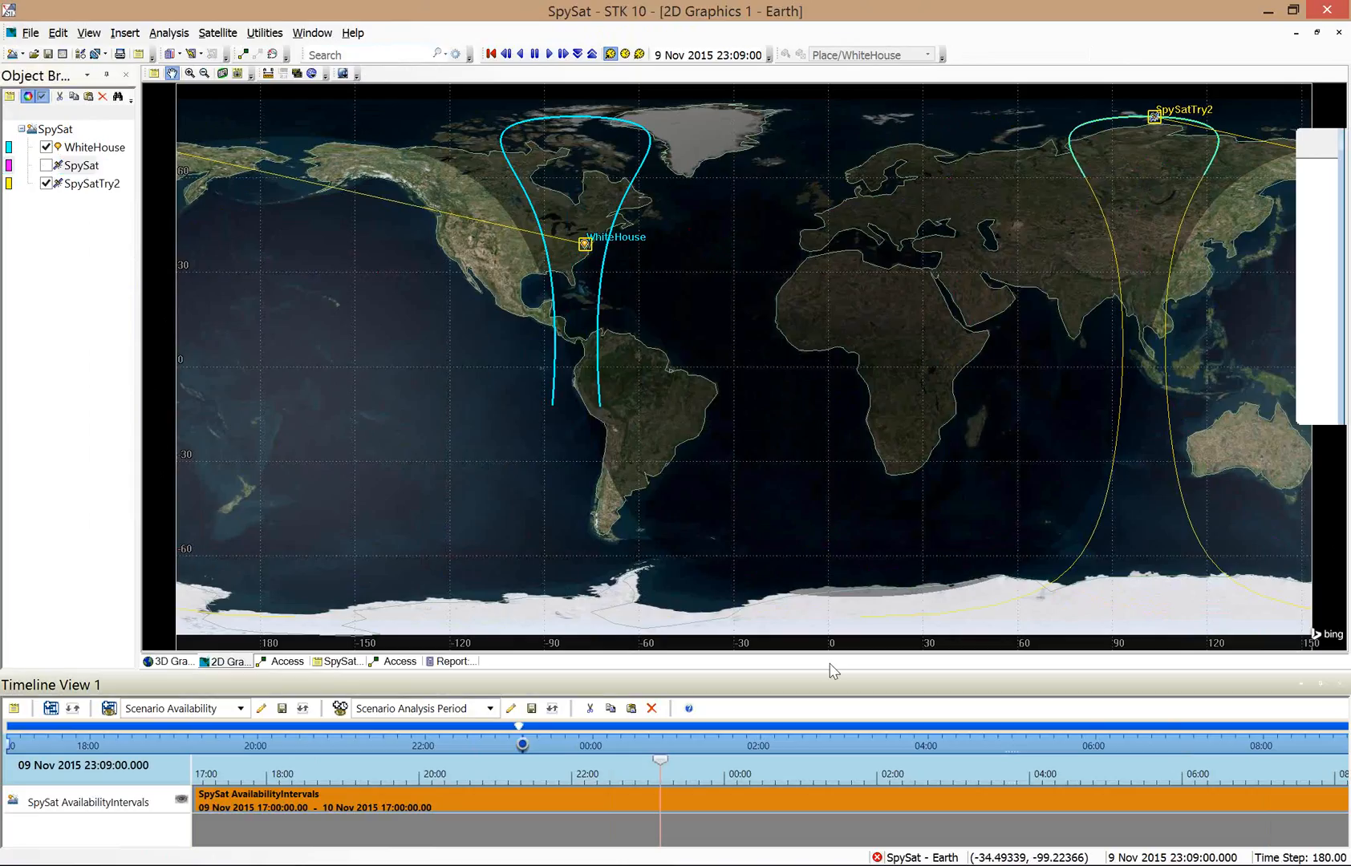
click(46, 167)
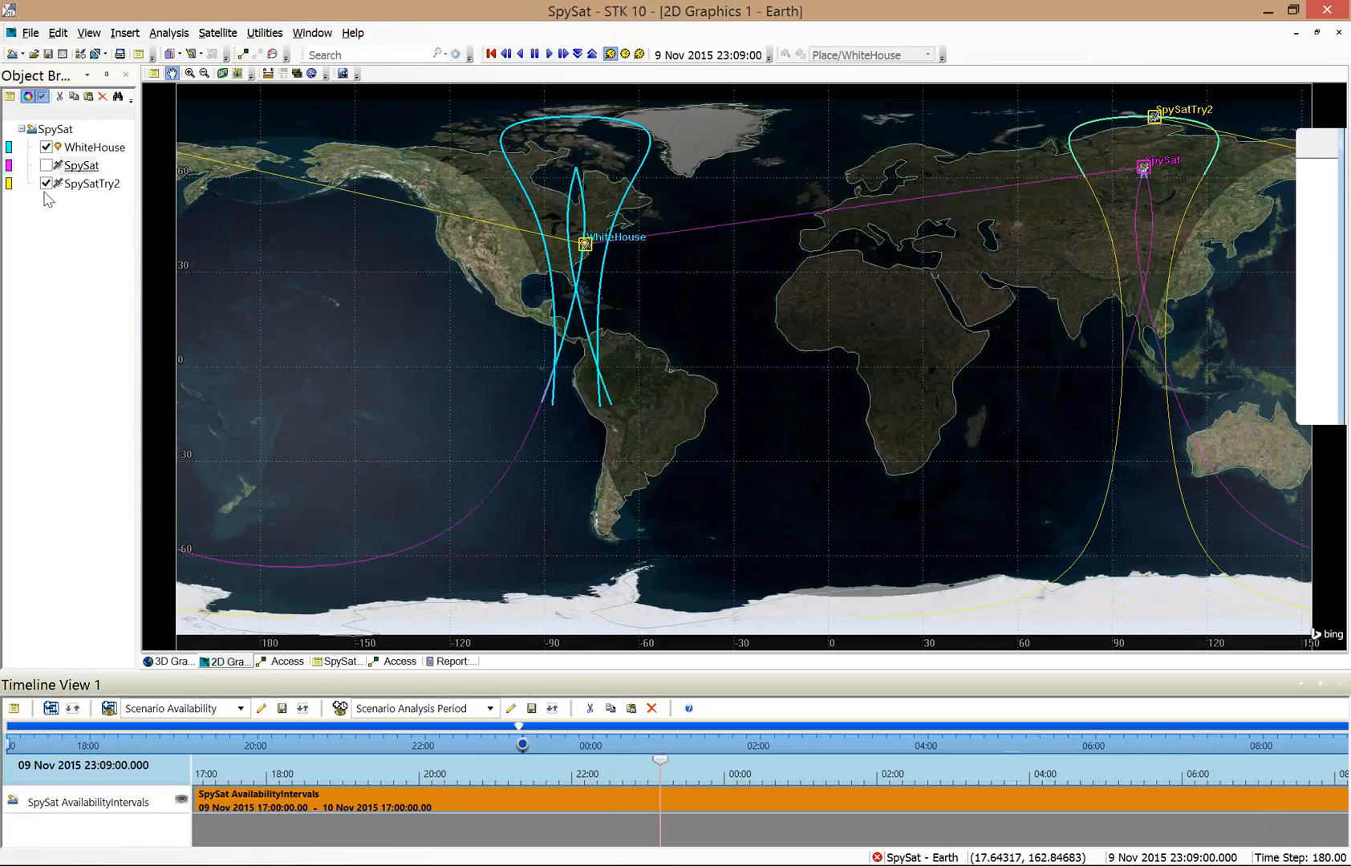
click(46, 184)
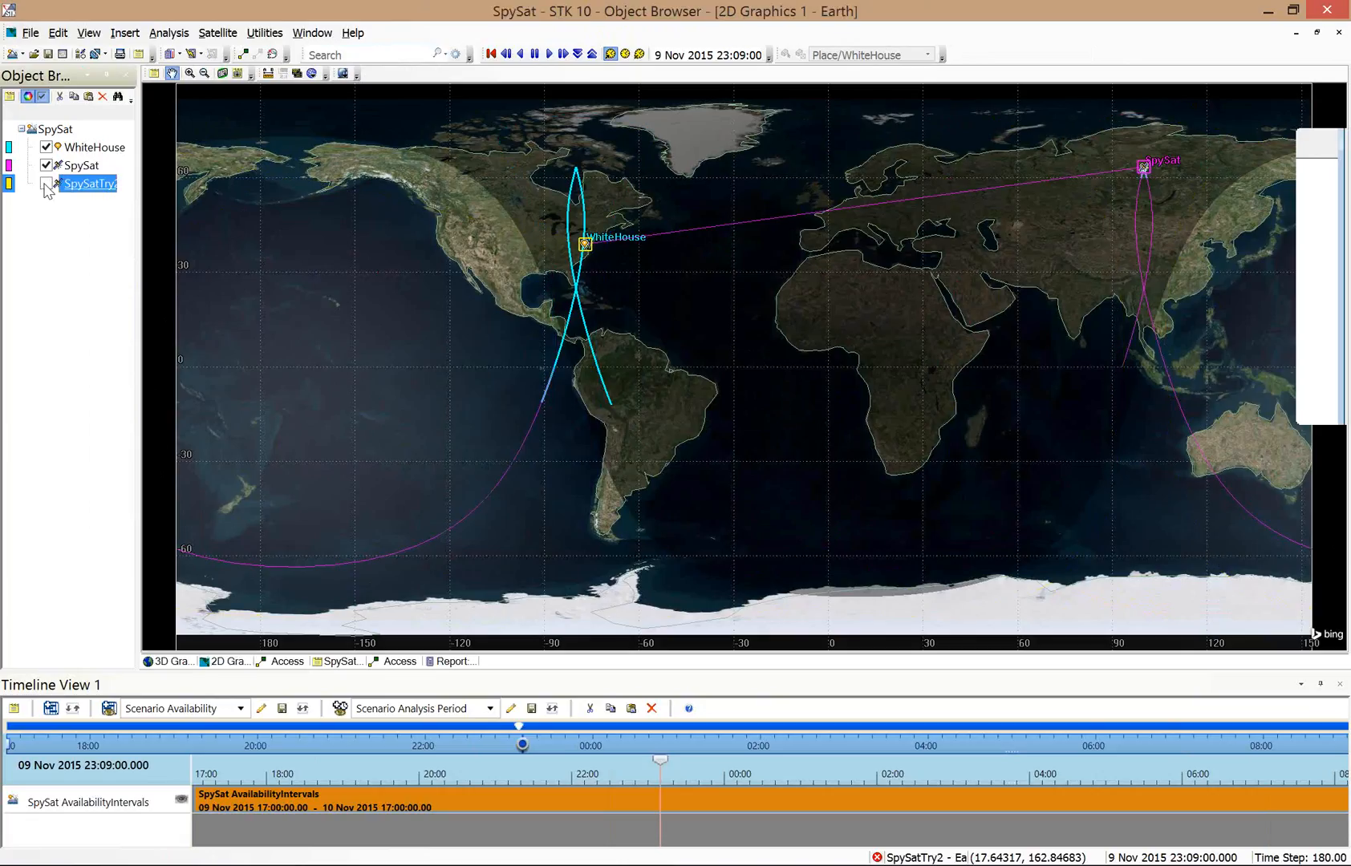
click(46, 183)
click(45, 166)
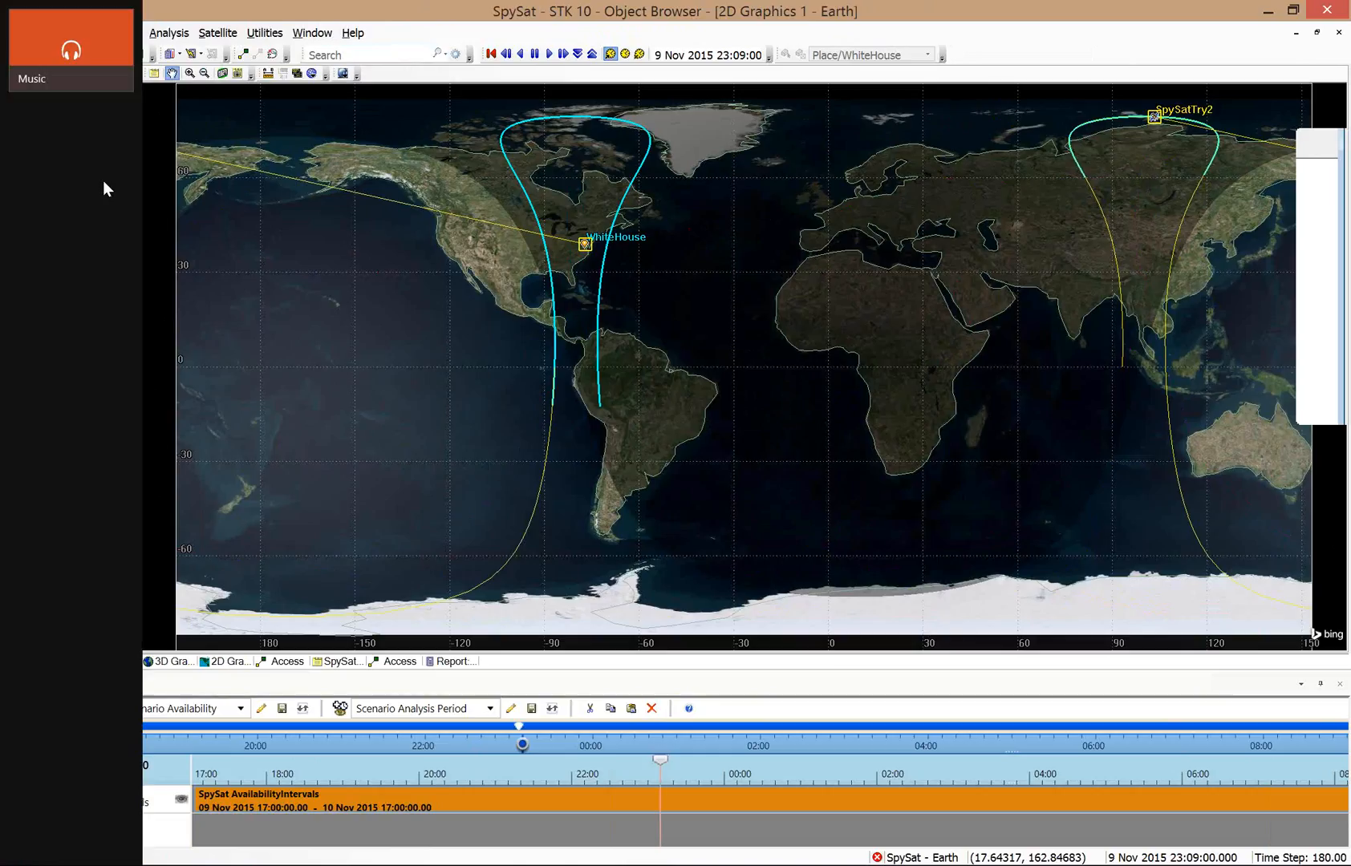
click(46, 165)
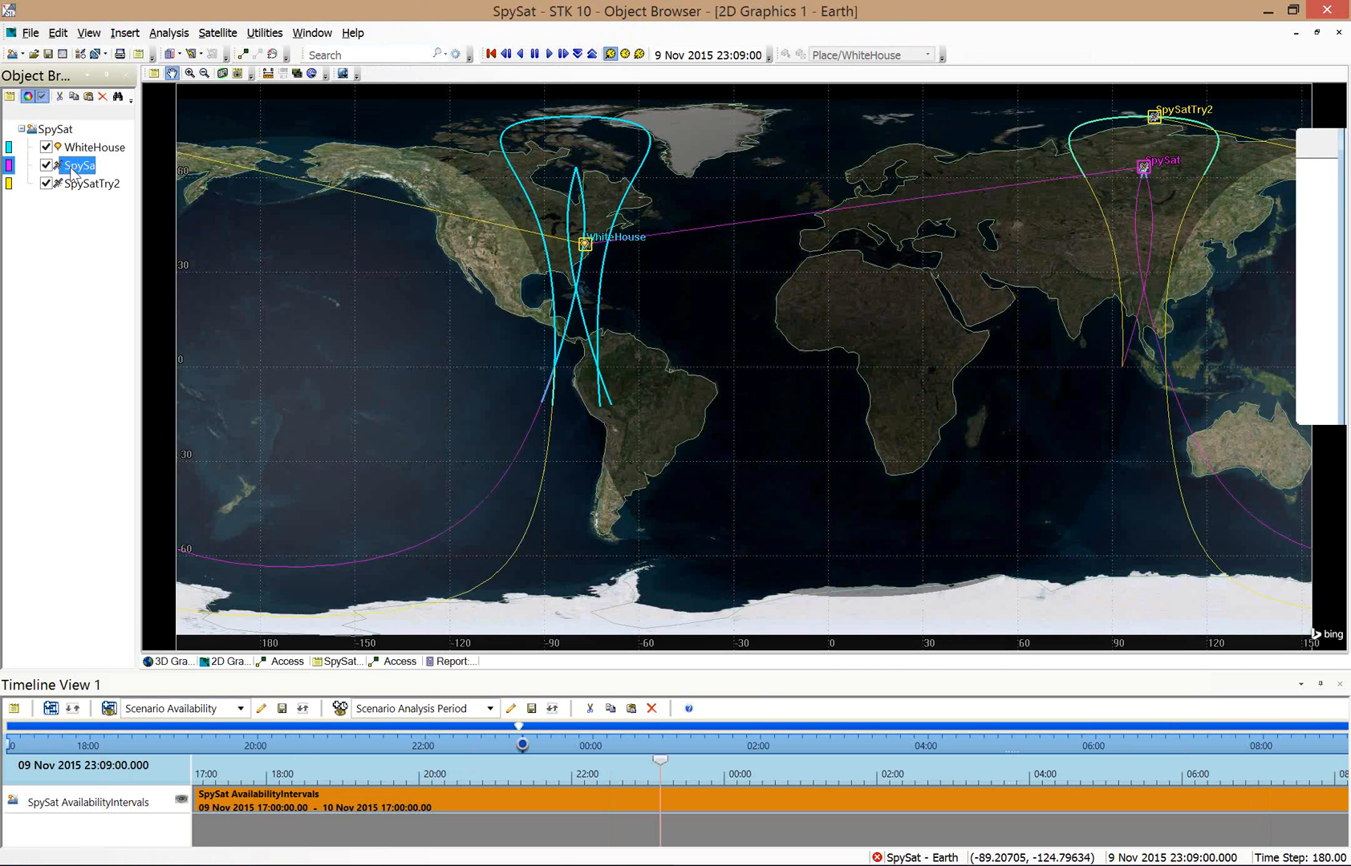
Close both Access windows and the SpySatTry2 orbit properties, and return to the SpySatTry2 access report.
click(1317, 33)
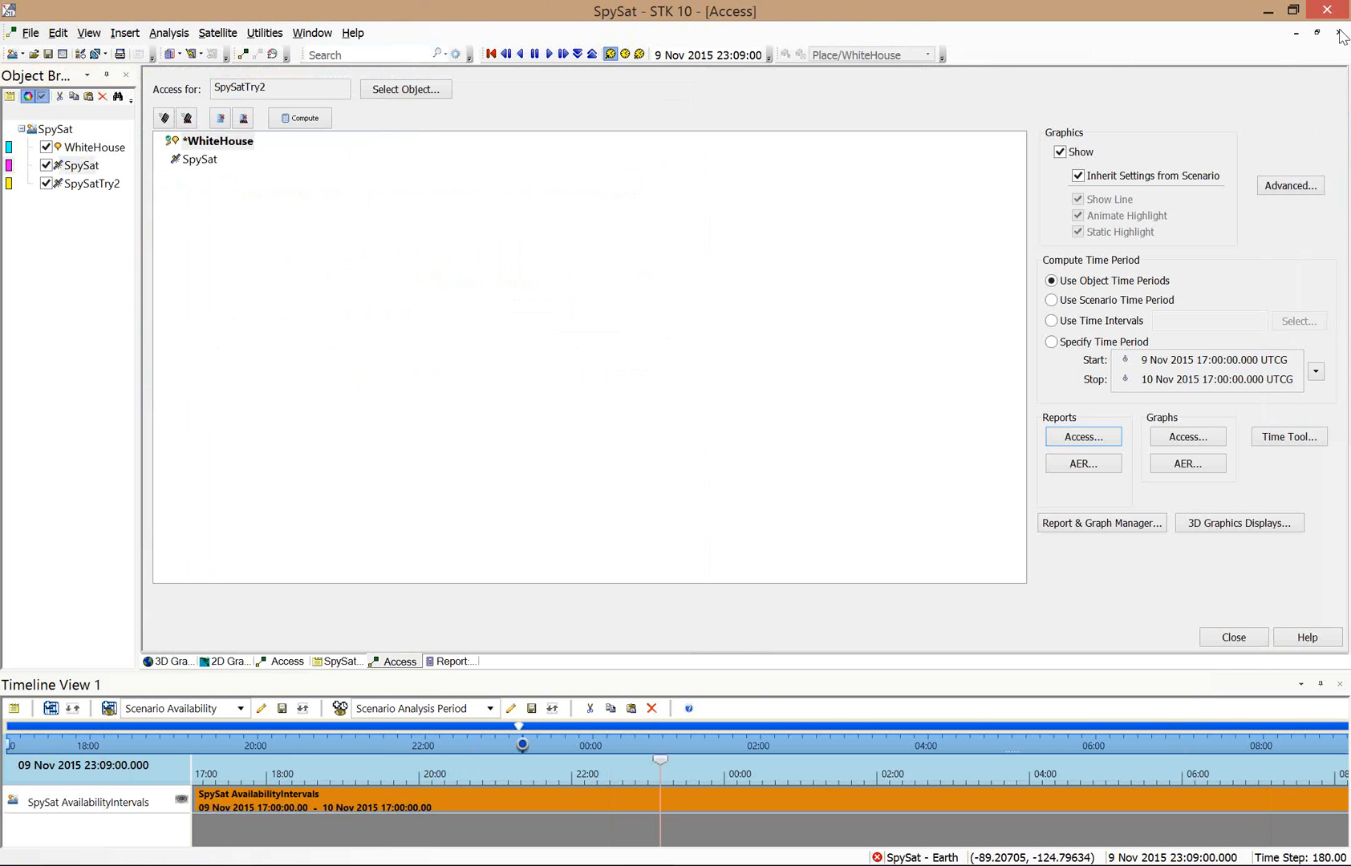
click(1339, 33)
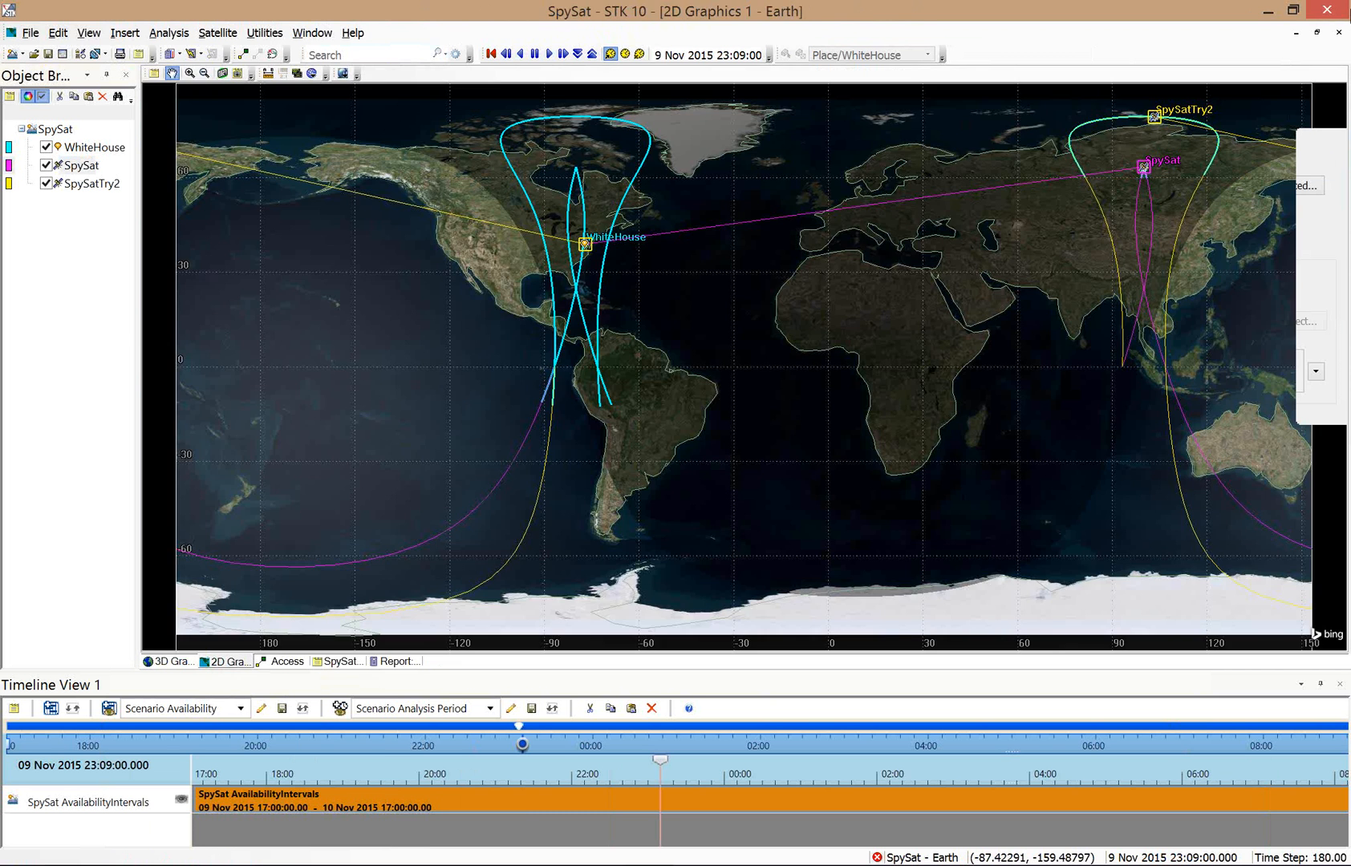
click(1339, 32)
click(286, 661)
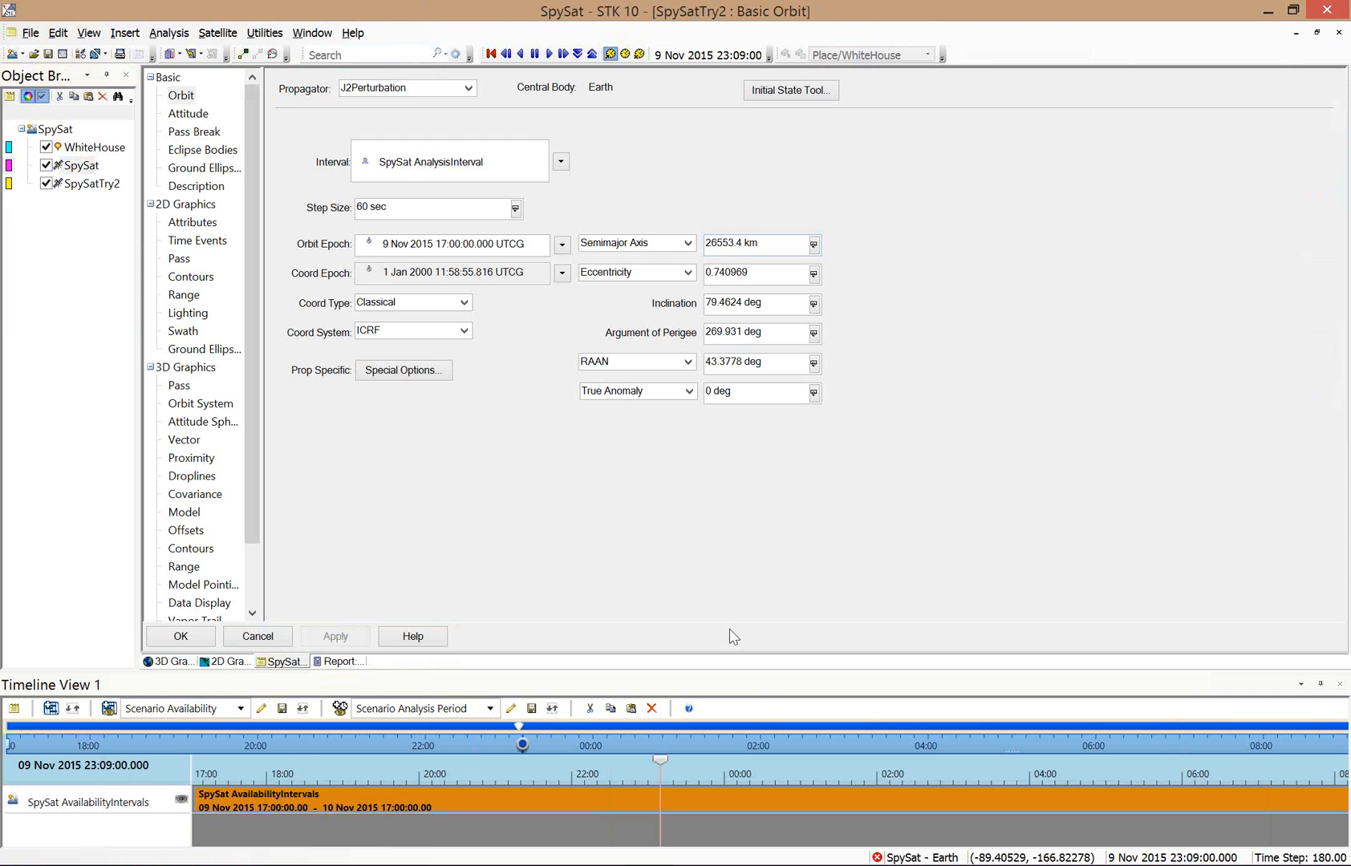
click(1339, 33)
click(286, 662)
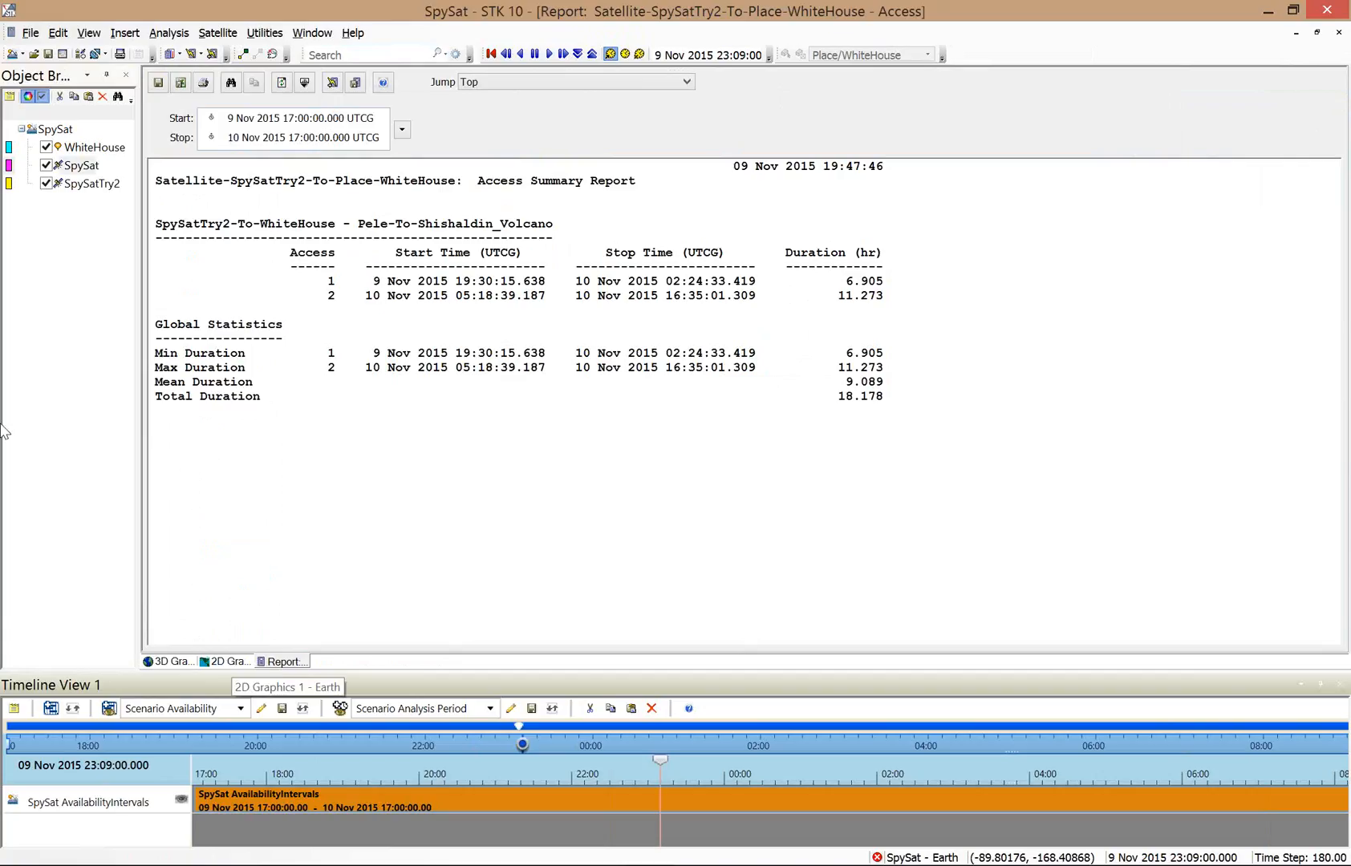
Generate the SpySat-to-WhiteHouse Access quick report and compare its durations with the SpySatTry2 report.
click(202, 54)
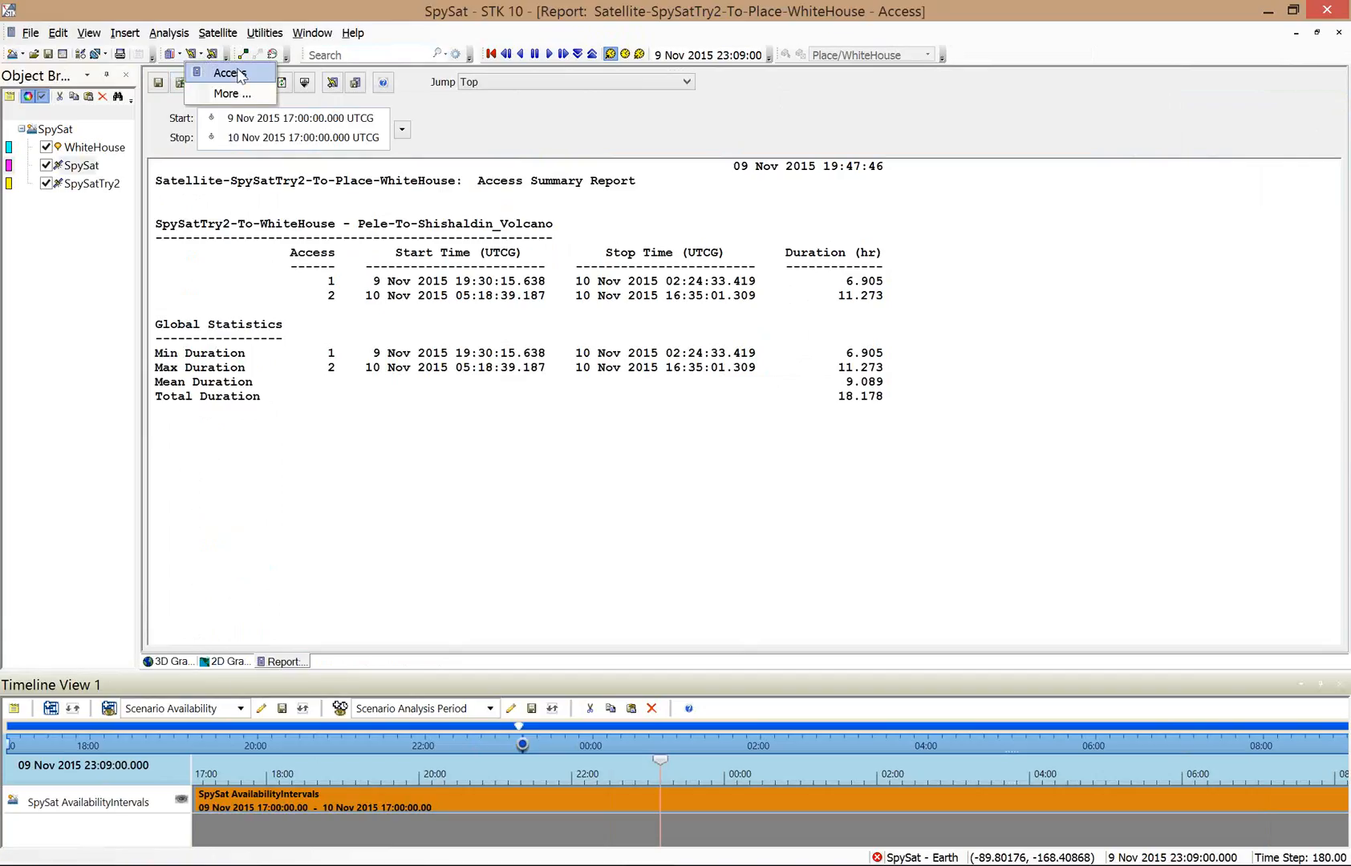
click(238, 73)
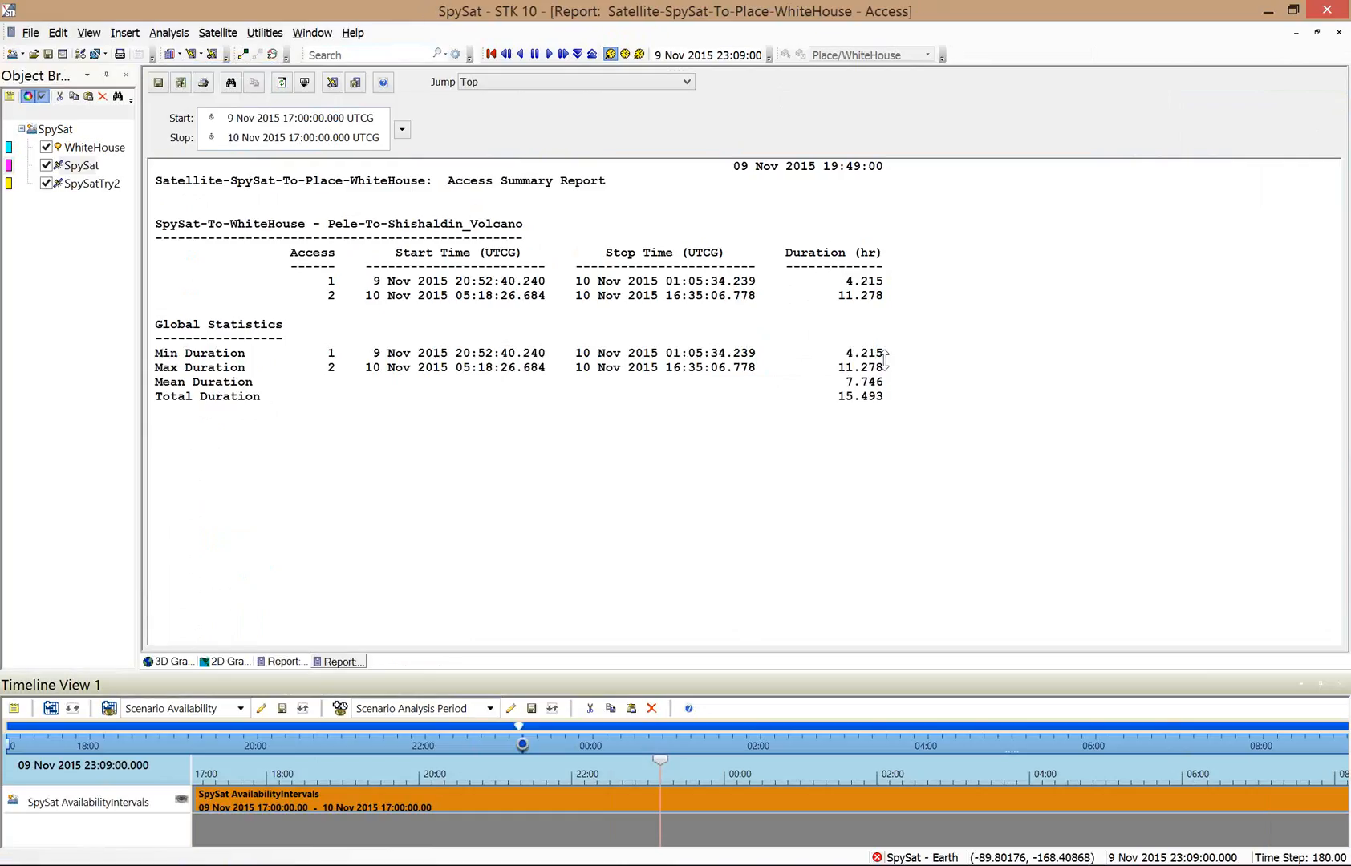
click(340, 663)
click(342, 663)
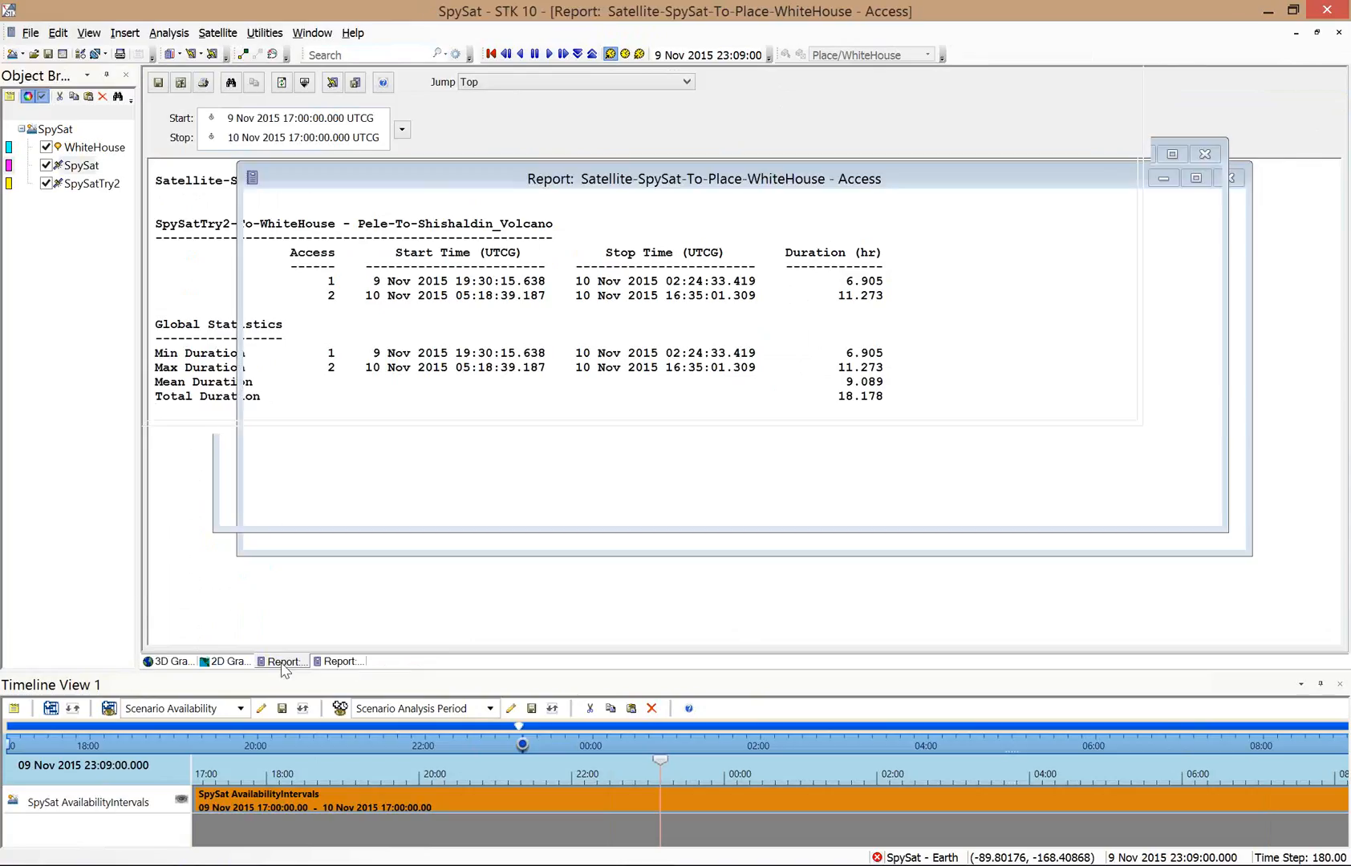
click(284, 663)
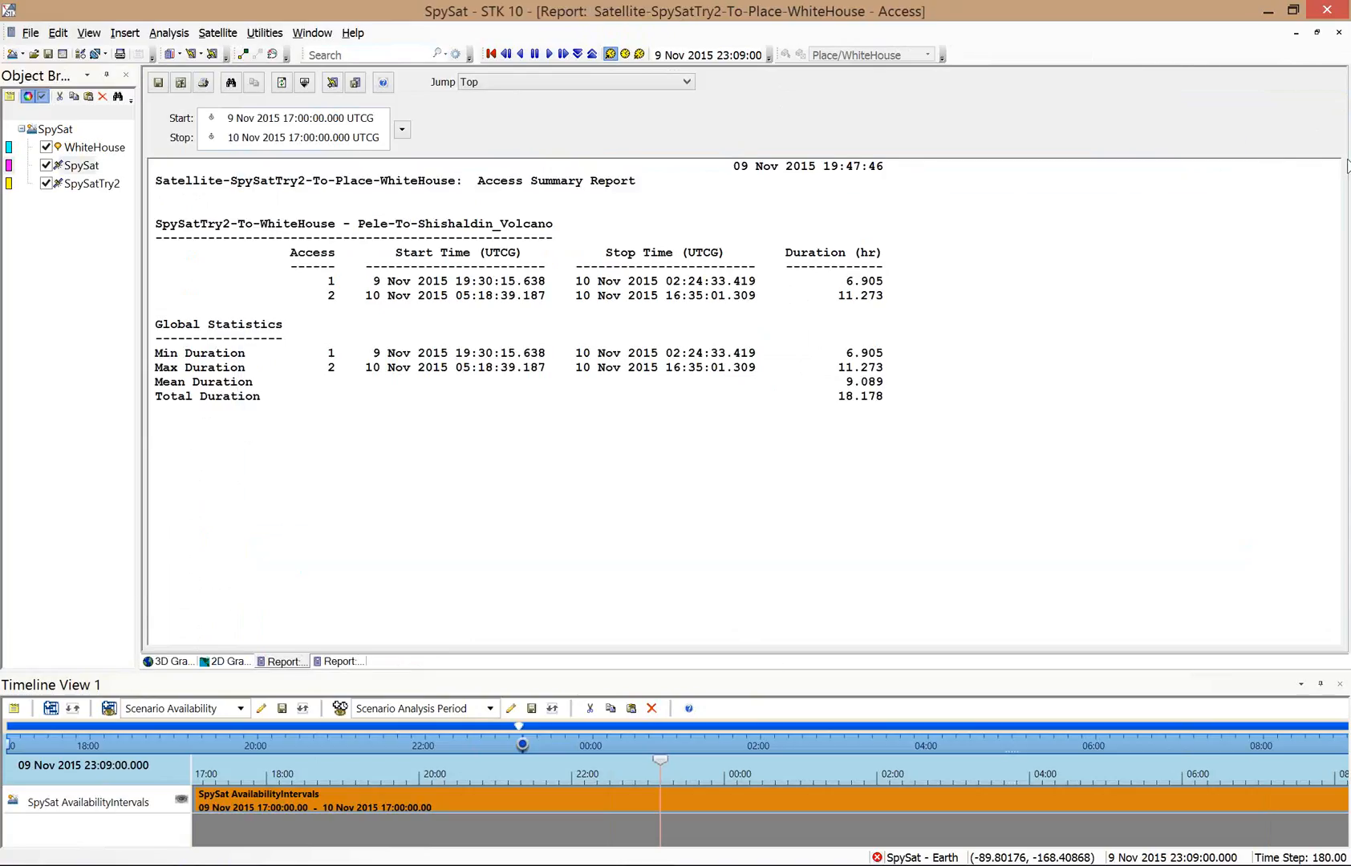
Examine the orbits of SpySat and SpySatTry2 from different angles in the 3D view.
click(168, 662)
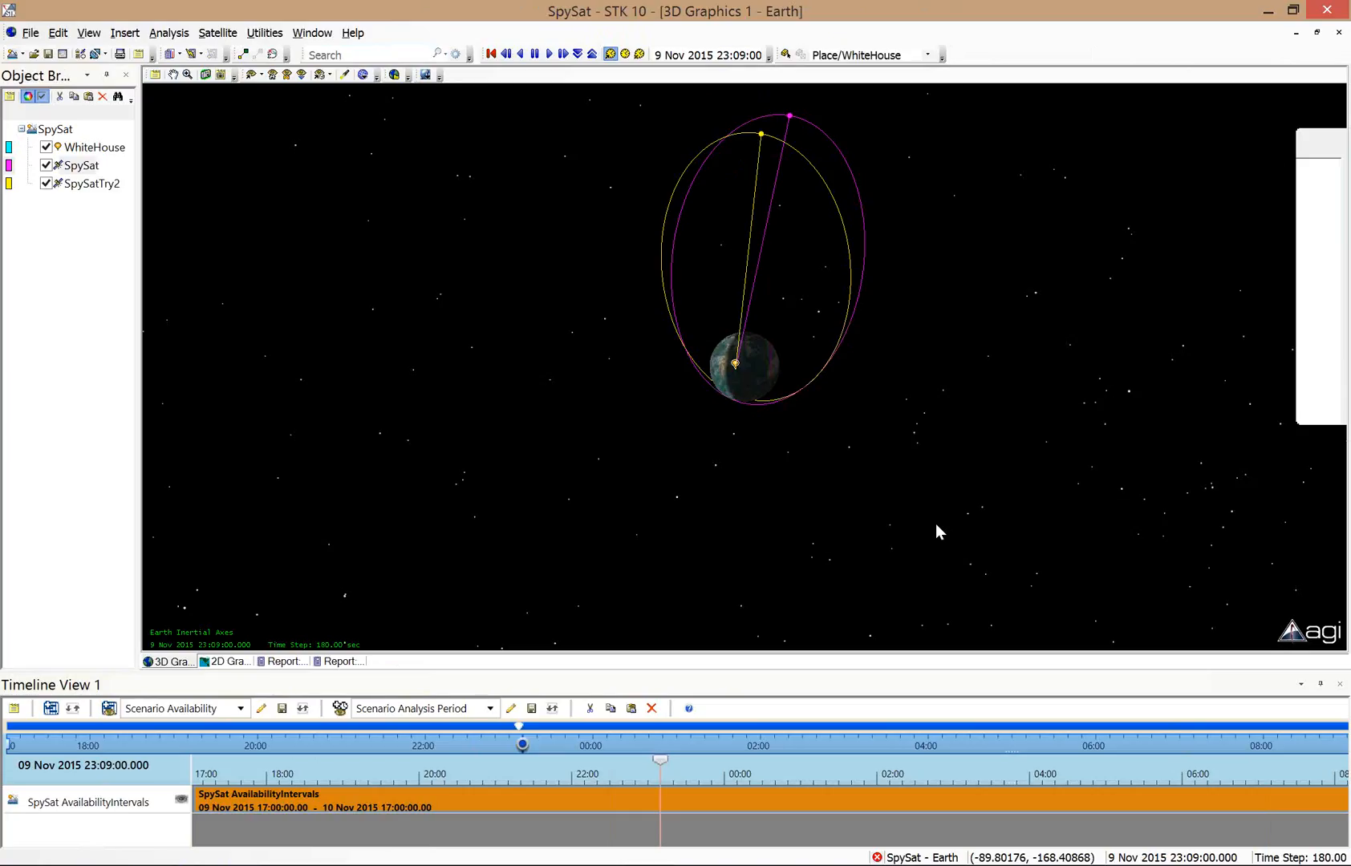
drag(845, 165, 1336, 181)
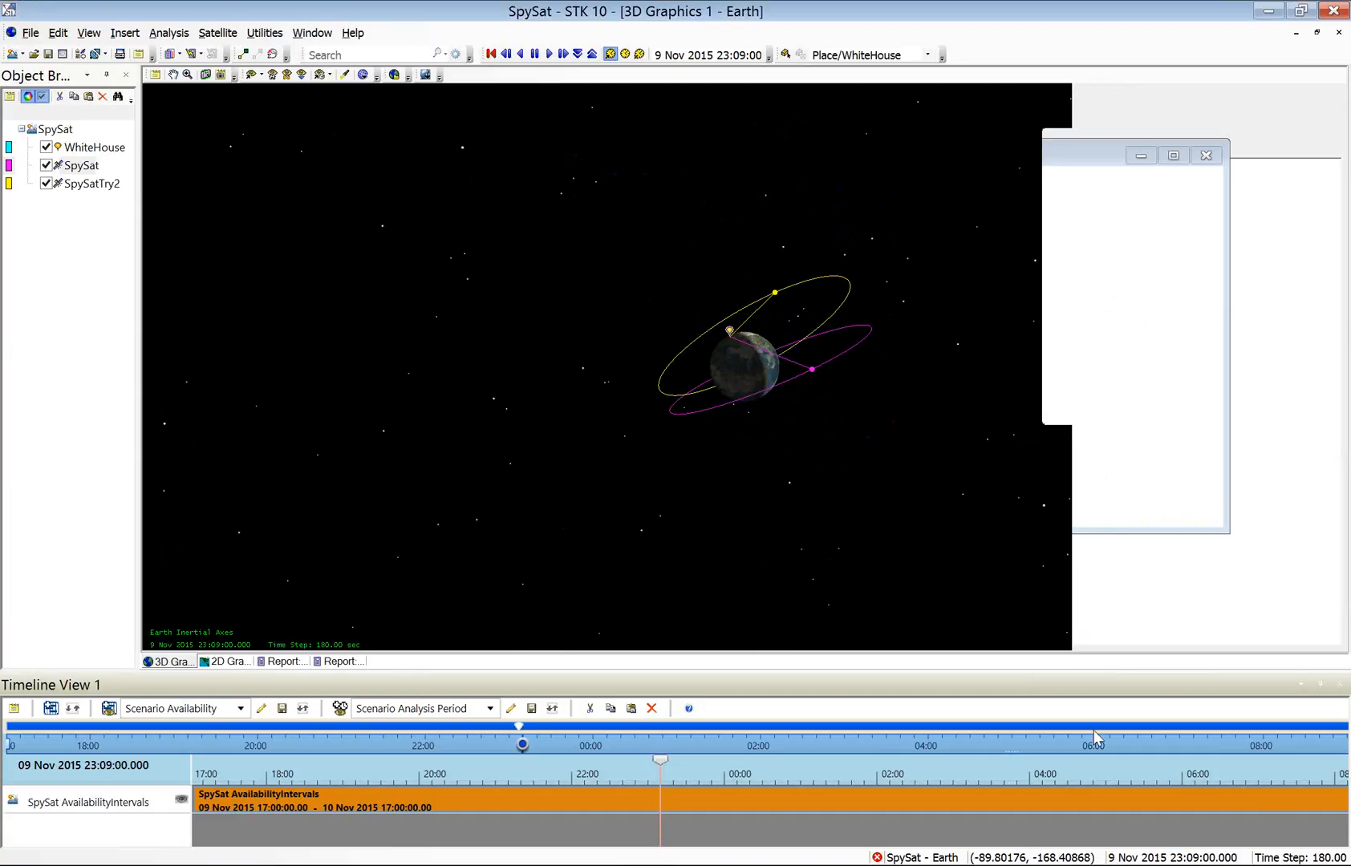
drag(546, 374, 546, 380)
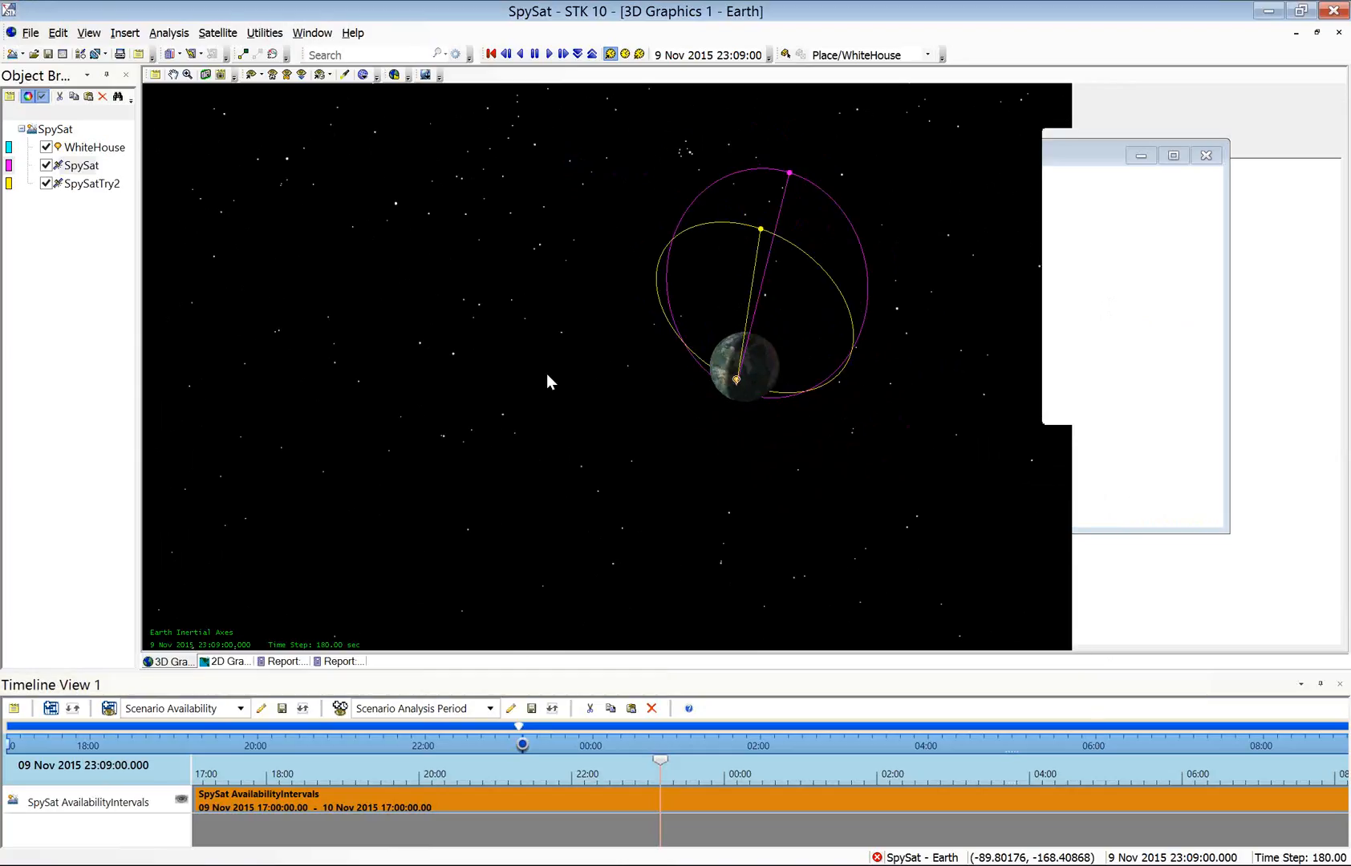
Animate the scenario from its start on the 2D map to watch both satellites' access to WhiteHouse, and reset the animation.
click(228, 663)
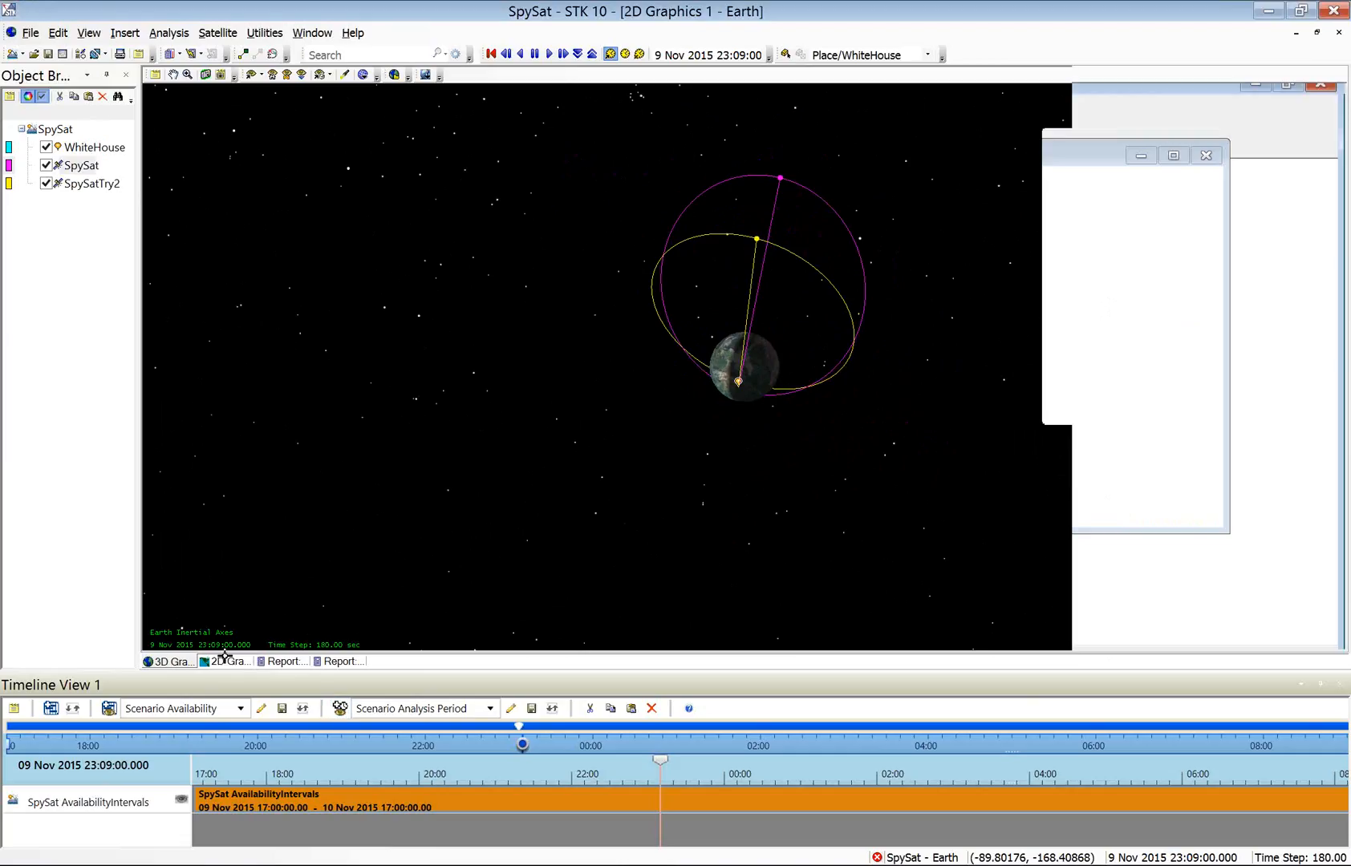
click(491, 54)
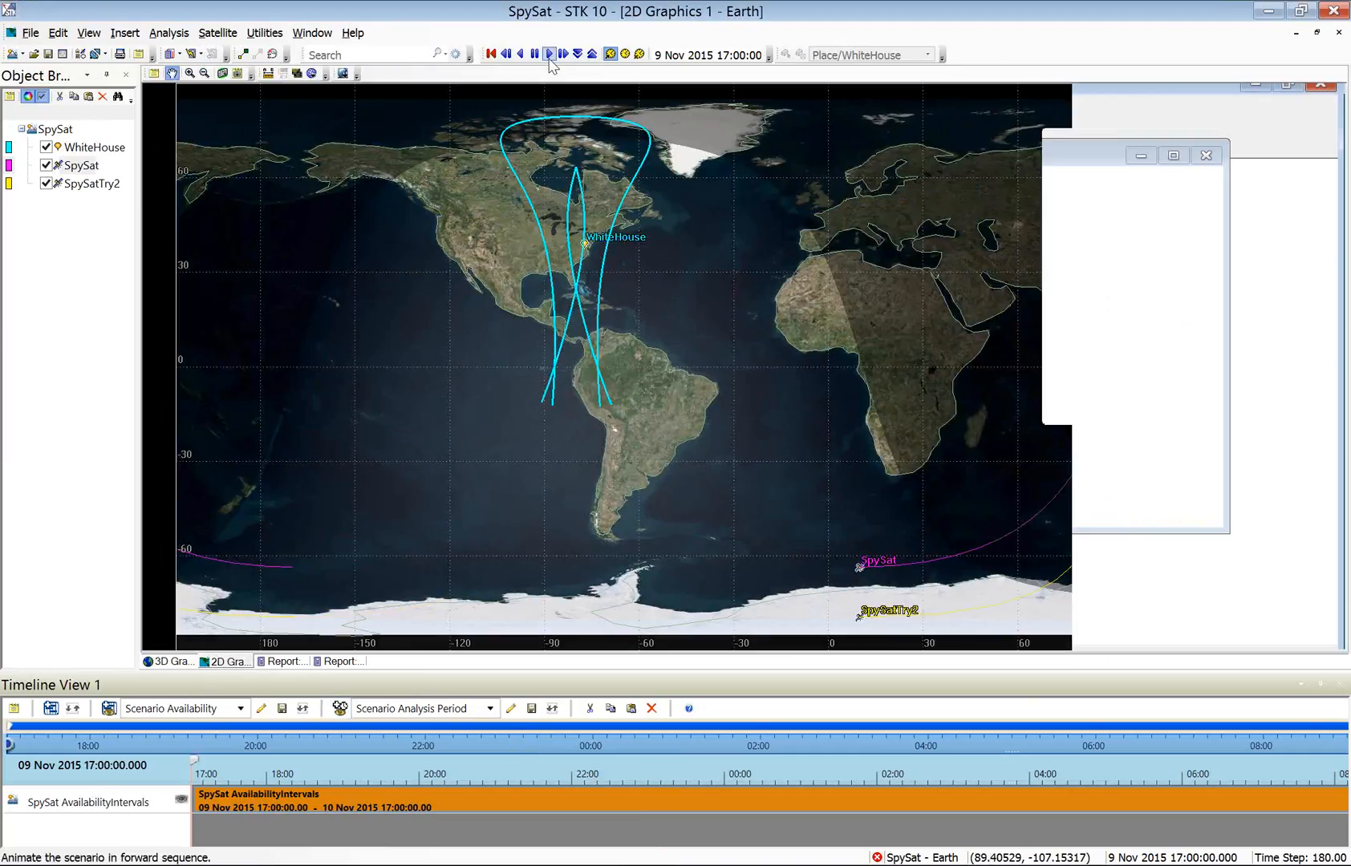
click(549, 56)
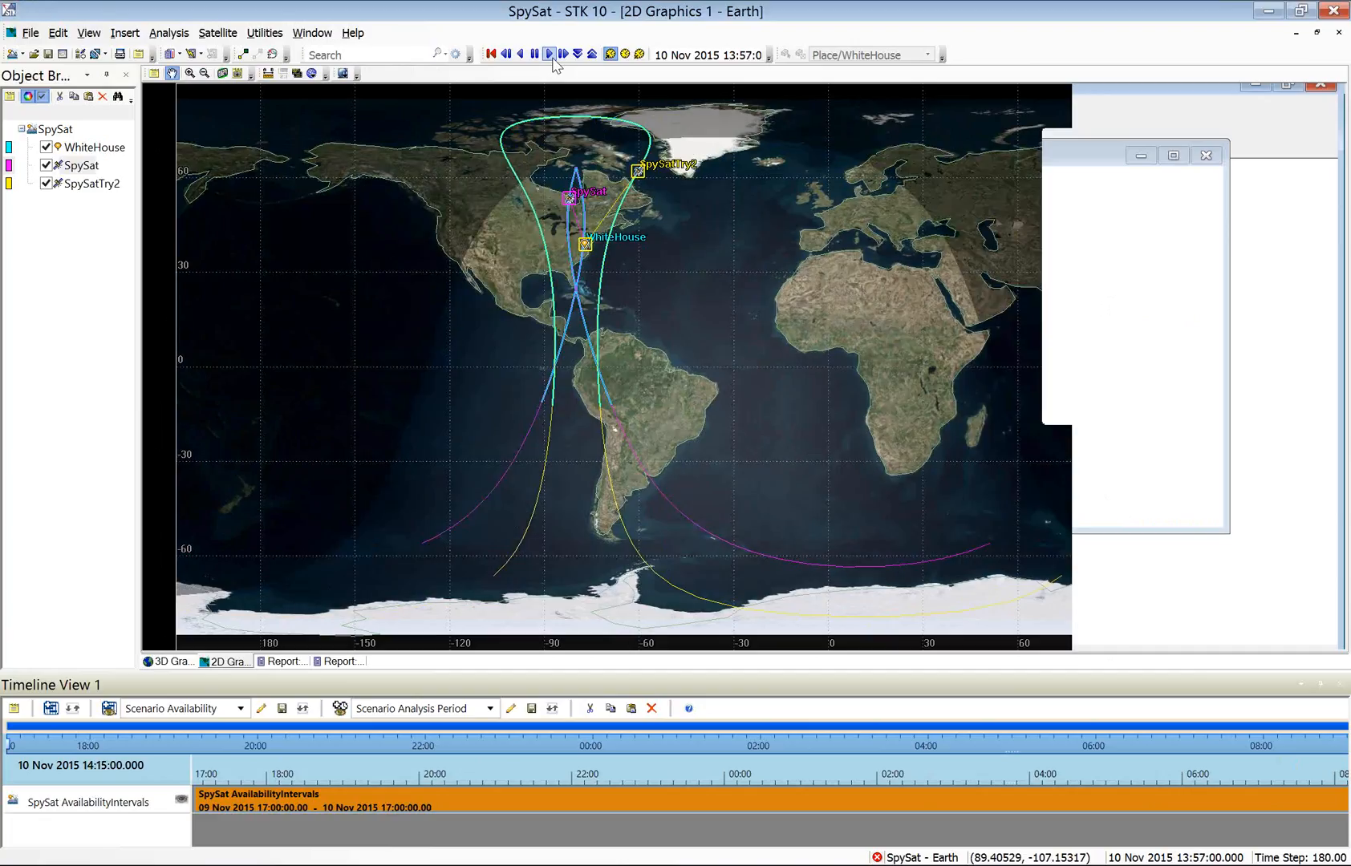
click(491, 54)
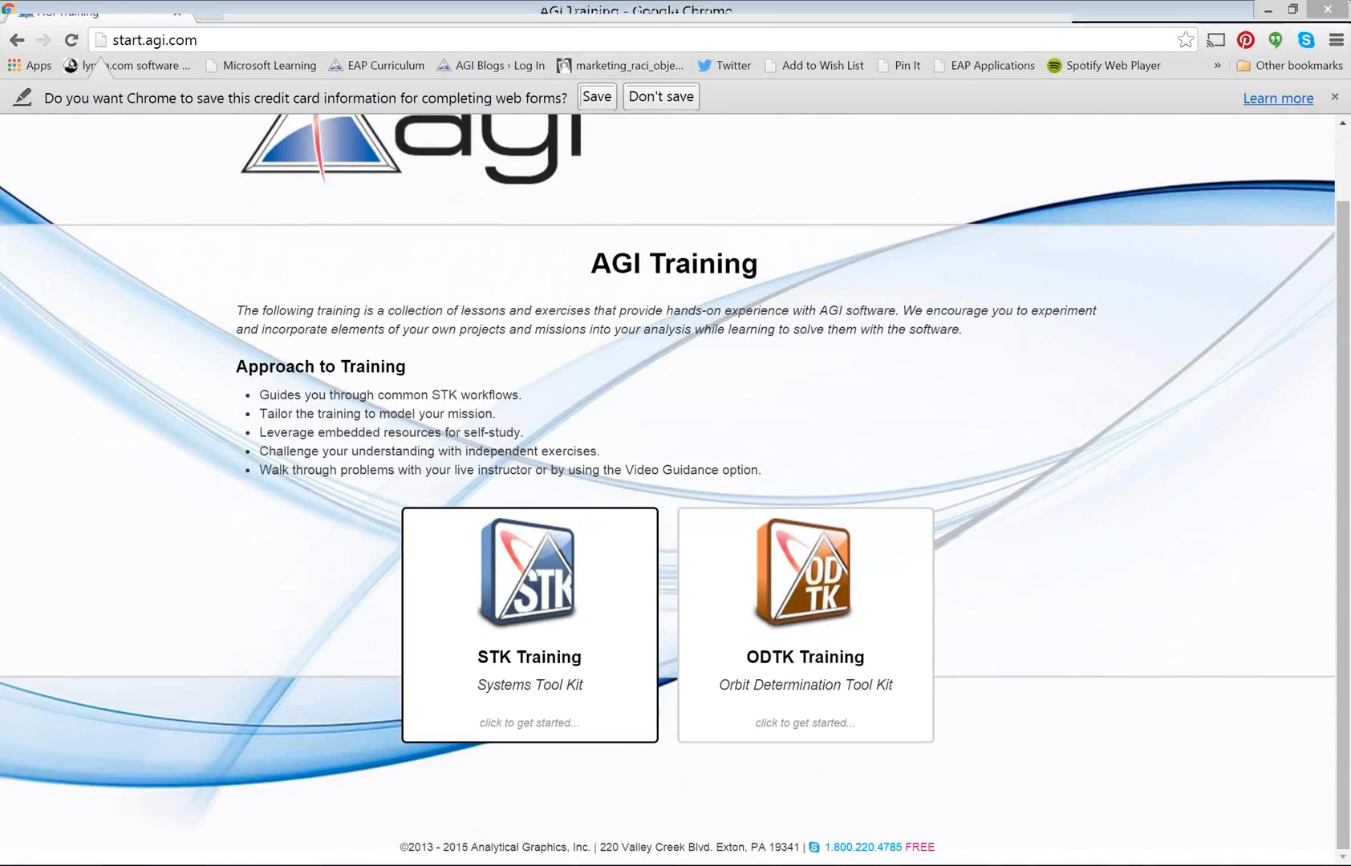
Open the STK Fundamentals training from the AGI Training page in Chrome and view the Create a New Scenario lesson.
click(552, 592)
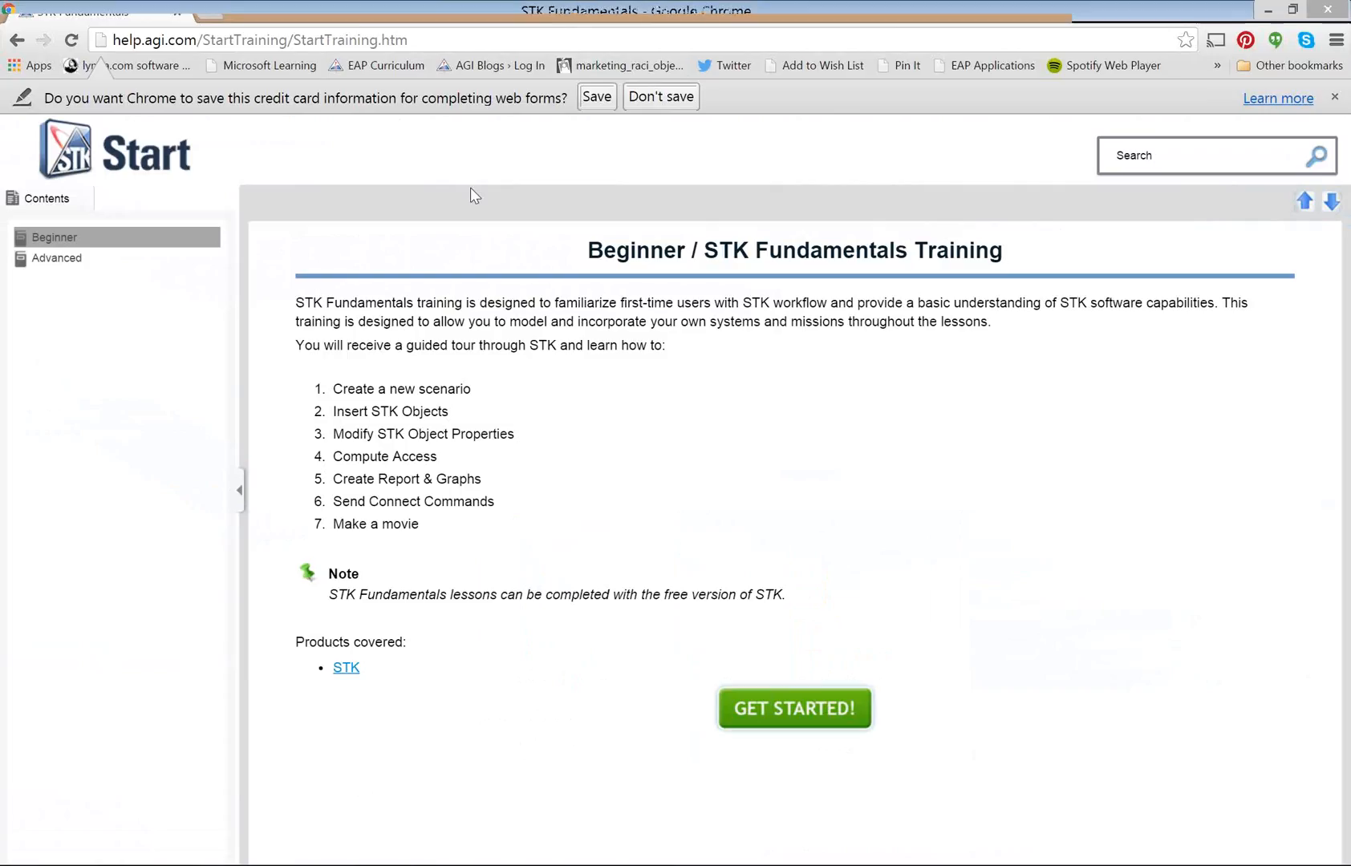
click(770, 704)
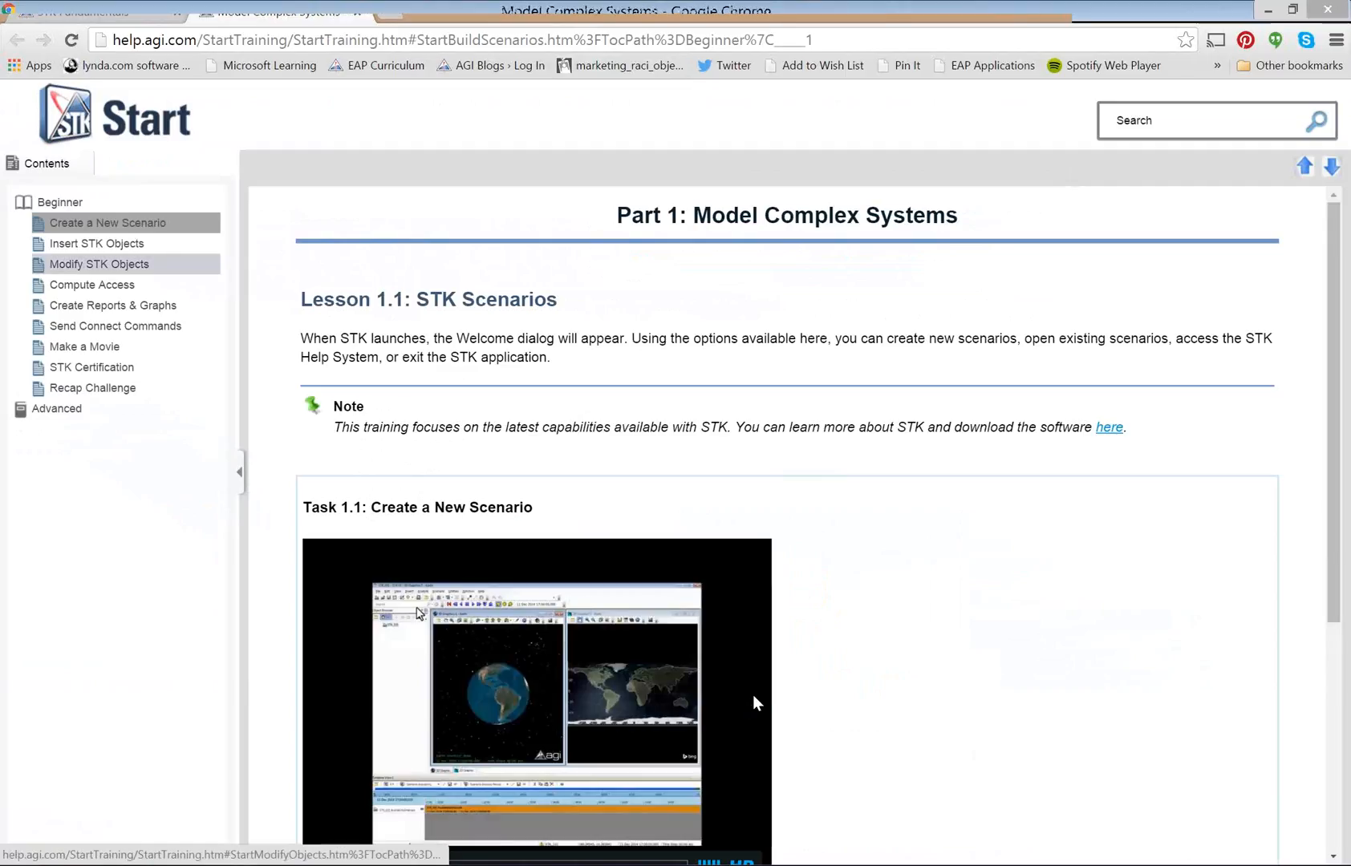
scroll(808, 425, down, 1)
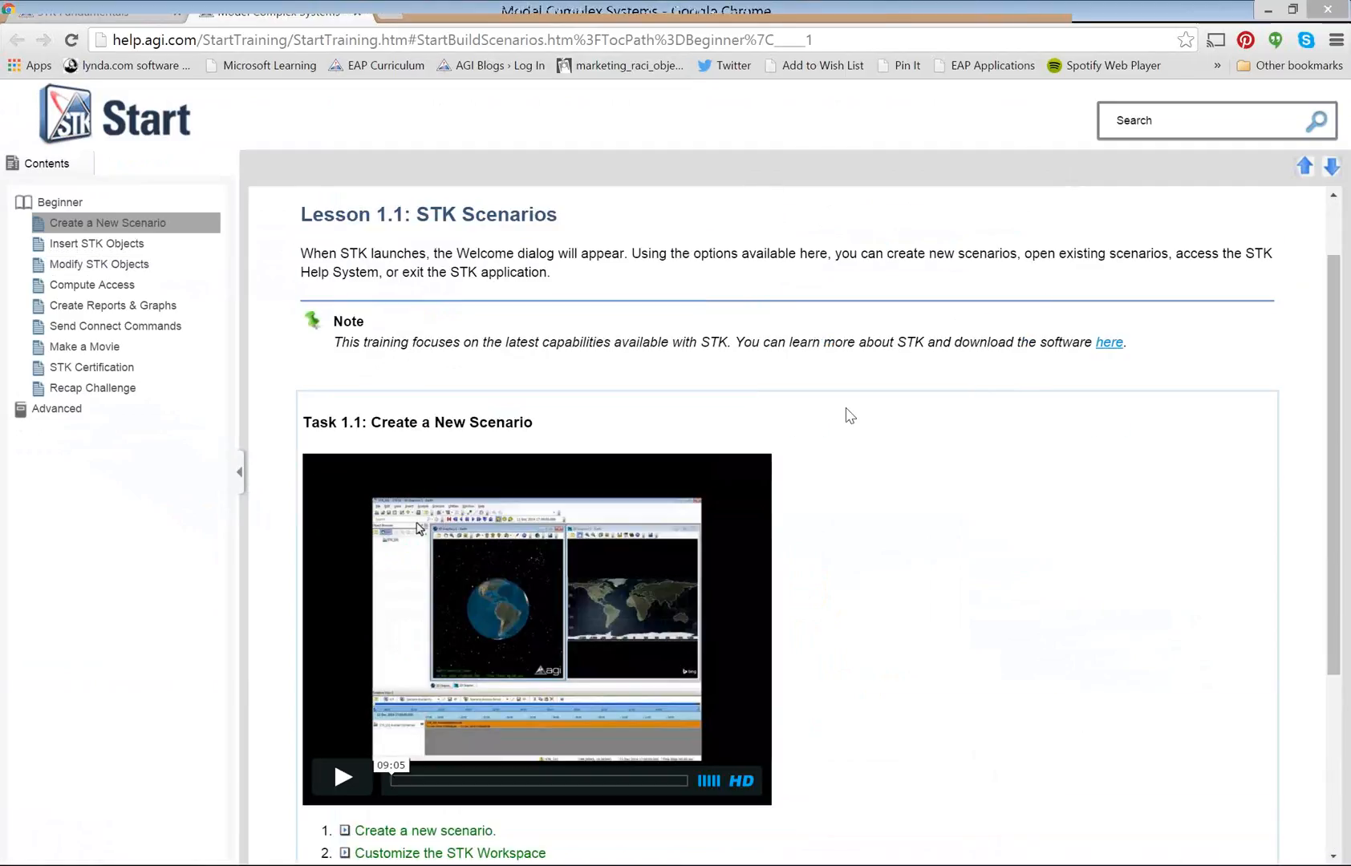
Look through the Insert STK Objects and Modify STK Objects lessons of the beginner training, reading the modification tasks to the end.
scroll(844, 411, down, 3)
scroll(838, 406, up, 3)
click(95, 243)
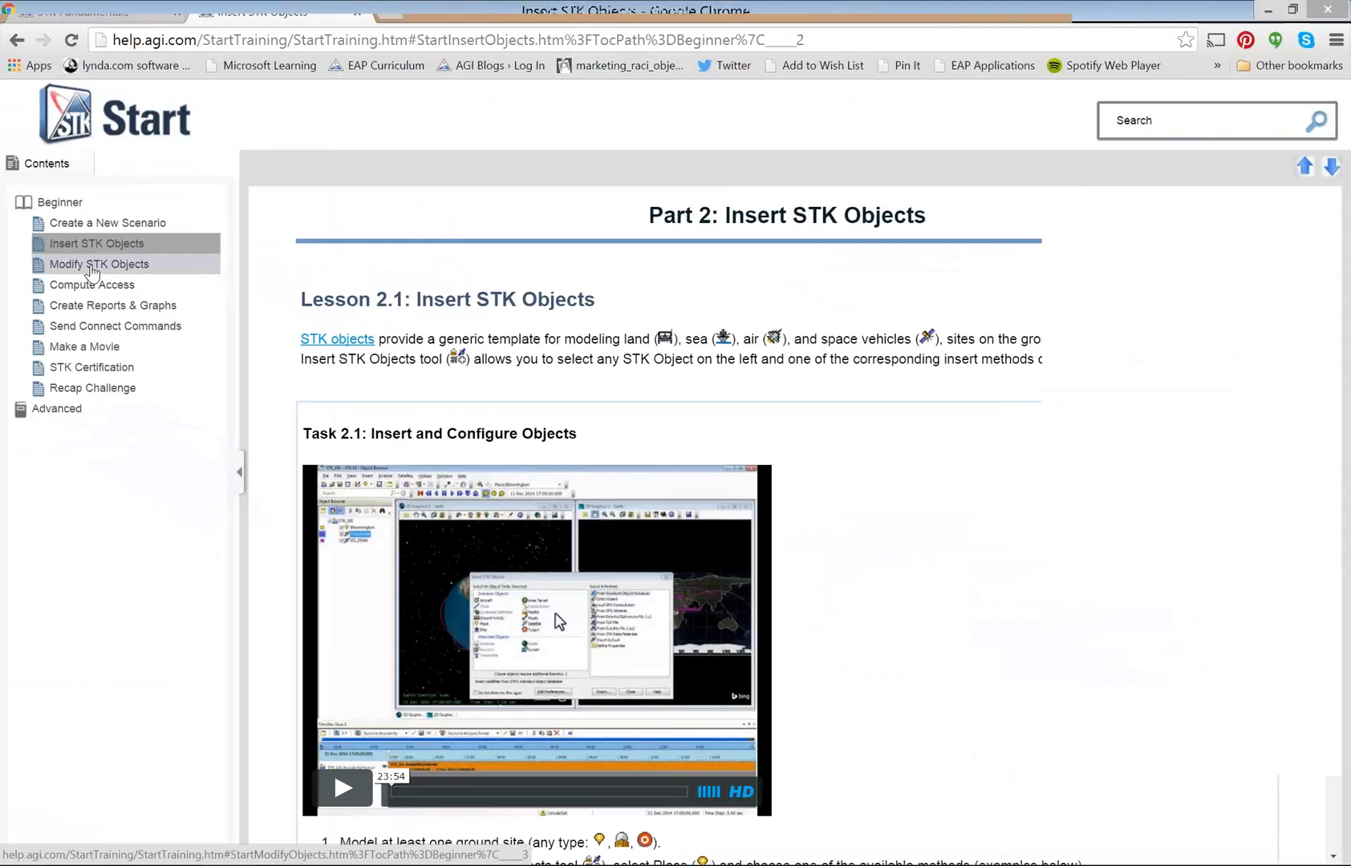
click(92, 265)
scroll(423, 429, down, 7)
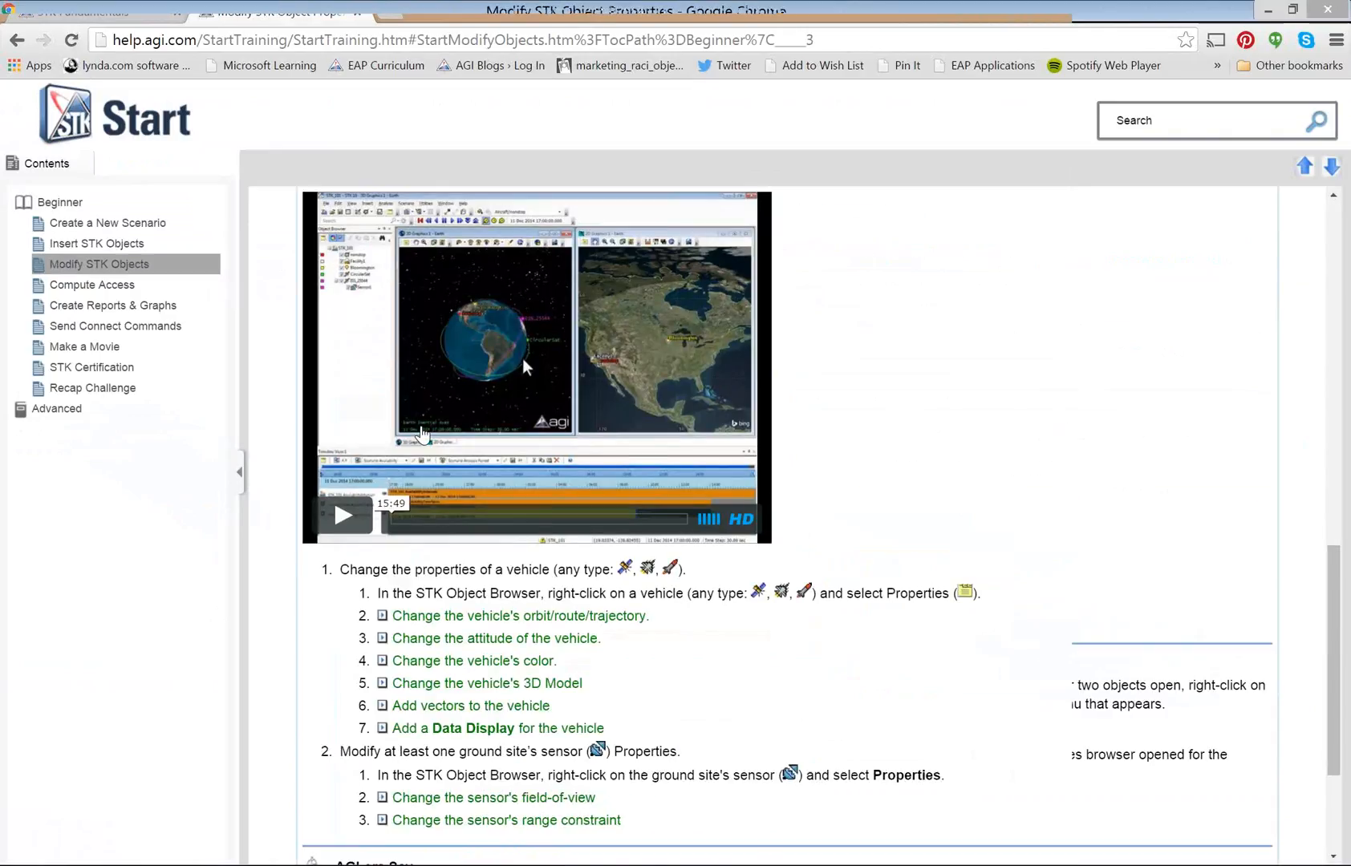
scroll(421, 434, down, 3)
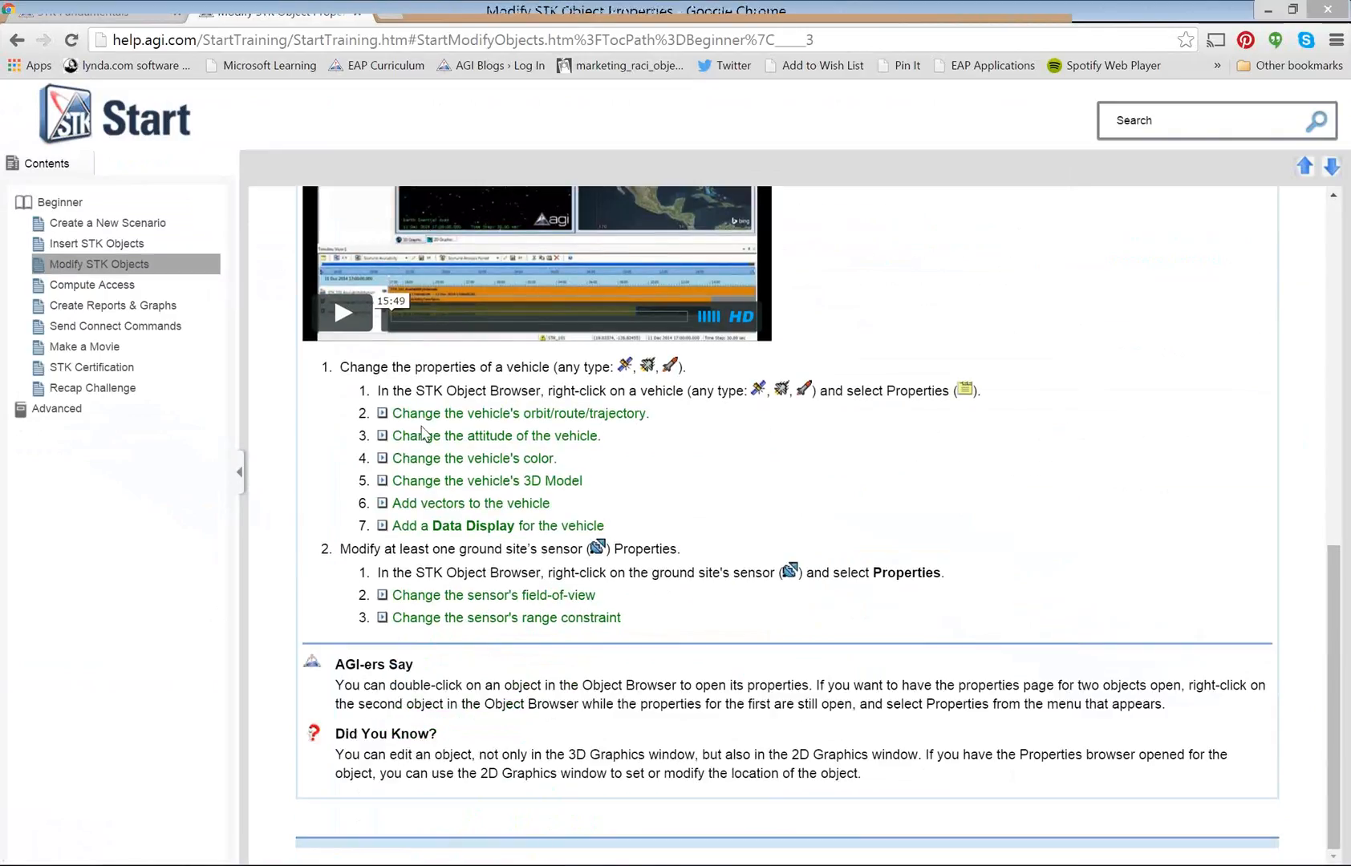
Read the Compute Access lesson's tasks and notes, and open the Create Reports & Graphs lesson.
click(67, 281)
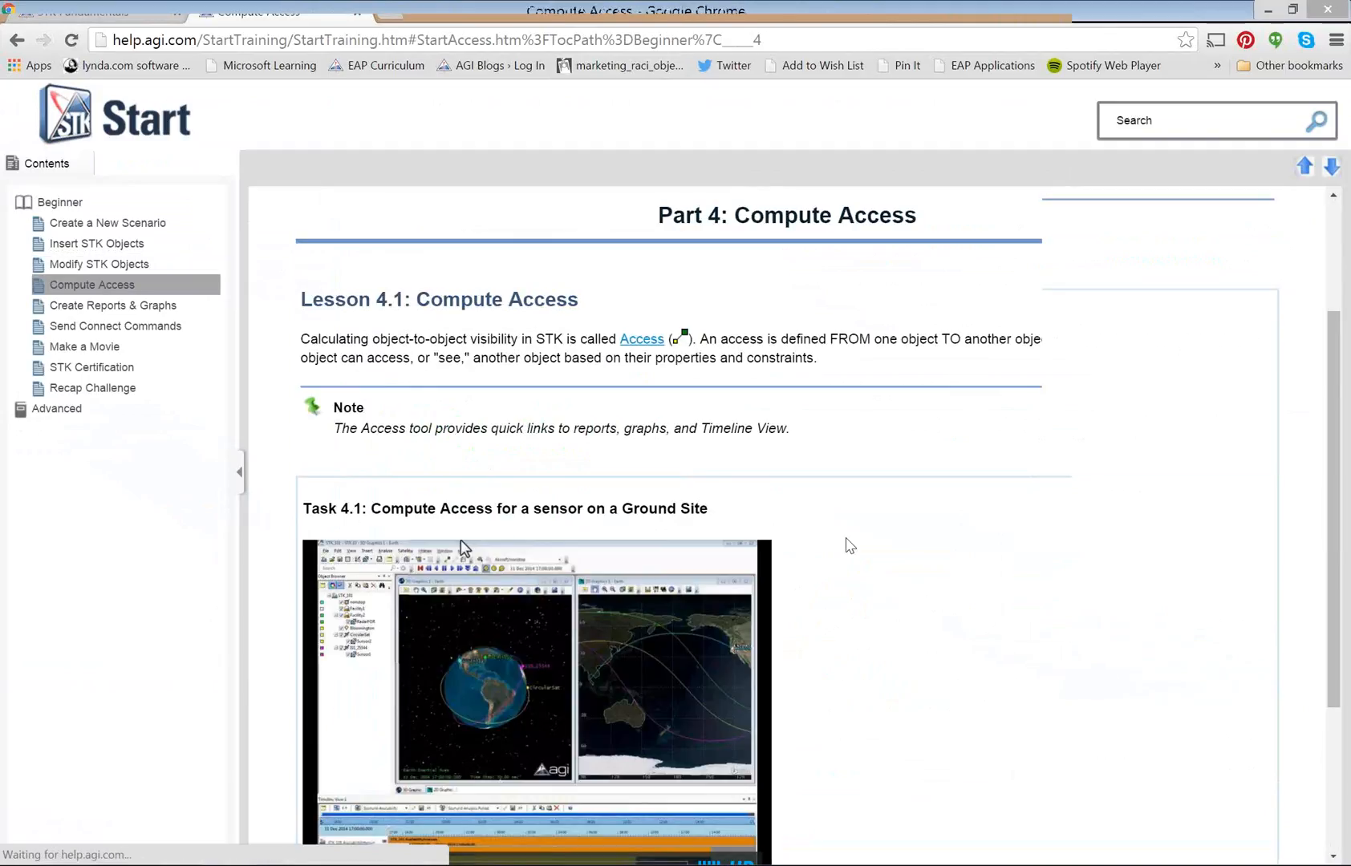
scroll(847, 545, down, 6)
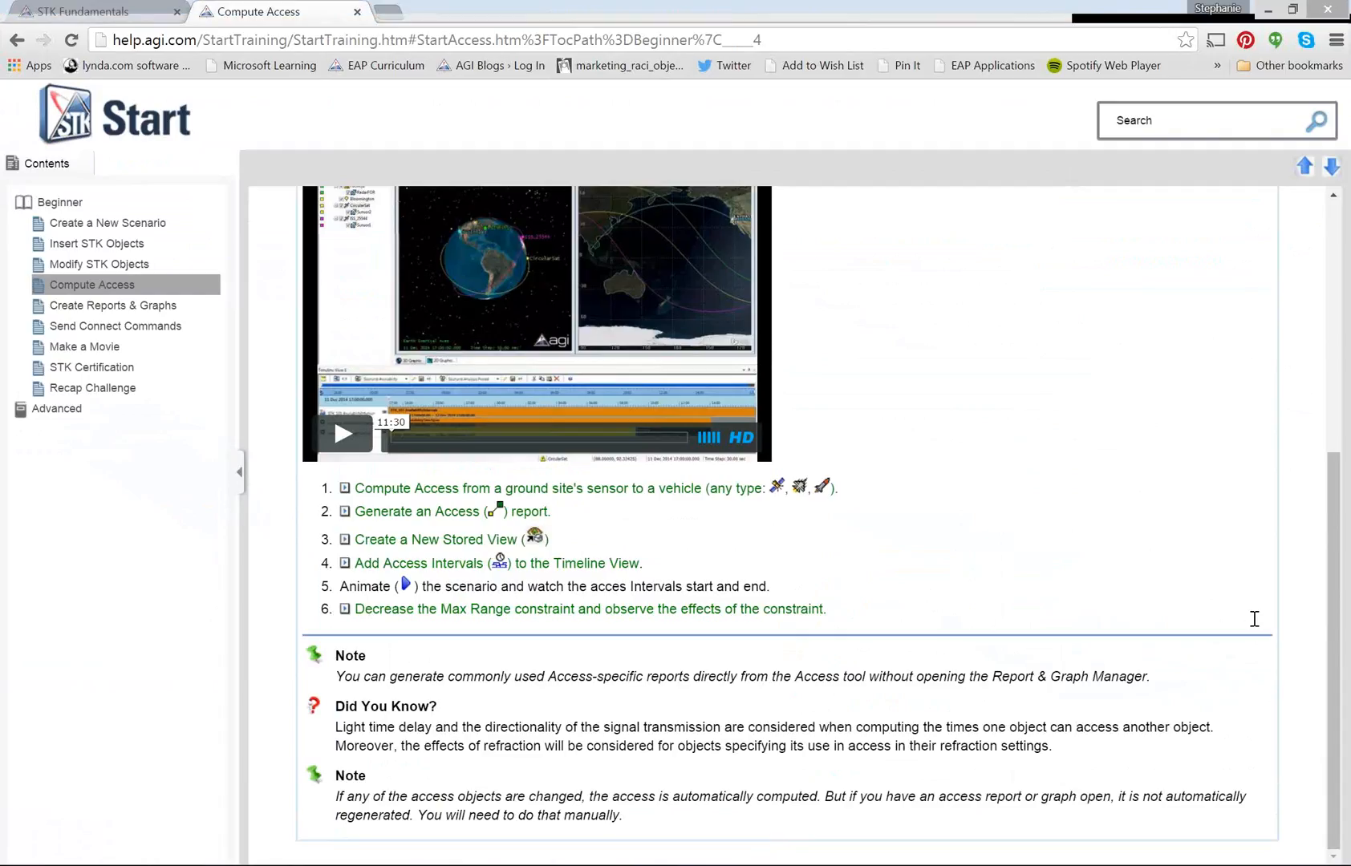
click(125, 307)
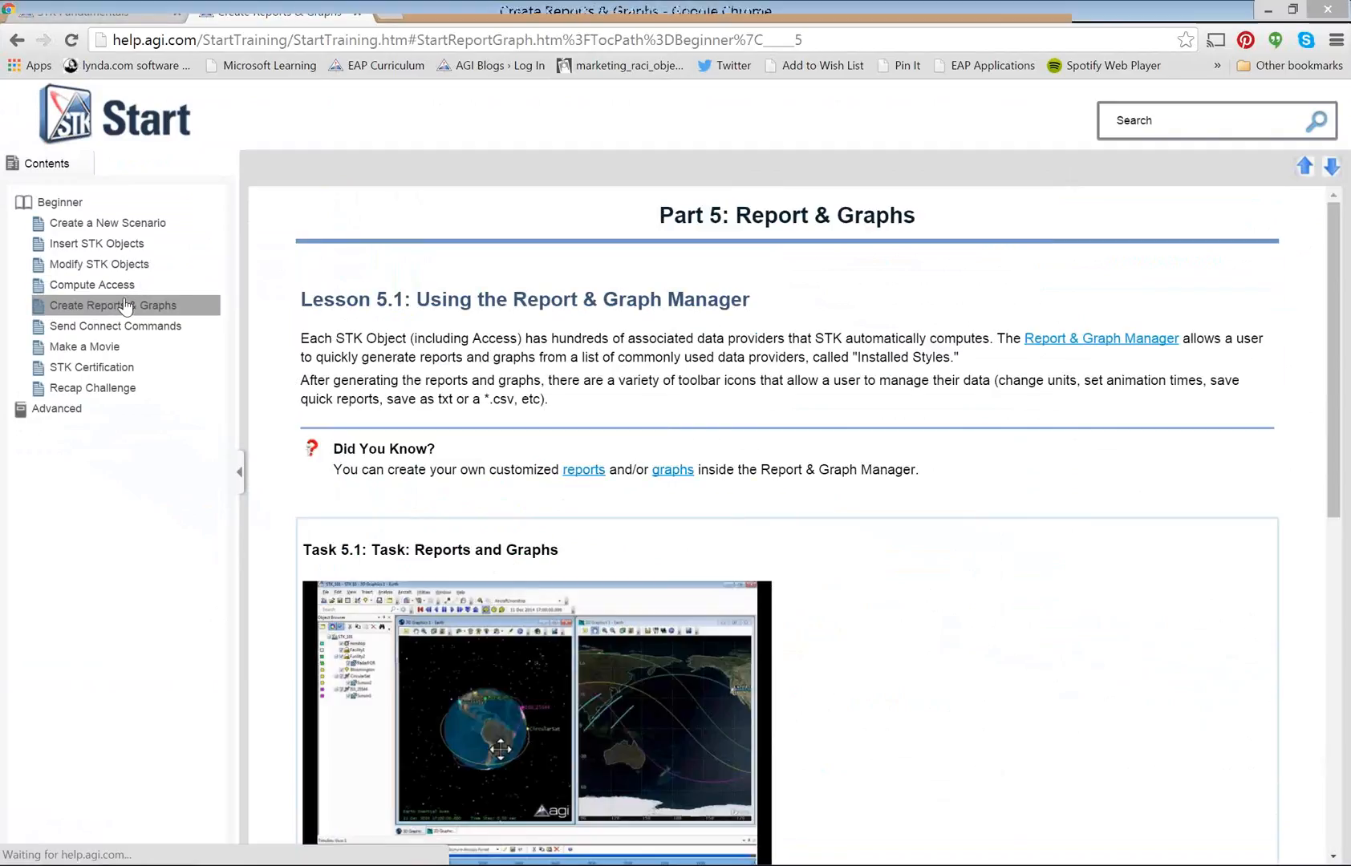
View the Make a Movie lesson down to the task on saving the scenario as a VDF.
click(83, 348)
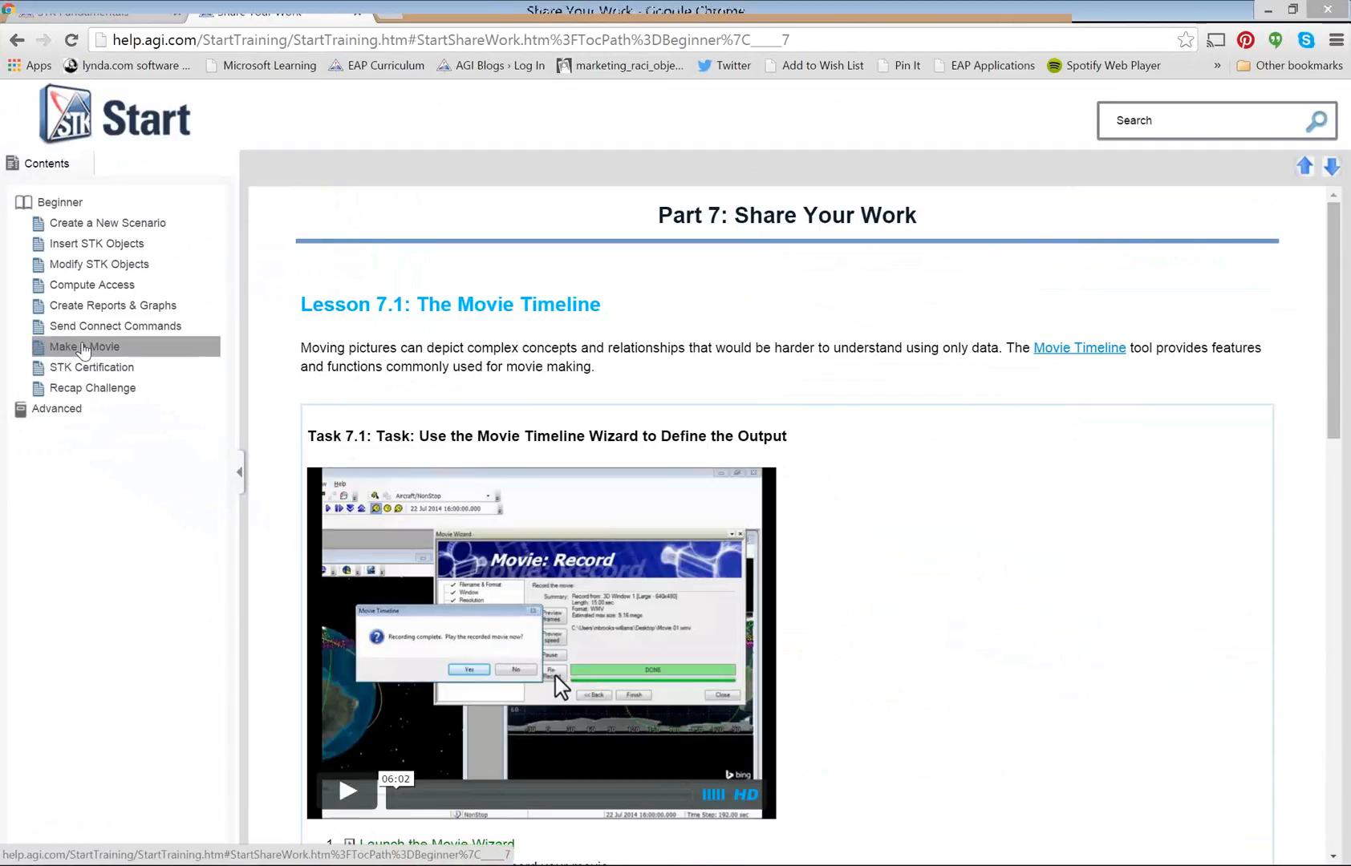
scroll(432, 426, down, 10)
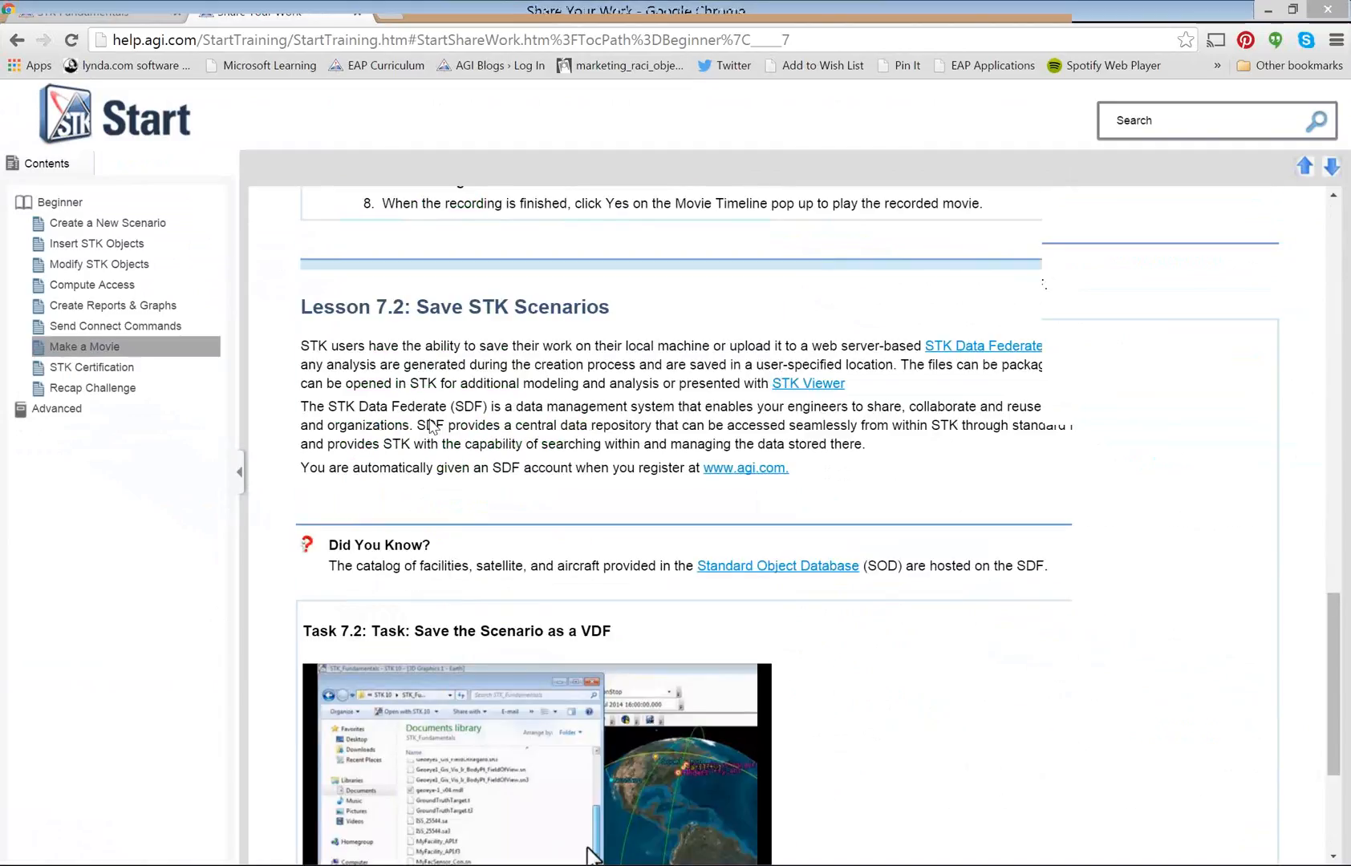
scroll(432, 426, down, 3)
scroll(673, 522, down, 1)
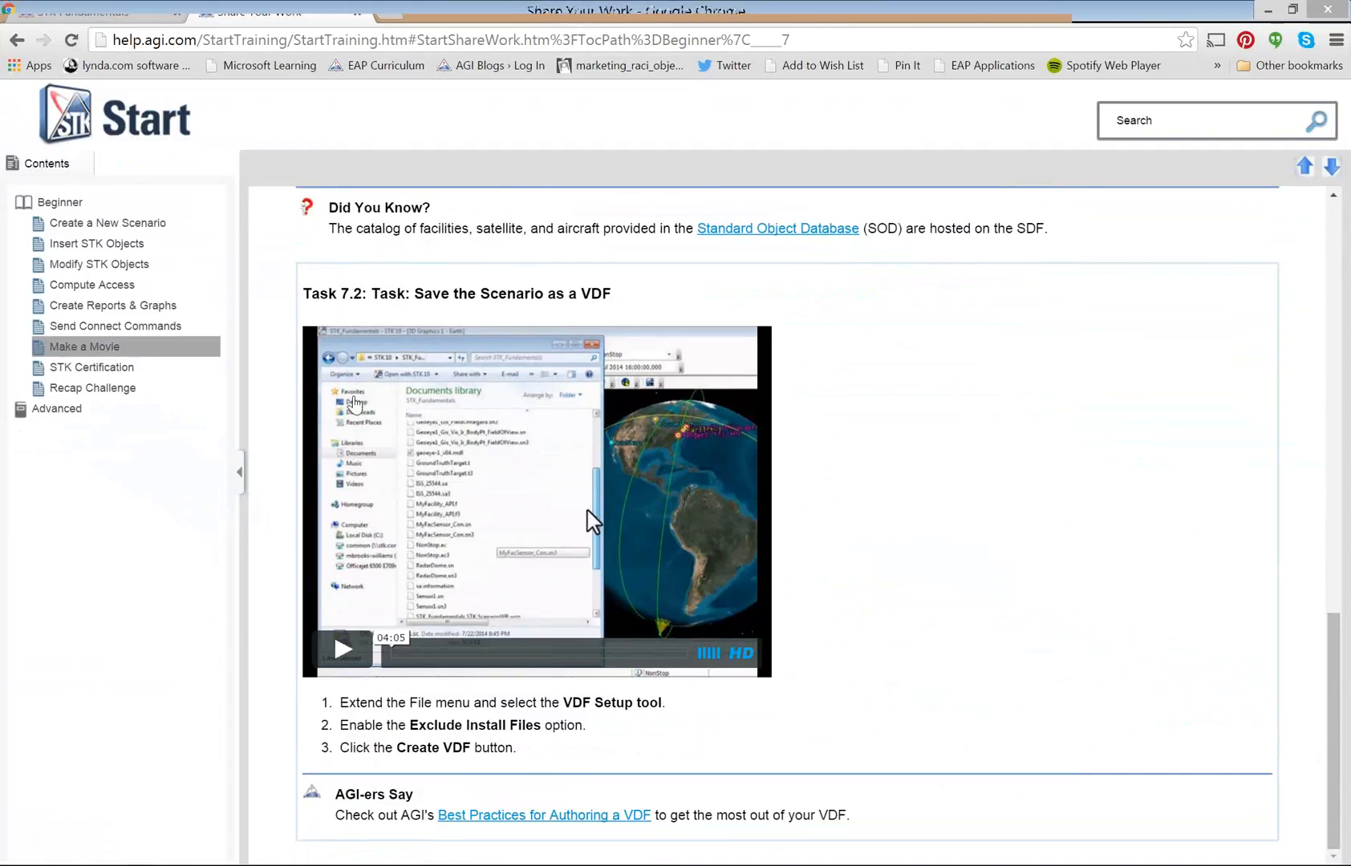
View the Recap Challenge exercises and the STK Certification page of the beginner training.
click(92, 367)
click(100, 390)
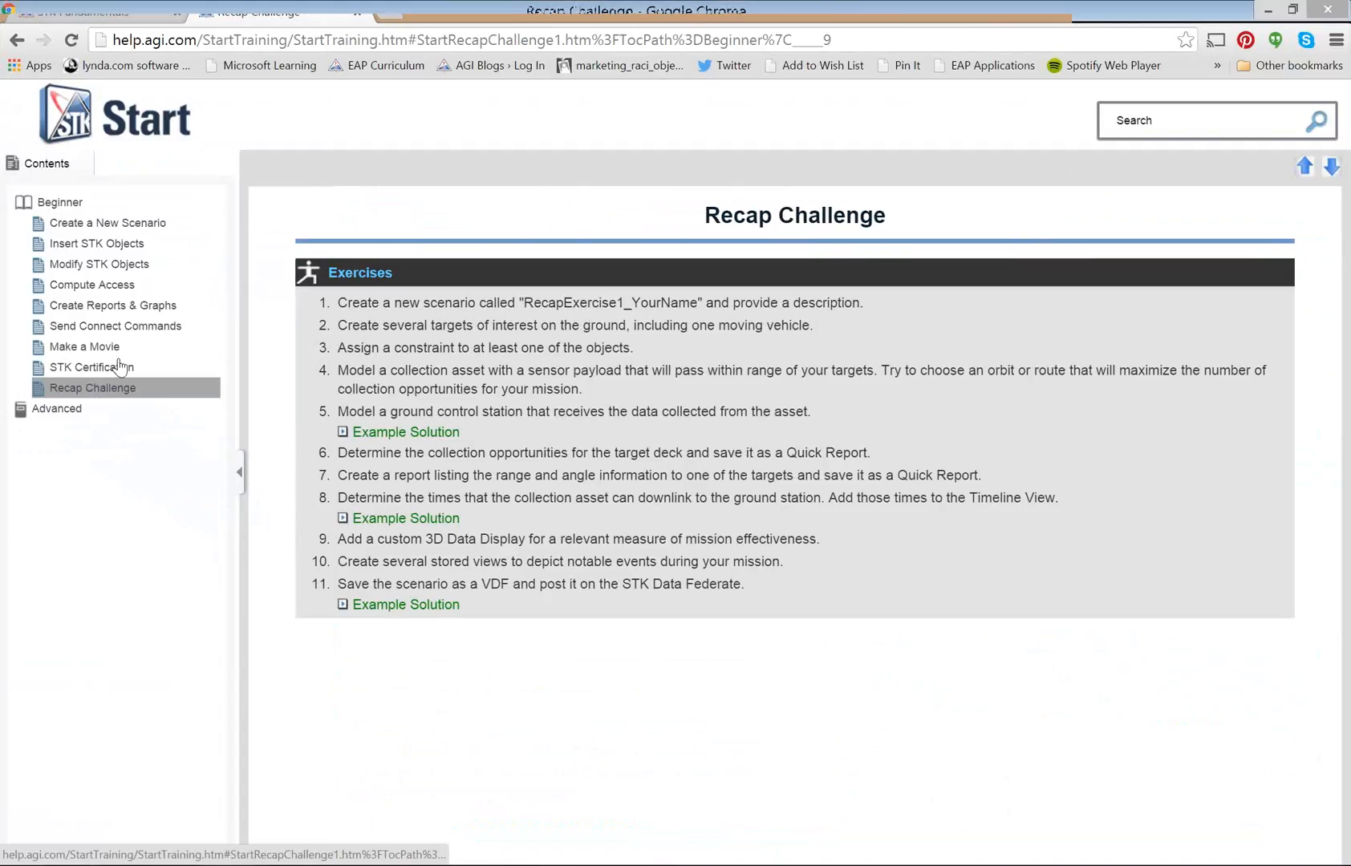
click(119, 367)
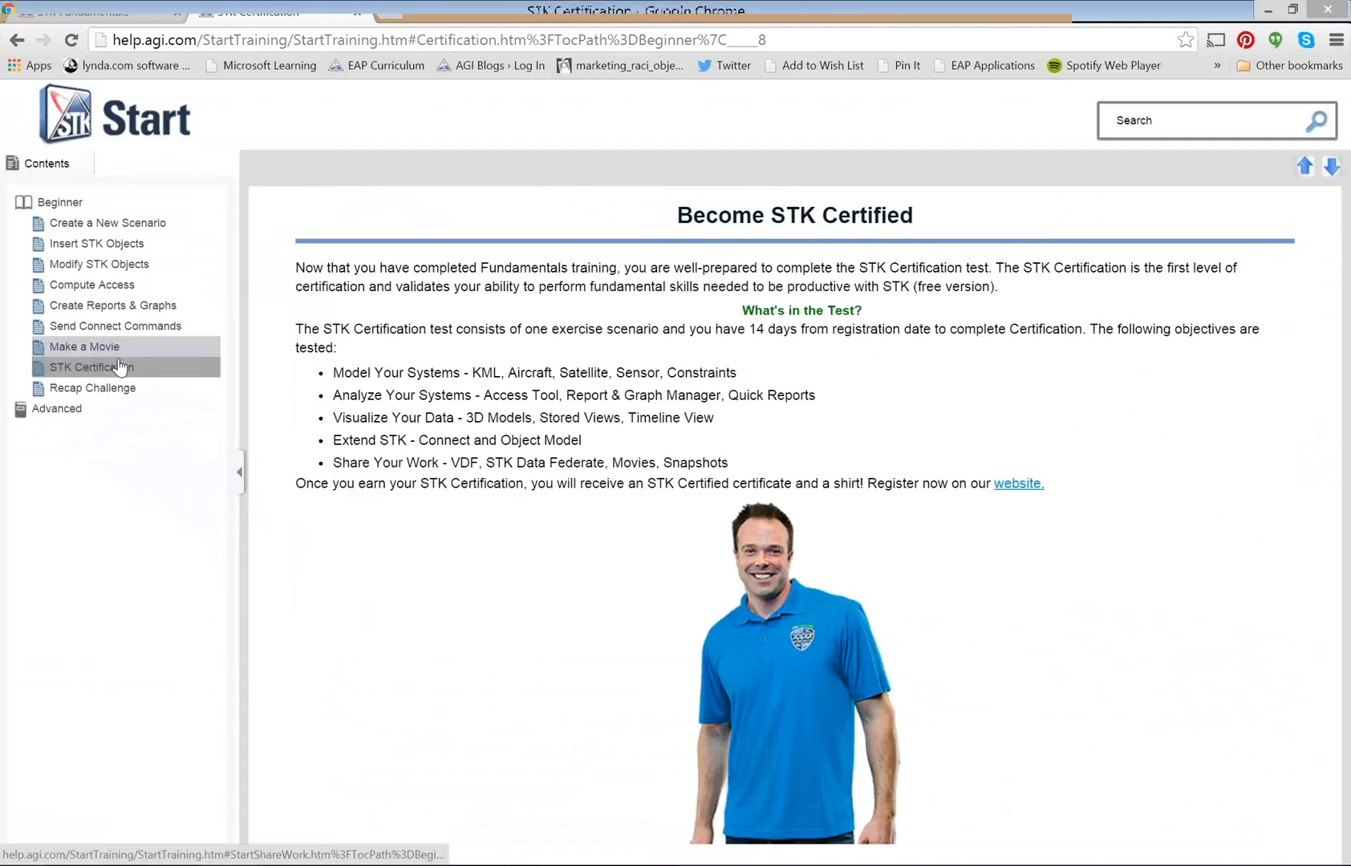